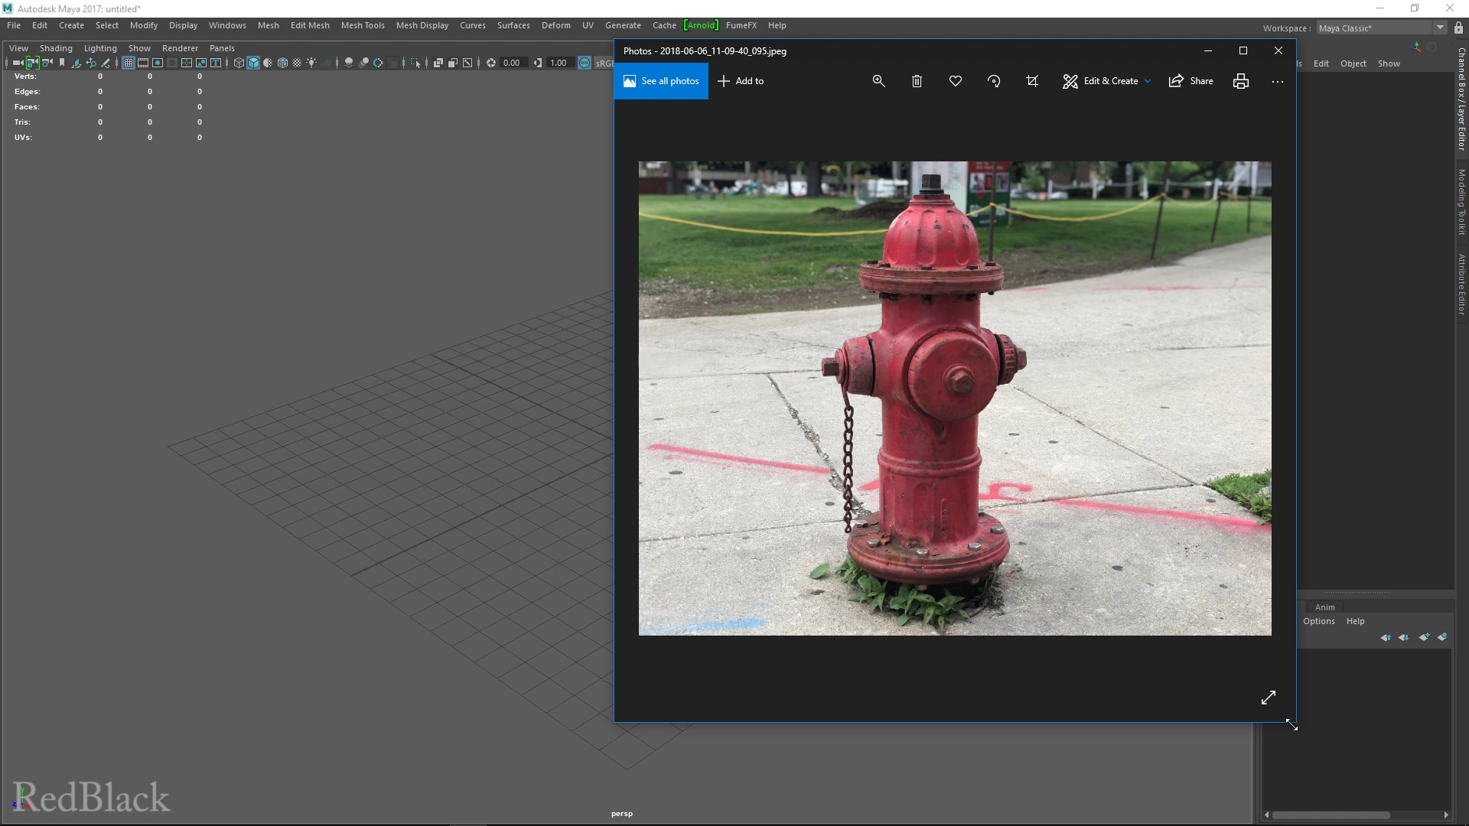
# Step: Examine the fire hydrant reference photo up close, covering the front cap, side caps, base flange, bolts and domed top
pyautogui.moveTo(1293, 720); pyautogui.dragTo(1381, 808)
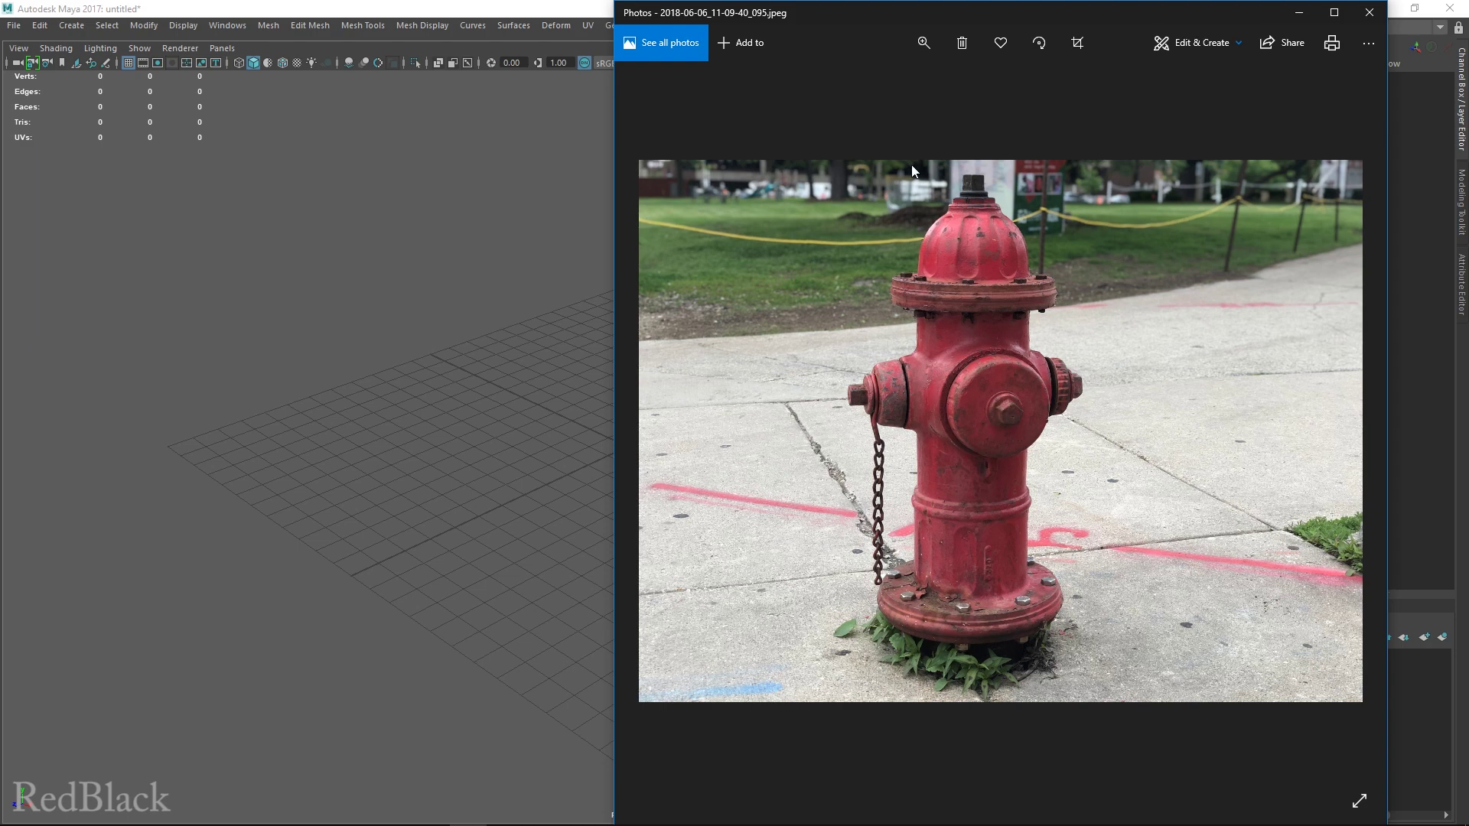
pyautogui.click(922, 45)
pyautogui.moveTo(865, 85); pyautogui.dragTo(885, 91)
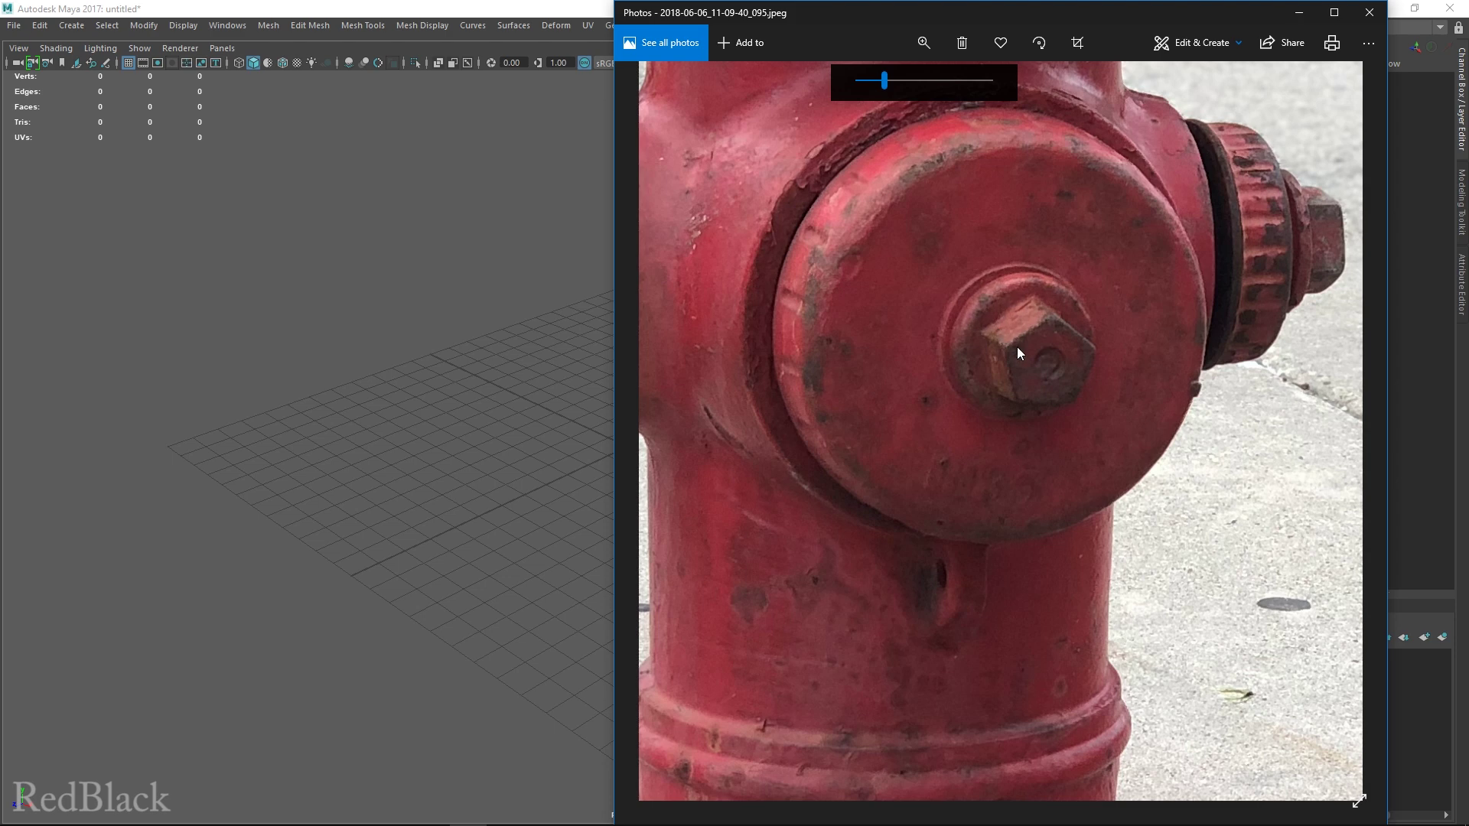
pyautogui.moveTo(826, 310); pyautogui.dragTo(1035, 465)
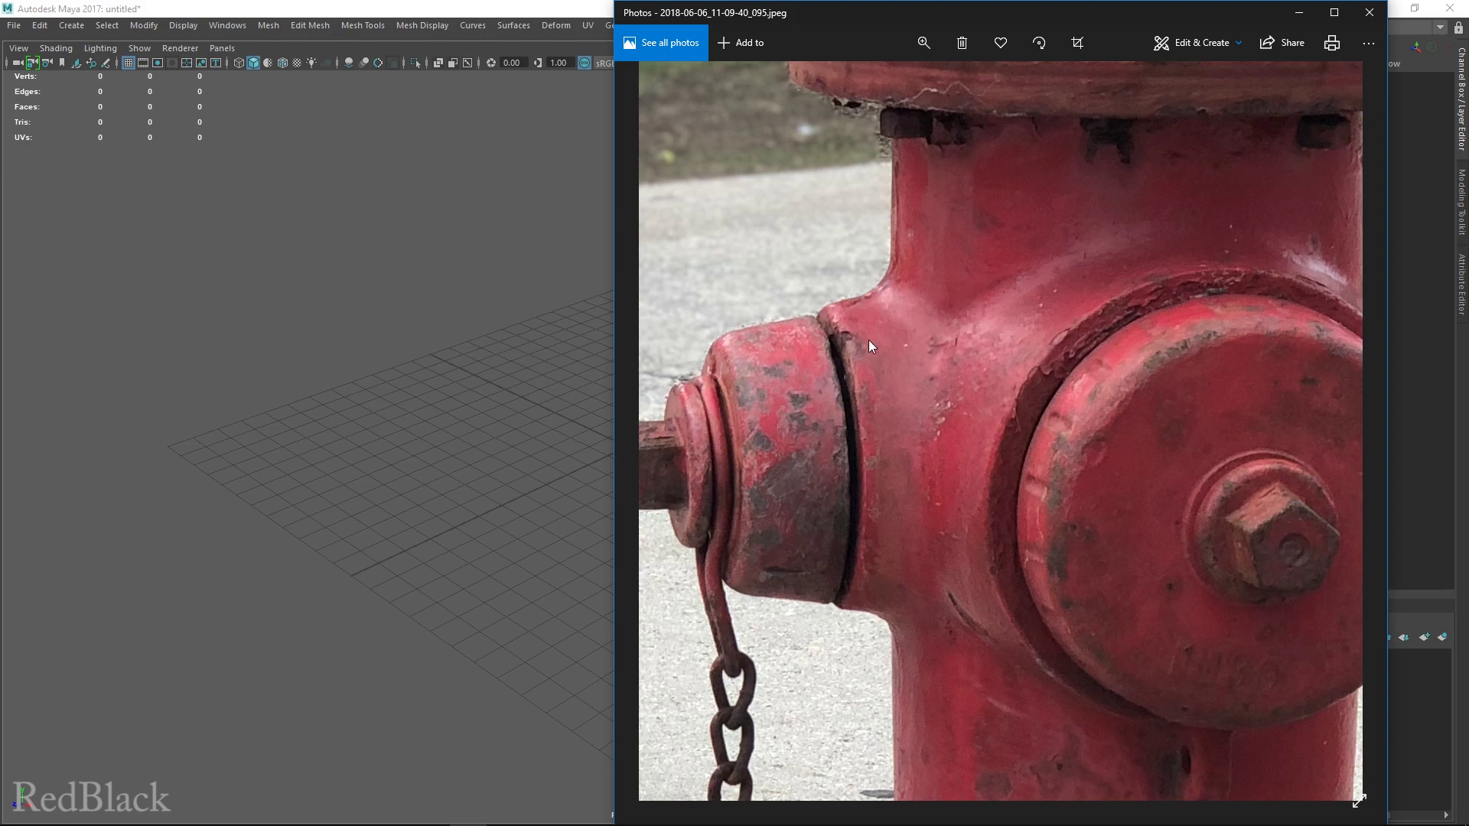
pyautogui.moveTo(1104, 579); pyautogui.dragTo(1054, 338)
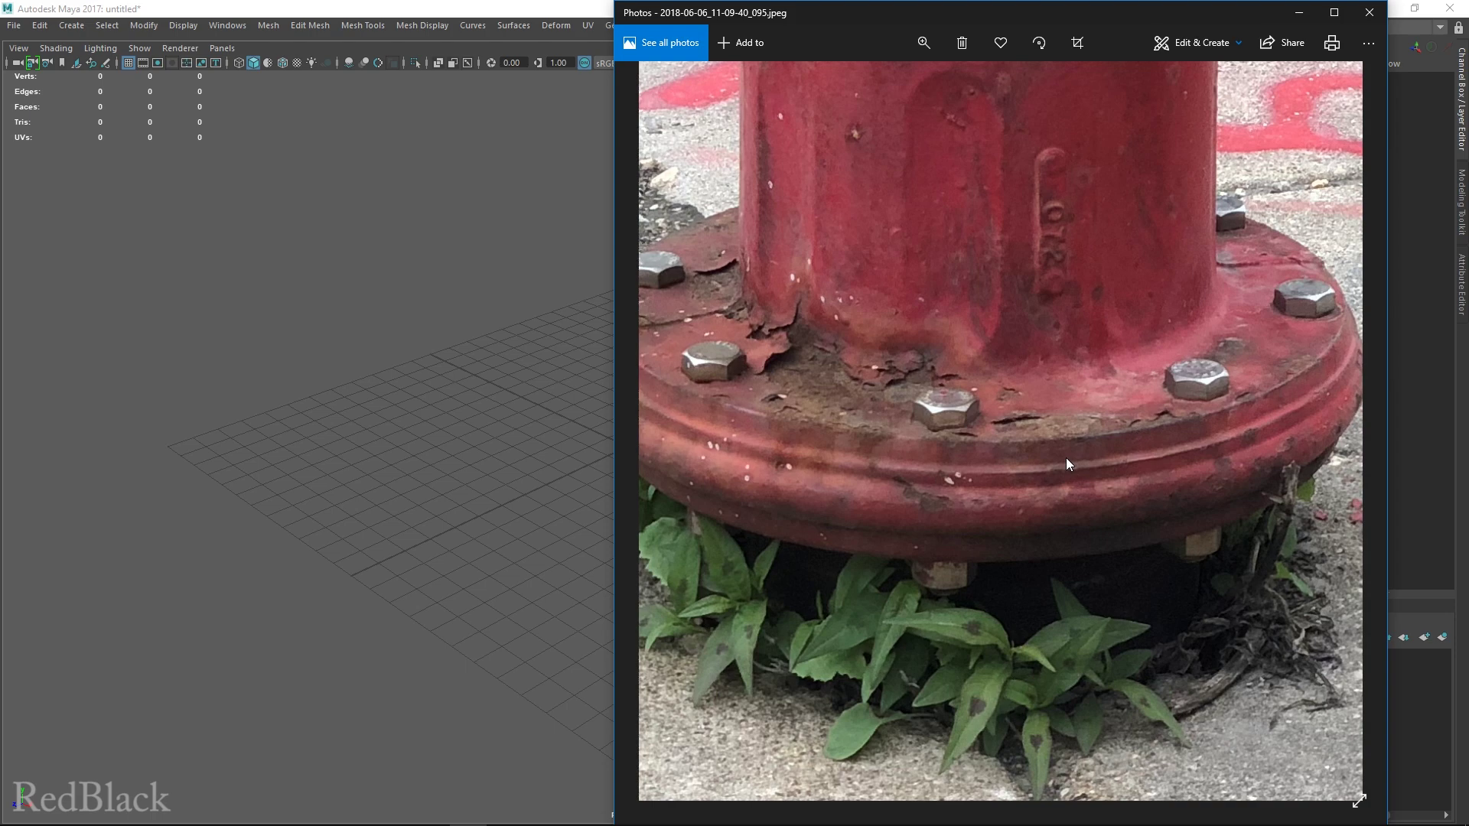
pyautogui.moveTo(1136, 345); pyautogui.dragTo(1062, 664)
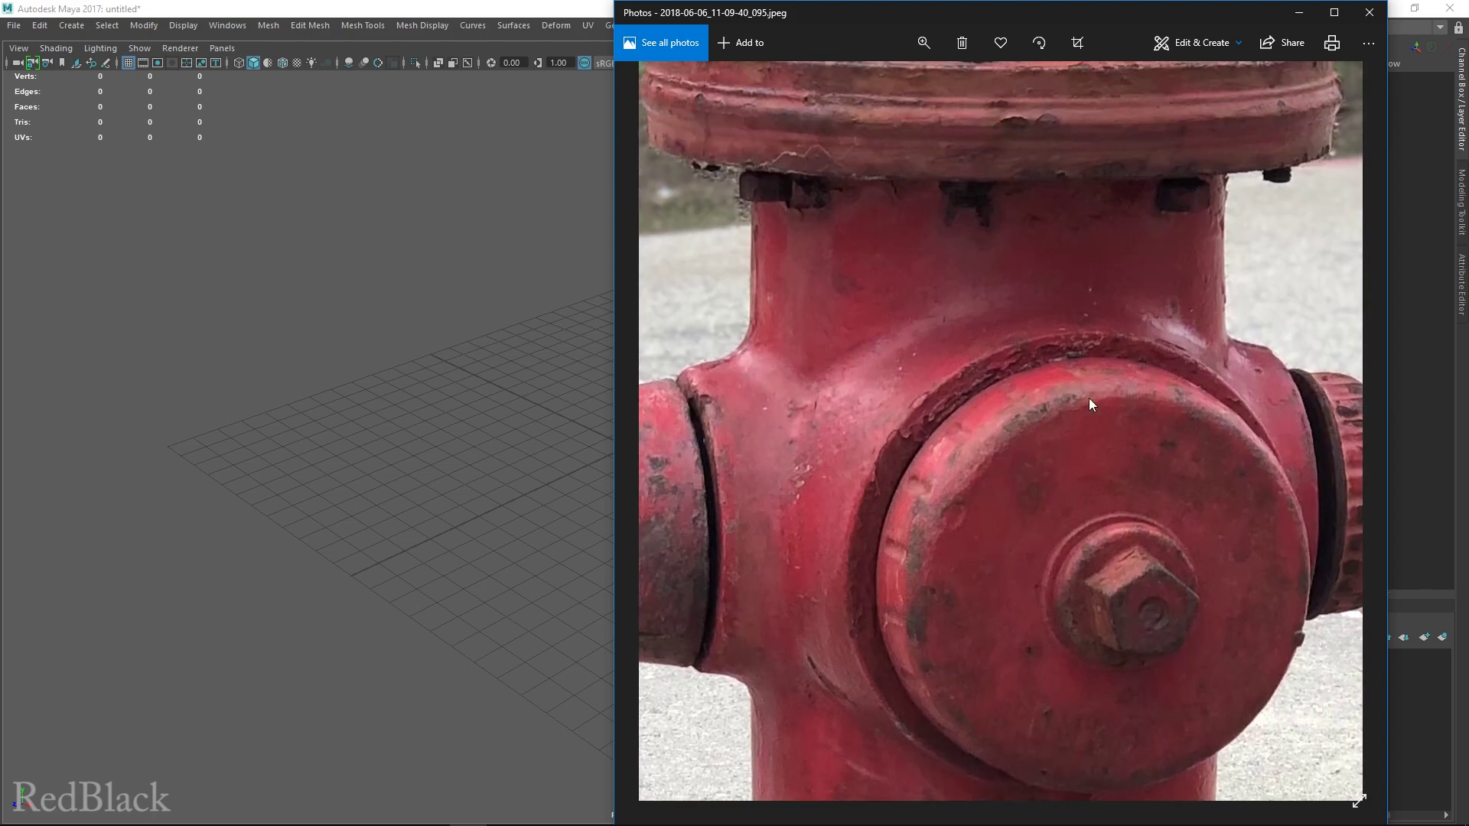
pyautogui.moveTo(1080, 371); pyautogui.dragTo(1046, 492)
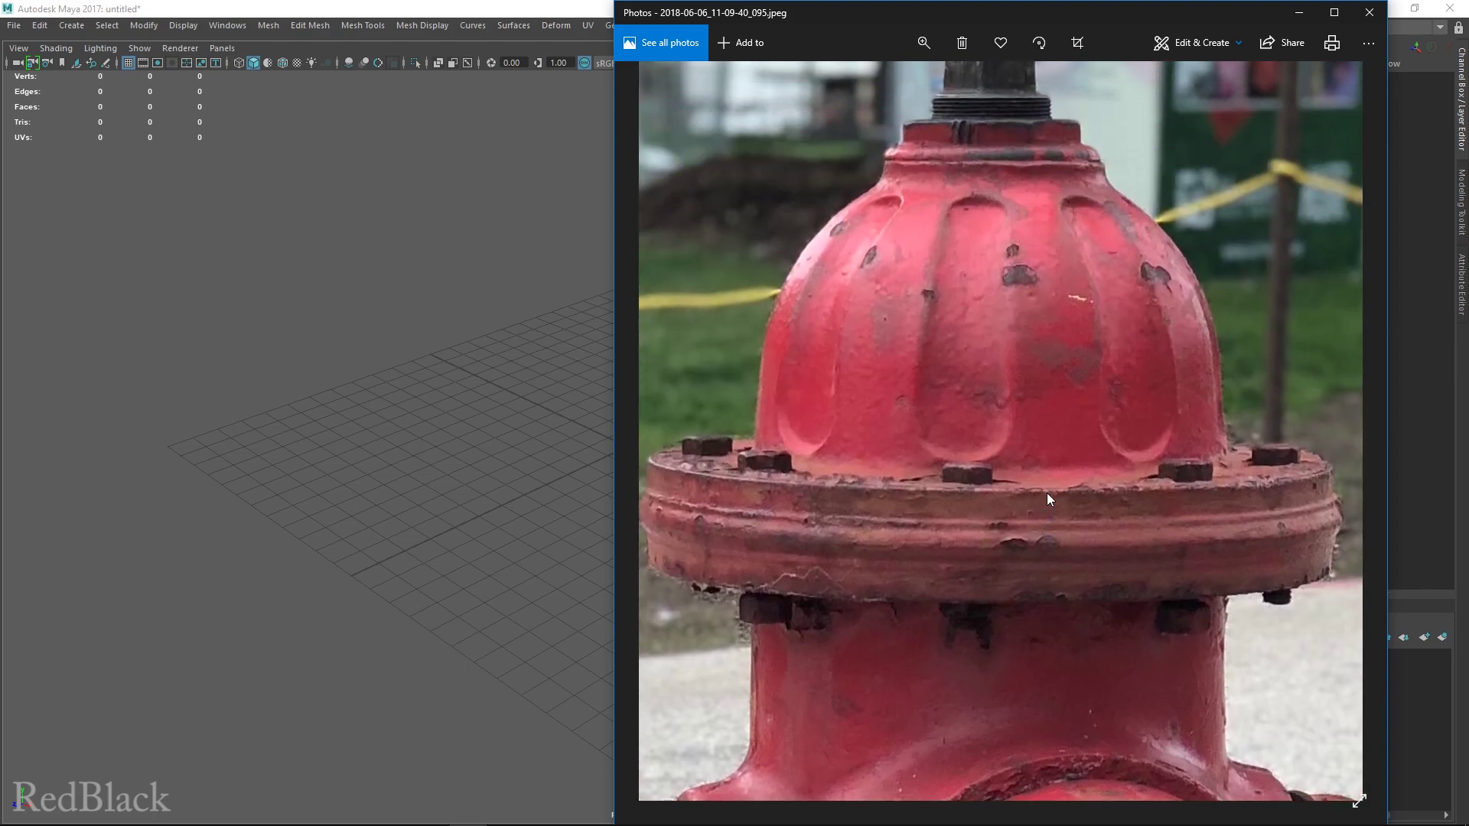
pyautogui.moveTo(1109, 279); pyautogui.dragTo(1109, 407)
pyautogui.moveTo(1136, 251); pyautogui.dragTo(1145, 99)
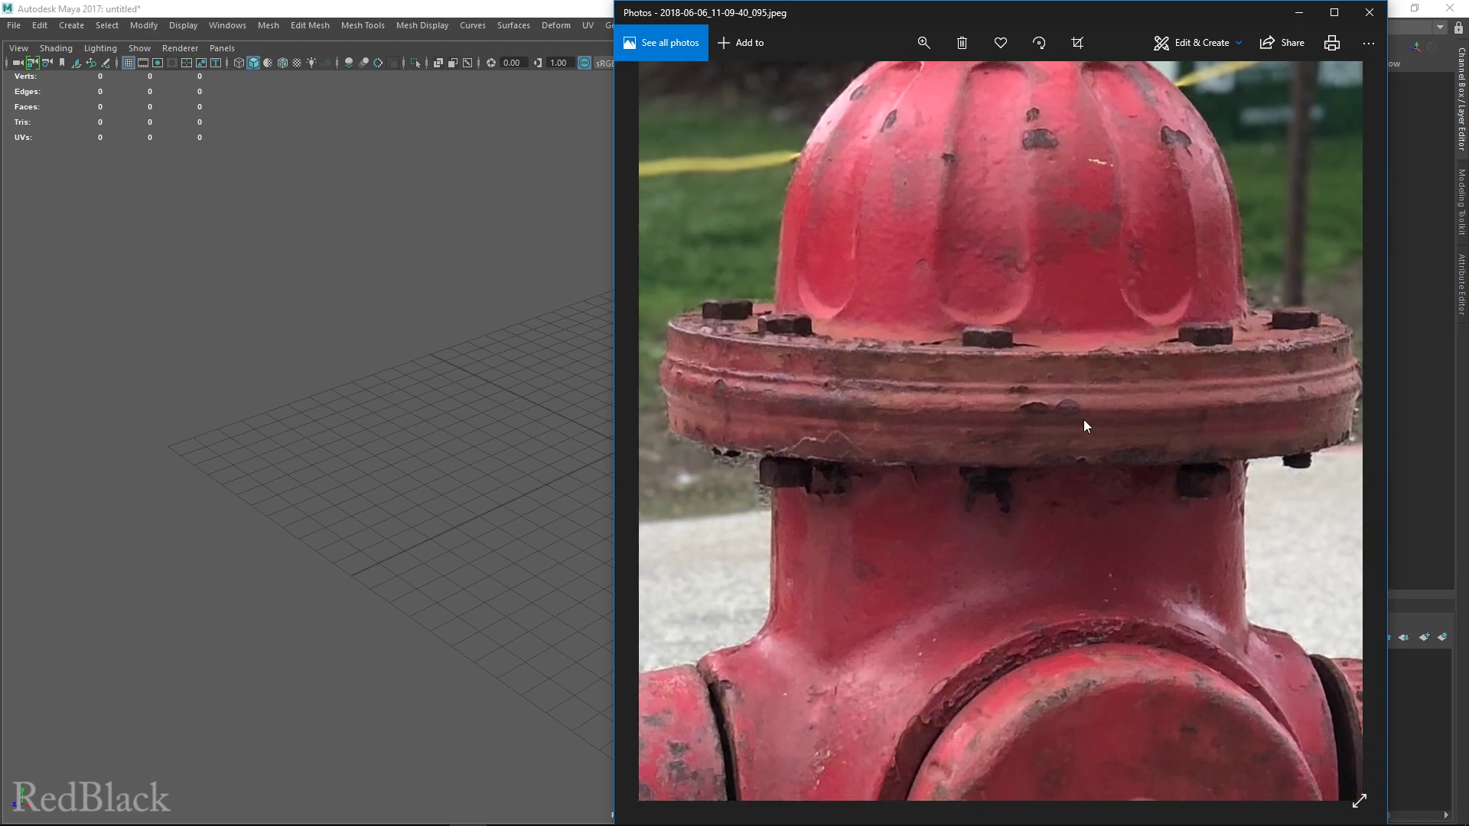
pyautogui.scroll(-1, 987, 380)
pyautogui.scroll(-3, 987, 379)
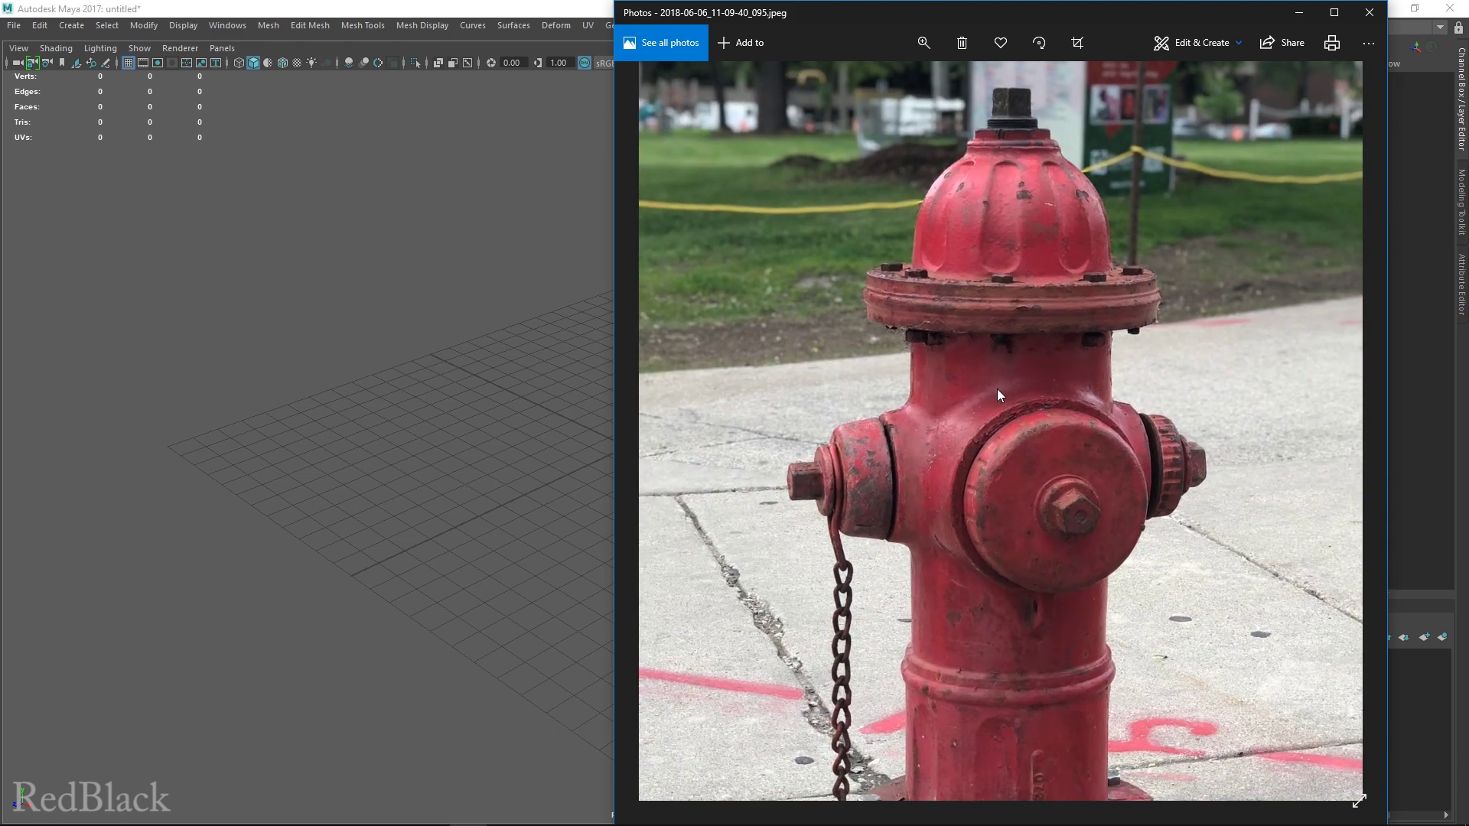
pyautogui.scroll(-1, 997, 390)
pyautogui.moveTo(998, 417); pyautogui.dragTo(997, 396)
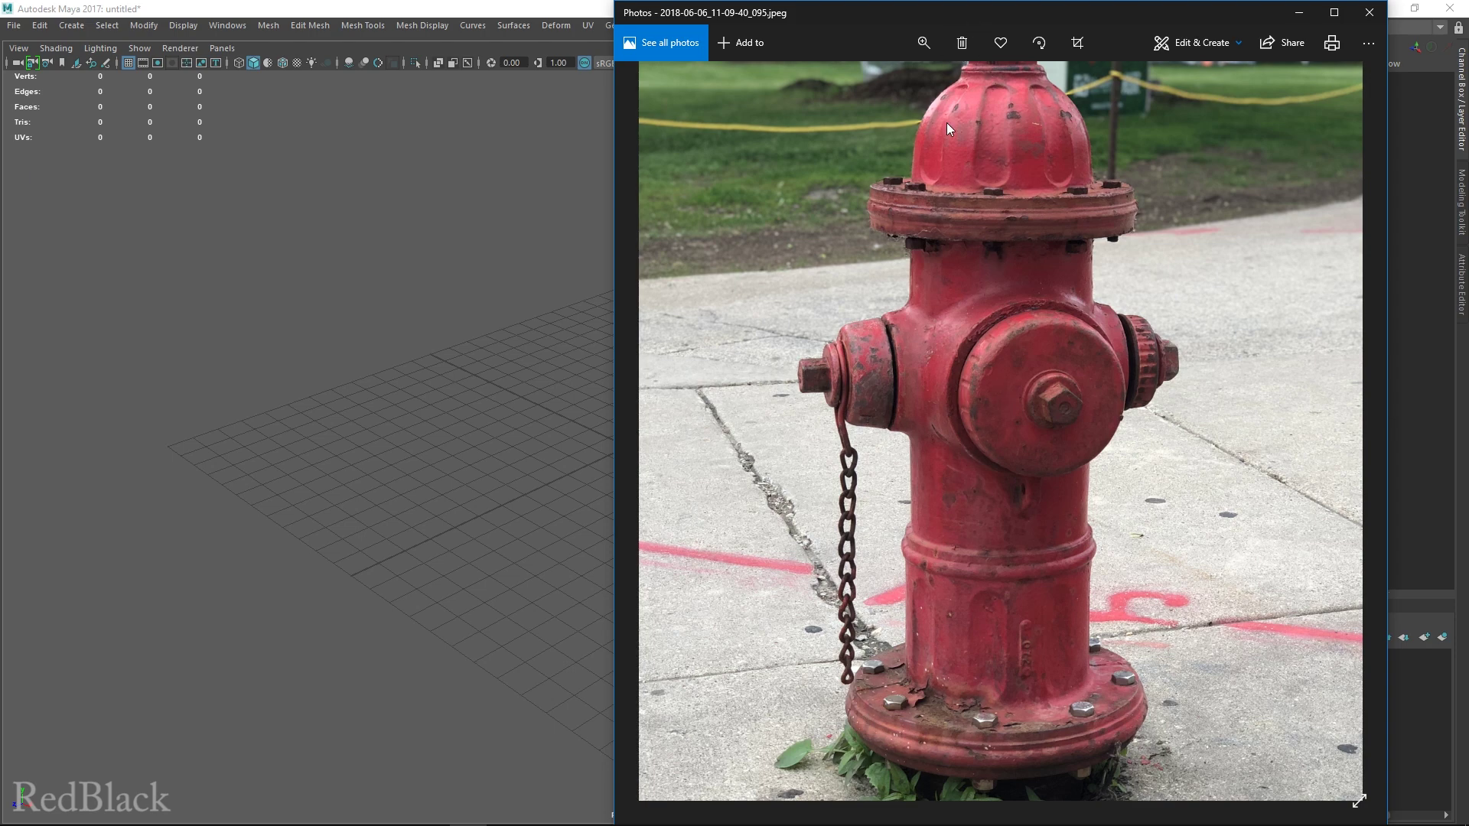
pyautogui.moveTo(950, 13); pyautogui.dragTo(1468, 31)
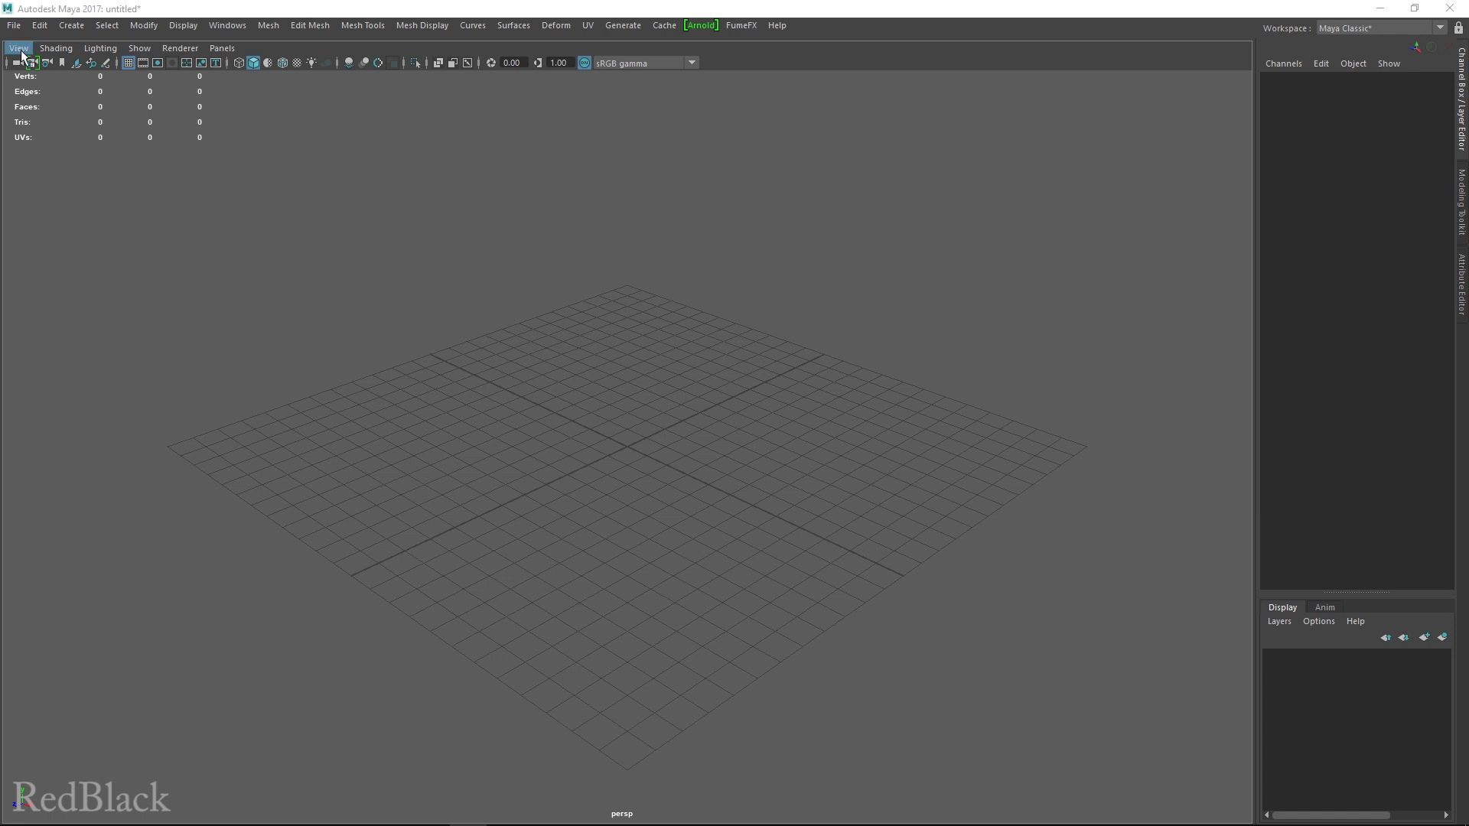
# Step: Create a polygon cylinder at the centre of the grid and ready it for moving
pyautogui.click(71, 25)
pyautogui.moveTo(101, 82)
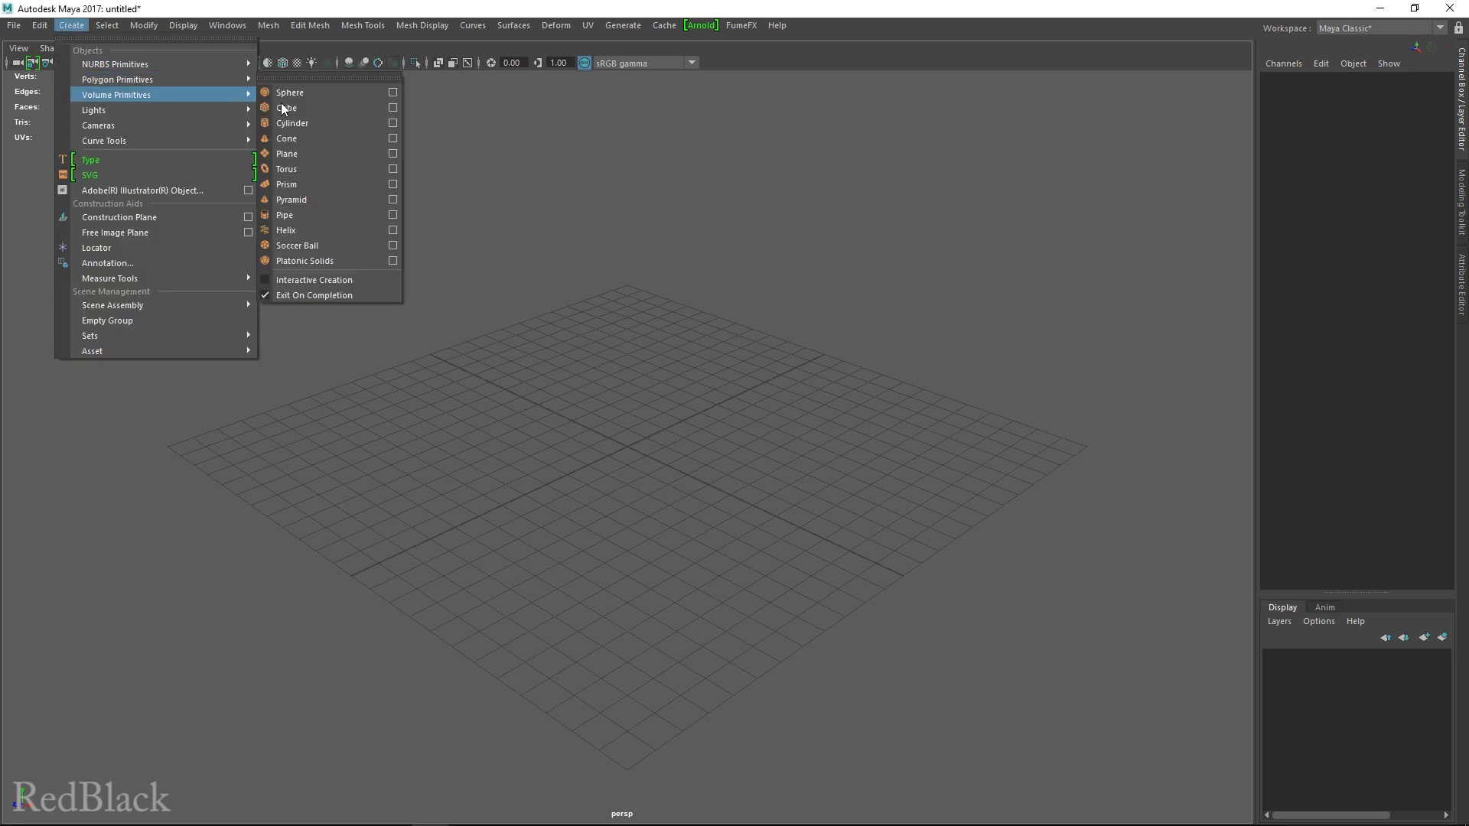
pyautogui.click(293, 122)
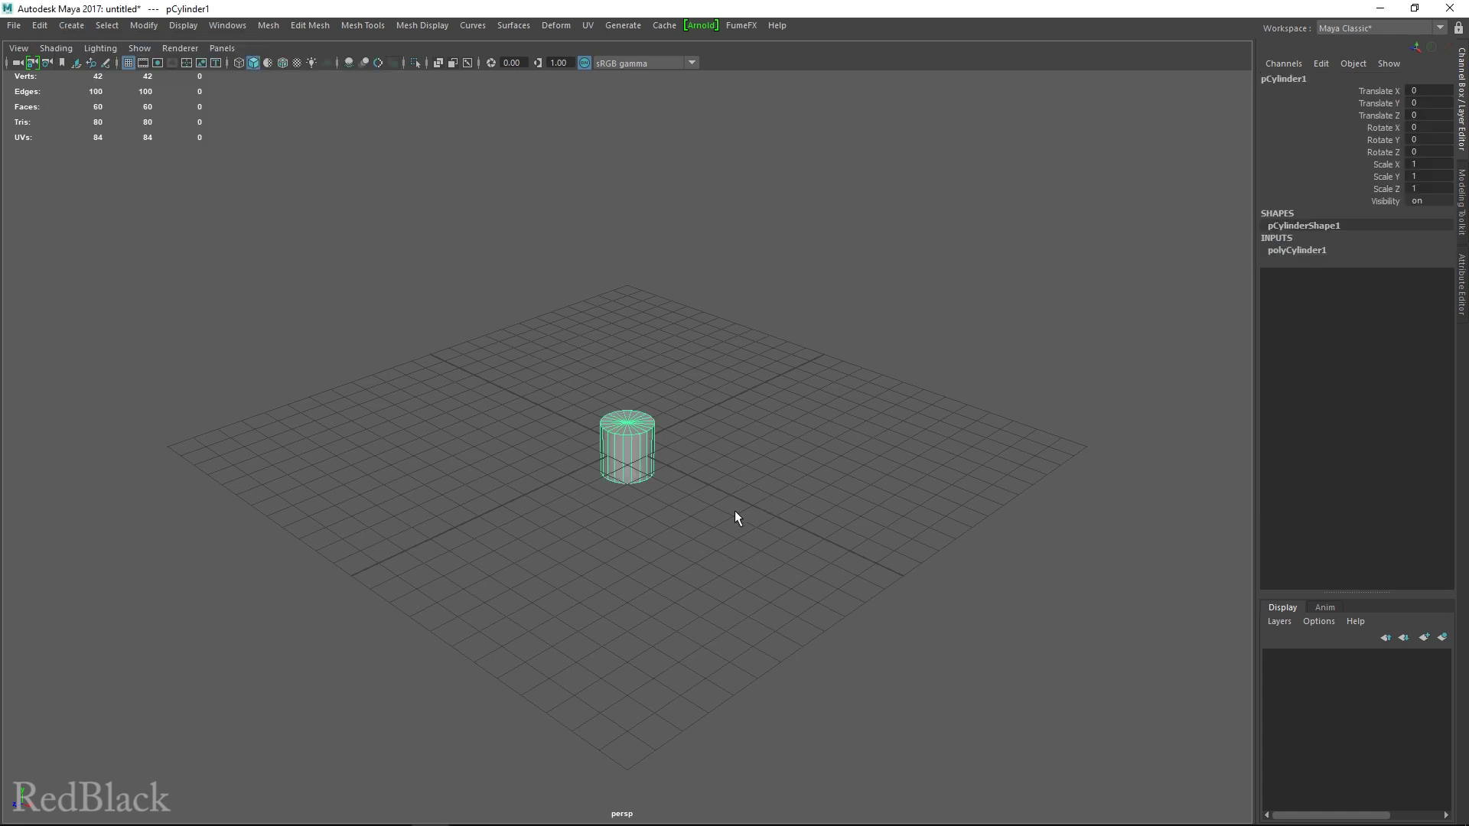
pyautogui.press('w')
pyautogui.scroll(3, 645, 421)
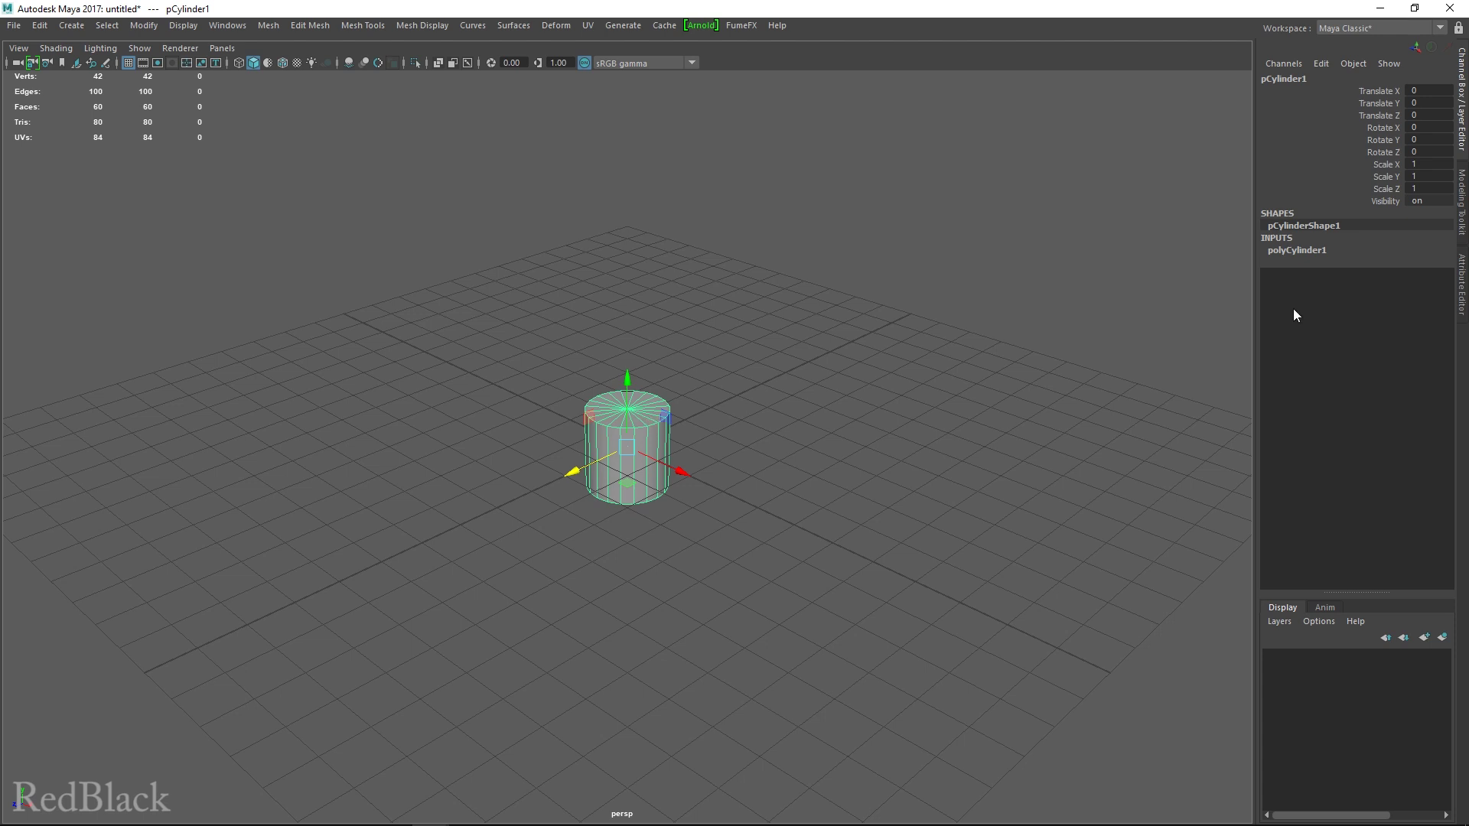
# Step: Set the cylinder's axis subdivisions to 8 and its cap subdivisions to 0
pyautogui.click(1312, 250)
pyautogui.doubleClick(1431, 287)
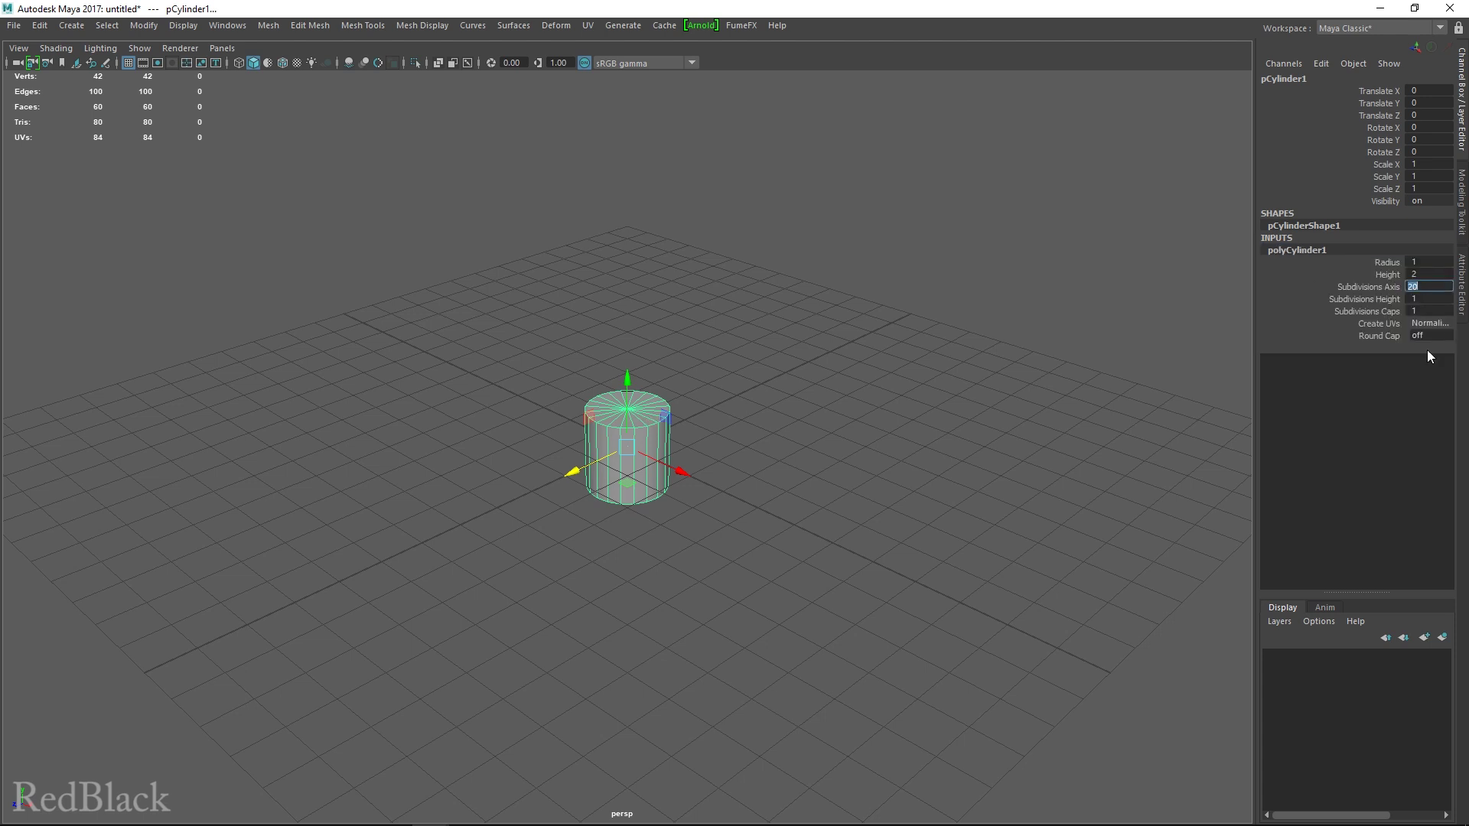
pyautogui.write('8')
pyautogui.press('Return')
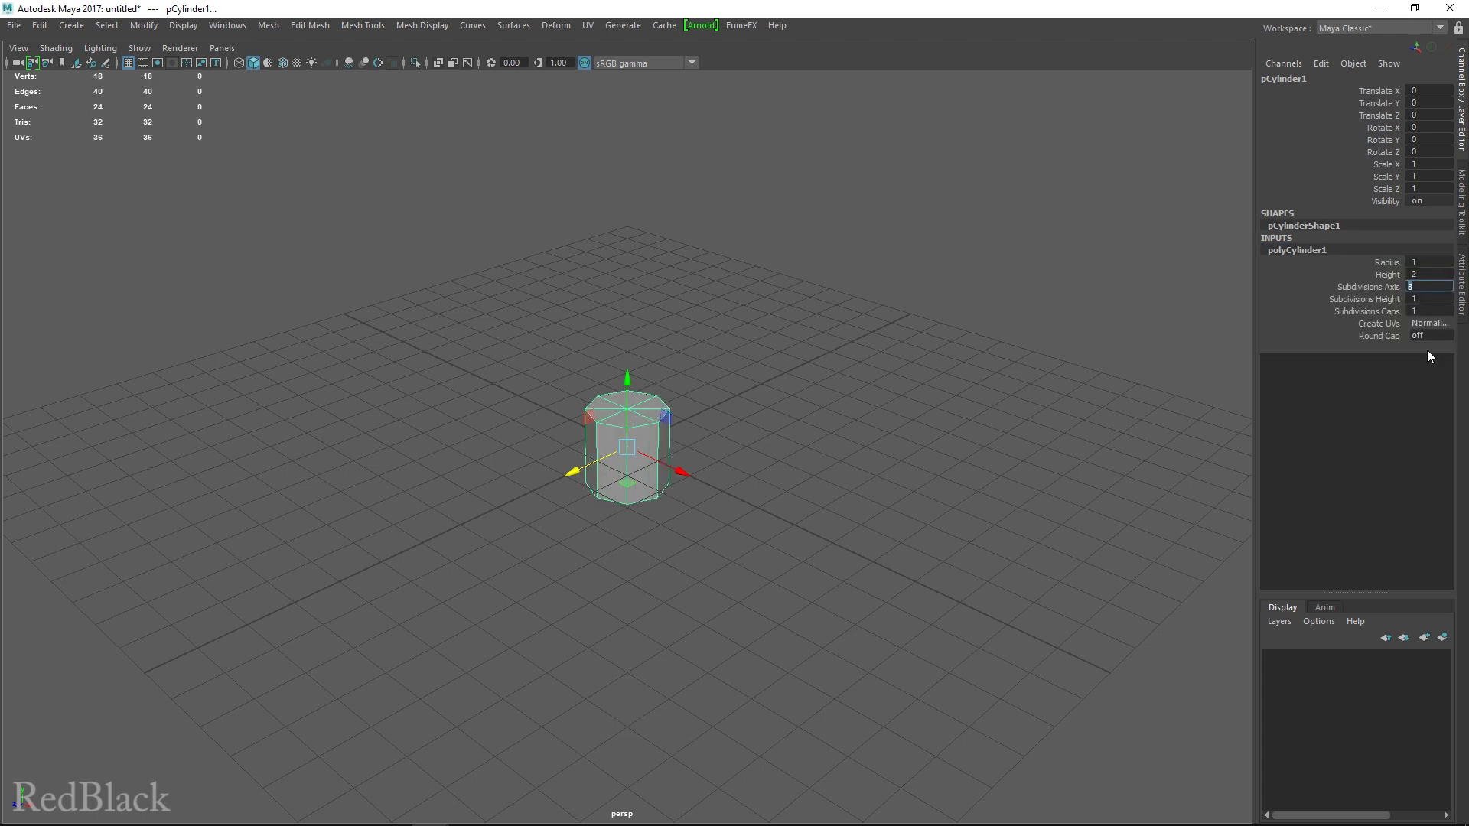
pyautogui.doubleClick(1428, 311)
pyautogui.write('0')
pyautogui.press('Return')
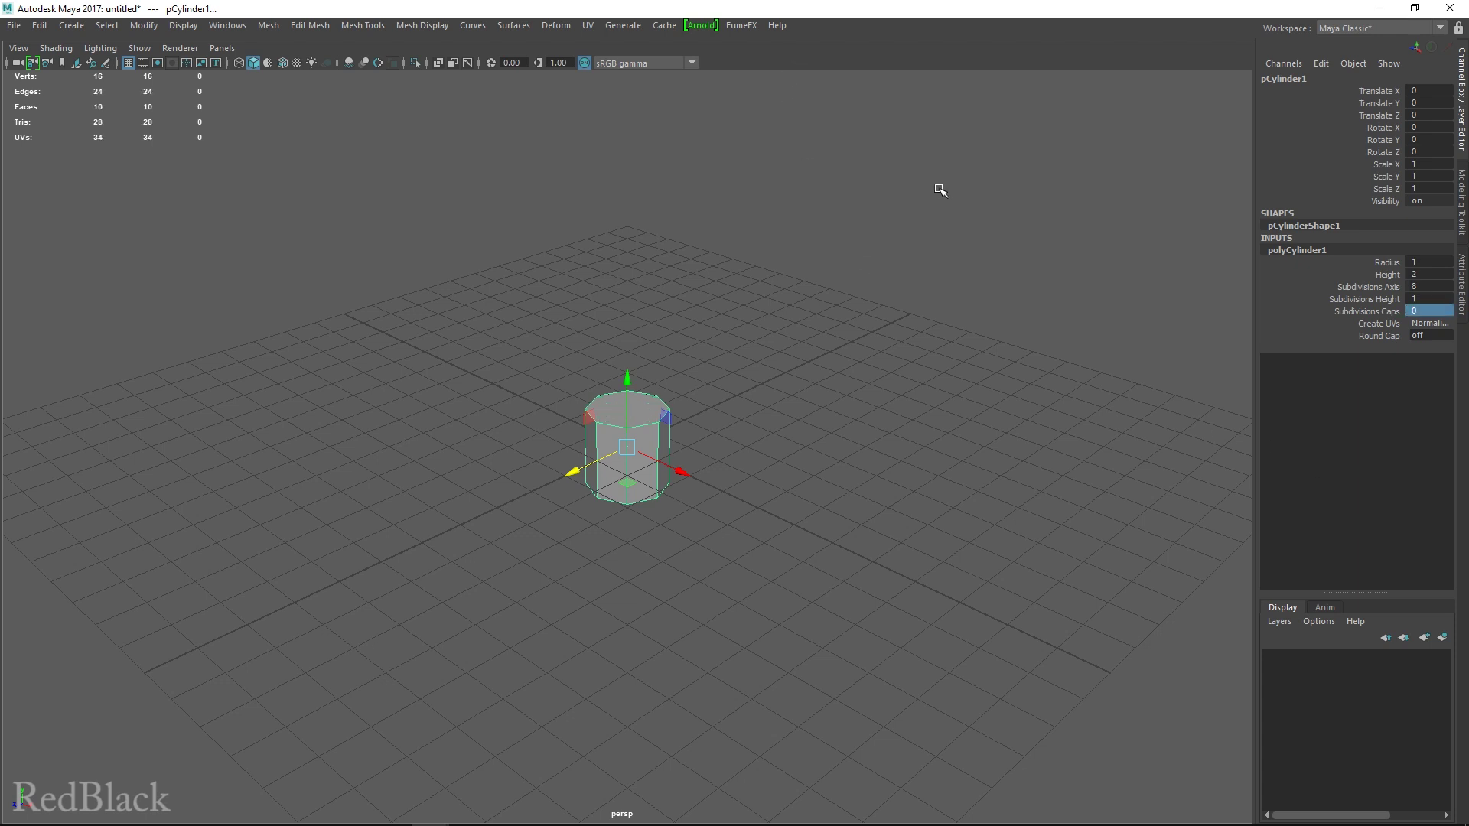
# Step: Increase the cylinder's radius to 2
pyautogui.click(1370, 275)
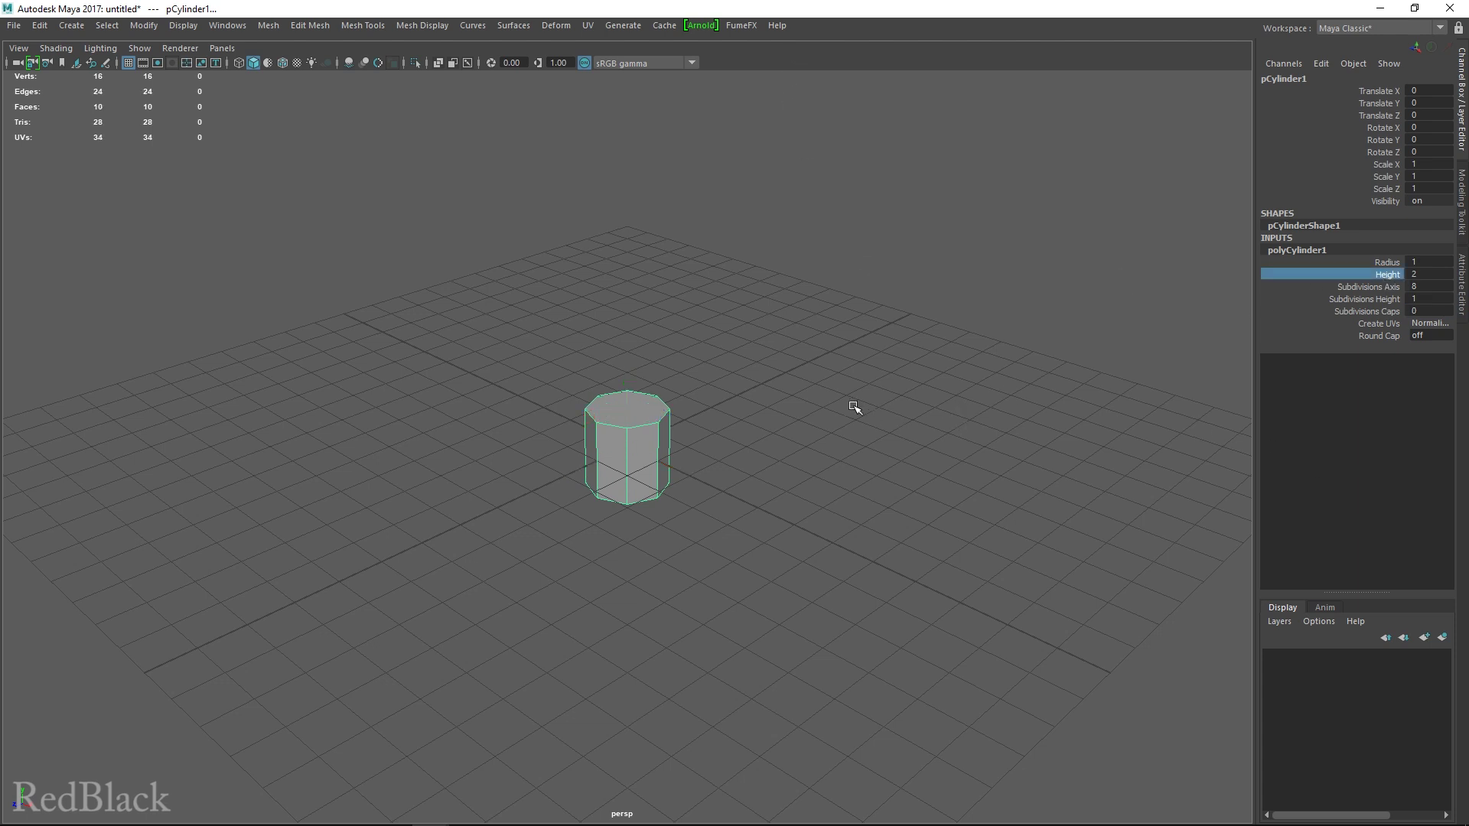
pyautogui.click(1377, 262)
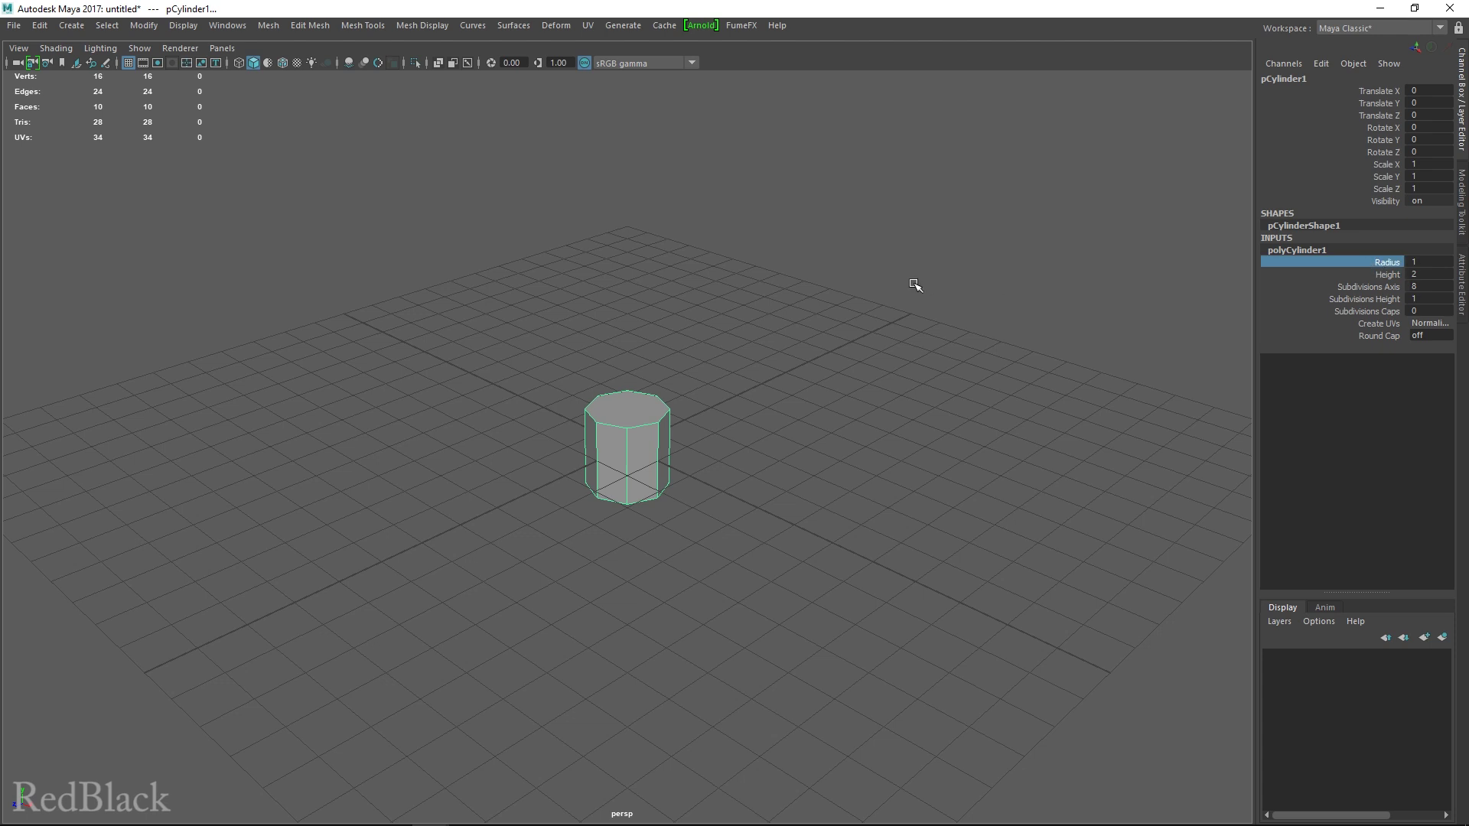
pyautogui.moveTo(915, 285); pyautogui.dragTo(915, 283, button='middle')
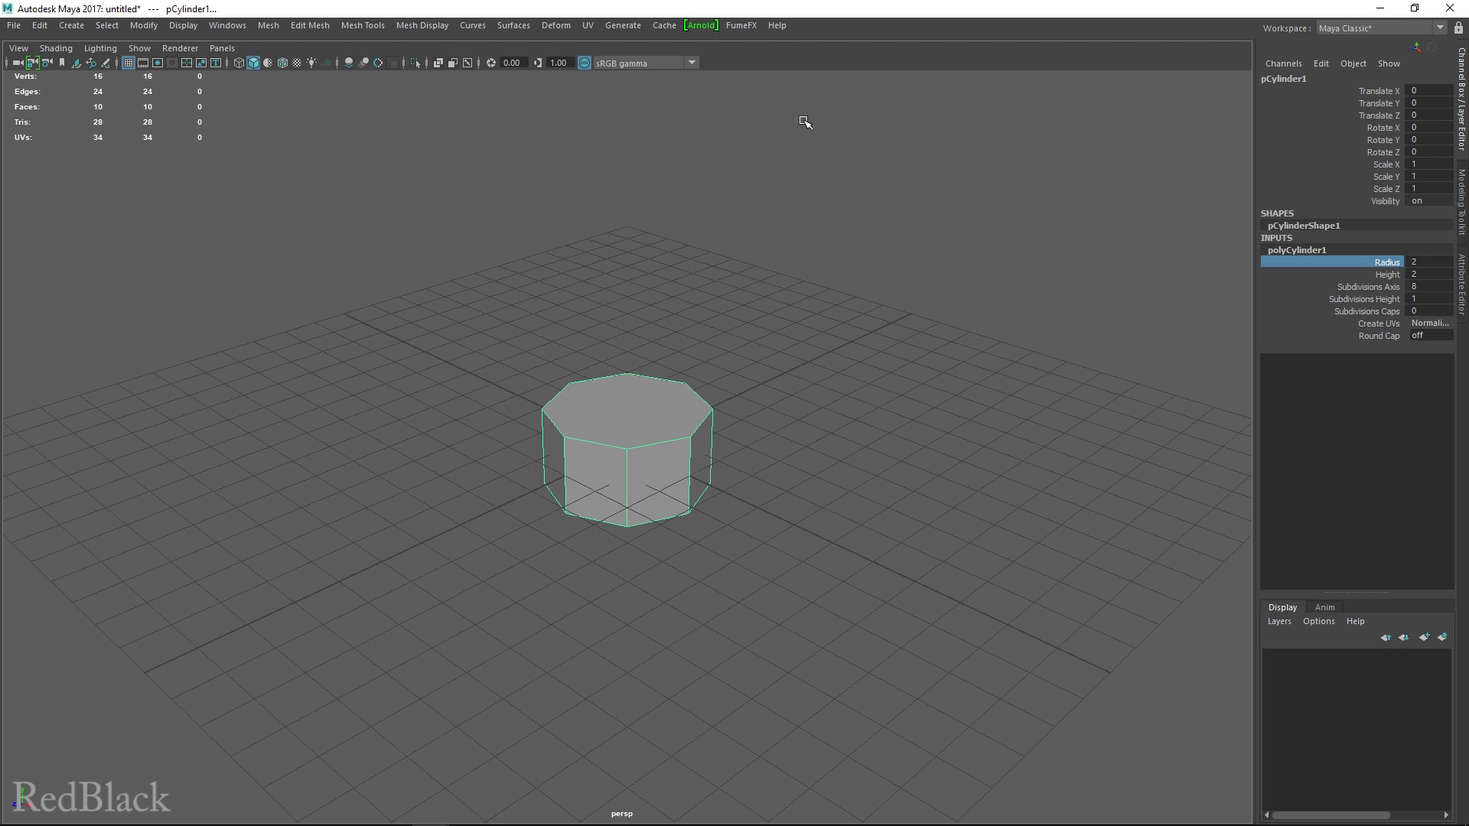
# Step: Rotate the cylinder onto its side by setting its Z rotation to 90
pyautogui.press('e')
pyautogui.moveTo(652, 410); pyautogui.dragTo(680, 455)
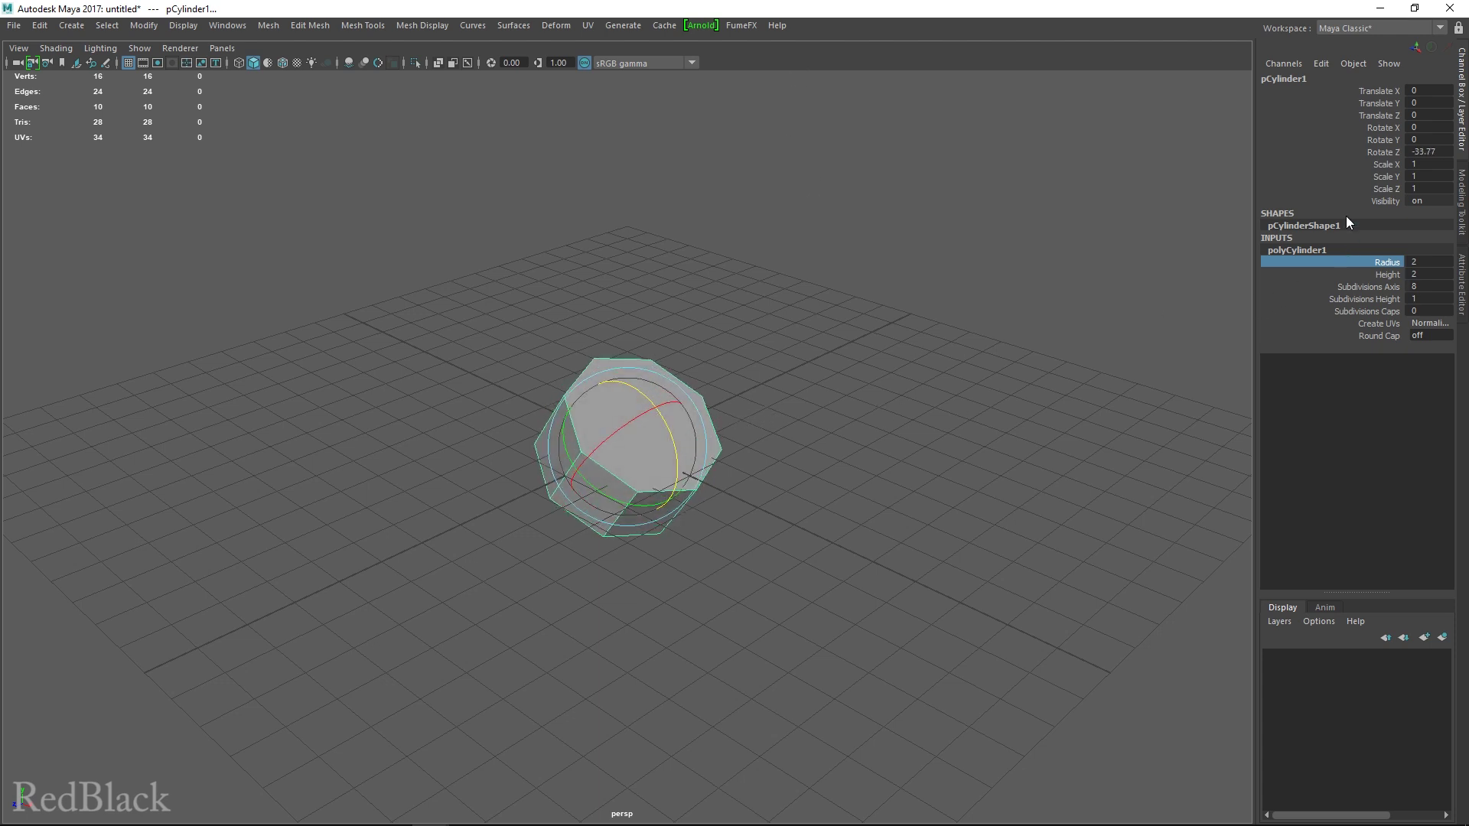
pyautogui.click(1431, 151)
pyautogui.write('90')
pyautogui.press('Return')
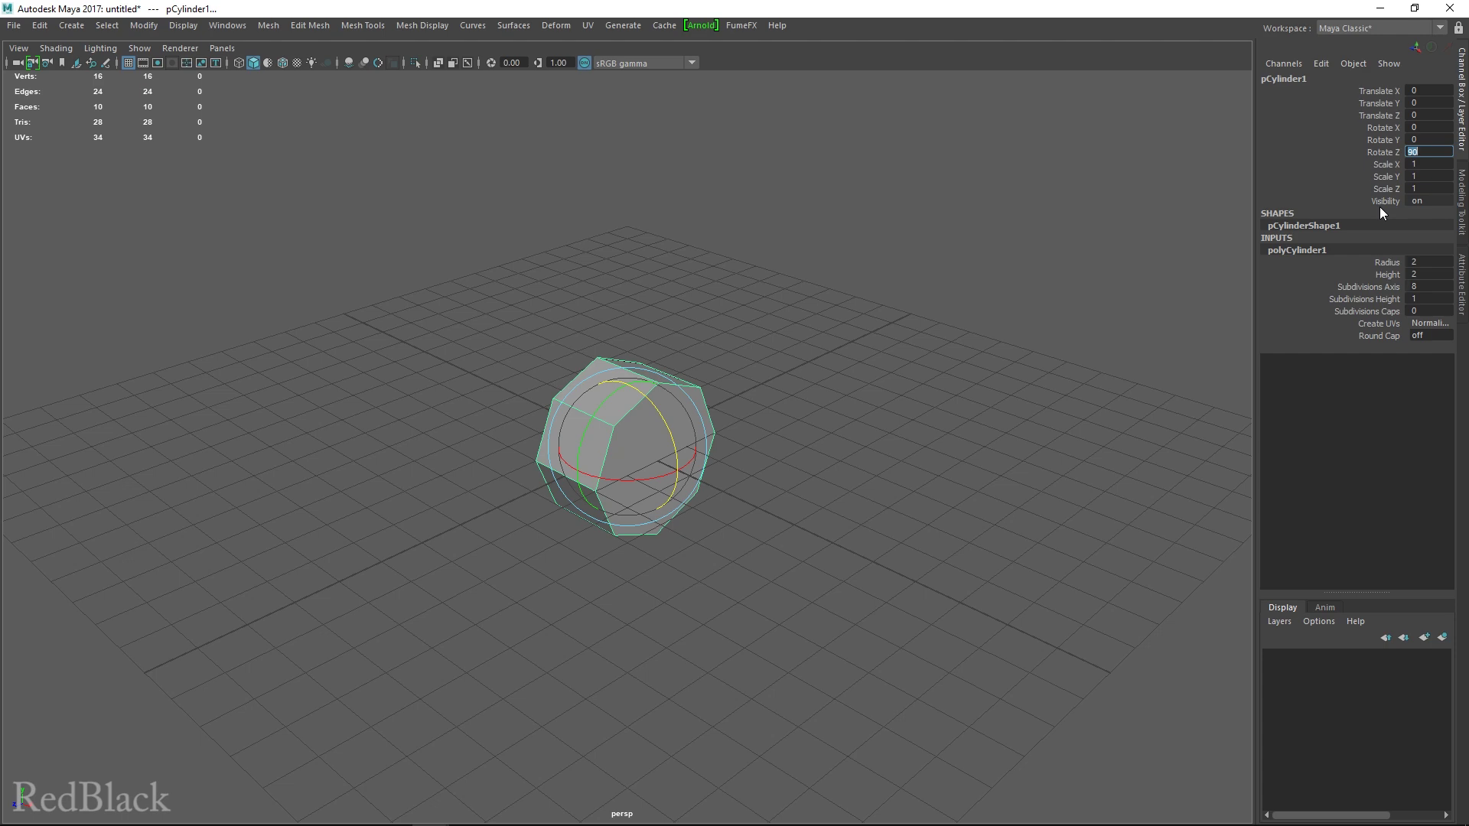
# Step: Move the sideways cylinder along X to about 1.93, checking its placement against the hydrant photo's side caps
pyautogui.write('w')
pyautogui.click(768, 65)
pyautogui.press('w')
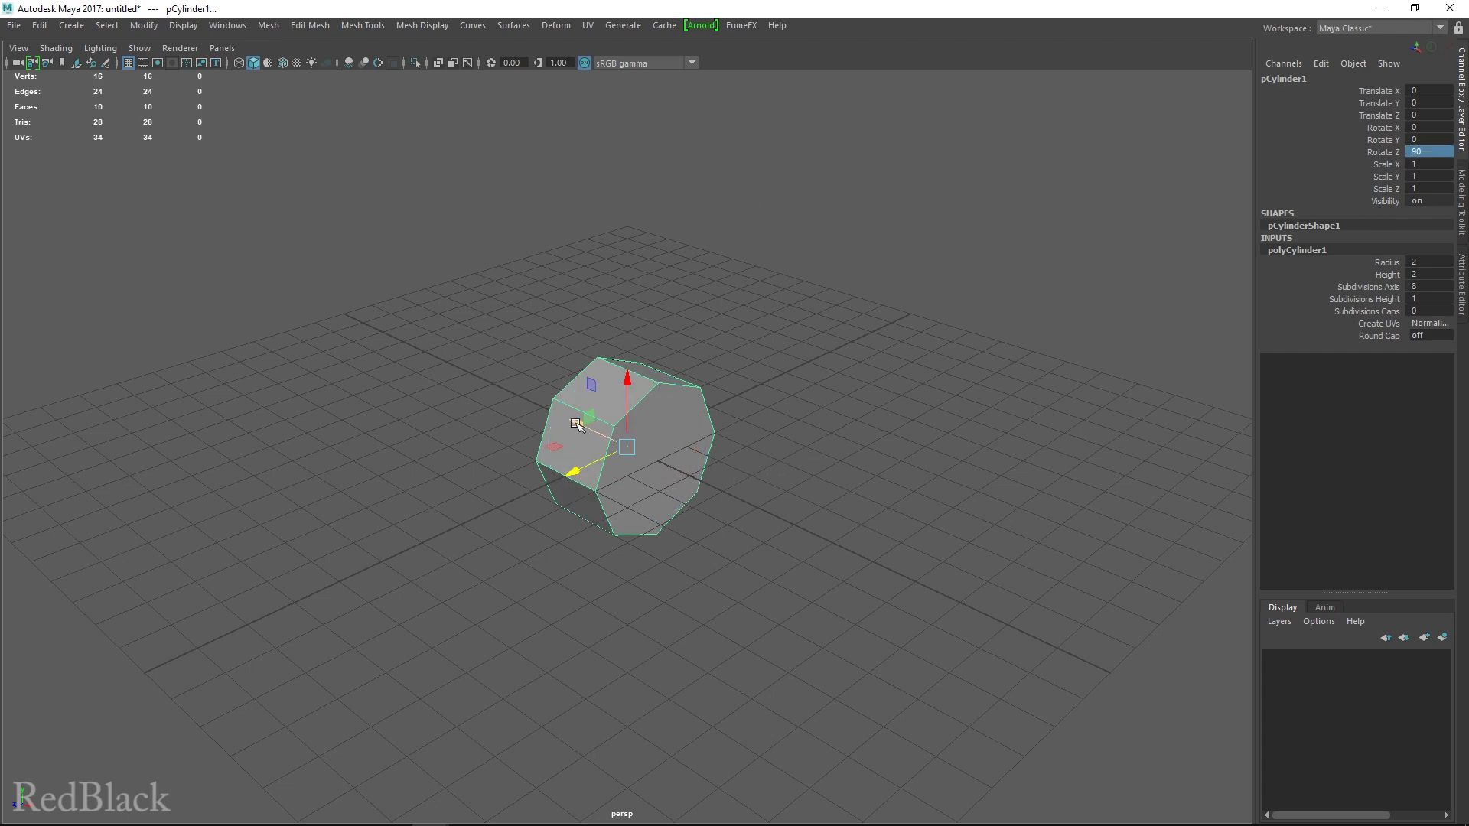
pyautogui.moveTo(576, 423); pyautogui.dragTo(651, 542)
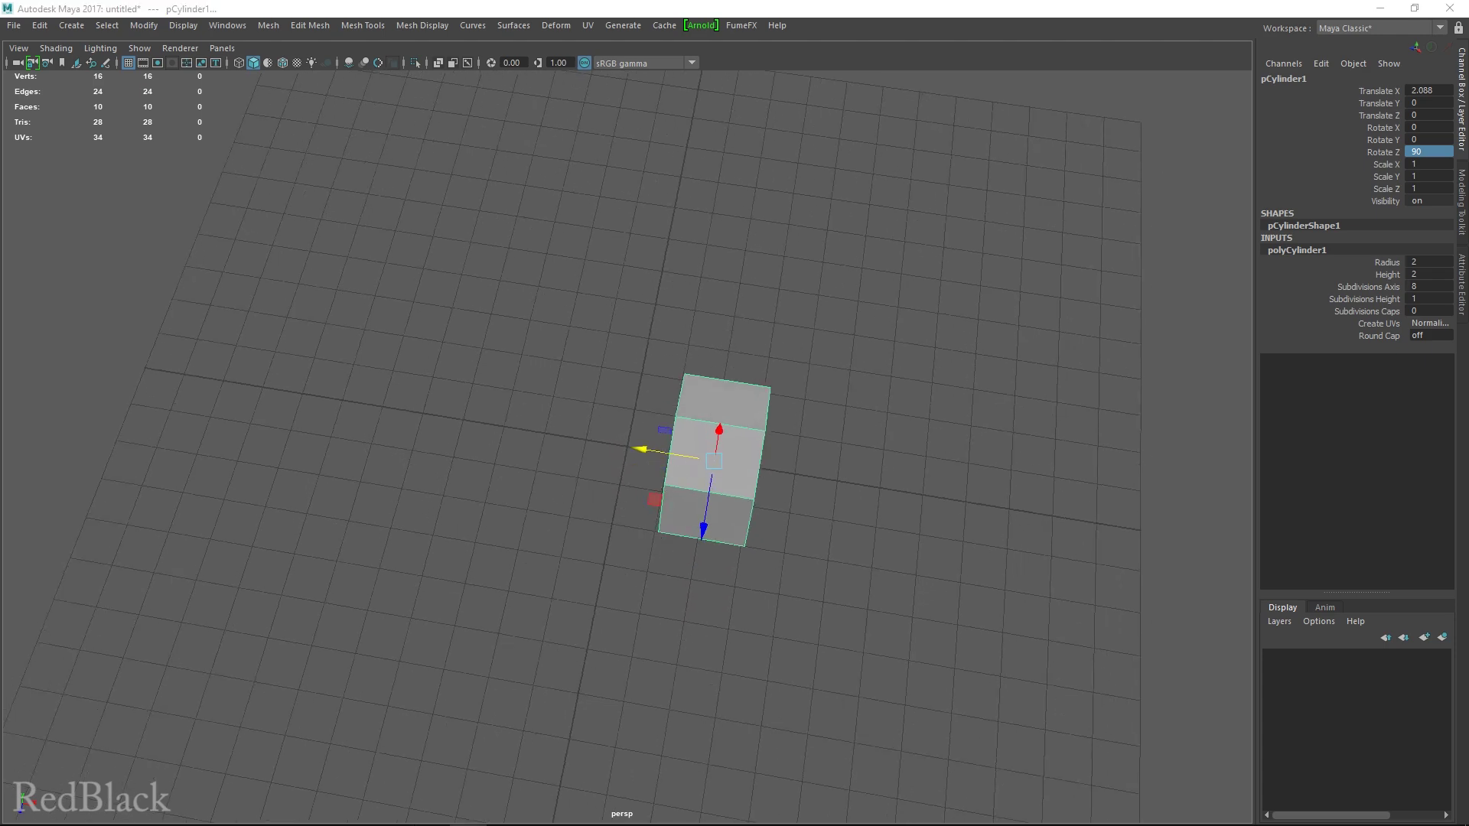
pyautogui.moveTo(1468, 41); pyautogui.dragTo(947, 40)
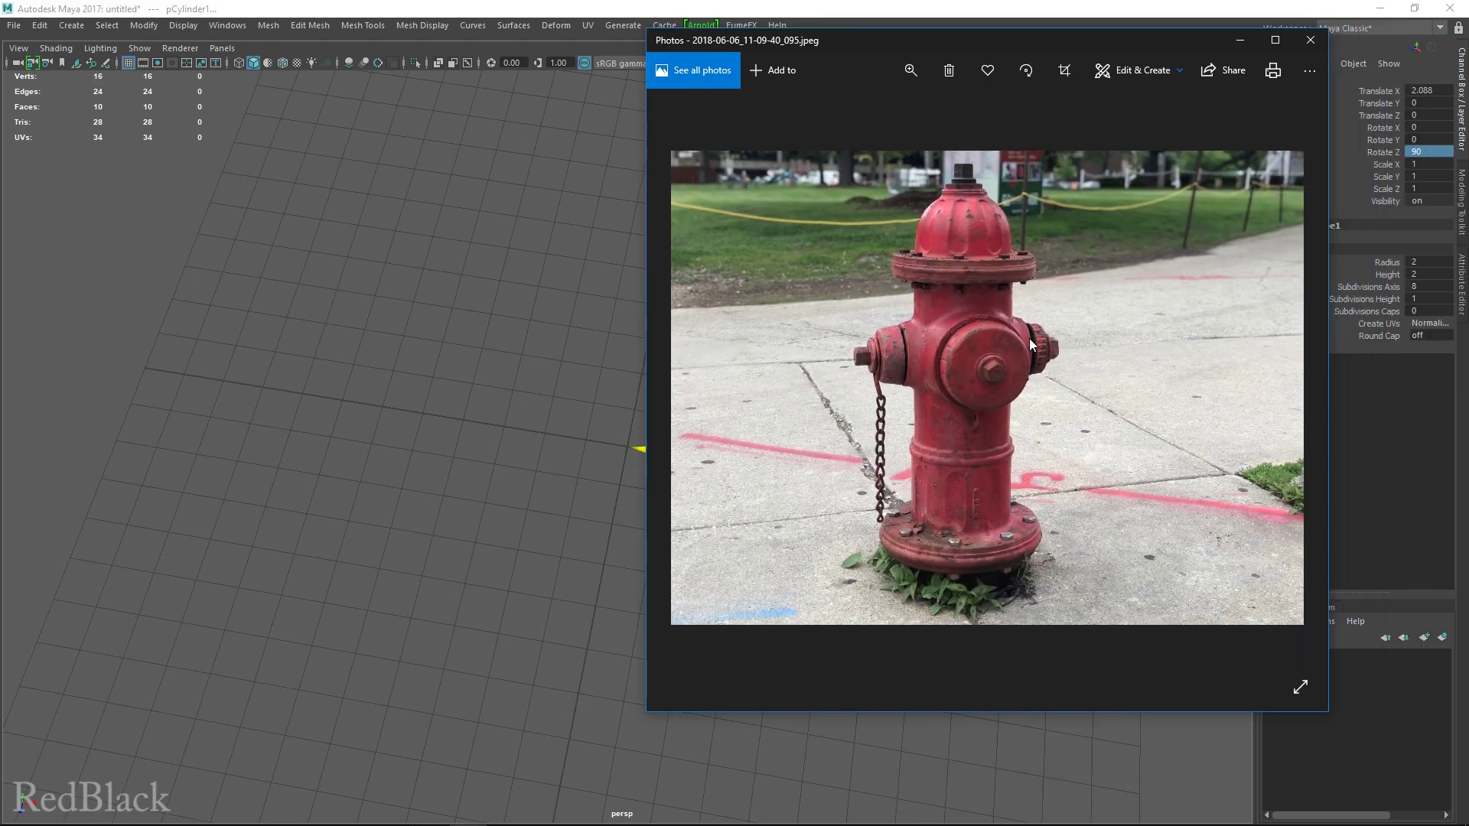
pyautogui.moveTo(1003, 41); pyautogui.dragTo(1468, 118)
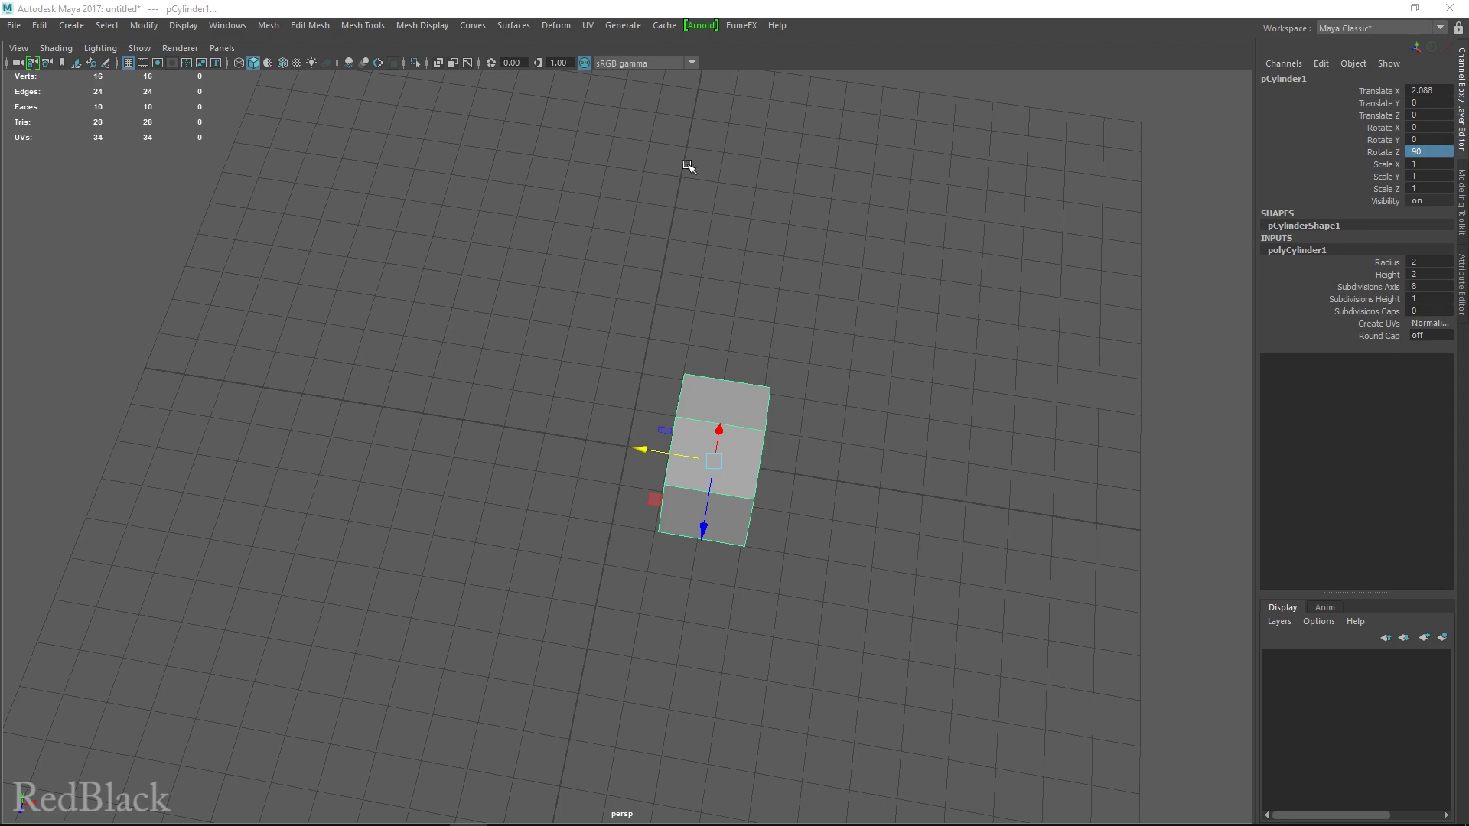
pyautogui.click(758, 55)
pyautogui.moveTo(643, 451); pyautogui.dragTo(635, 454)
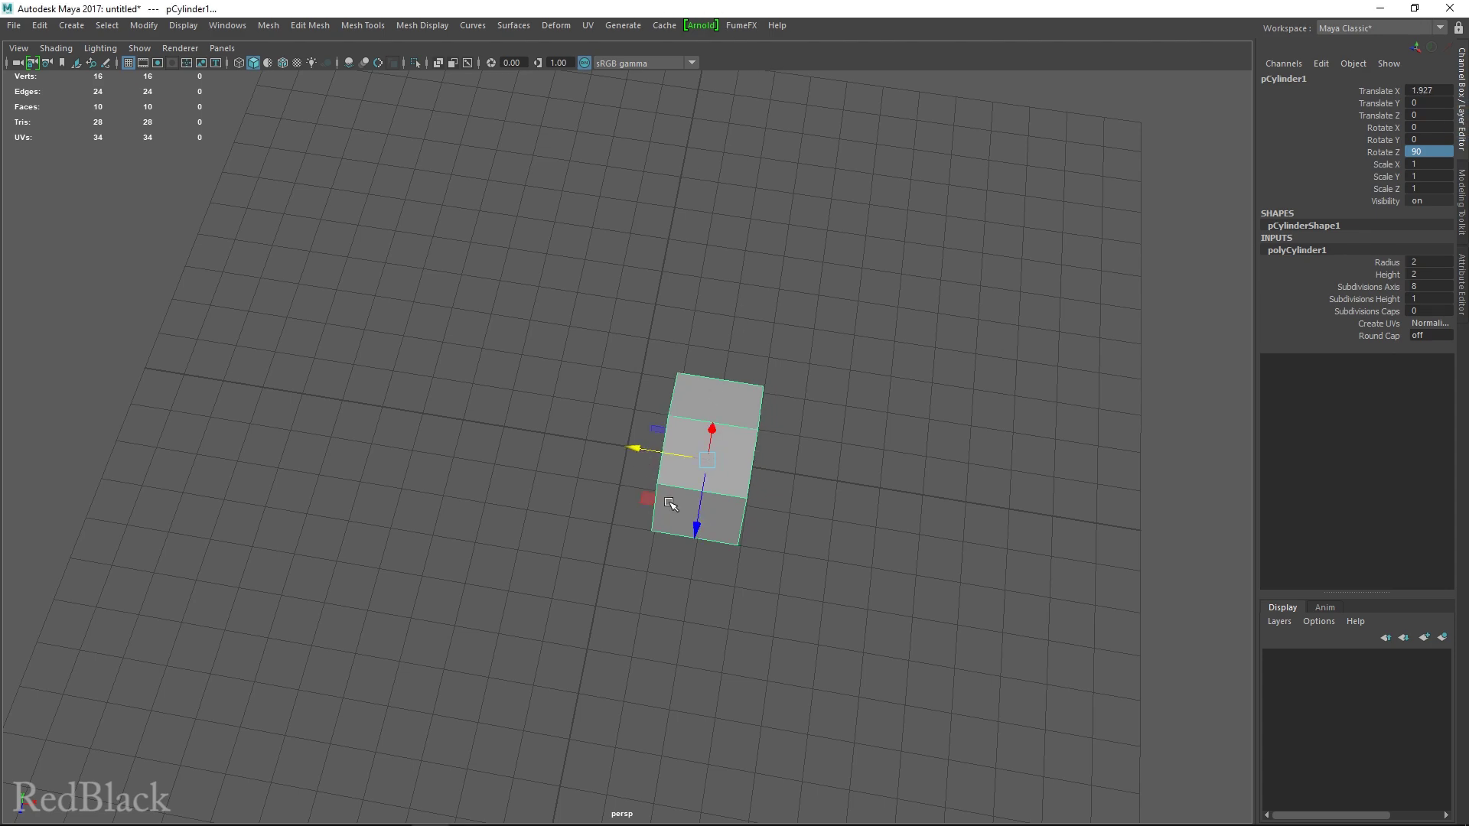
# Step: In a wireframe top view, duplicate the cylinder and shift the copy along X to about 0.55
pyautogui.press('space')
pyautogui.press('space')
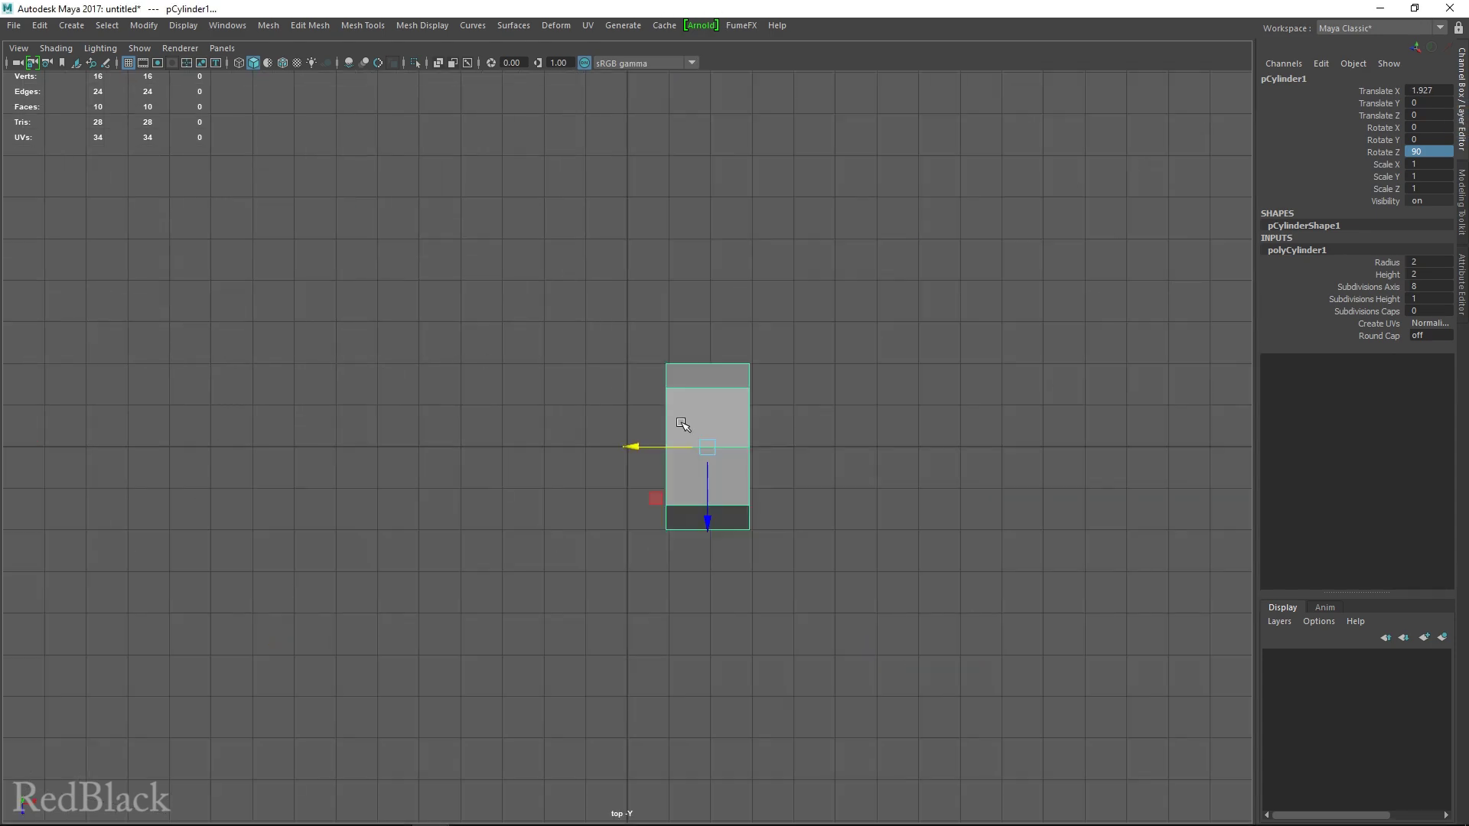
pyautogui.press('4')
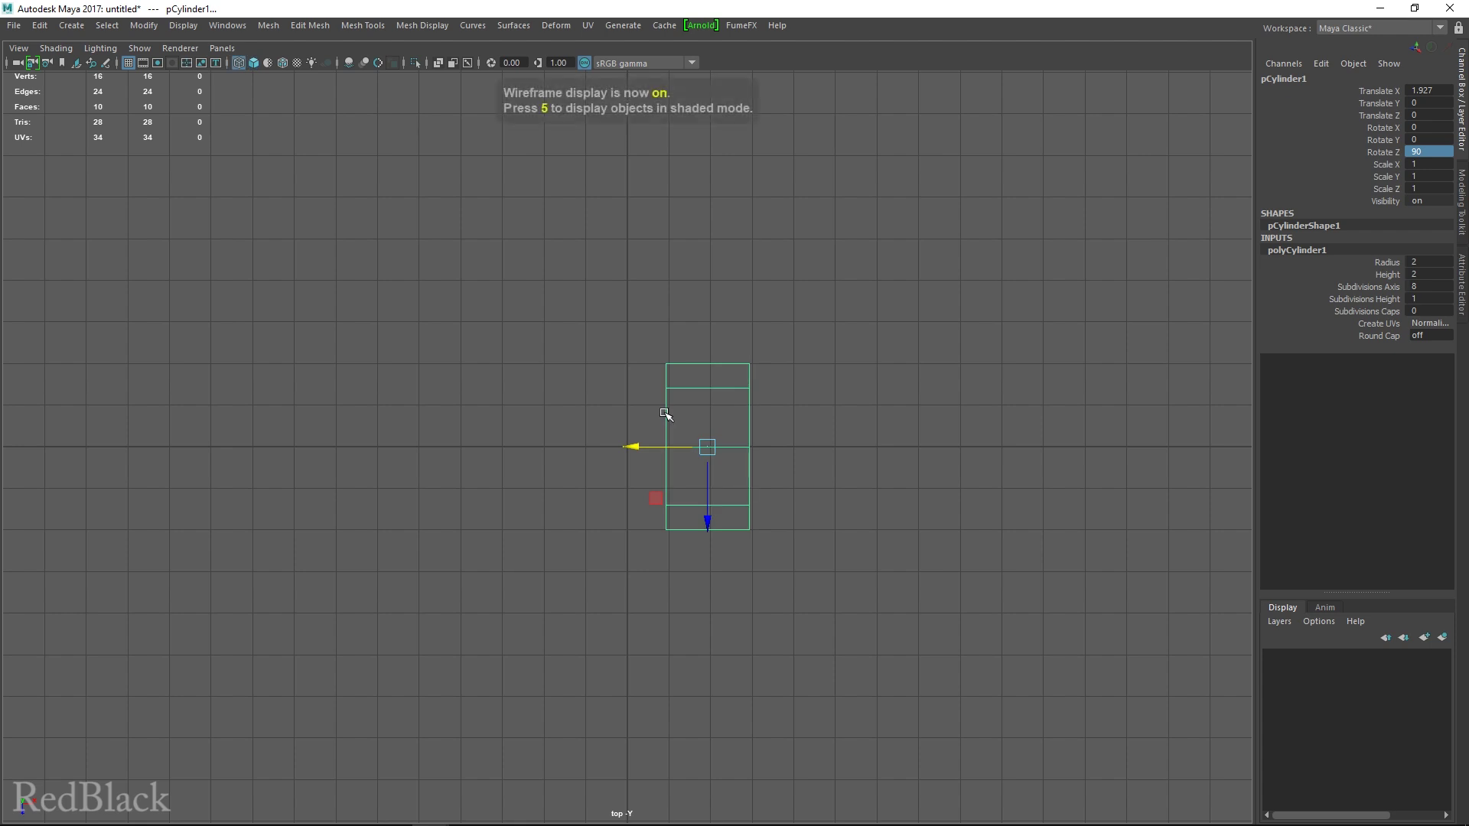
pyautogui.hotkey('ctrl', 'd')
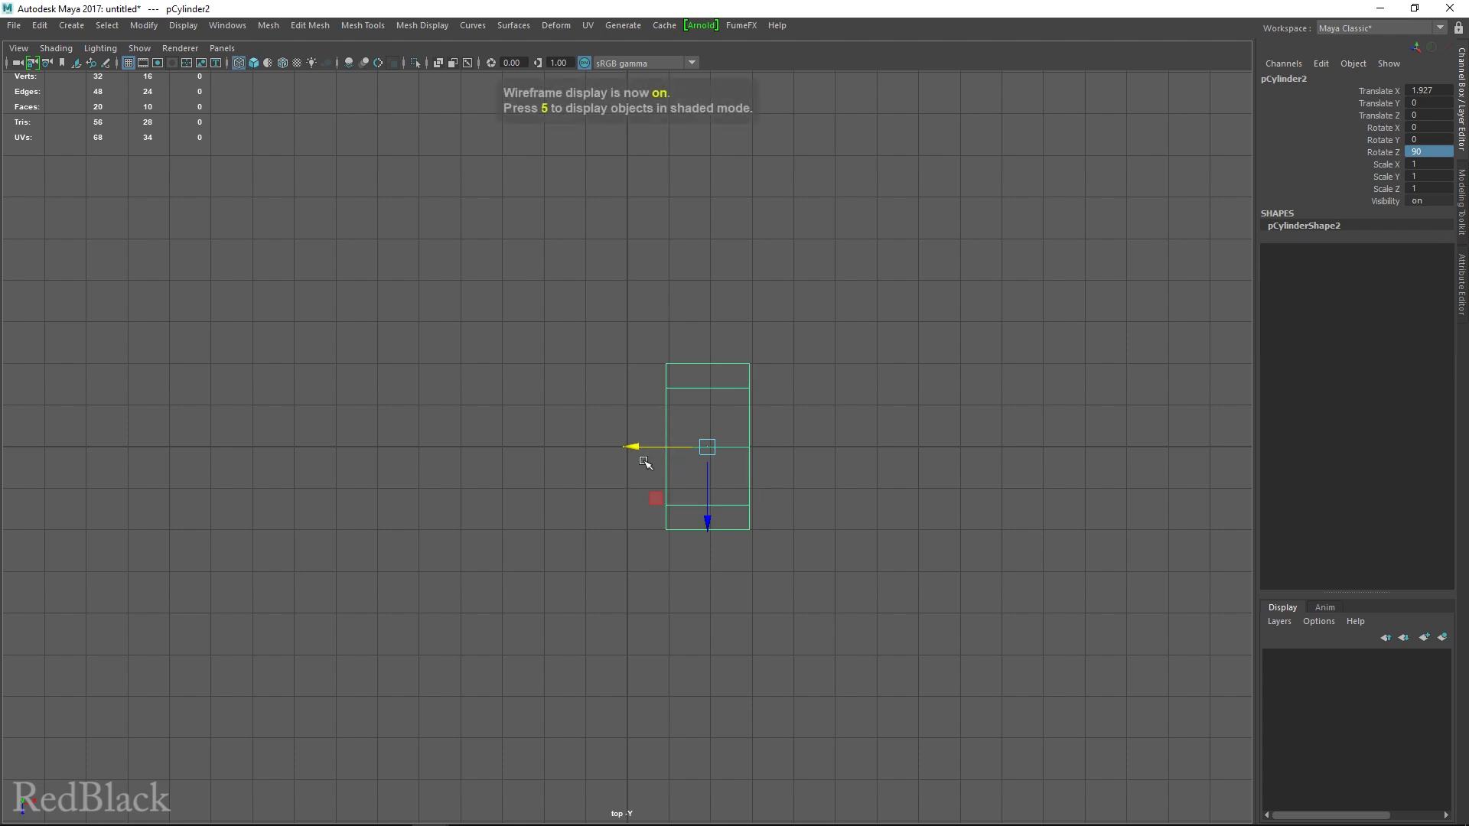
pyautogui.moveTo(636, 444); pyautogui.dragTo(634, 511)
# Step: Turn the duplicate cylinder perpendicular to the original by setting its X rotation to 90
pyautogui.press('e')
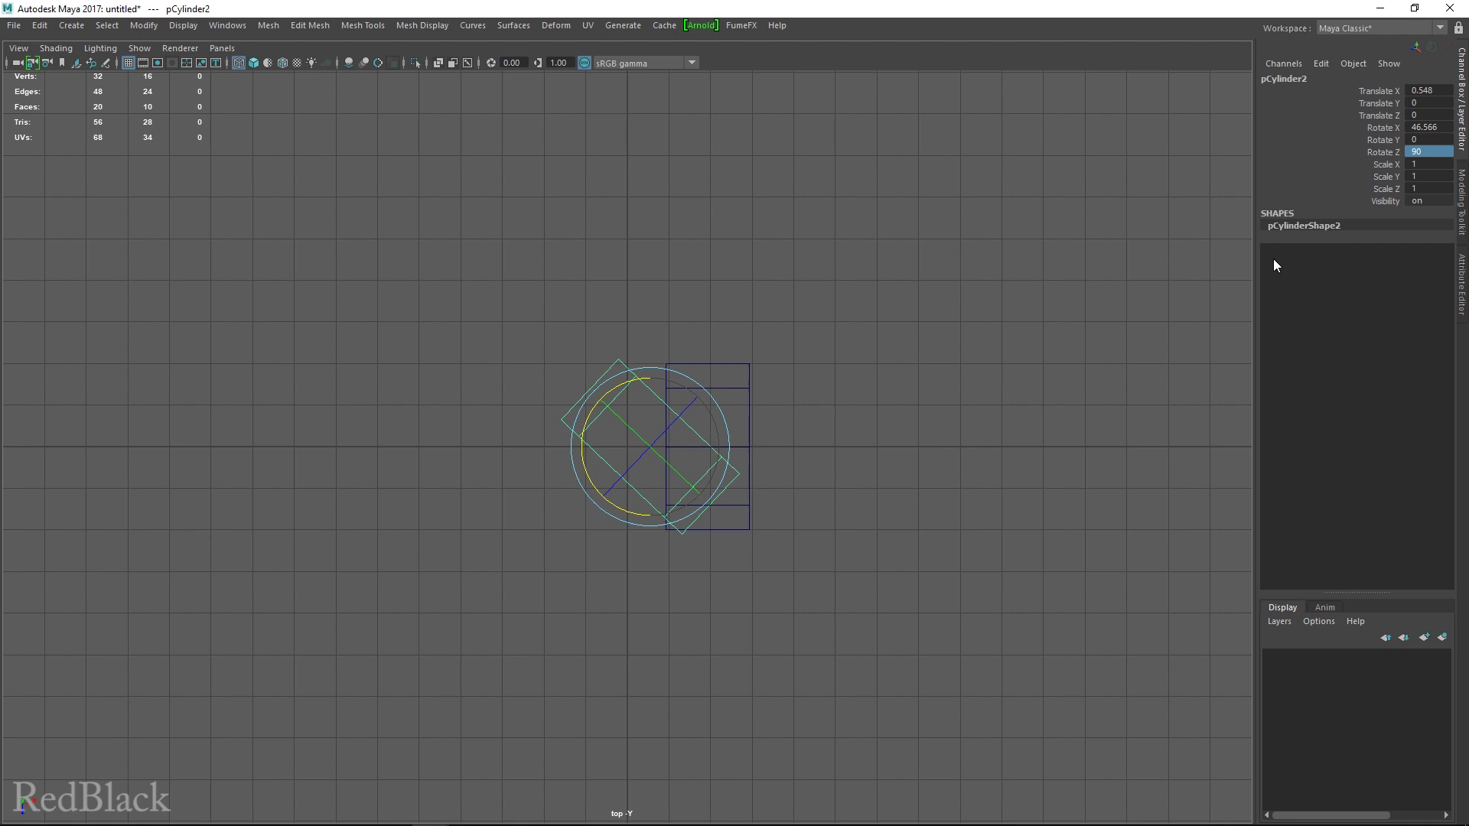
pyautogui.click(1423, 127)
pyautogui.write('90')
pyautogui.press('Return')
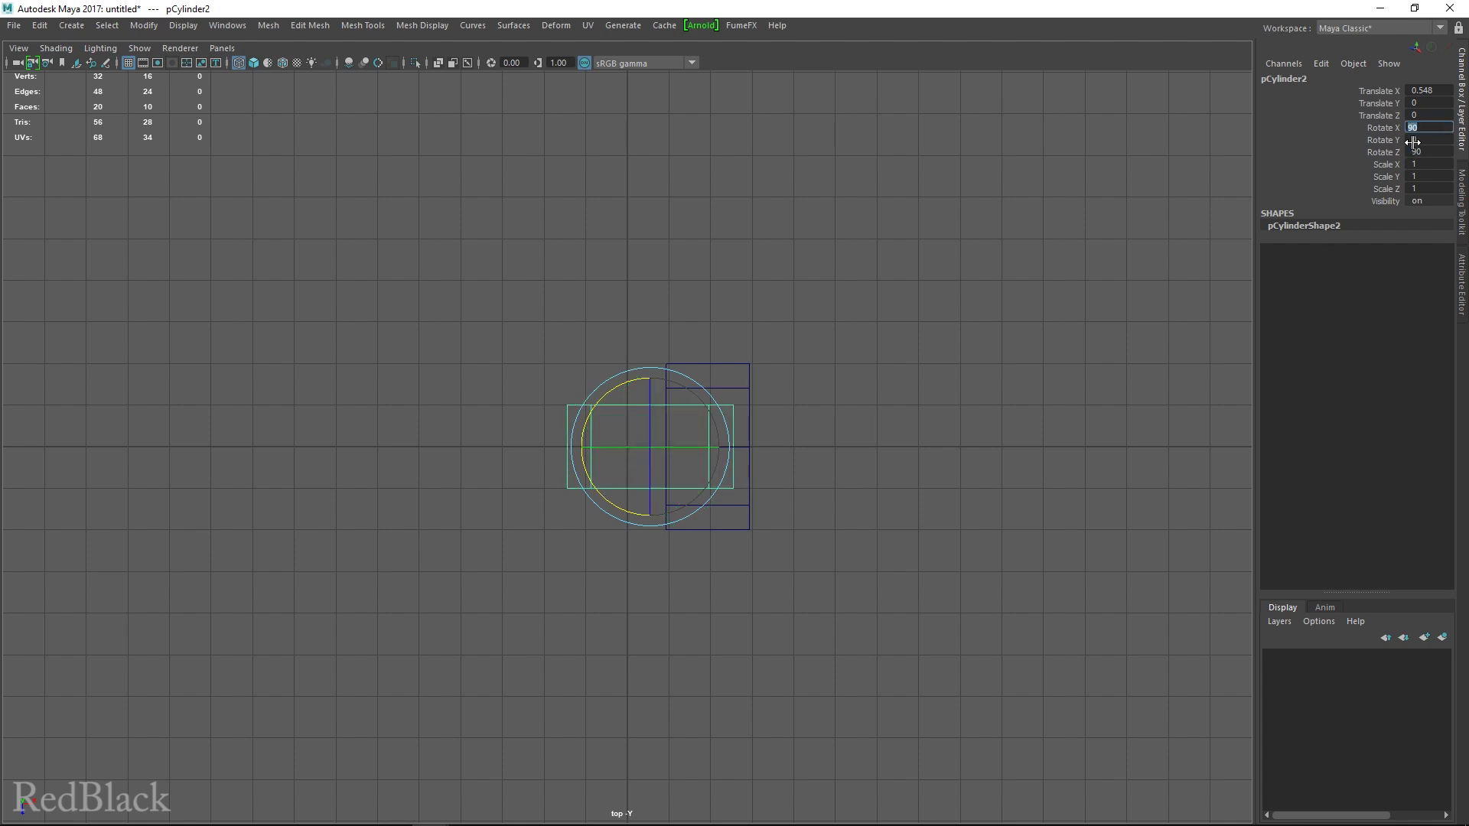
# Step: Move the duplicate cylinder clear of the original, to about -3.31 in Z and -1.13 in X
pyautogui.press('w')
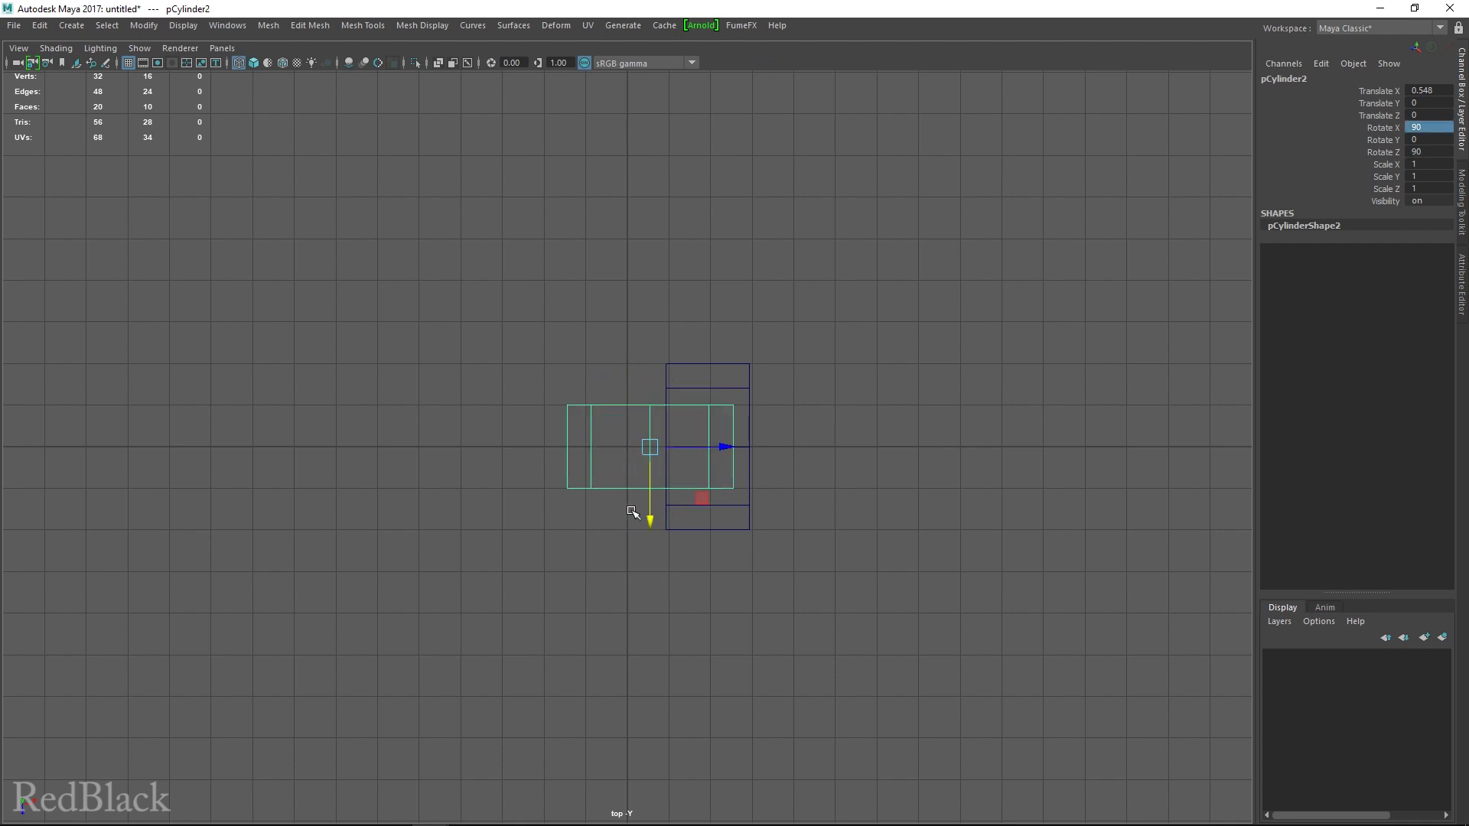
pyautogui.moveTo(650, 515); pyautogui.dragTo(653, 378)
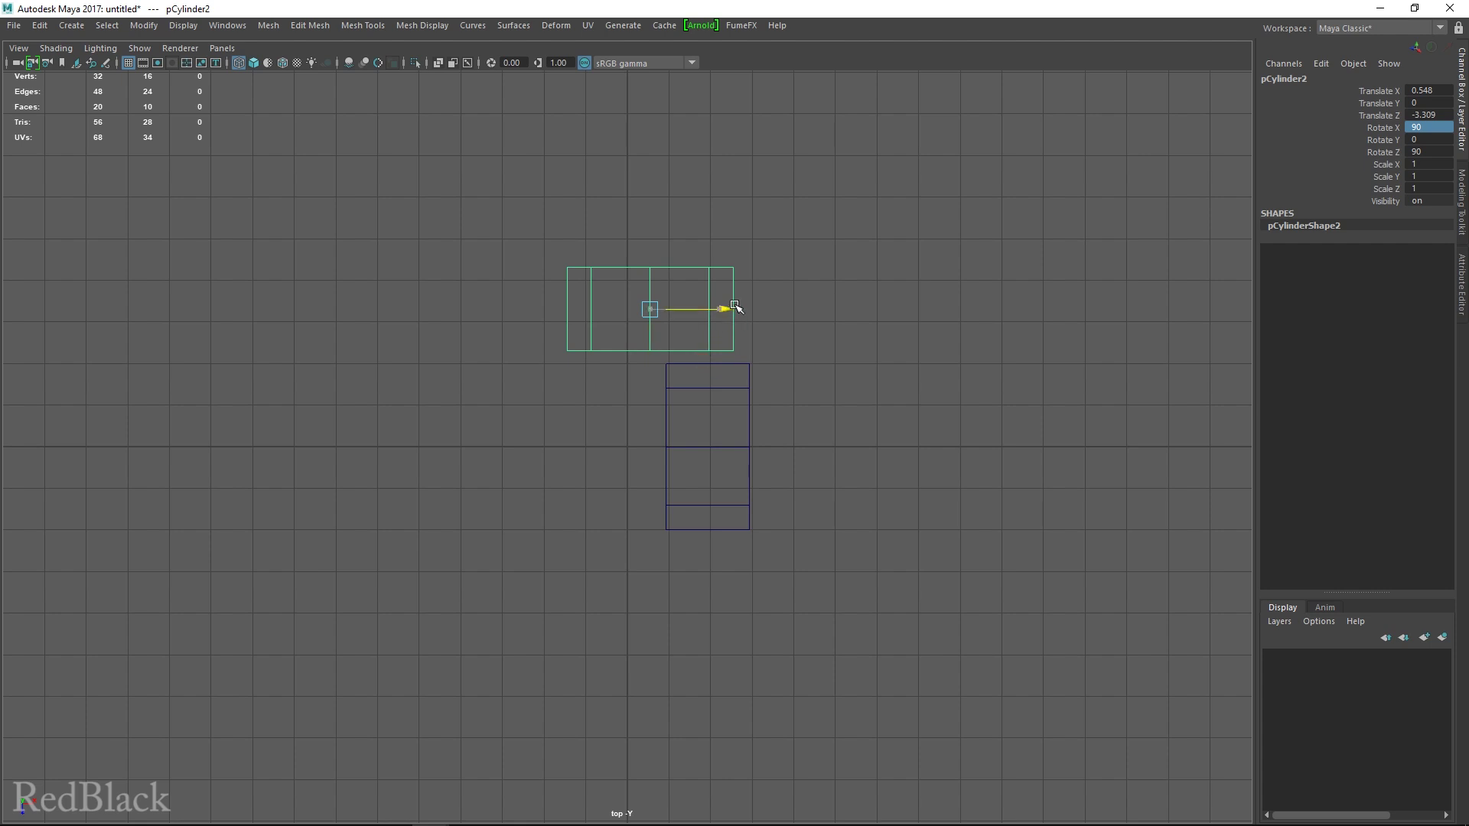
pyautogui.moveTo(734, 308); pyautogui.dragTo(657, 310)
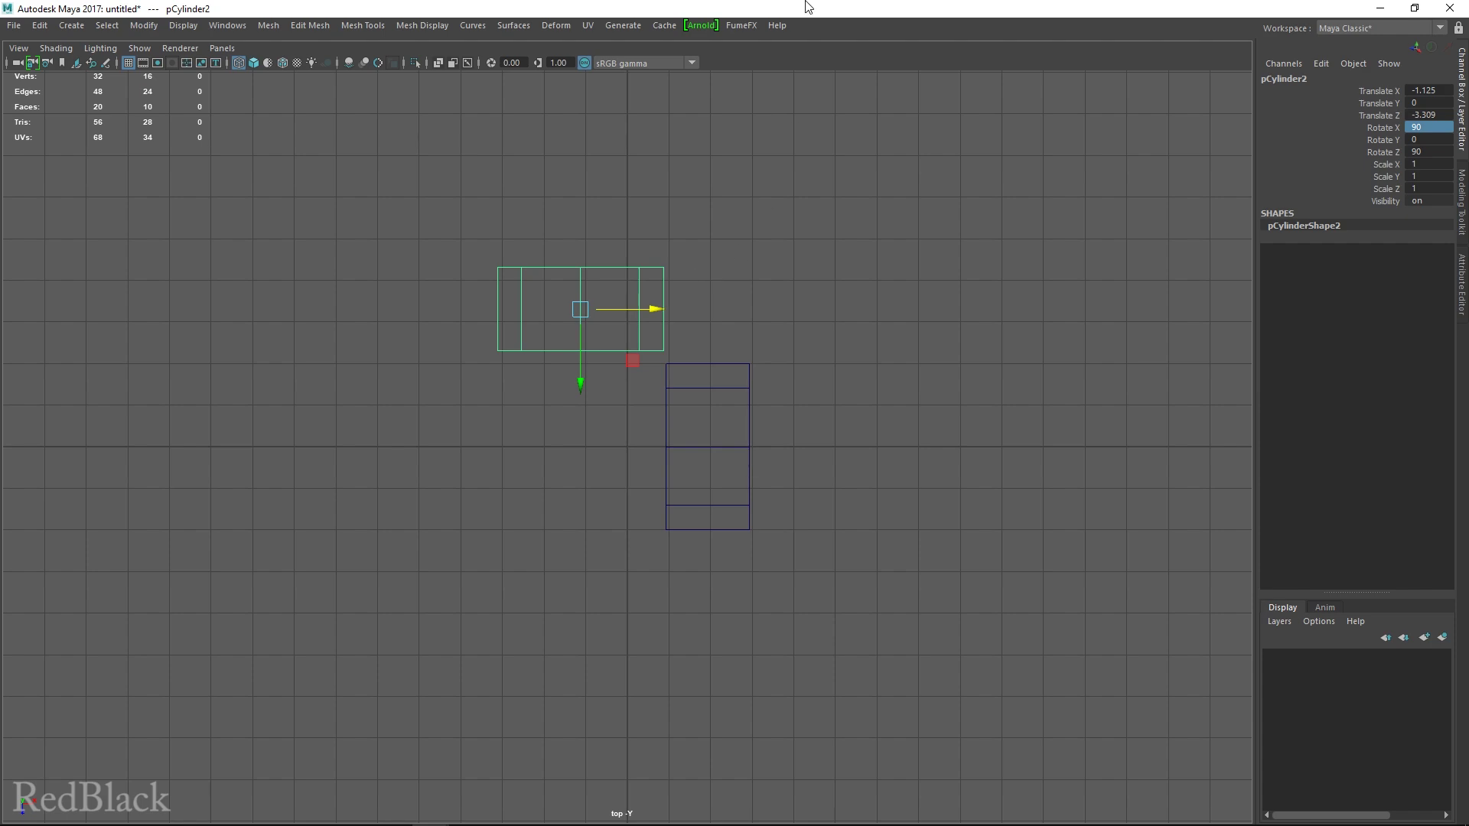
# Step: In the perspective view, scale the duplicate cylinder down uniformly to about 0.81
pyautogui.press('space')
pyautogui.press('space')
pyautogui.keyDown('alt'); pyautogui.moveTo(826, 292); pyautogui.dragTo(494, 322); pyautogui.keyUp('alt')
pyautogui.press('r')
pyautogui.keyDown('alt'); pyautogui.moveTo(883, 489); pyautogui.dragTo(683, 492); pyautogui.keyUp('alt')
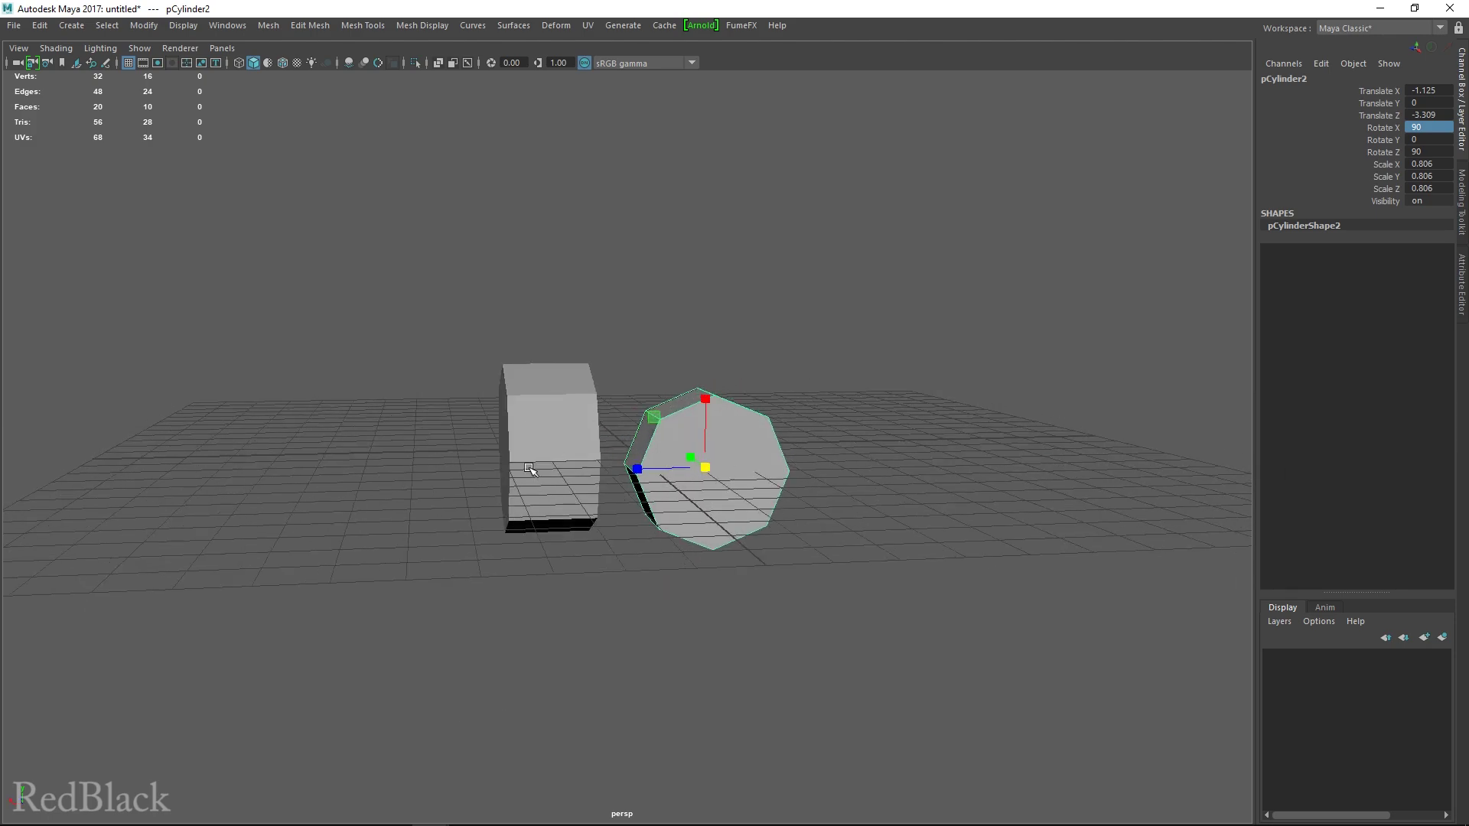
# Step: Scale the side cylinder down uniformly to about 0.78
pyautogui.keyDown('alt'); pyautogui.moveTo(532, 469); pyautogui.dragTo(325, 413); pyautogui.keyUp('alt')
pyautogui.moveTo(739, 459); pyautogui.dragTo(735, 459)
pyautogui.keyDown('alt'); pyautogui.moveTo(700, 482); pyautogui.dragTo(742, 487); pyautogui.keyUp('alt')
# Step: In the top view, duplicate the side cylinder and move the copy to the front cylinder's opposite side, to about 2.76 in Z
pyautogui.press('space')
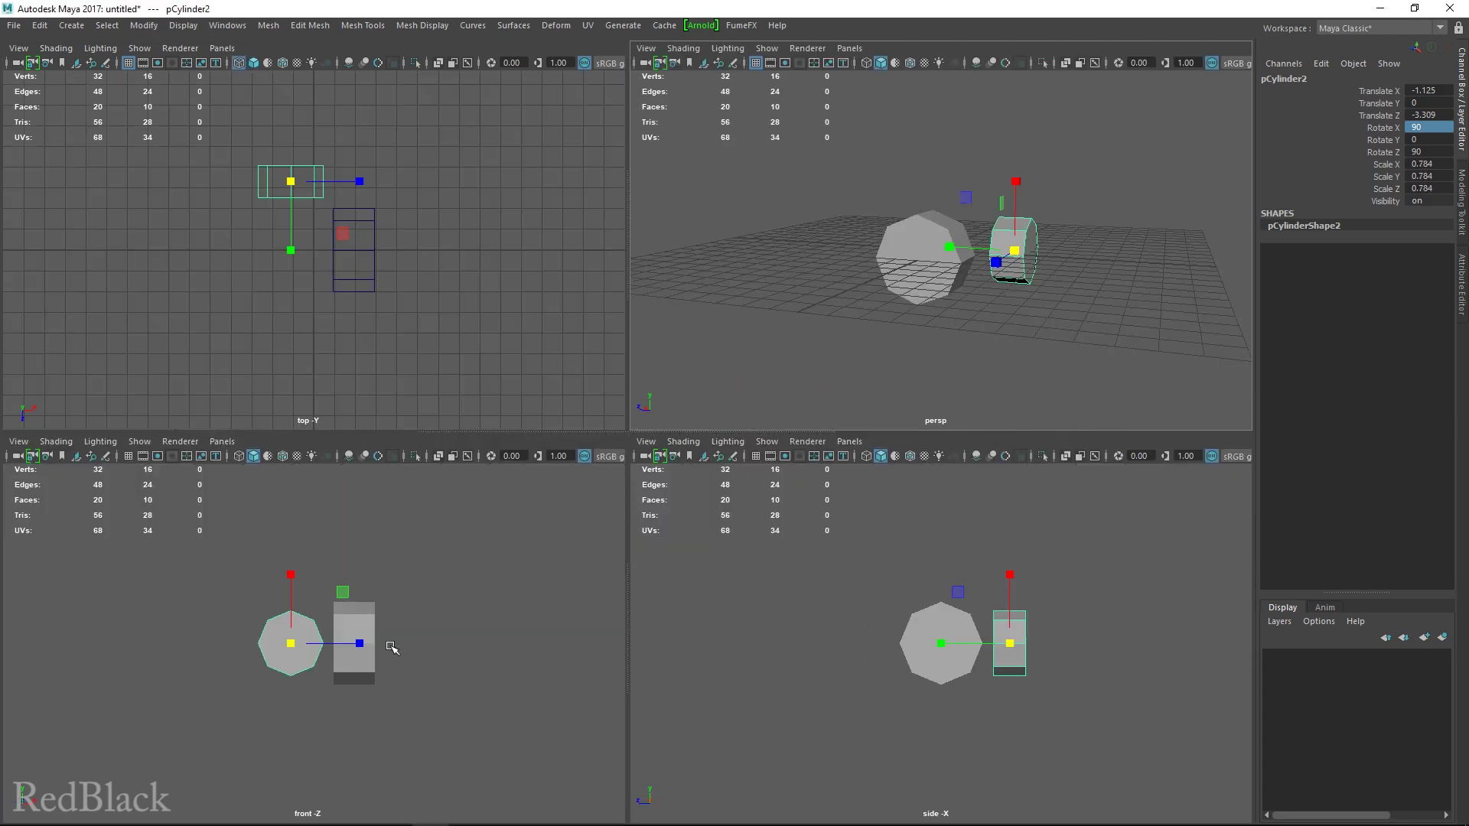
pyautogui.press('space')
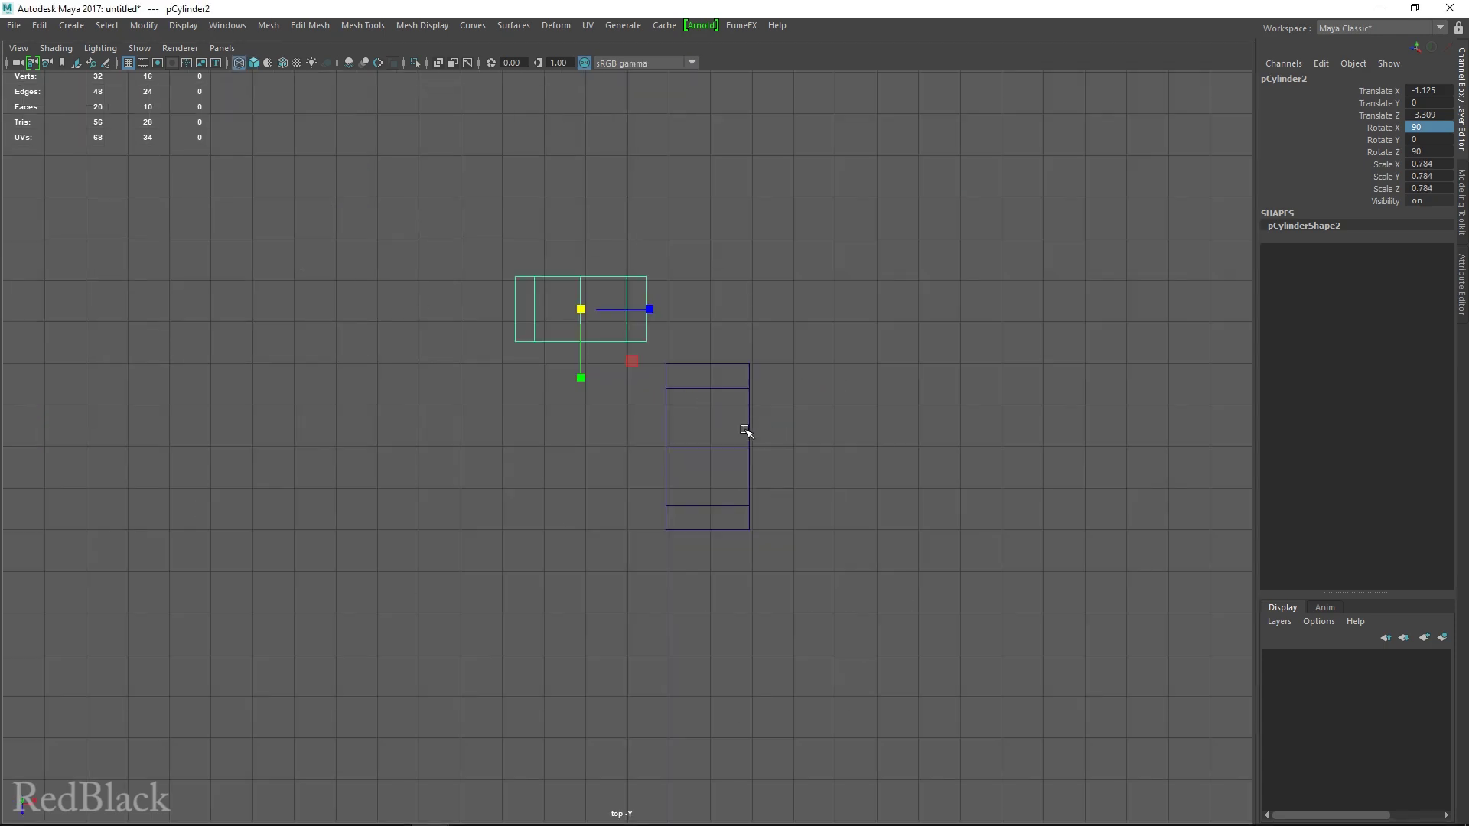
pyautogui.press('w')
pyautogui.hotkey('ctrl', 'd')
pyautogui.moveTo(581, 379); pyautogui.dragTo(601, 636)
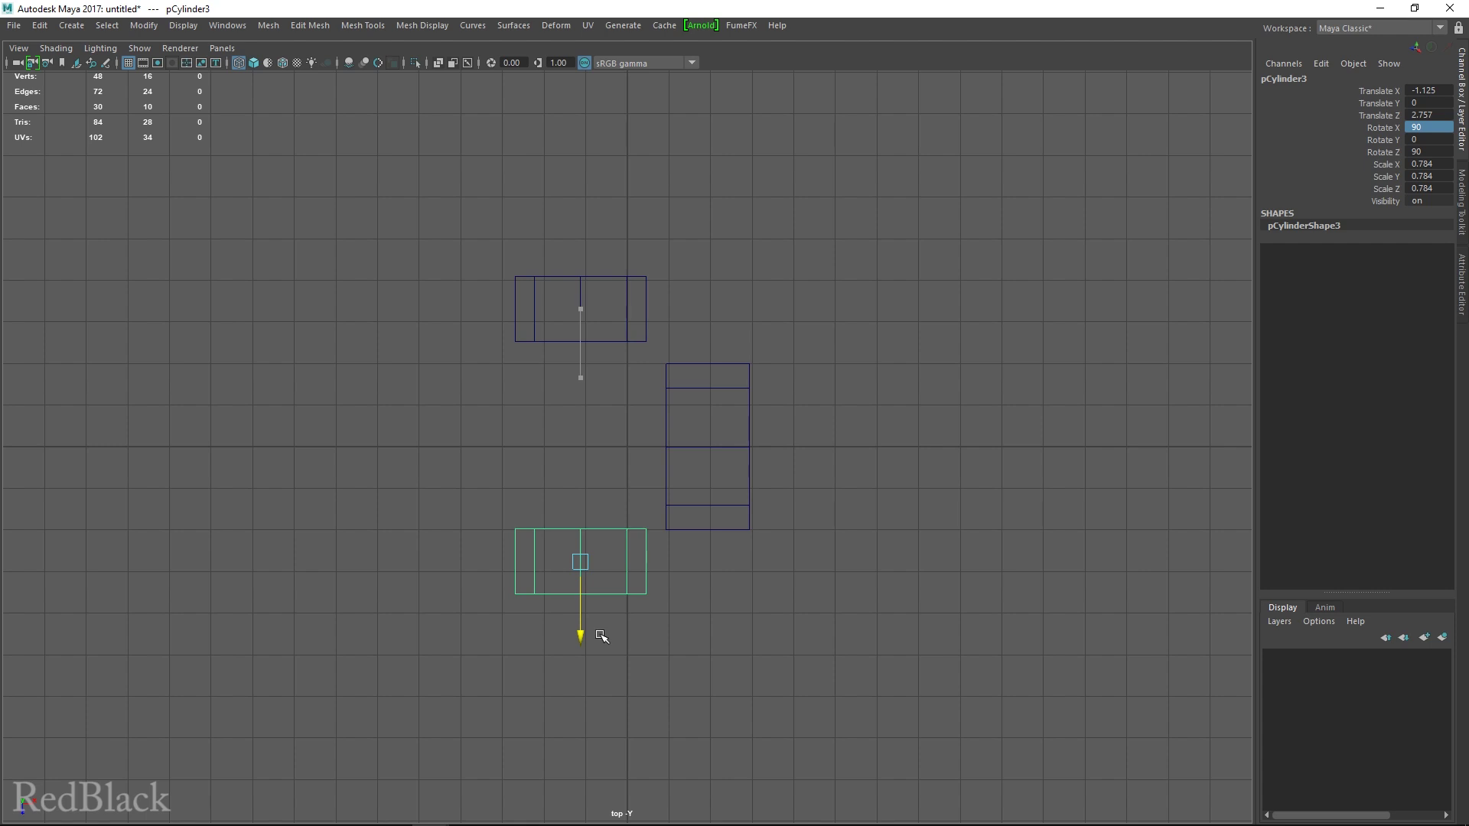
# Step: Move the first side cylinder to about -2.79 in Z and shift both side cylinders to about -0.79 in X
pyautogui.click(581, 276)
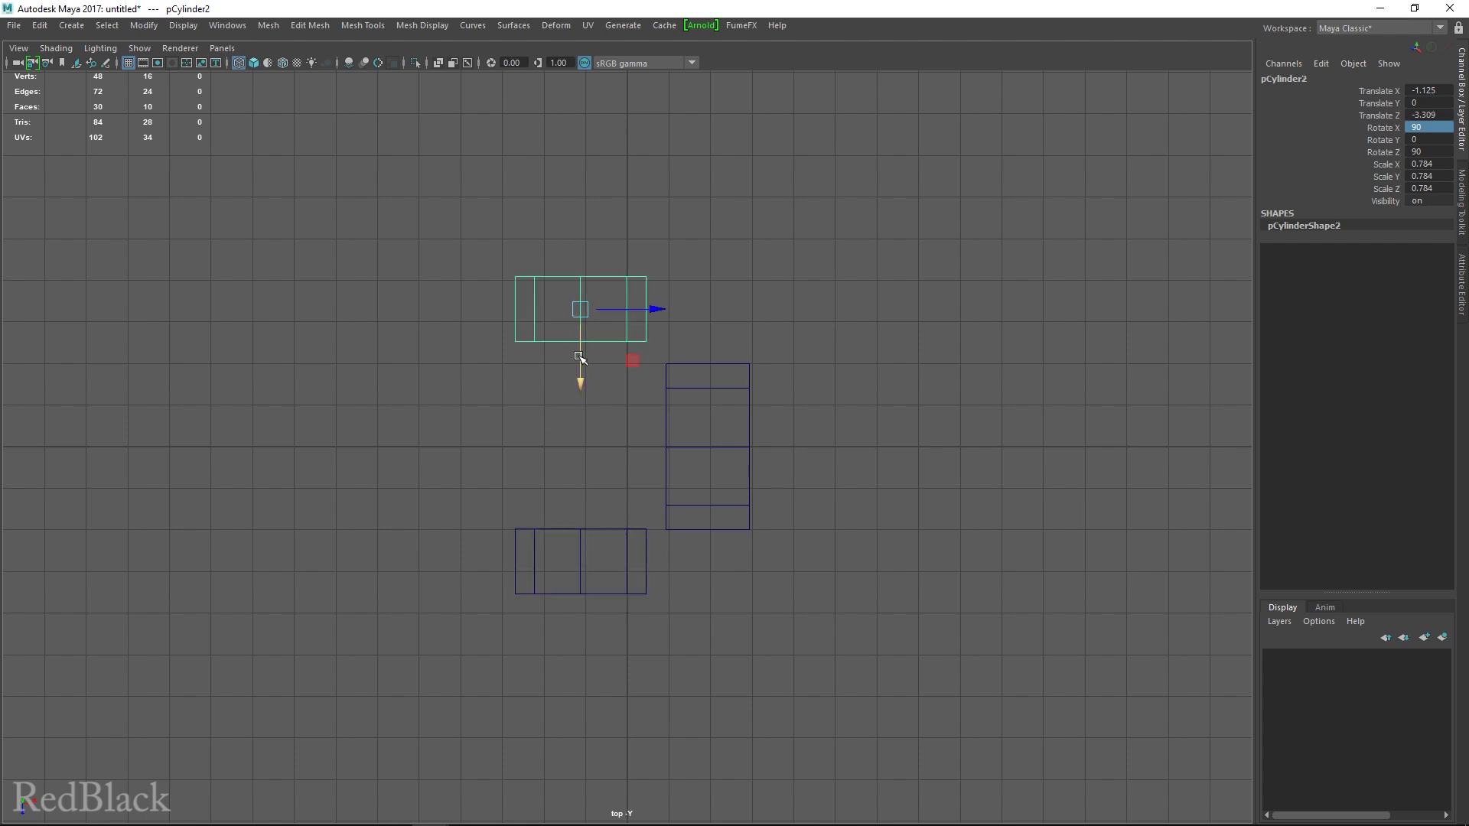
pyautogui.moveTo(582, 375); pyautogui.dragTo(589, 395)
pyautogui.moveTo(475, 259); pyautogui.dragTo(672, 639)
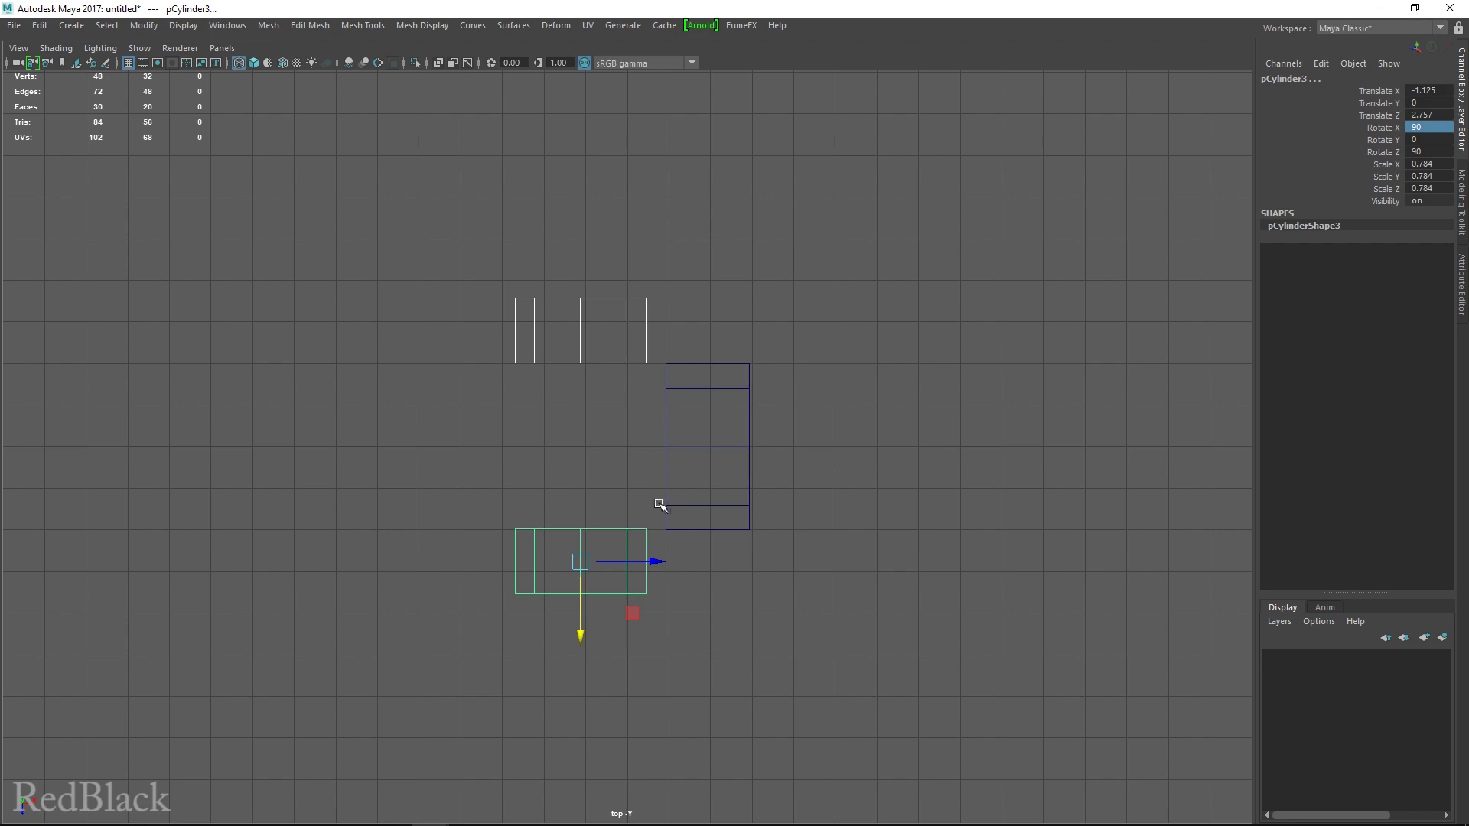
pyautogui.moveTo(663, 559); pyautogui.dragTo(678, 563)
# Step: In the perspective view, display wireframe on shaded, clear the selection and hide the grid
pyautogui.press('space')
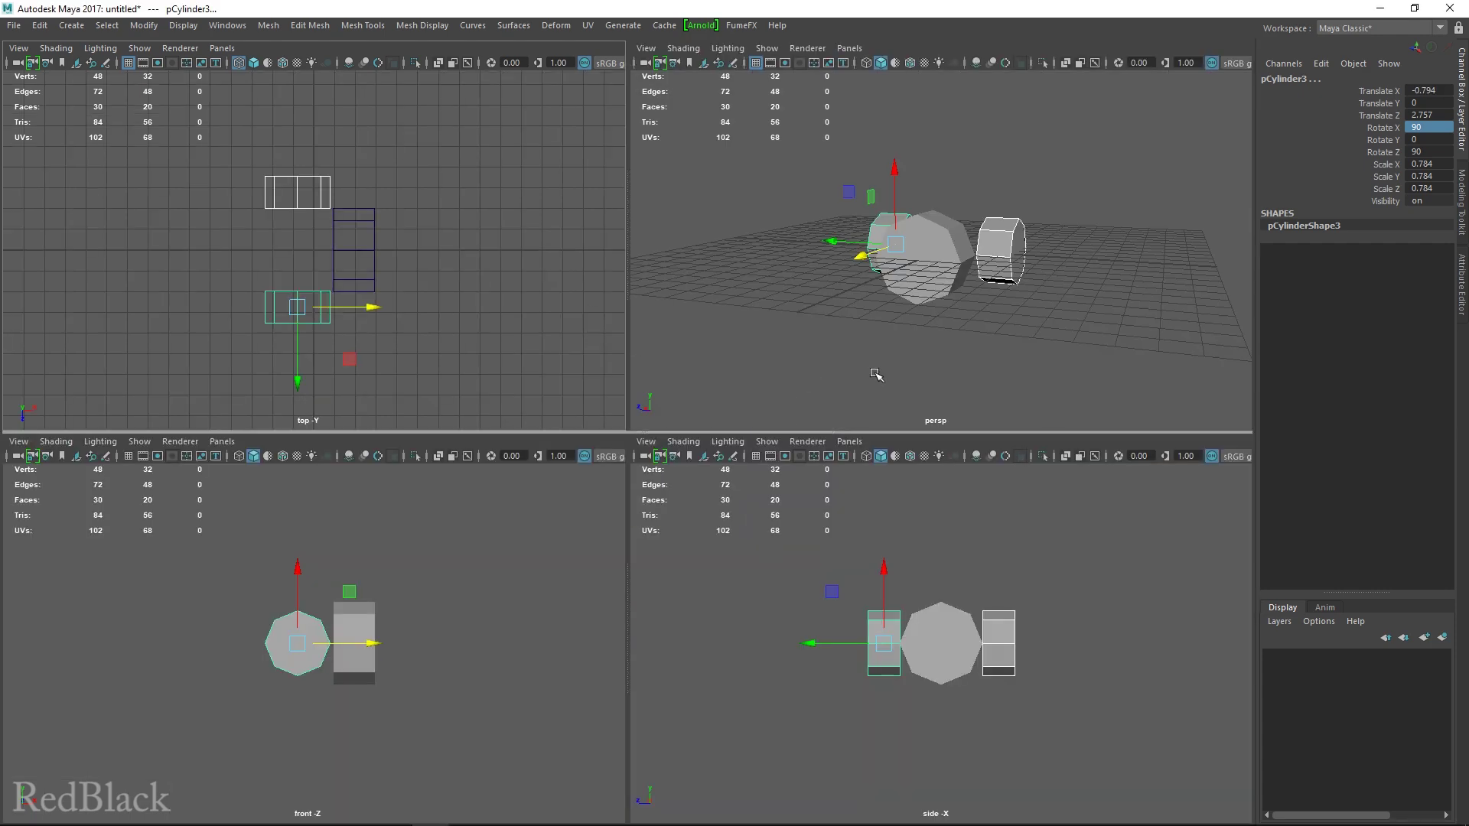
pyautogui.press('space')
pyautogui.moveTo(879, 370)
pyautogui.keyDown('alt'); pyautogui.mouseDown()
pyautogui.moveTo(719, 434)
pyautogui.moveTo(826, 397)
pyautogui.moveTo(788, 451)
pyautogui.moveTo(714, 402)
pyautogui.mouseUp(); pyautogui.keyUp('alt')
pyautogui.click(66, 48)
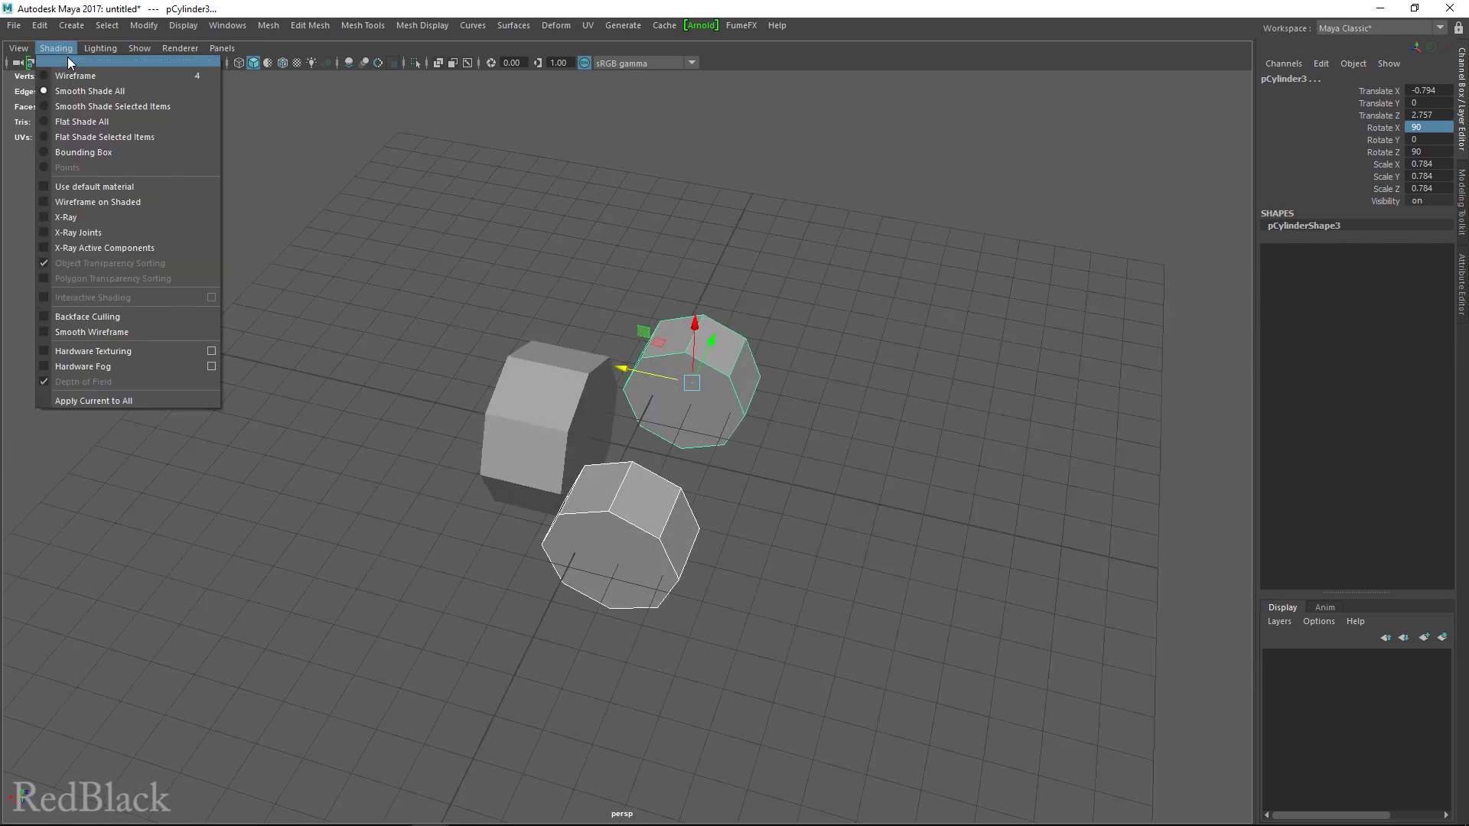
pyautogui.click(103, 214)
pyautogui.moveTo(918, 524)
pyautogui.keyDown('alt'); pyautogui.mouseDown()
pyautogui.moveTo(792, 501)
pyautogui.moveTo(747, 513)
pyautogui.moveTo(852, 524)
pyautogui.mouseUp(); pyautogui.keyUp('alt')
pyautogui.click(852, 514)
pyautogui.scroll(5, 857, 523)
pyautogui.click(128, 63)
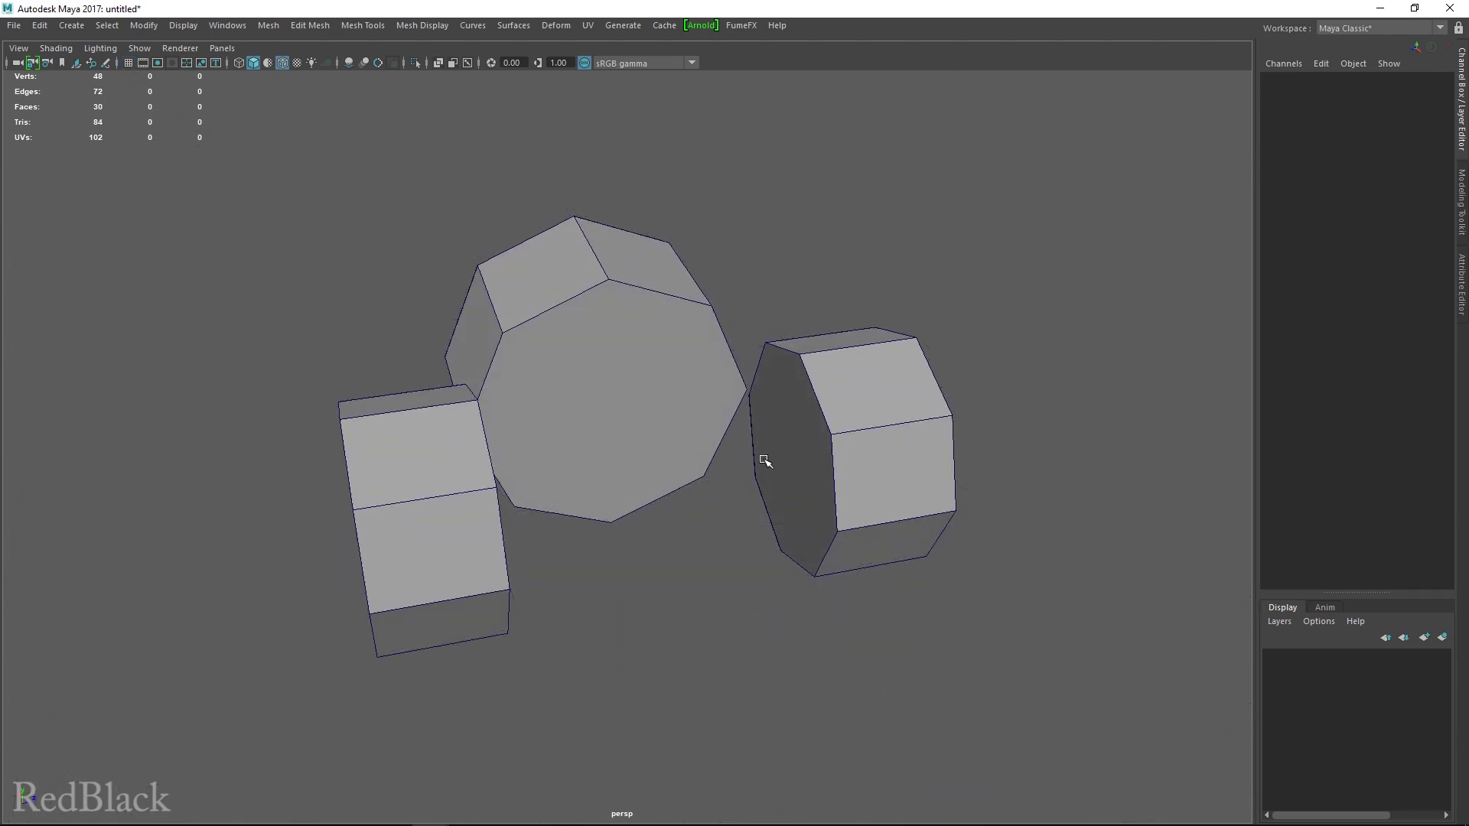
# Step: Select the front cylinder and both side cylinders and combine them into one mesh
pyautogui.keyDown('alt'); pyautogui.moveTo(788, 463); pyautogui.dragTo(761, 407); pyautogui.keyUp('alt')
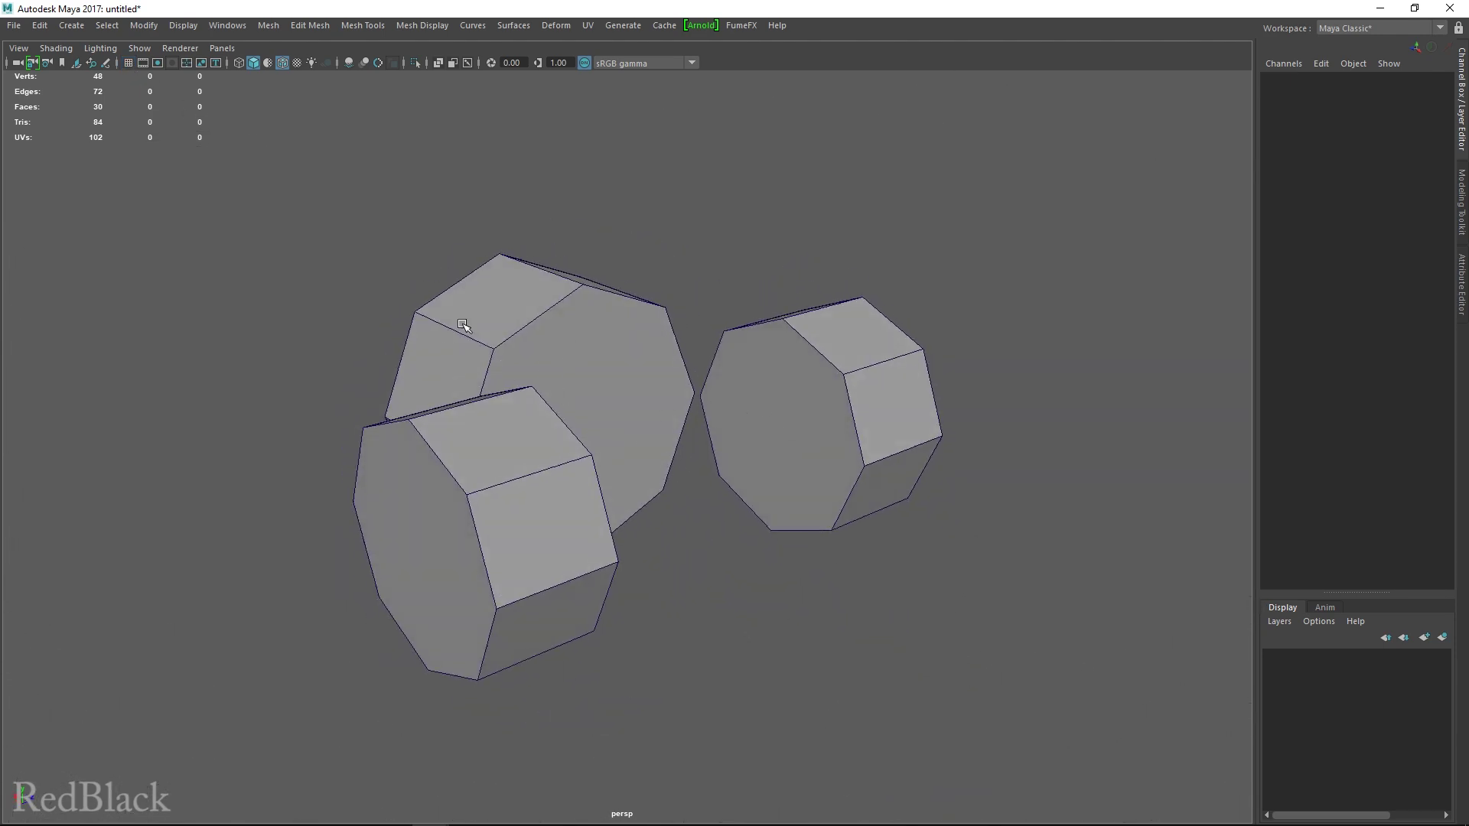
pyautogui.keyDown('alt'); pyautogui.moveTo(616, 460); pyautogui.dragTo(597, 397); pyautogui.keyUp('alt')
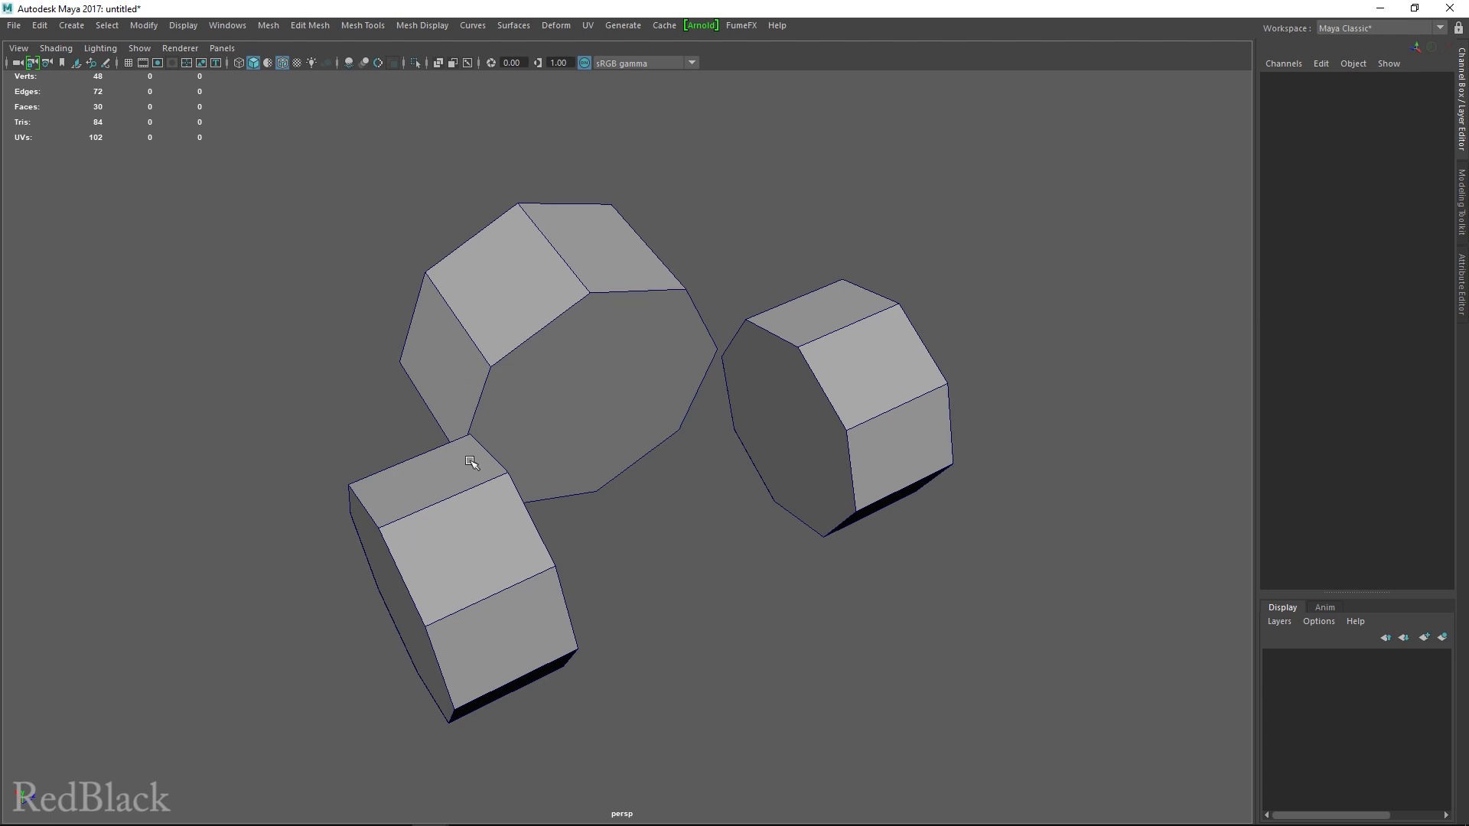
pyautogui.keyDown('alt'); pyautogui.moveTo(911, 532); pyautogui.dragTo(757, 538); pyautogui.keyUp('alt')
pyautogui.click(727, 421)
pyautogui.keyDown('alt'); pyautogui.moveTo(657, 507); pyautogui.dragTo(698, 503); pyautogui.keyUp('alt')
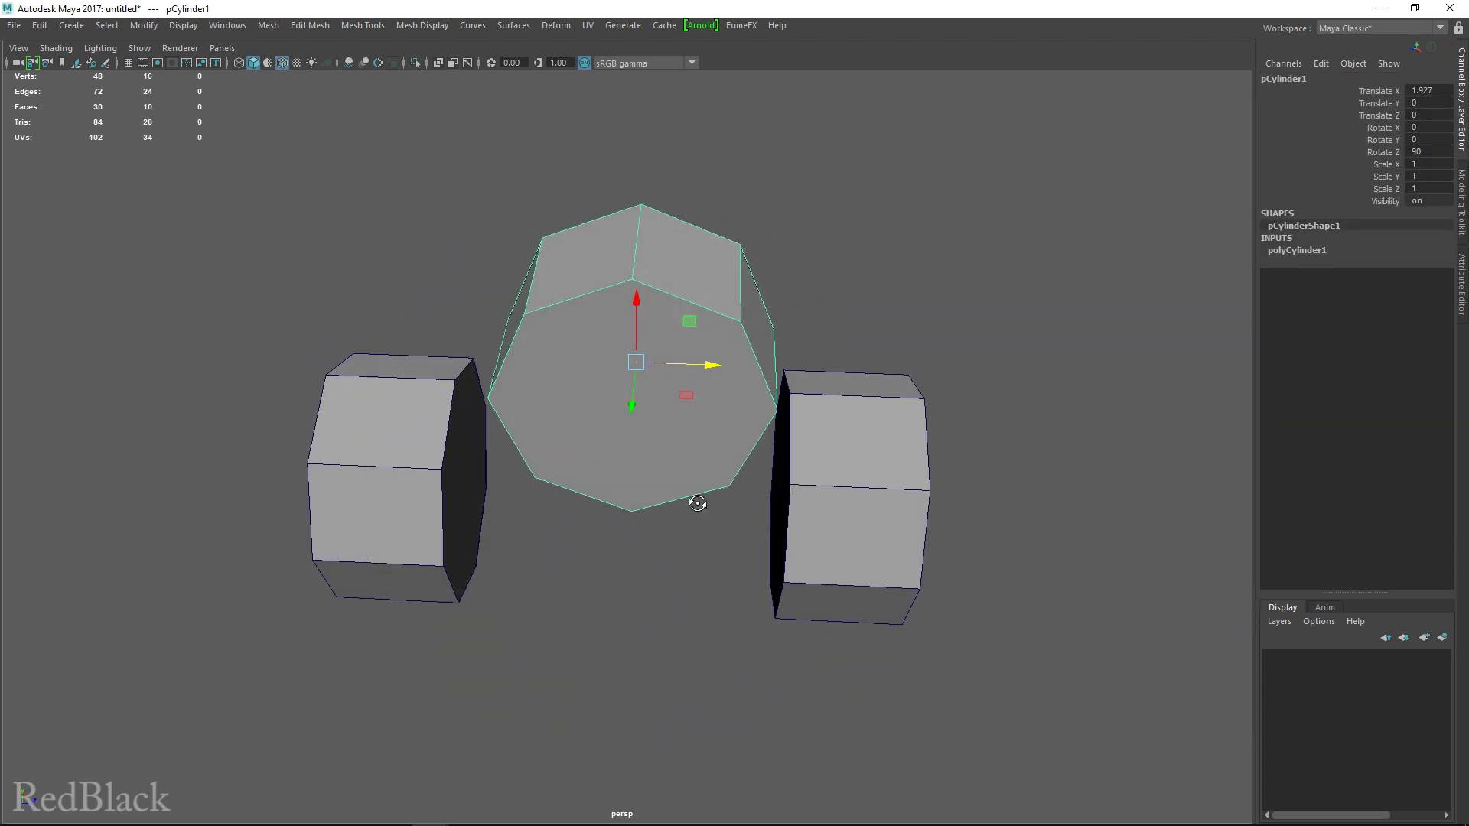
pyautogui.keyDown('shift'); pyautogui.click(825, 456); pyautogui.keyUp('shift')
pyautogui.keyDown('shift'); pyautogui.click(390, 454); pyautogui.keyUp('shift')
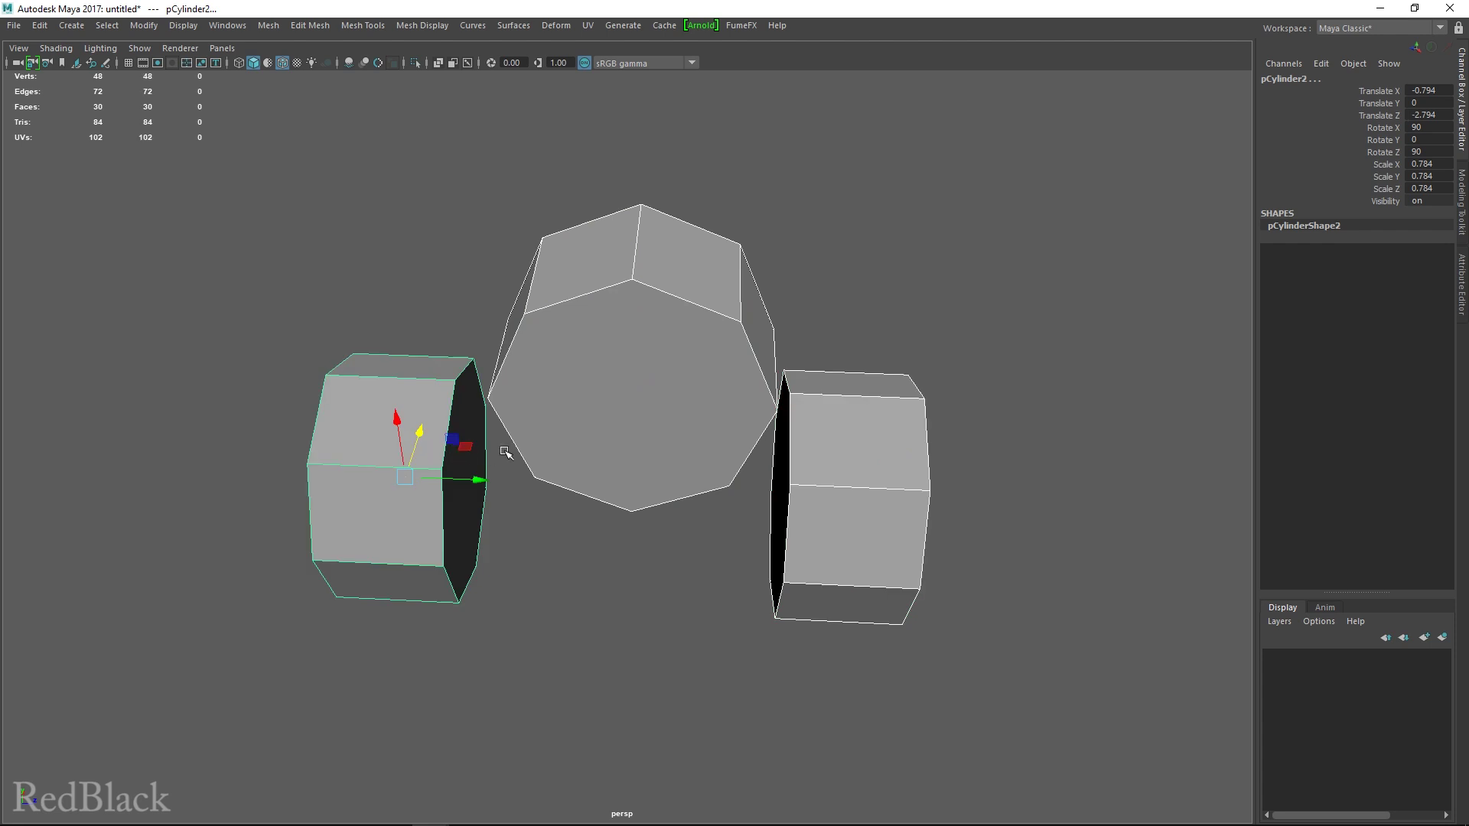
pyautogui.press('space')
pyautogui.moveTo(345, 481); pyautogui.dragTo(361, 543)
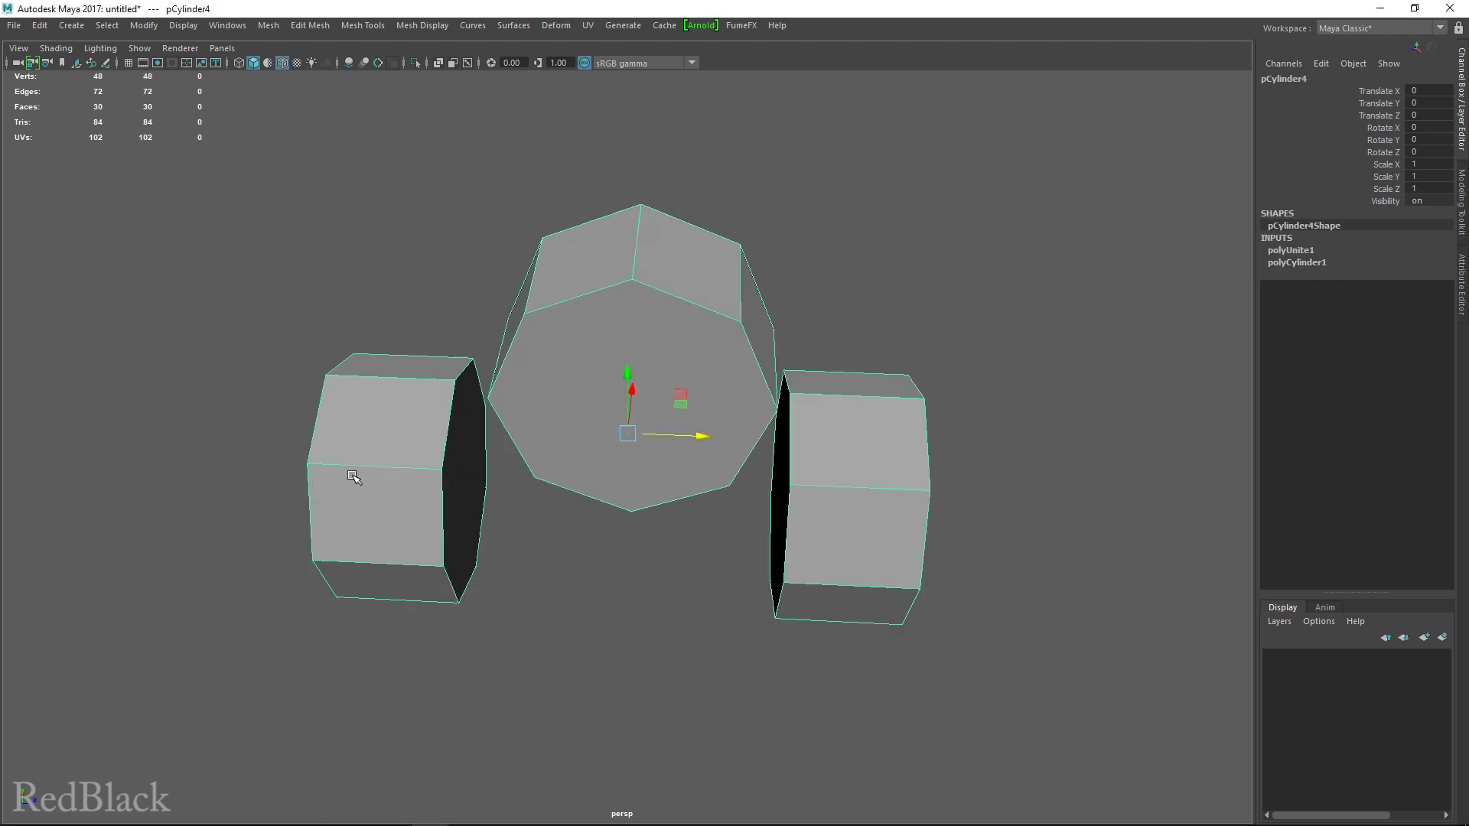
# Step: Delete the construction history of the combined mesh
pyautogui.click(960, 371)
pyautogui.click(572, 405)
pyautogui.press('space')
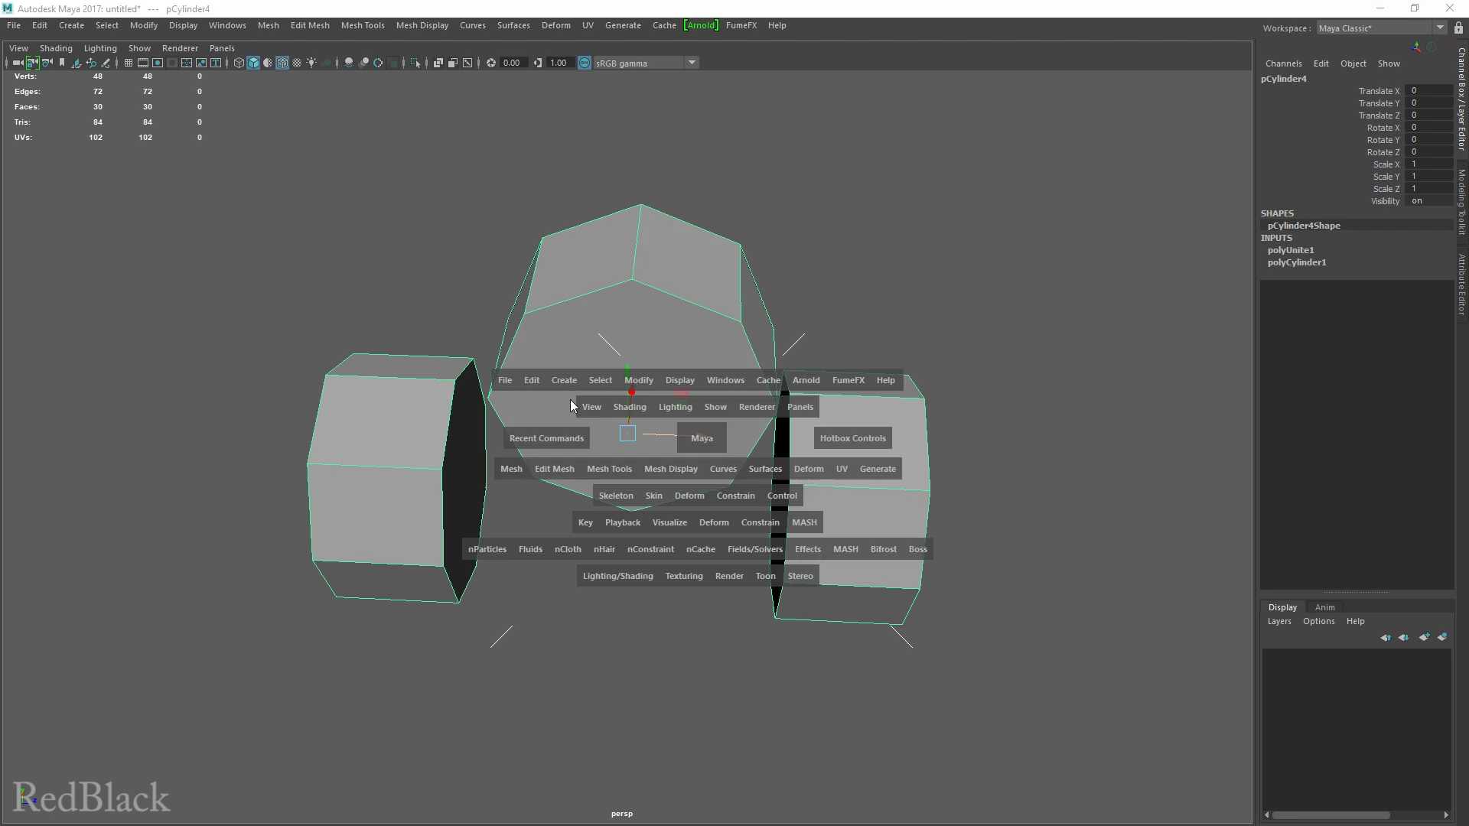
pyautogui.moveTo(530, 388); pyautogui.dragTo(754, 577)
# Step: Delete the three inner cap faces: the front cylinder's back cap and the caps of the side cylinders that face each other
pyautogui.keyDown('alt'); pyautogui.moveTo(877, 644); pyautogui.dragTo(920, 624); pyautogui.keyUp('alt')
pyautogui.moveTo(687, 346); pyautogui.dragTo(689, 386, button='right')
pyautogui.click(692, 375)
pyautogui.keyDown('shift'); pyautogui.click(479, 406); pyautogui.keyUp('shift')
pyautogui.keyDown('alt'); pyautogui.moveTo(616, 459); pyautogui.dragTo(629, 528); pyautogui.keyUp('alt')
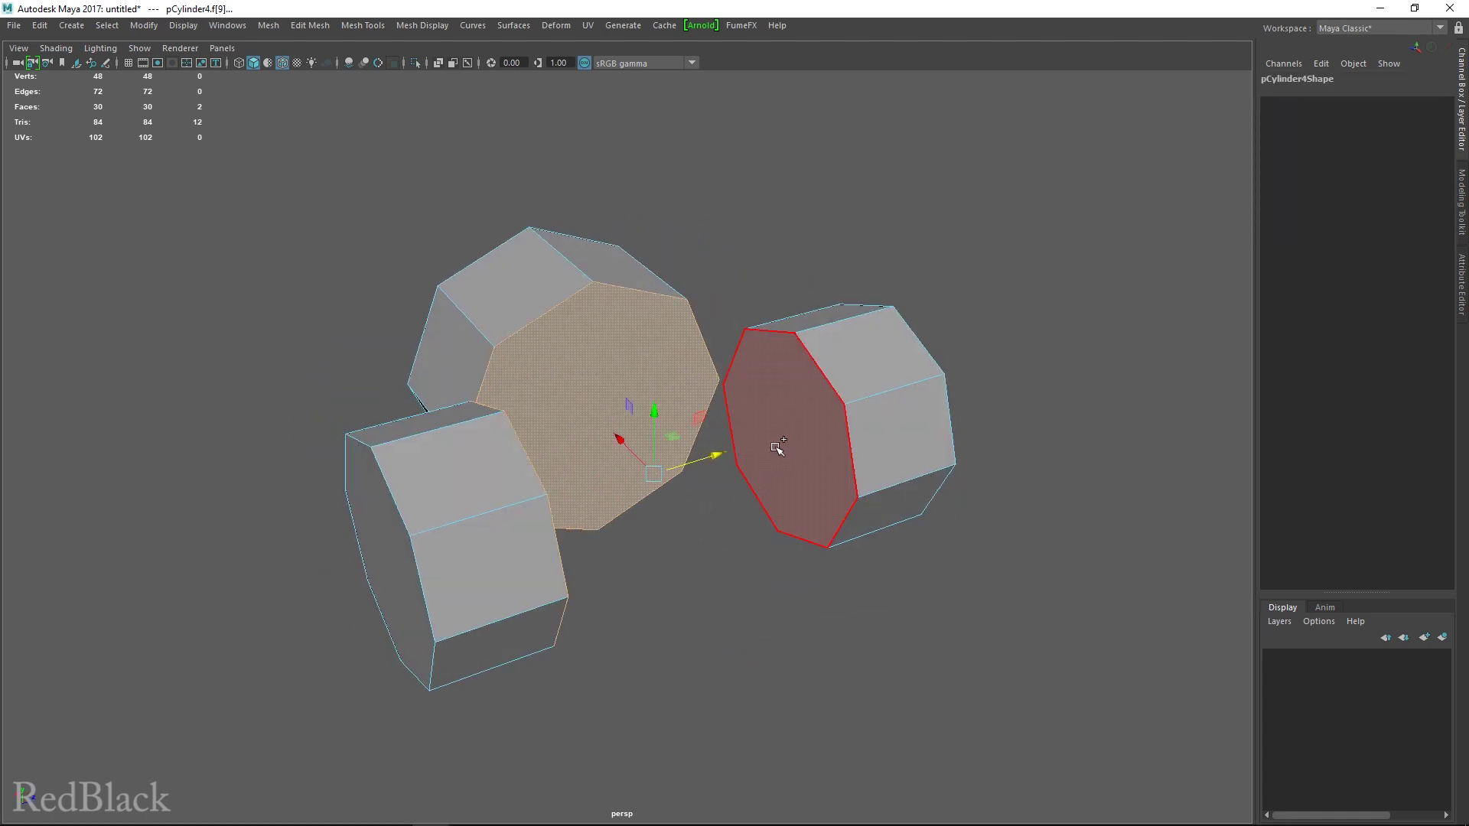
pyautogui.keyDown('shift'); pyautogui.click(777, 446); pyautogui.keyUp('shift')
pyautogui.press('Delete')
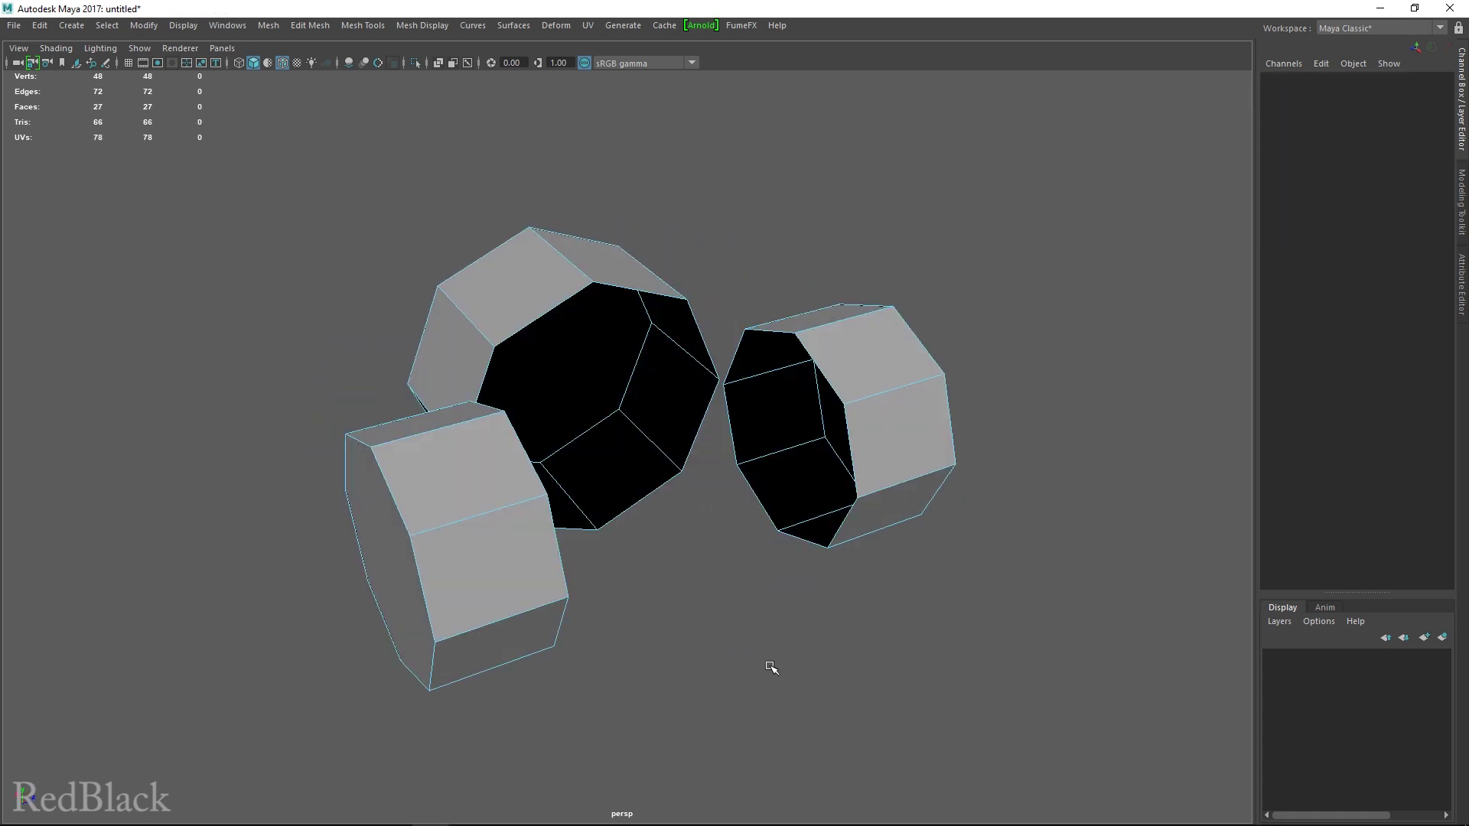
# Step: Target-weld the open-rim vertices of the front cylinder to the adjacent rim vertices of one side cylinder
pyautogui.press('F8')
pyautogui.scroll(3, 849, 531)
pyautogui.keyDown('alt'); pyautogui.moveTo(849, 531); pyautogui.dragTo(651, 435); pyautogui.keyUp('alt')
pyautogui.keyDown('shift'); pyautogui.moveTo(651, 435); pyautogui.dragTo(585, 386, button='right'); pyautogui.keyUp('shift')
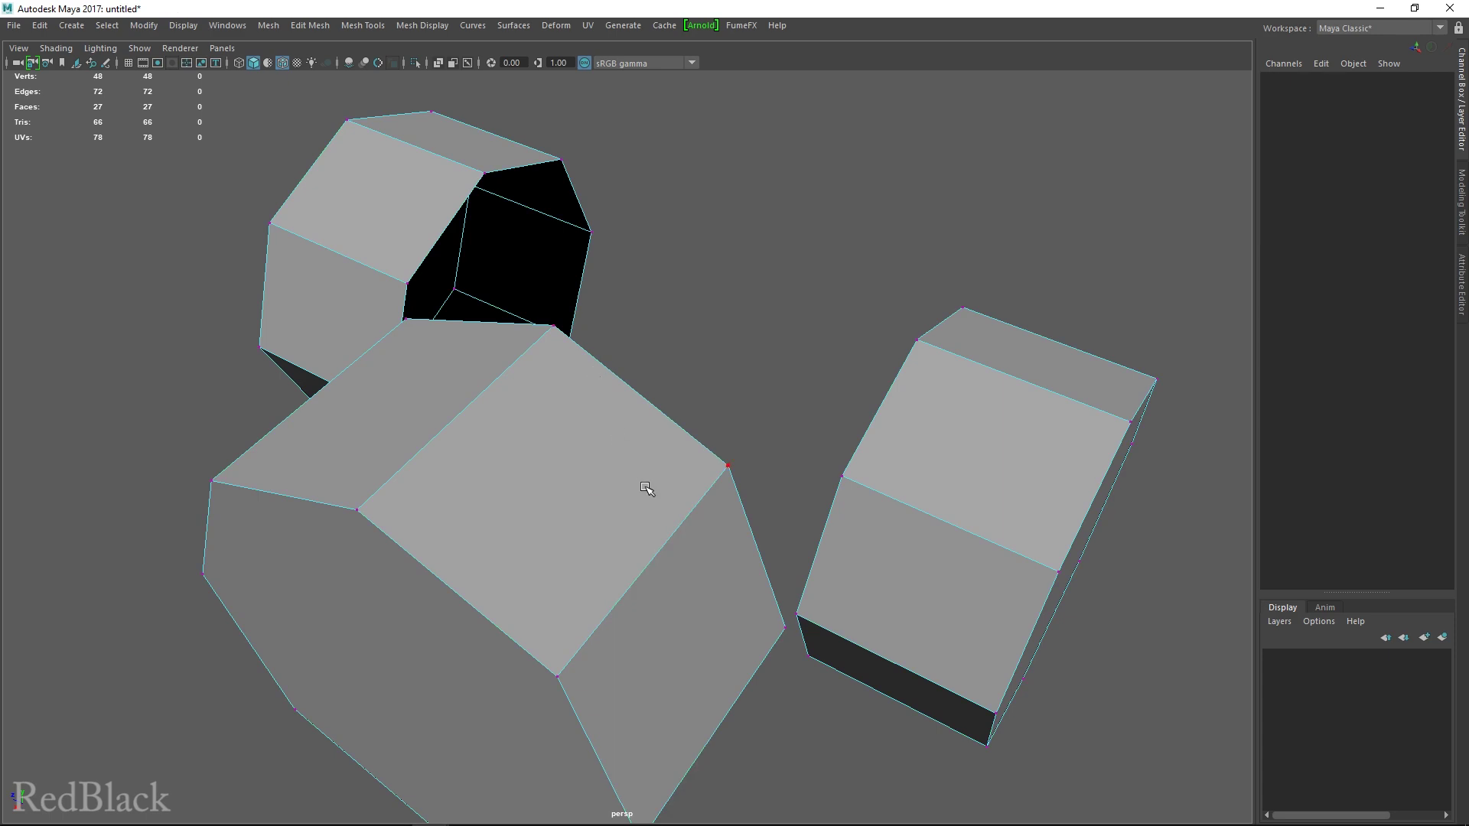
pyautogui.keyDown('alt'); pyautogui.moveTo(586, 488); pyautogui.dragTo(453, 502); pyautogui.keyUp('alt')
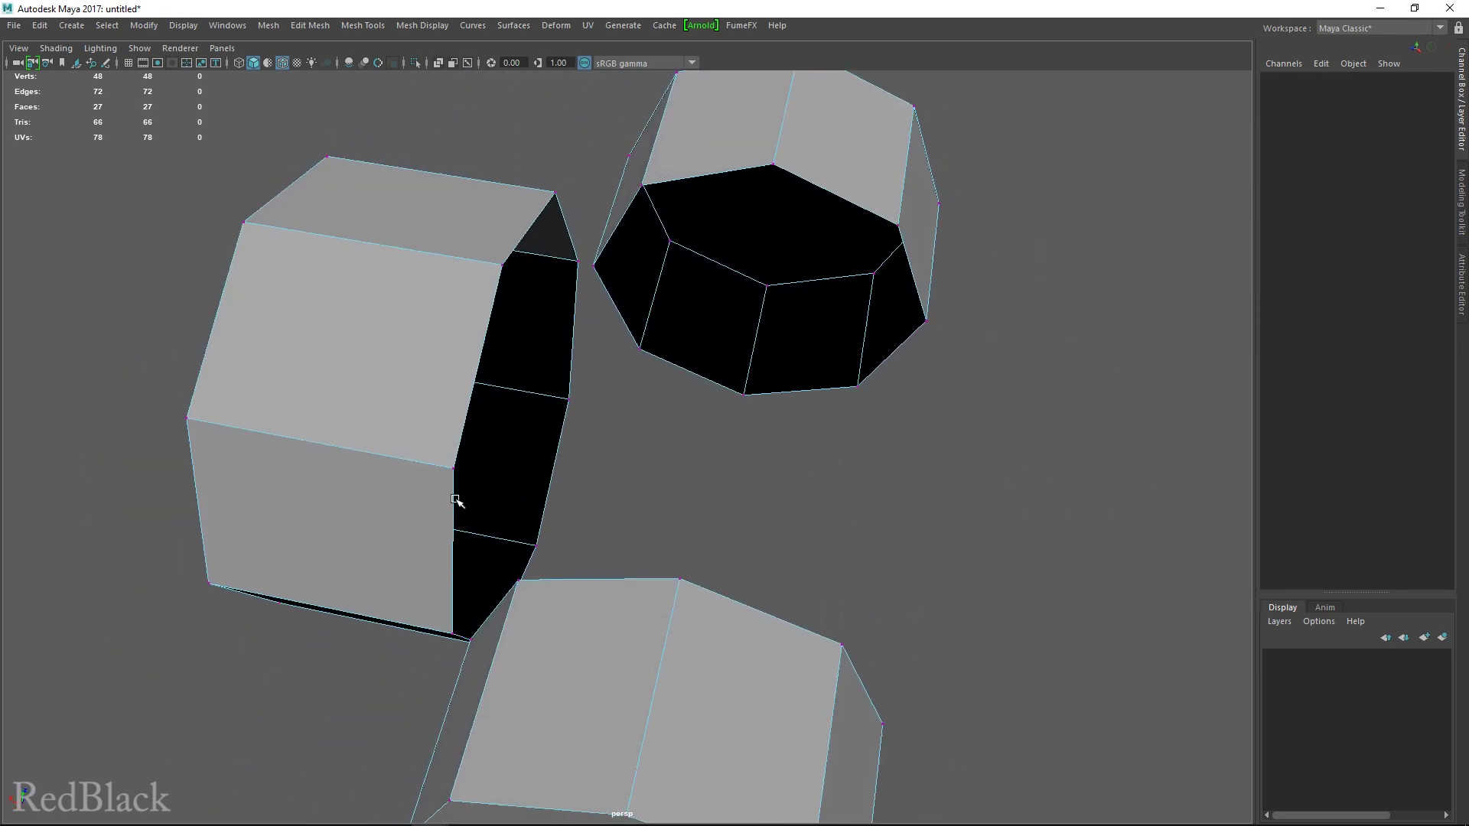
pyautogui.moveTo(419, 433)
pyautogui.keyDown('shift'); pyautogui.mouseDown(button='right')
pyautogui.moveTo(420, 383)
pyautogui.moveTo(425, 420)
pyautogui.mouseUp(button='right'); pyautogui.keyUp('shift')
pyautogui.keyDown('alt'); pyautogui.moveTo(630, 367); pyautogui.dragTo(606, 340); pyautogui.keyUp('alt')
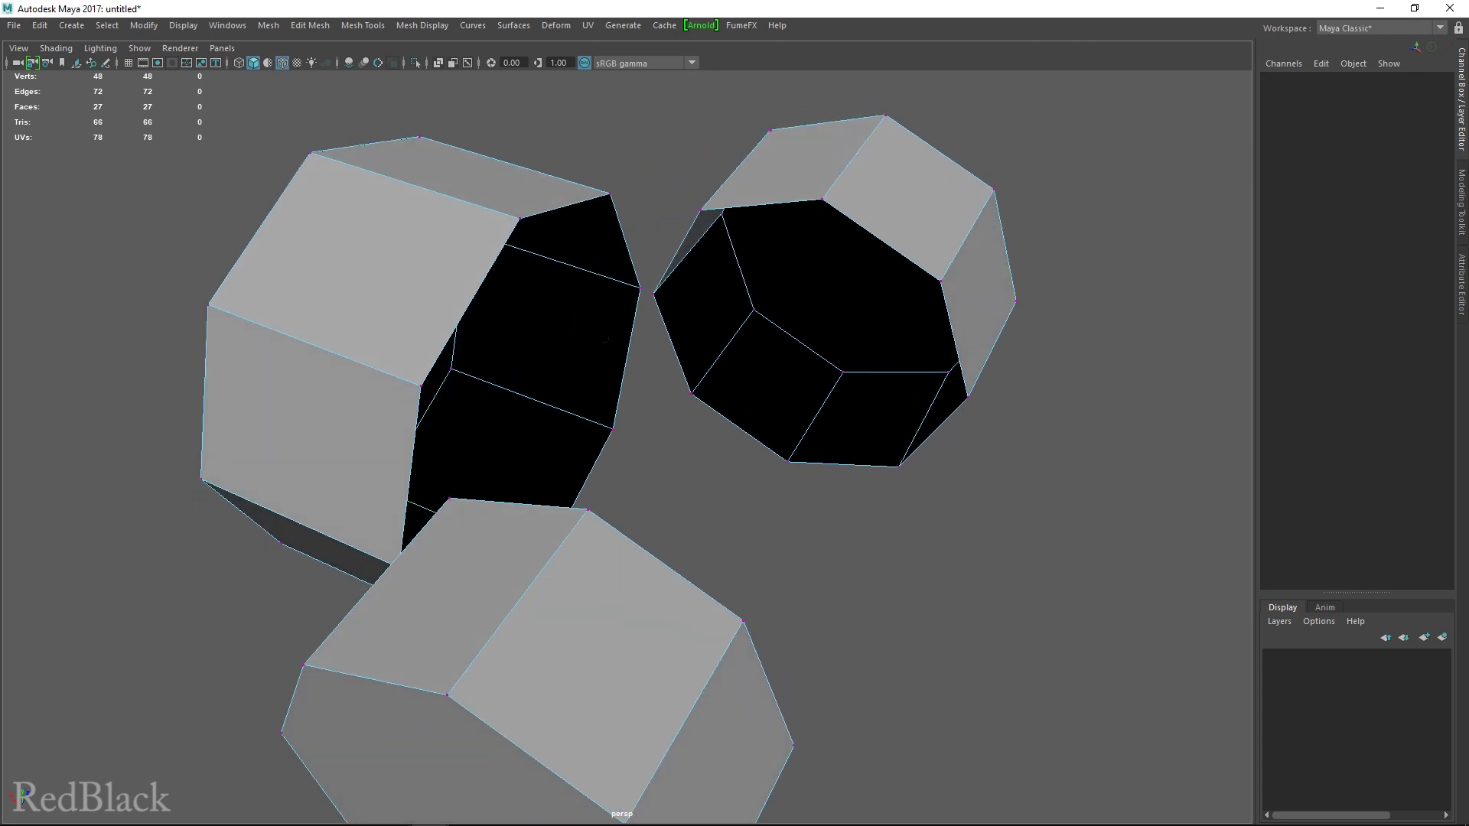
pyautogui.moveTo(653, 293); pyautogui.dragTo(653, 294)
pyautogui.keyDown('alt'); pyautogui.moveTo(652, 294); pyautogui.dragTo(747, 245); pyautogui.keyUp('alt')
pyautogui.keyDown('alt'); pyautogui.moveTo(748, 244); pyautogui.dragTo(643, 312); pyautogui.keyUp('alt')
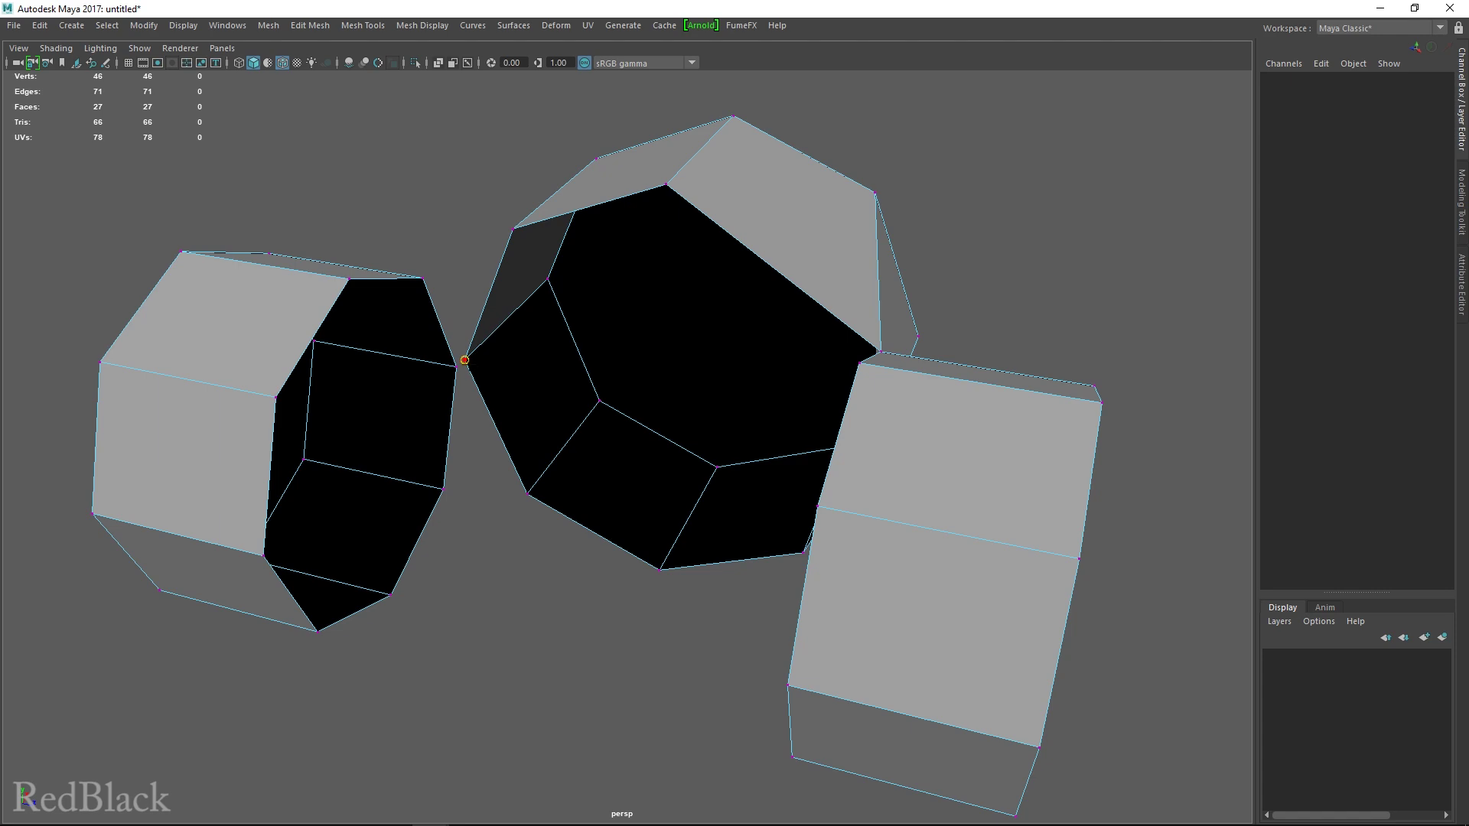
# Step: Weld the front cylinder's remaining neighbouring rim vertices to the matching vertices on the other side cylinder's open rim
pyautogui.moveTo(464, 359); pyautogui.dragTo(457, 367)
pyautogui.moveTo(449, 269); pyautogui.dragTo(423, 277)
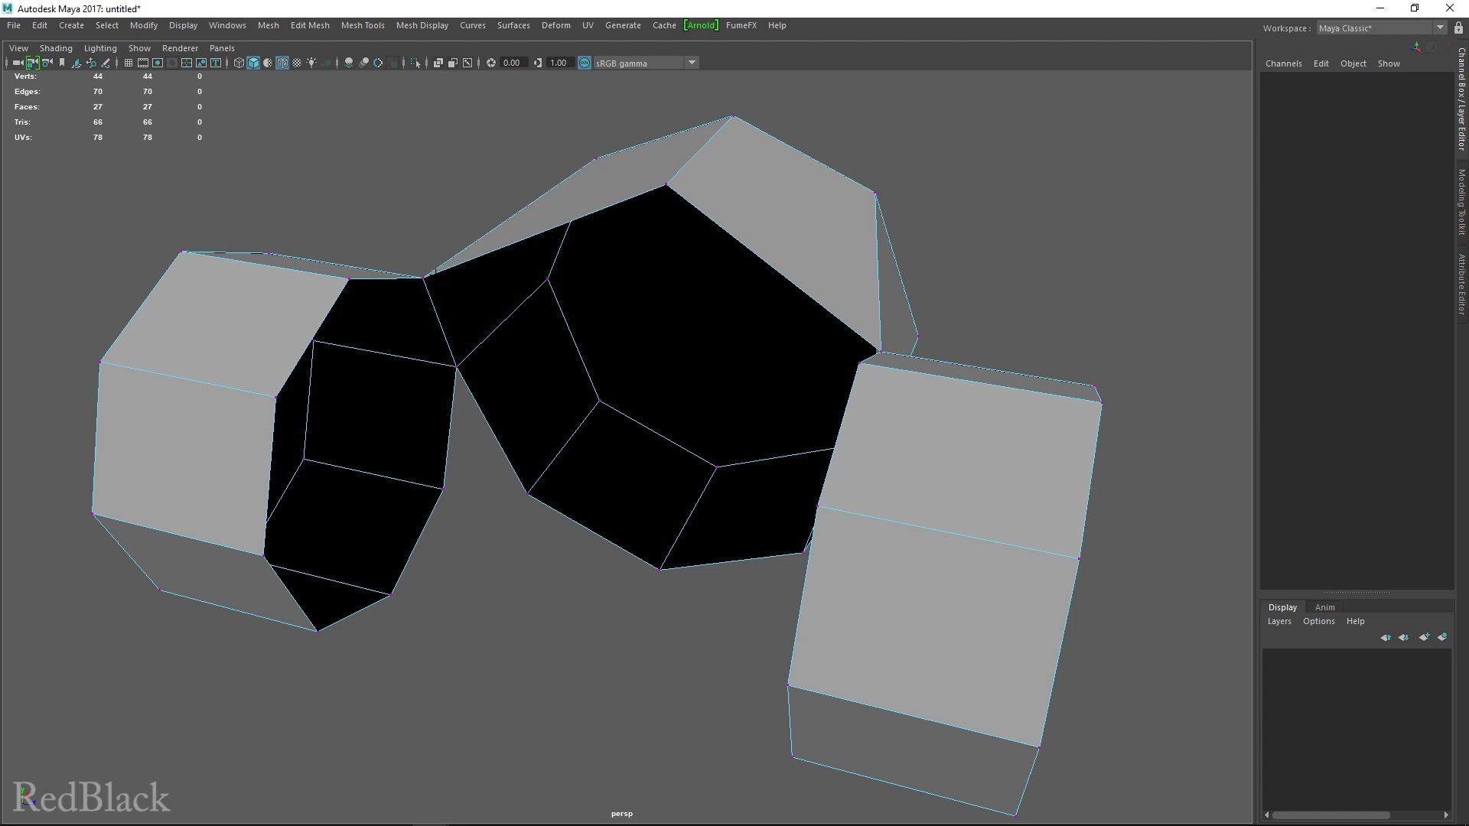
pyautogui.moveTo(526, 494); pyautogui.dragTo(749, 468)
pyautogui.keyDown('alt'); pyautogui.moveTo(749, 467); pyautogui.dragTo(489, 559); pyautogui.keyUp('alt')
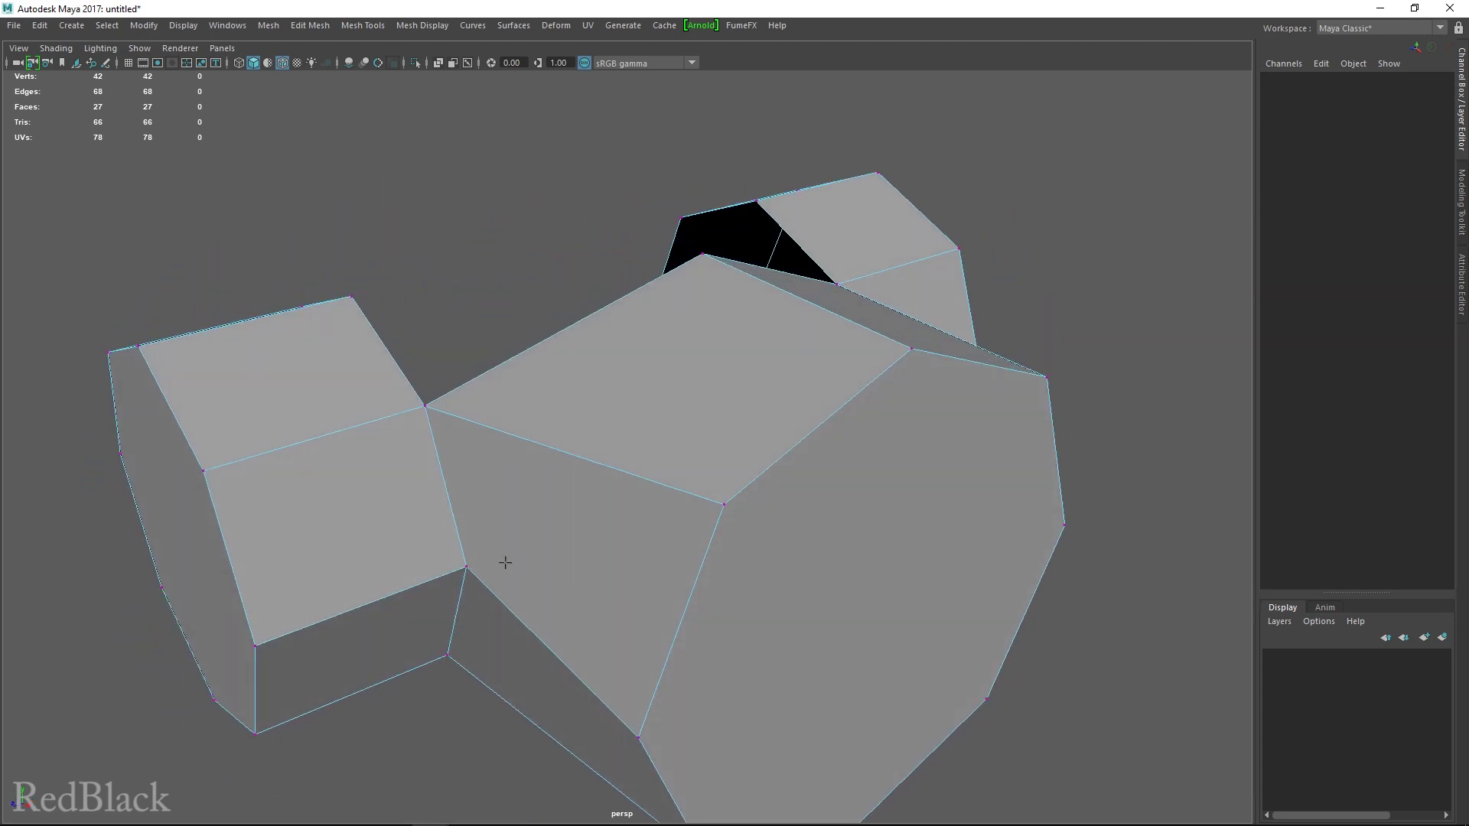
# Step: Preview the welded mesh smoothed, examine its joints and open back from several angles, and return to the unsmoothed display
pyautogui.press('F8')
pyautogui.press('3')
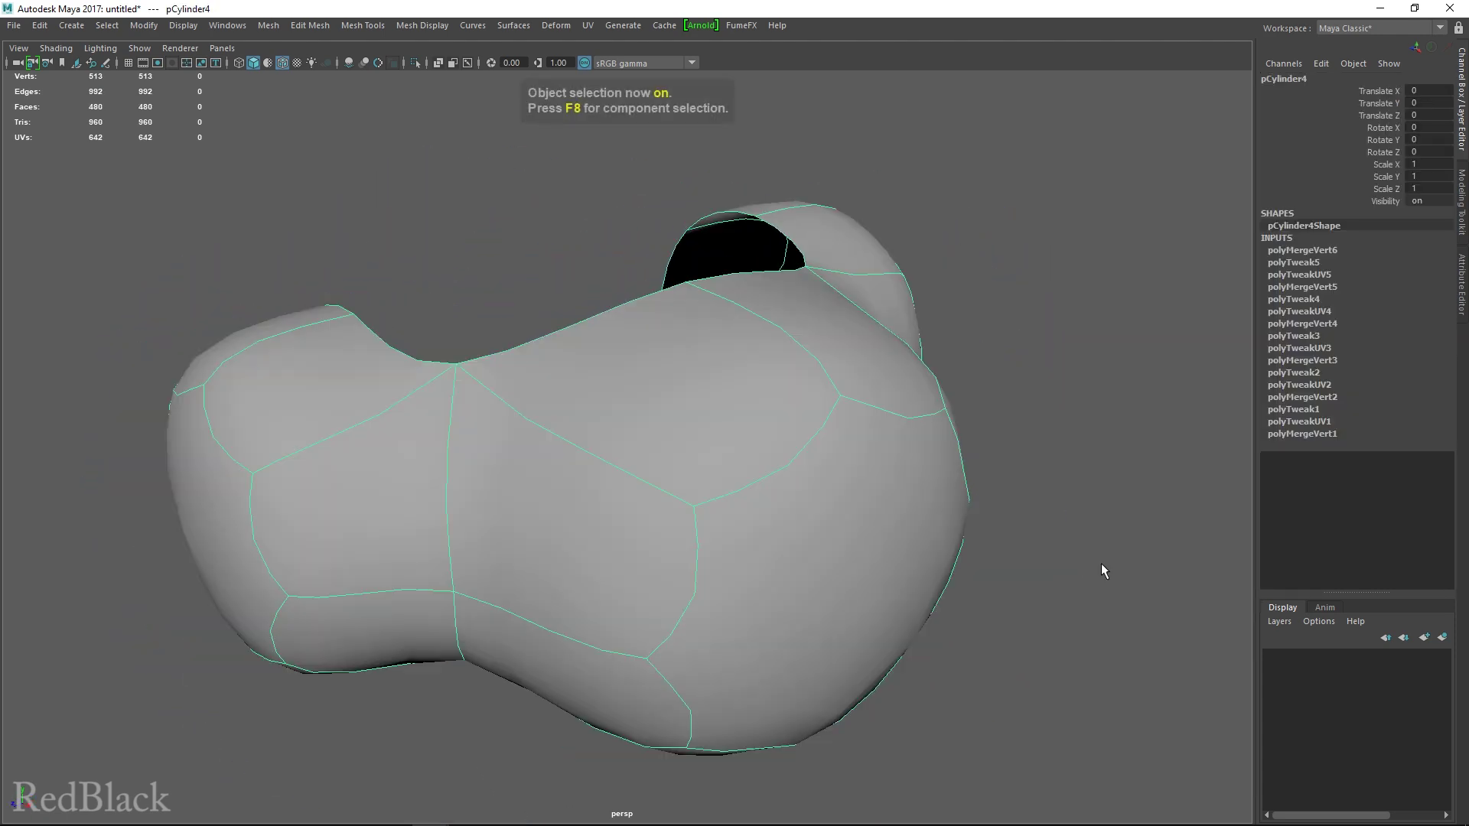
pyautogui.click(1100, 551)
pyautogui.keyDown('alt'); pyautogui.moveTo(1100, 544); pyautogui.dragTo(1026, 556, button='right'); pyautogui.keyUp('alt')
pyautogui.keyDown('alt'); pyautogui.moveTo(1027, 556); pyautogui.dragTo(908, 386); pyautogui.keyUp('alt')
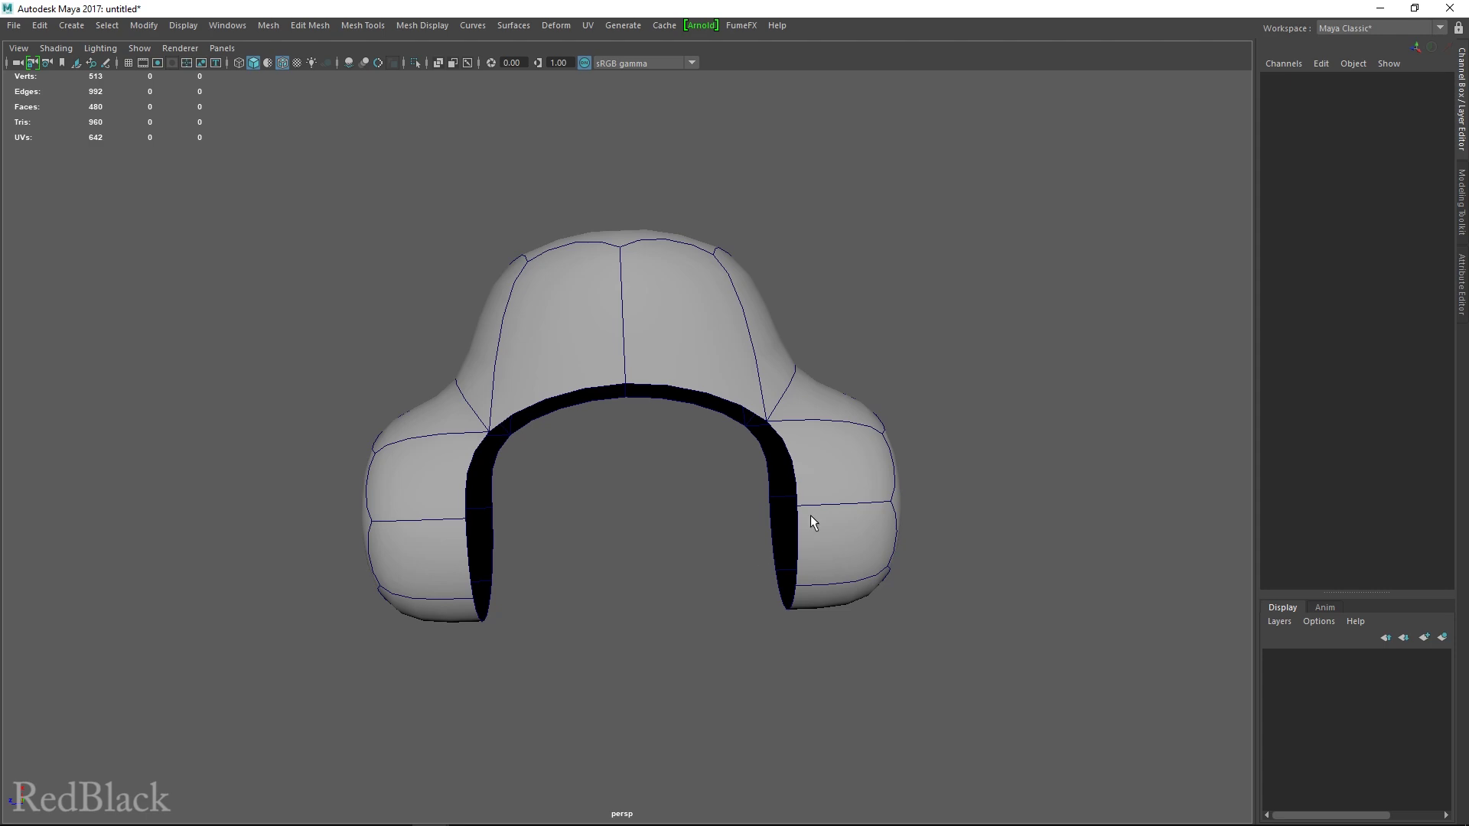
pyautogui.keyDown('alt'); pyautogui.moveTo(683, 472); pyautogui.dragTo(558, 665); pyautogui.keyUp('alt')
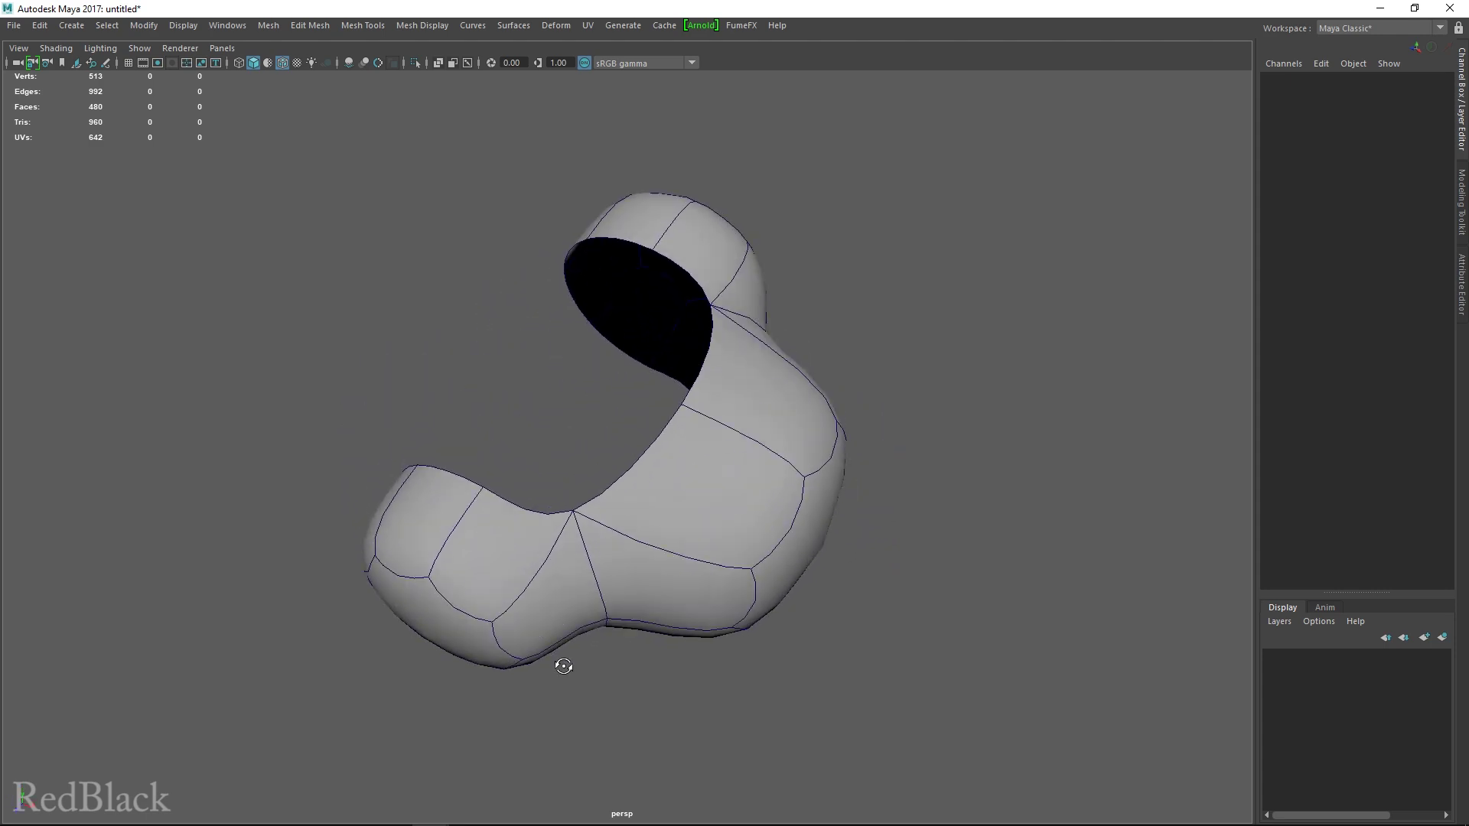
pyautogui.click(679, 536)
pyautogui.press('1')
# Step: Insert an edge loop around the front outlet close to its junction with the side outlets
pyautogui.keyDown('alt'); pyautogui.moveTo(696, 567); pyautogui.dragTo(753, 528); pyautogui.keyUp('alt')
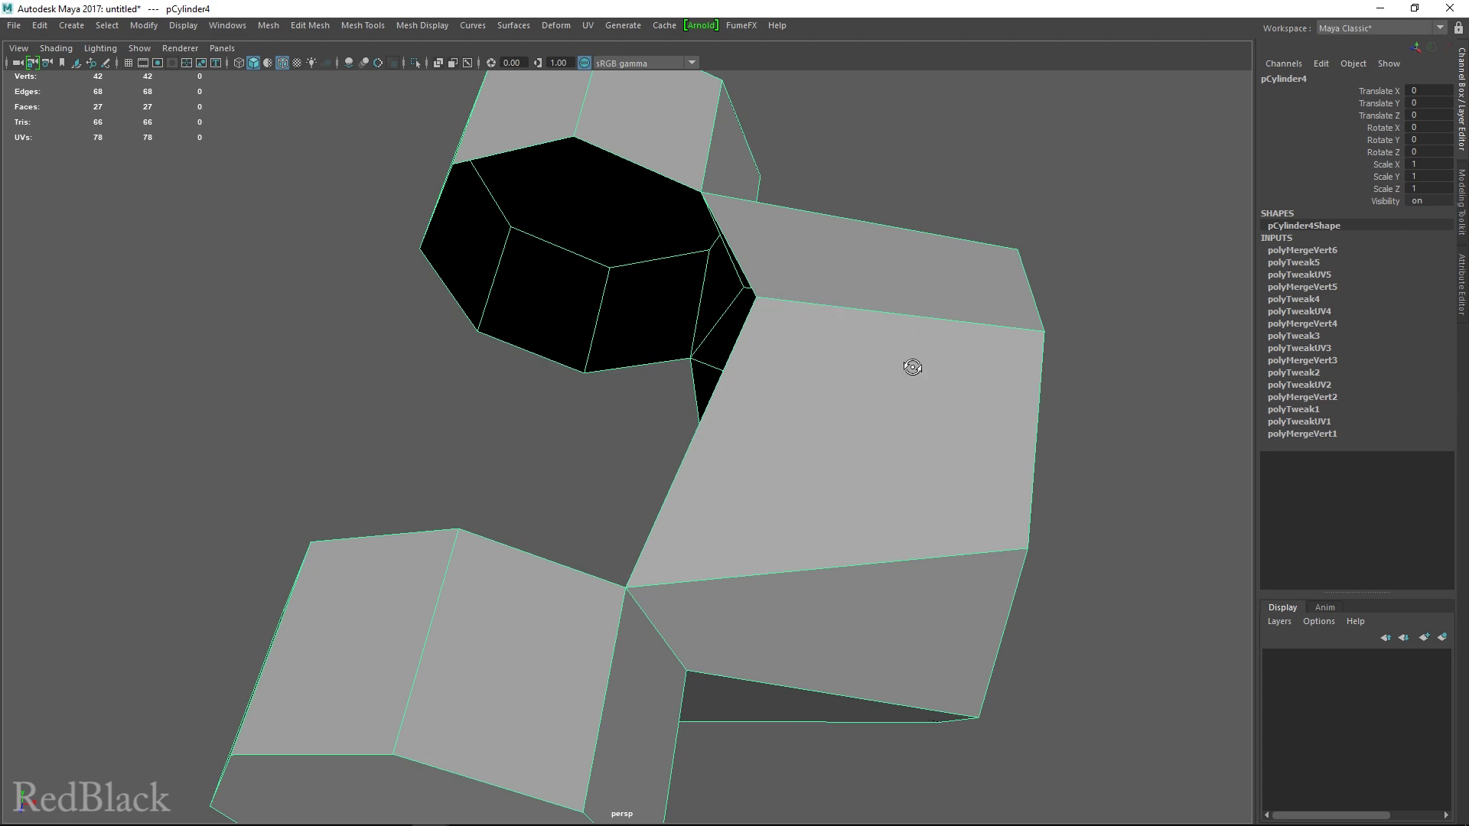
pyautogui.moveTo(914, 364)
pyautogui.keyDown('alt'); pyautogui.mouseDown()
pyautogui.moveTo(686, 262)
pyautogui.moveTo(882, 414)
pyautogui.moveTo(925, 347)
pyautogui.mouseUp(); pyautogui.keyUp('alt')
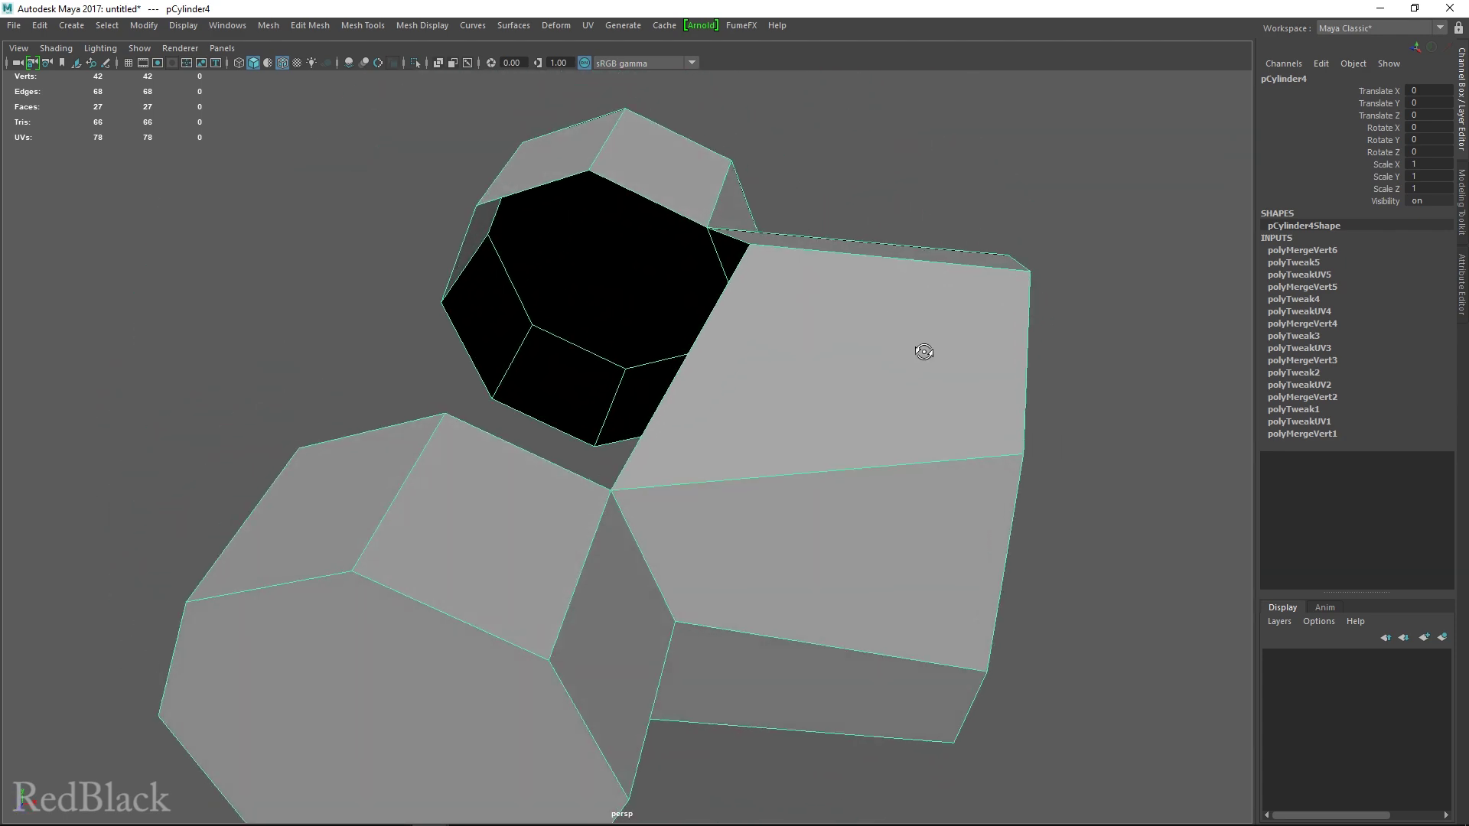
pyautogui.keyDown('shift'); pyautogui.moveTo(810, 357); pyautogui.dragTo(778, 286, button='right'); pyautogui.keyUp('shift')
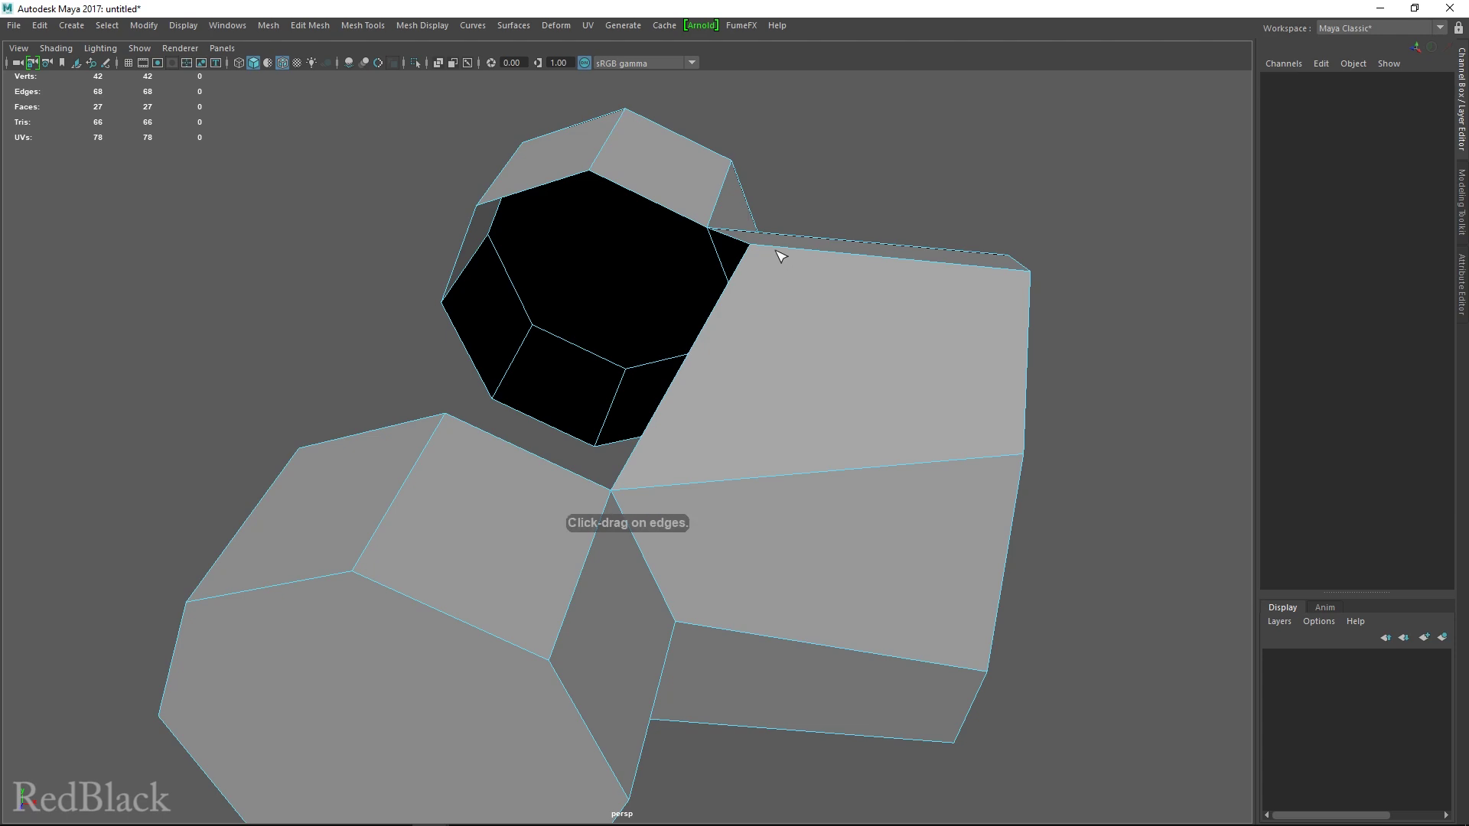
pyautogui.moveTo(782, 253); pyautogui.dragTo(829, 255)
pyautogui.keyDown('alt'); pyautogui.moveTo(844, 334); pyautogui.dragTo(809, 380); pyautogui.keyUp('alt')
# Step: In the top view, insert an edge loop around each side outlet near its open inner rim
pyautogui.press('space')
pyautogui.press('space')
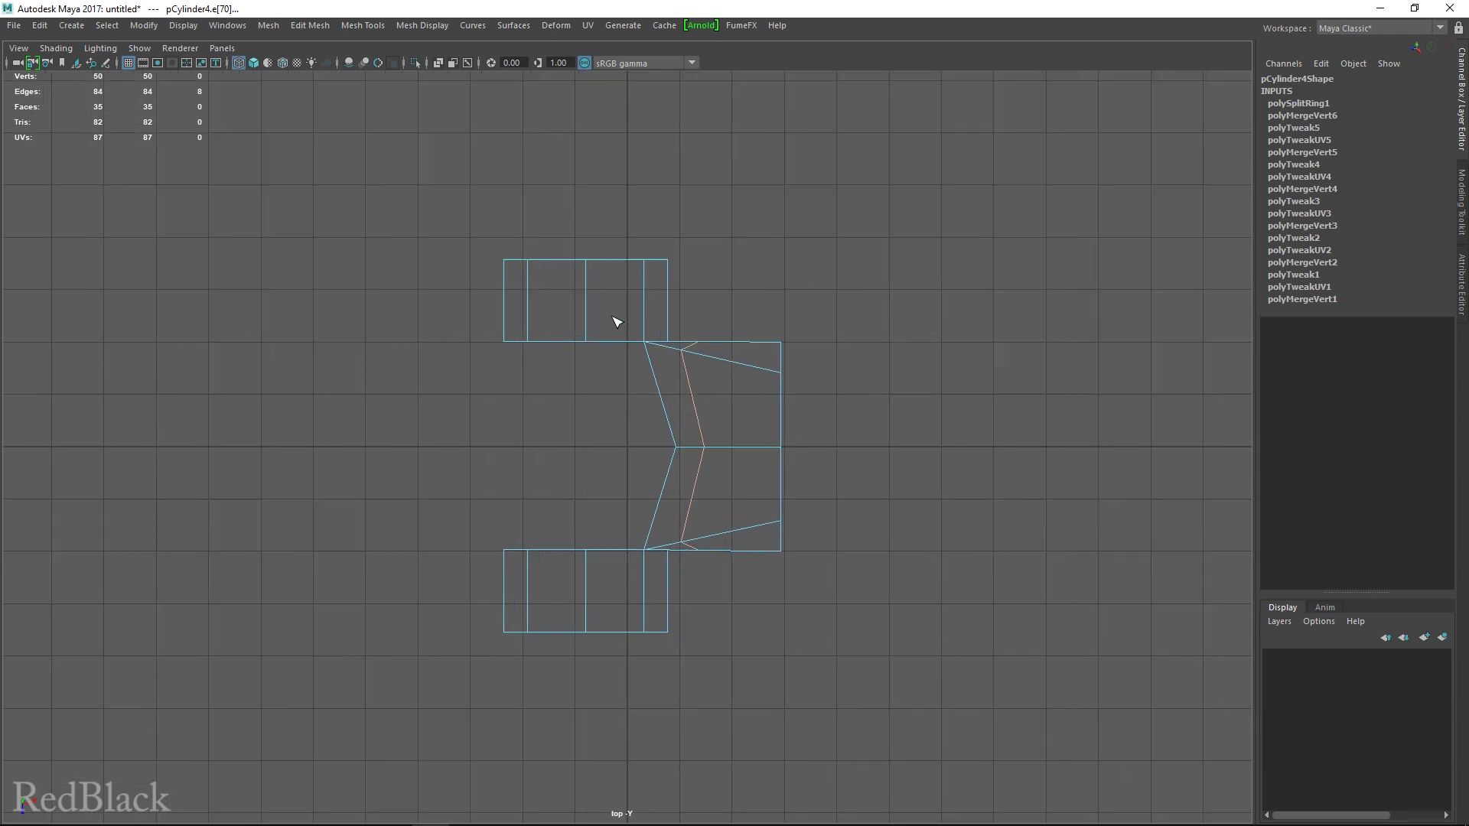
pyautogui.click(590, 327)
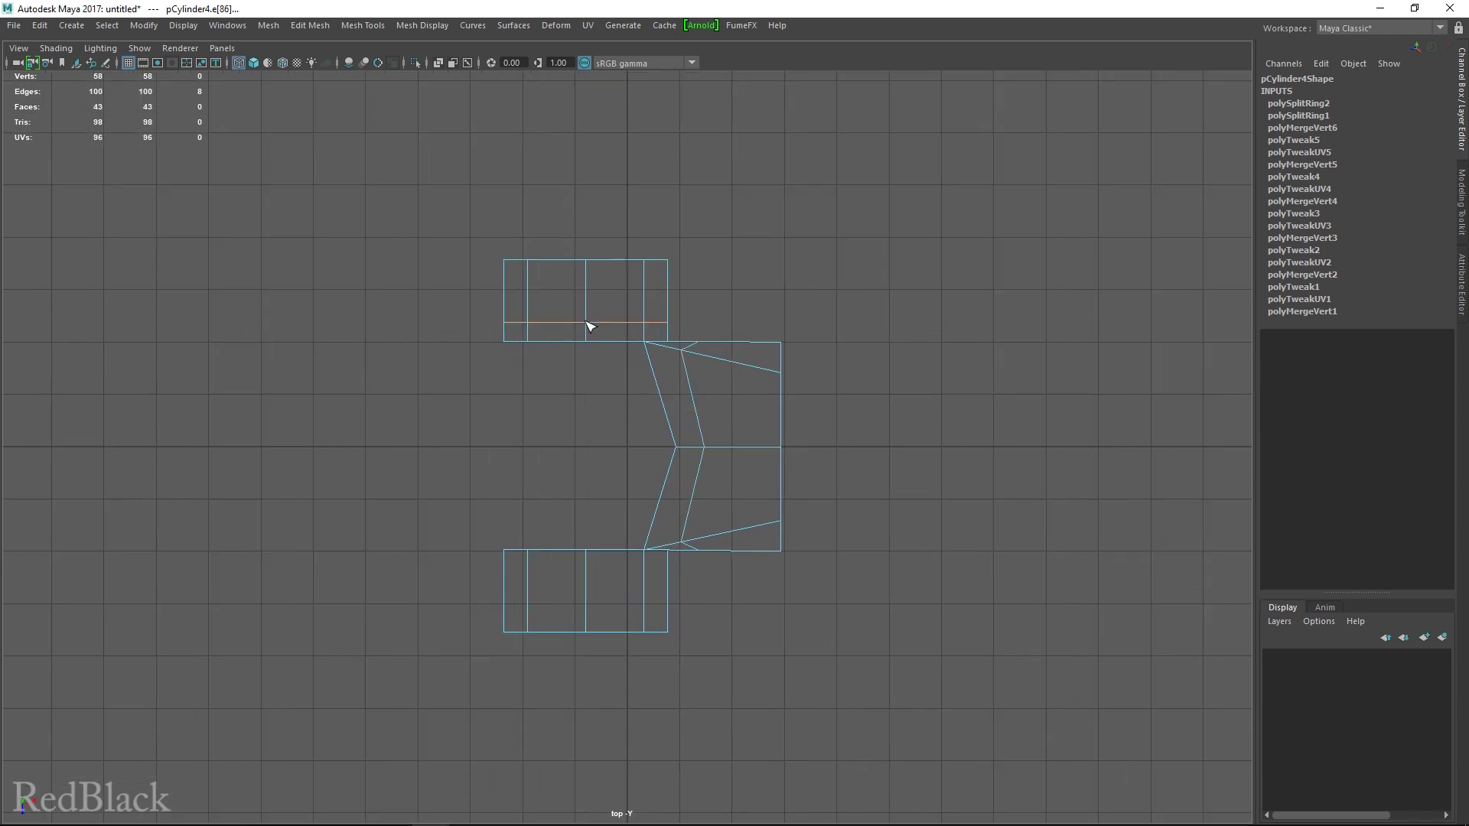
pyautogui.click(589, 571)
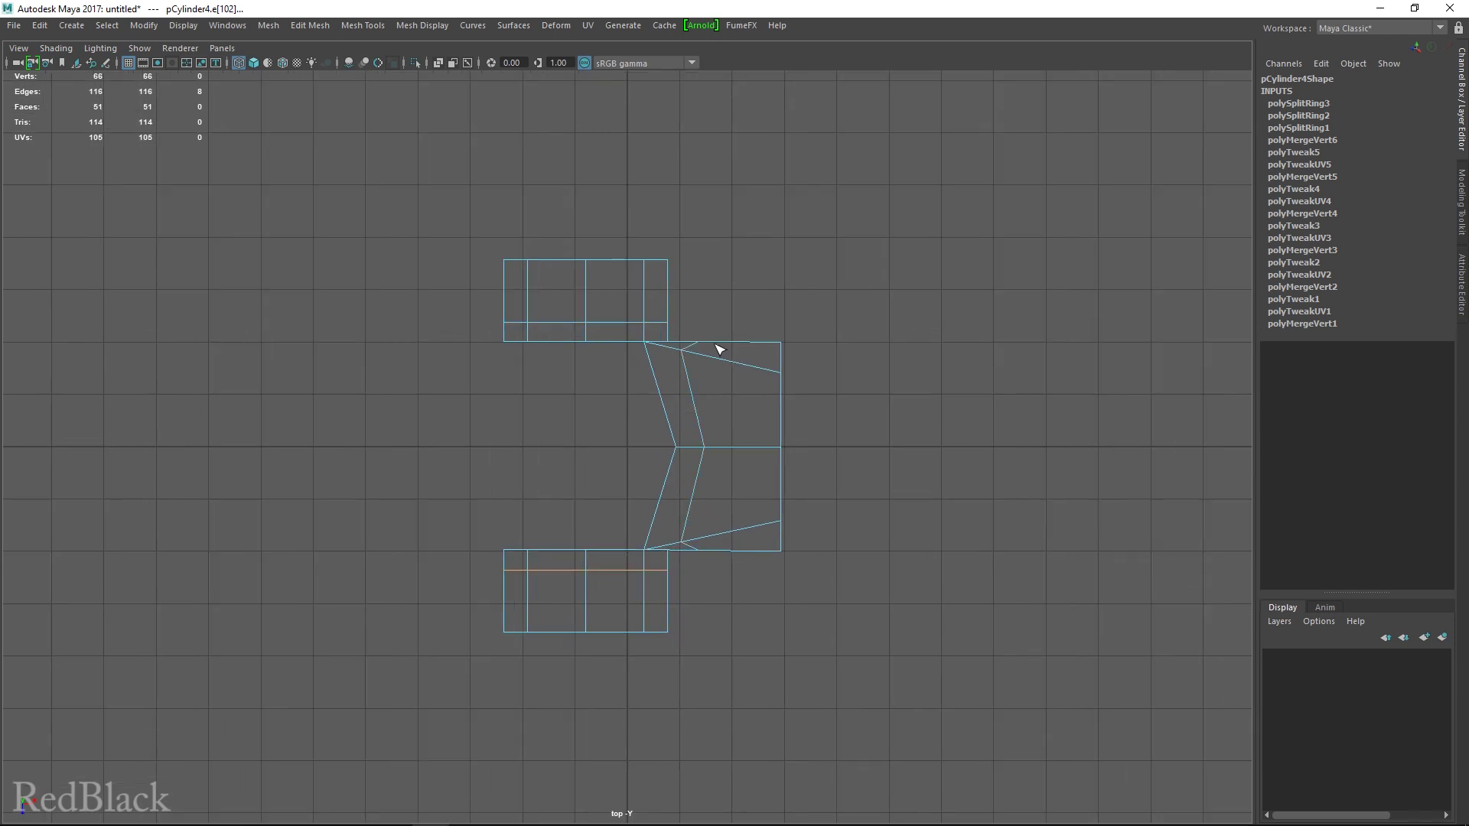
# Step: Insert edge loops near the closed outer ends of the front outlet and both side outlets
pyautogui.click(765, 449)
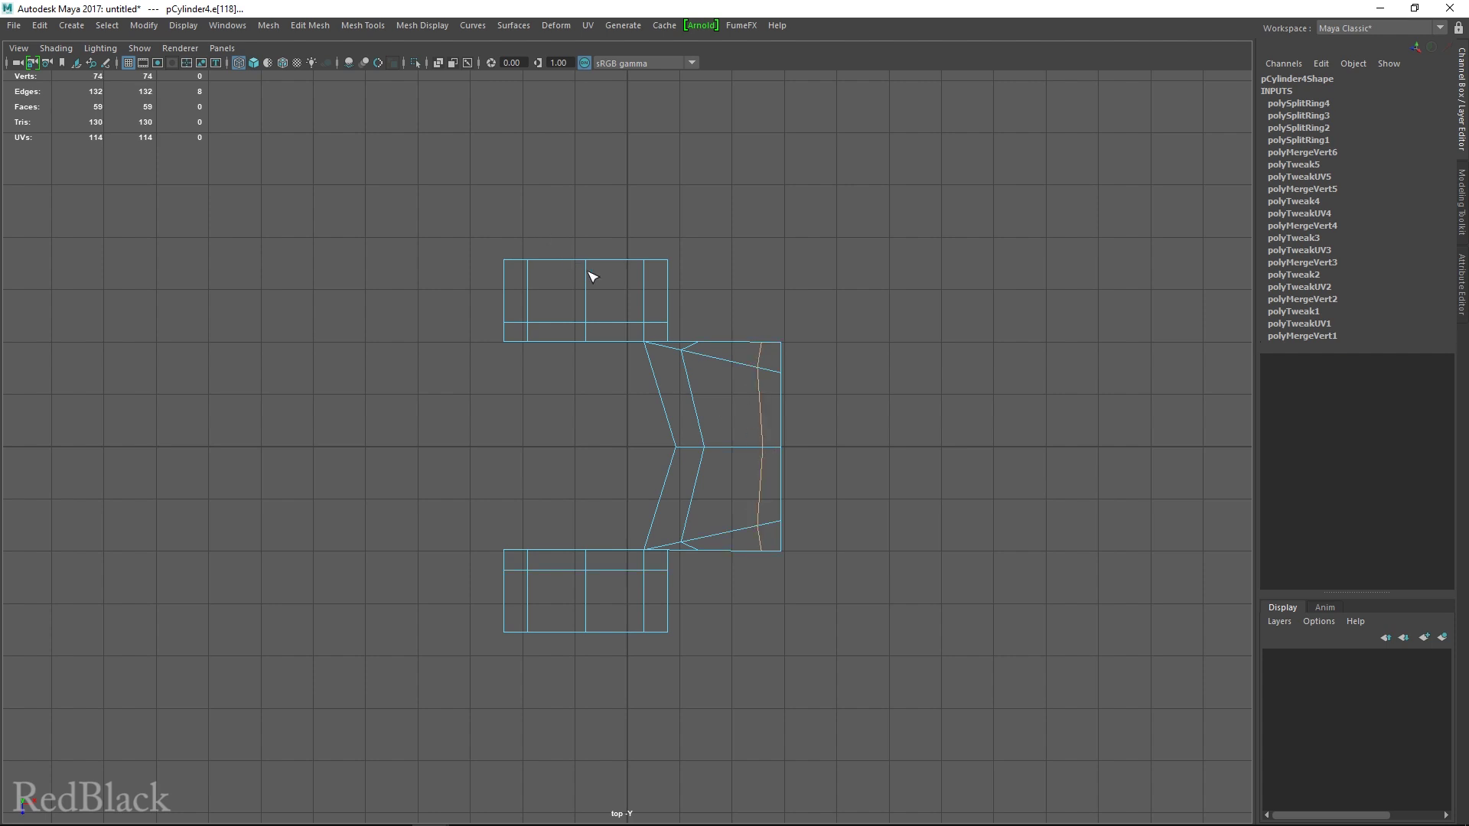
pyautogui.click(590, 273)
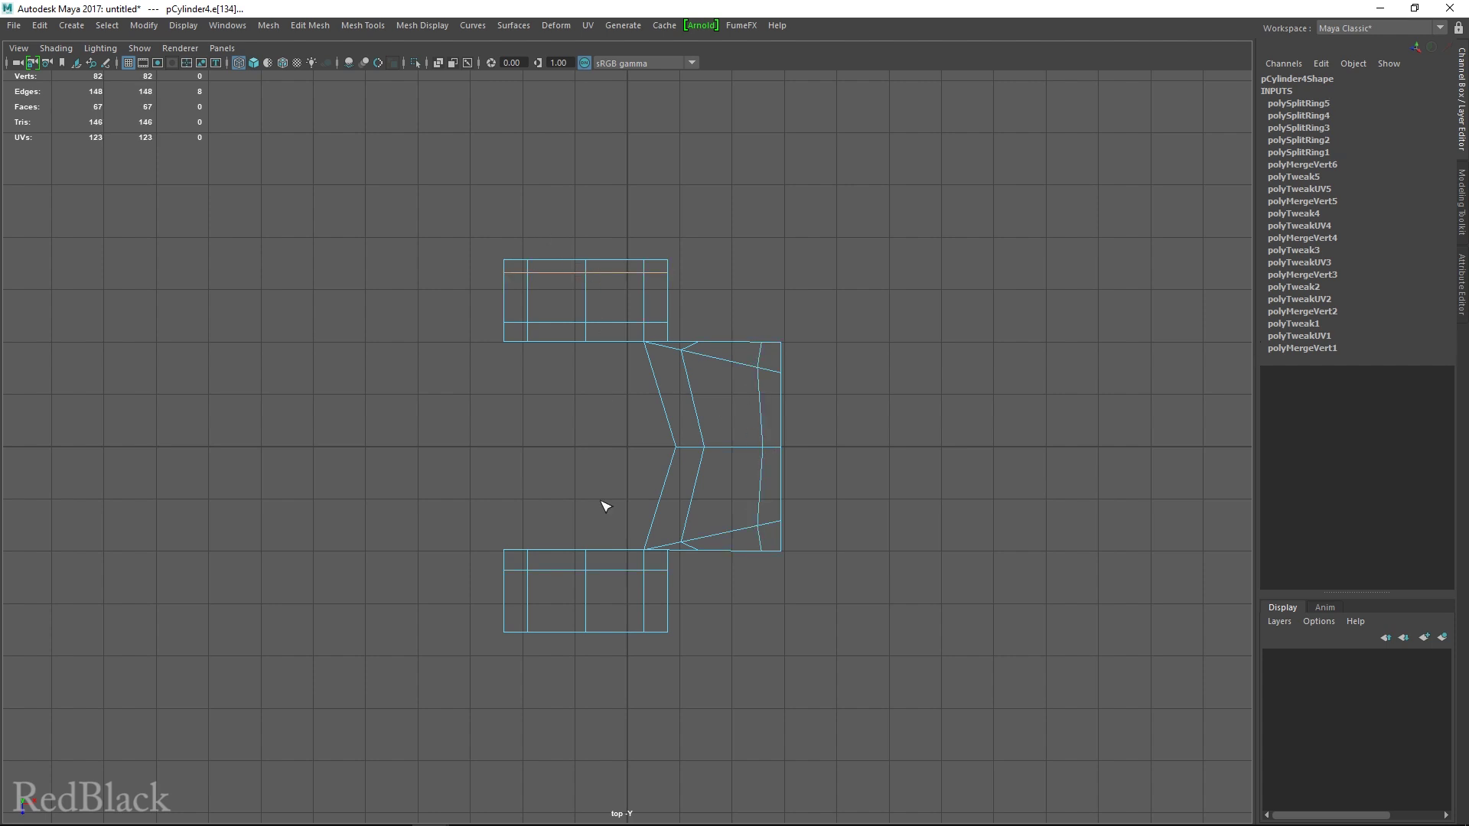
pyautogui.click(590, 621)
pyautogui.press('F8')
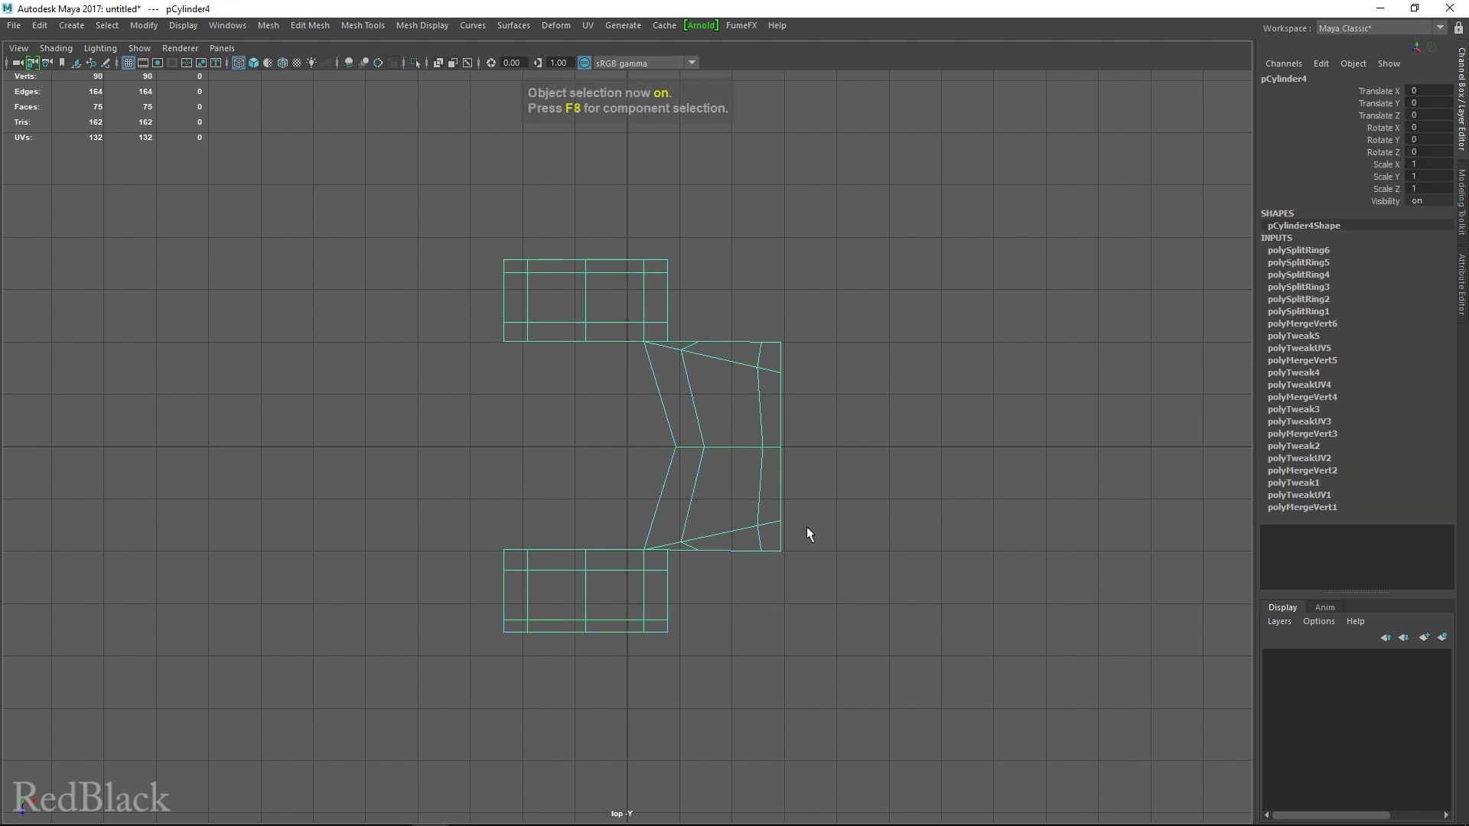
# Step: Display the mesh with smooth preview in the perspective view and clear the selection
pyautogui.press('space')
pyautogui.press('space')
pyautogui.press('3')
pyautogui.click(1036, 361)
pyautogui.keyDown('alt'); pyautogui.moveTo(1035, 361); pyautogui.dragTo(814, 393, button='right'); pyautogui.keyUp('alt')
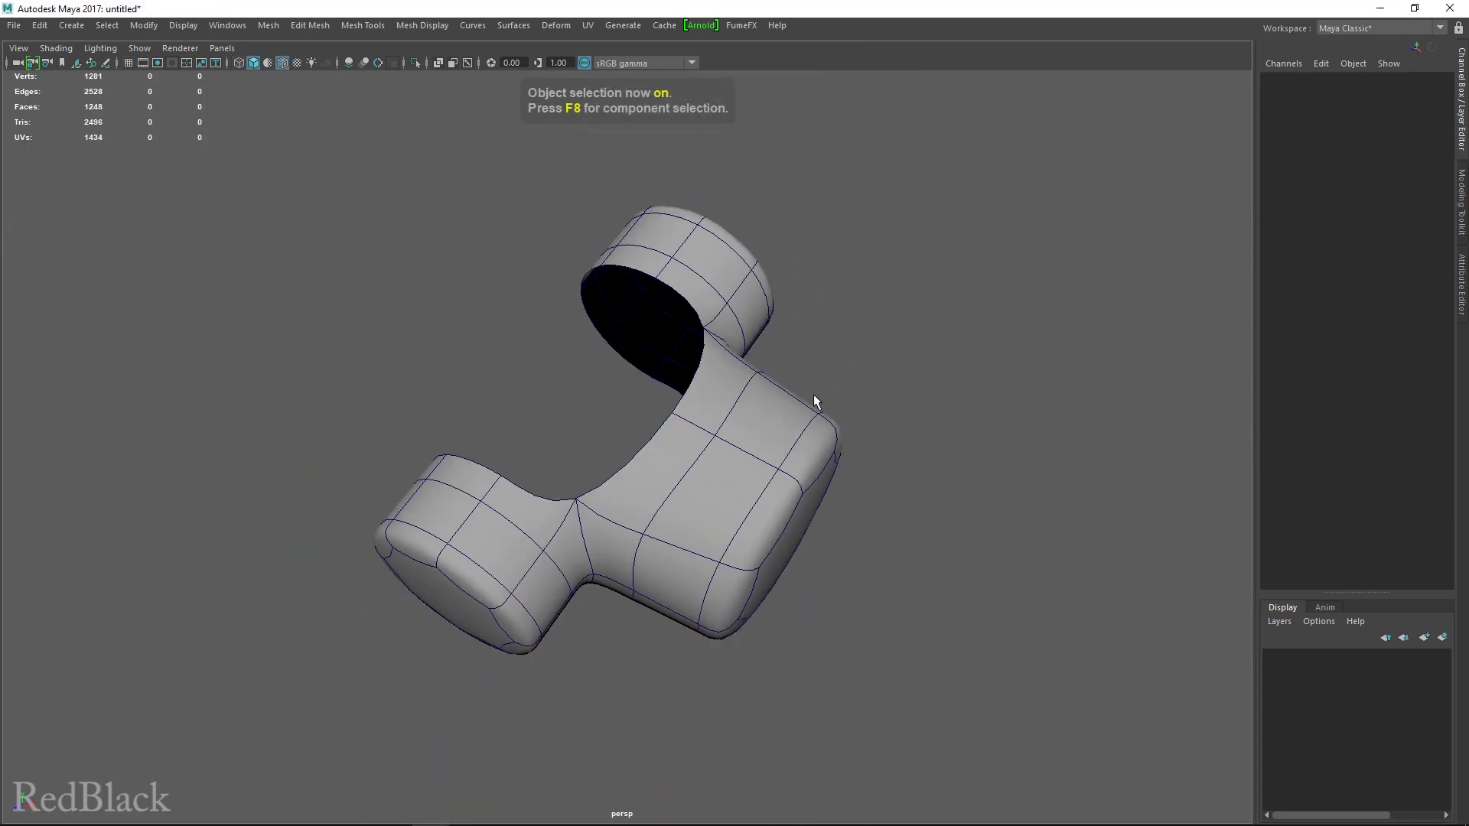
# Step: Hide the wireframe overlay on the smoothed outlets and compare their shape with the hydrant reference photo
pyautogui.keyDown('alt'); pyautogui.moveTo(814, 393); pyautogui.dragTo(632, 335); pyautogui.keyUp('alt')
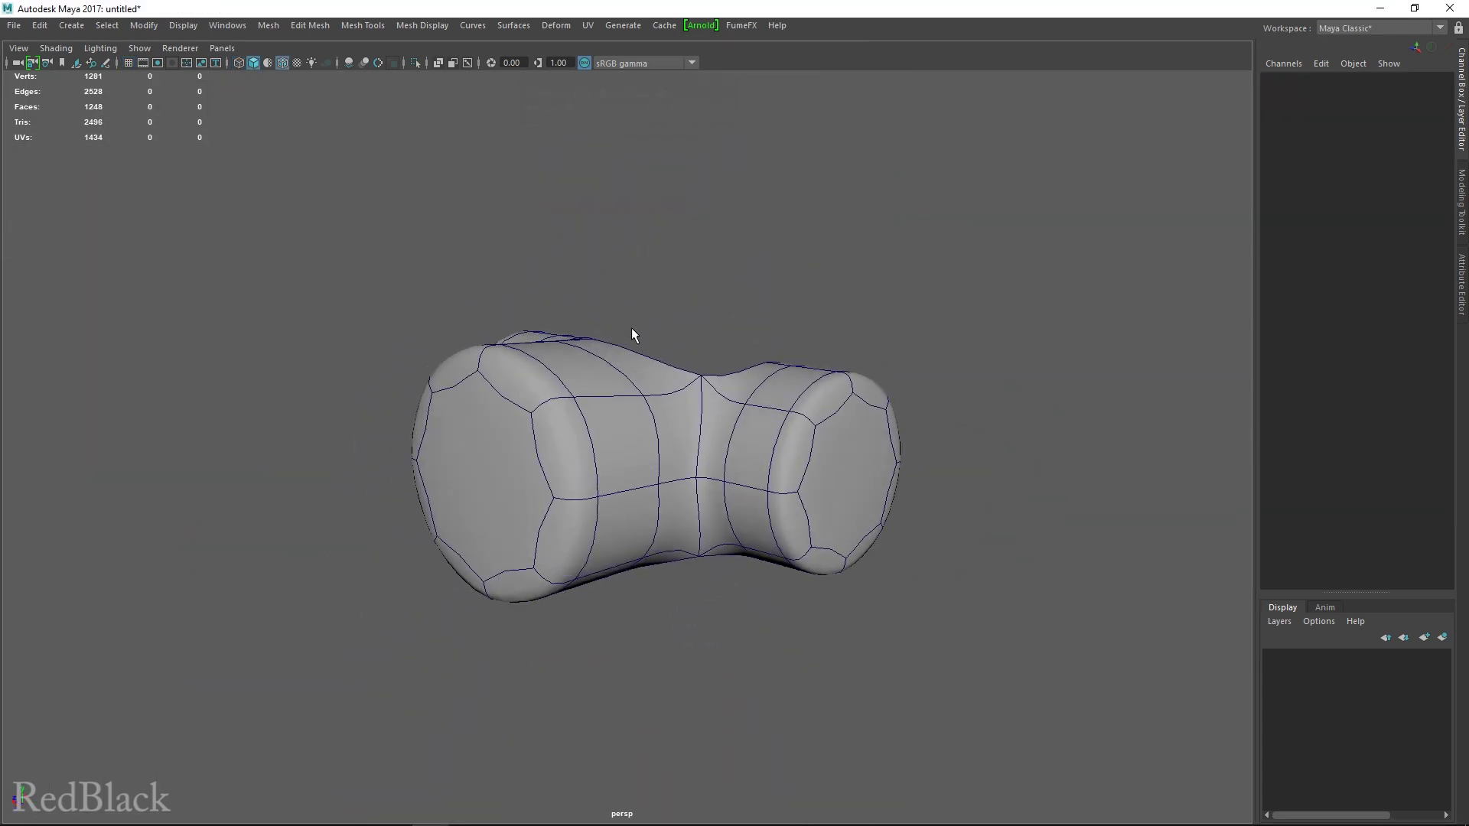
pyautogui.click(56, 47)
pyautogui.click(120, 200)
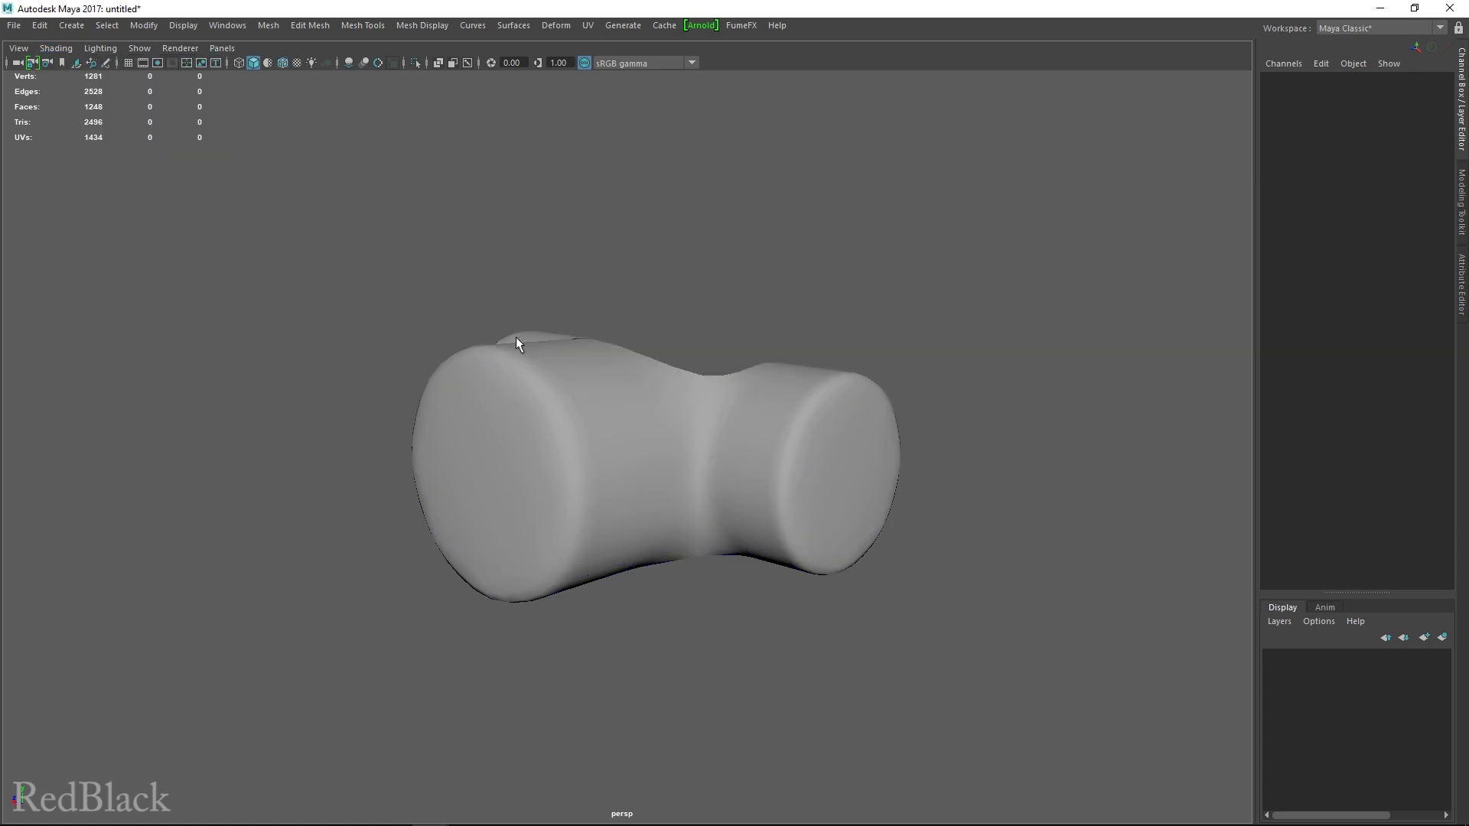
pyautogui.moveTo(515, 336)
pyautogui.keyDown('alt'); pyautogui.mouseDown()
pyautogui.moveTo(721, 480)
pyautogui.moveTo(580, 426)
pyautogui.moveTo(413, 492)
pyautogui.moveTo(757, 418)
pyautogui.moveTo(878, 453)
pyautogui.mouseUp(); pyautogui.keyUp('alt')
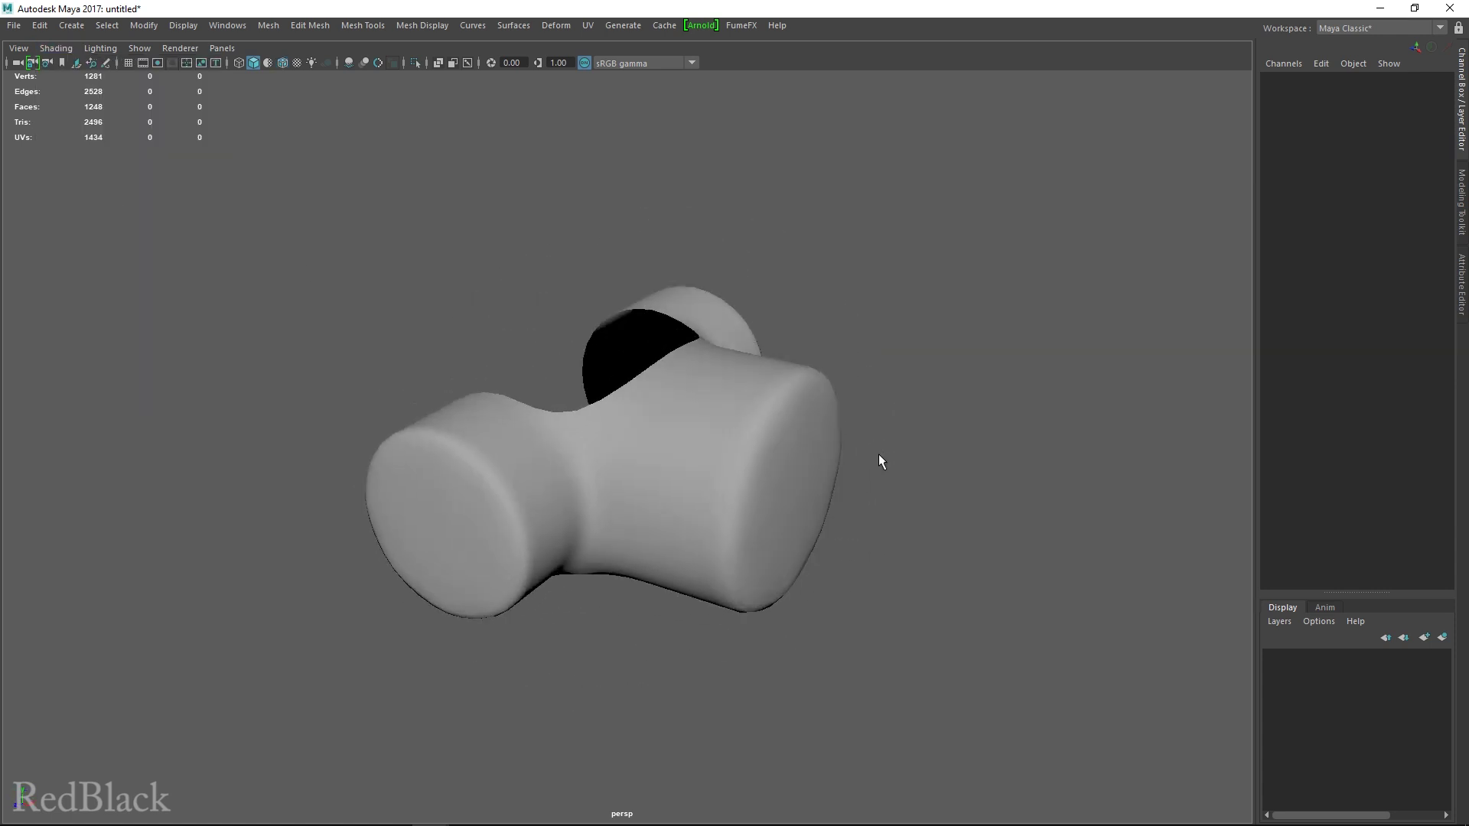
pyautogui.moveTo(1468, 140); pyautogui.dragTo(1002, 112)
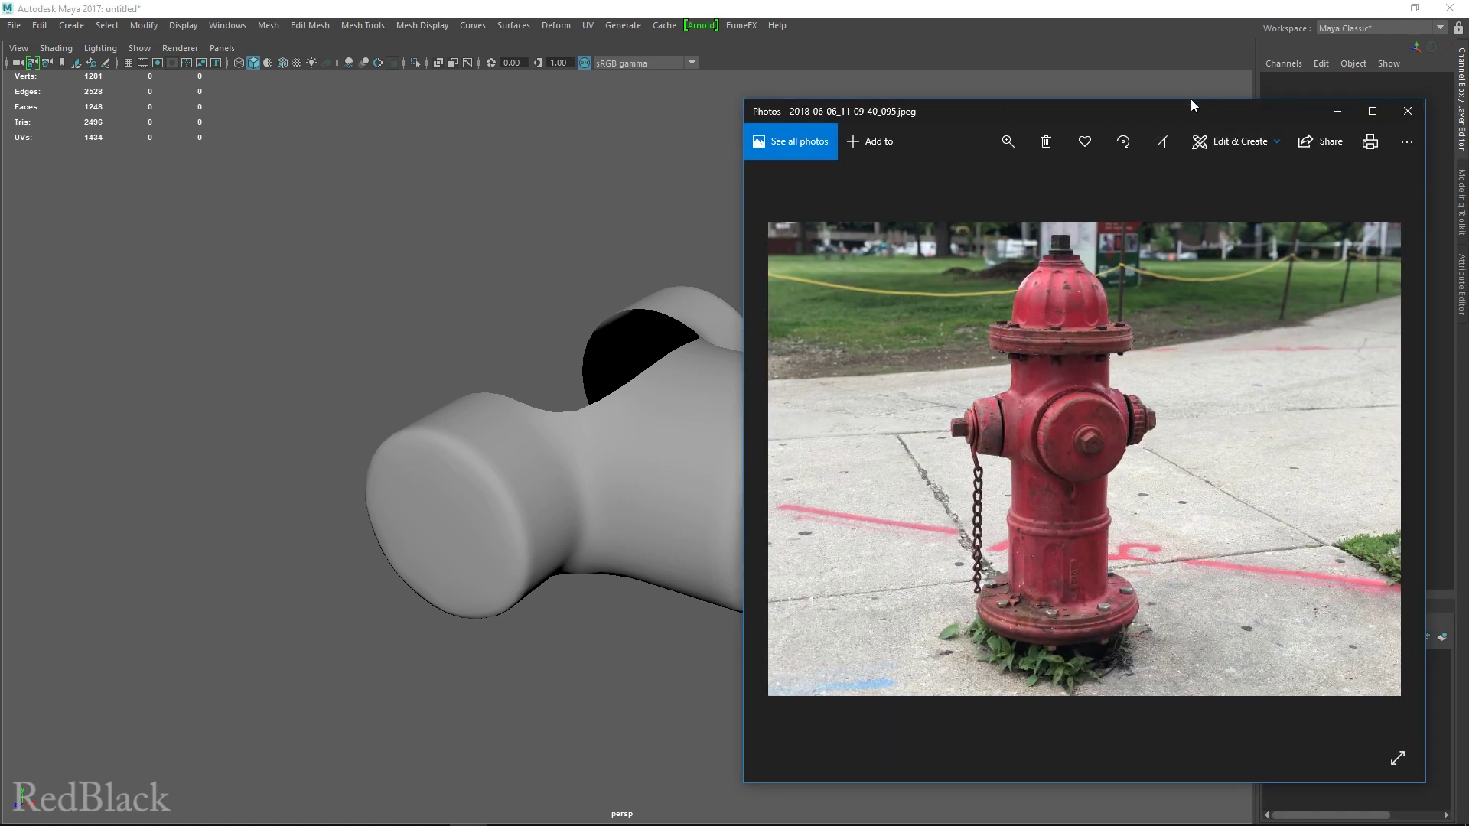
pyautogui.moveTo(1191, 106); pyautogui.dragTo(1468, 110)
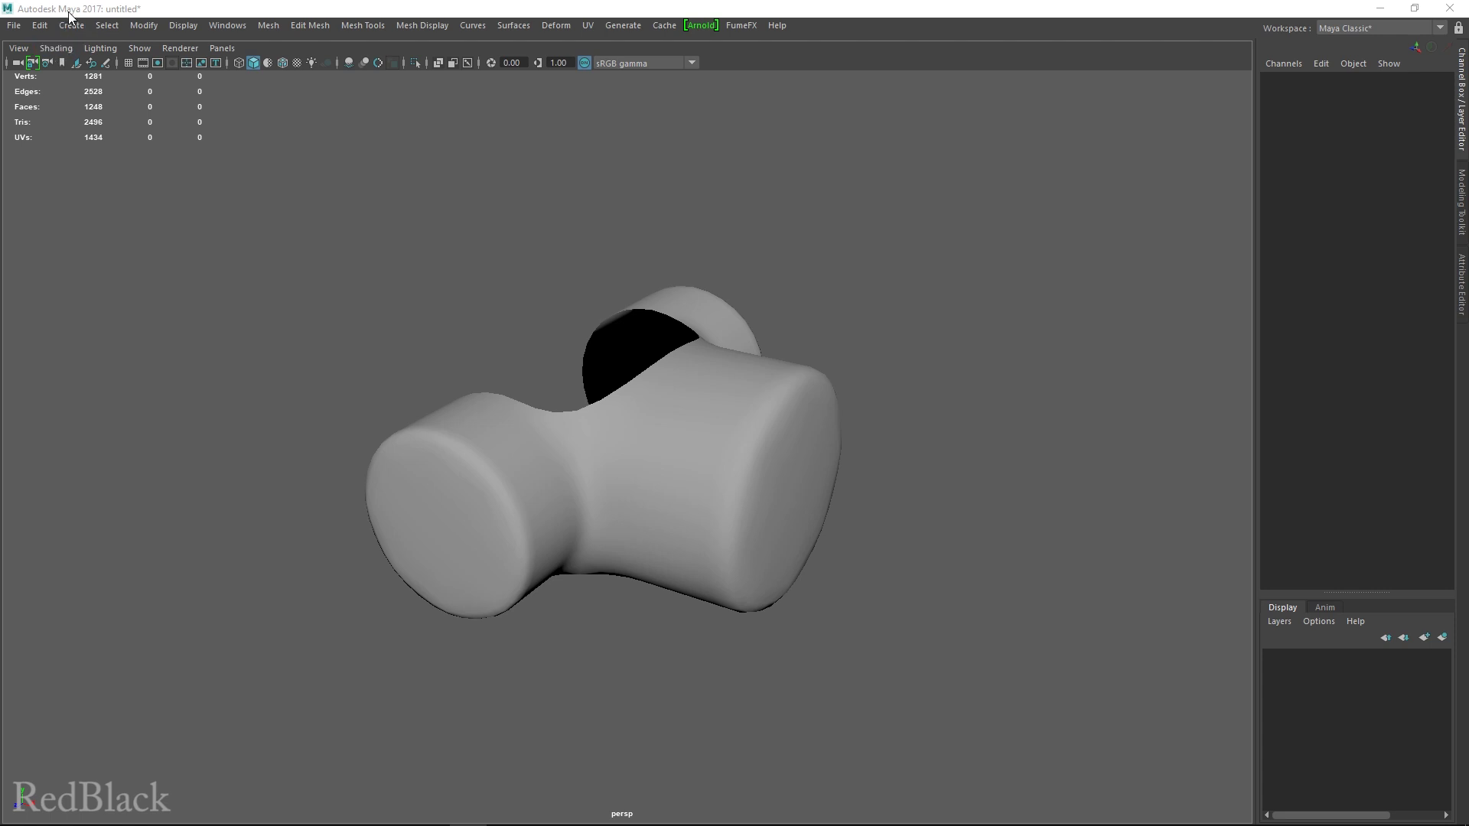
# Step: Turn off the smooth preview on the outlet mesh and create a polygon cylinder for the hydrant's body
pyautogui.click(733, 444)
pyautogui.press('1')
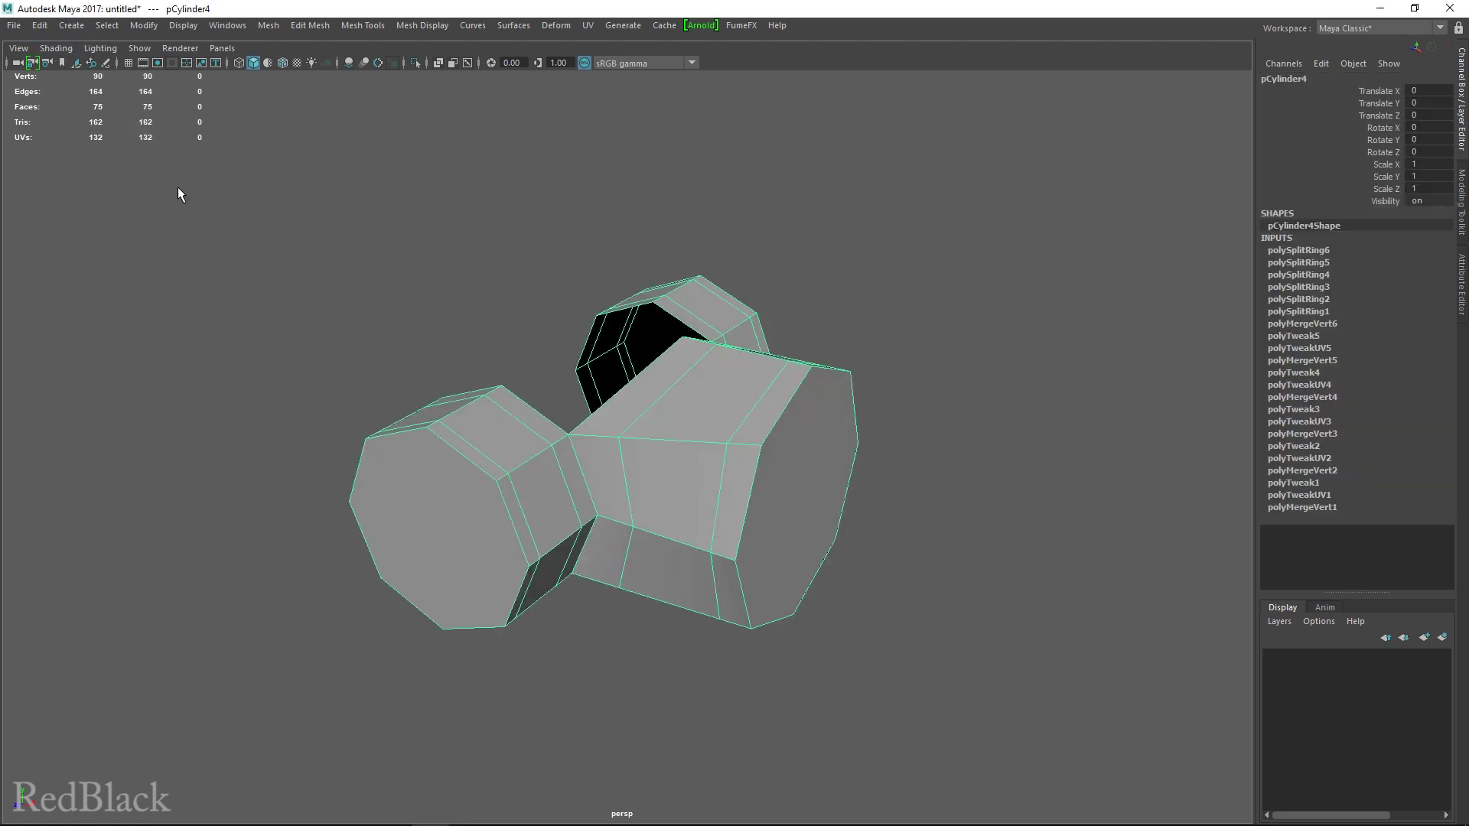
pyautogui.press('space')
pyautogui.click(518, 377)
pyautogui.moveTo(563, 436)
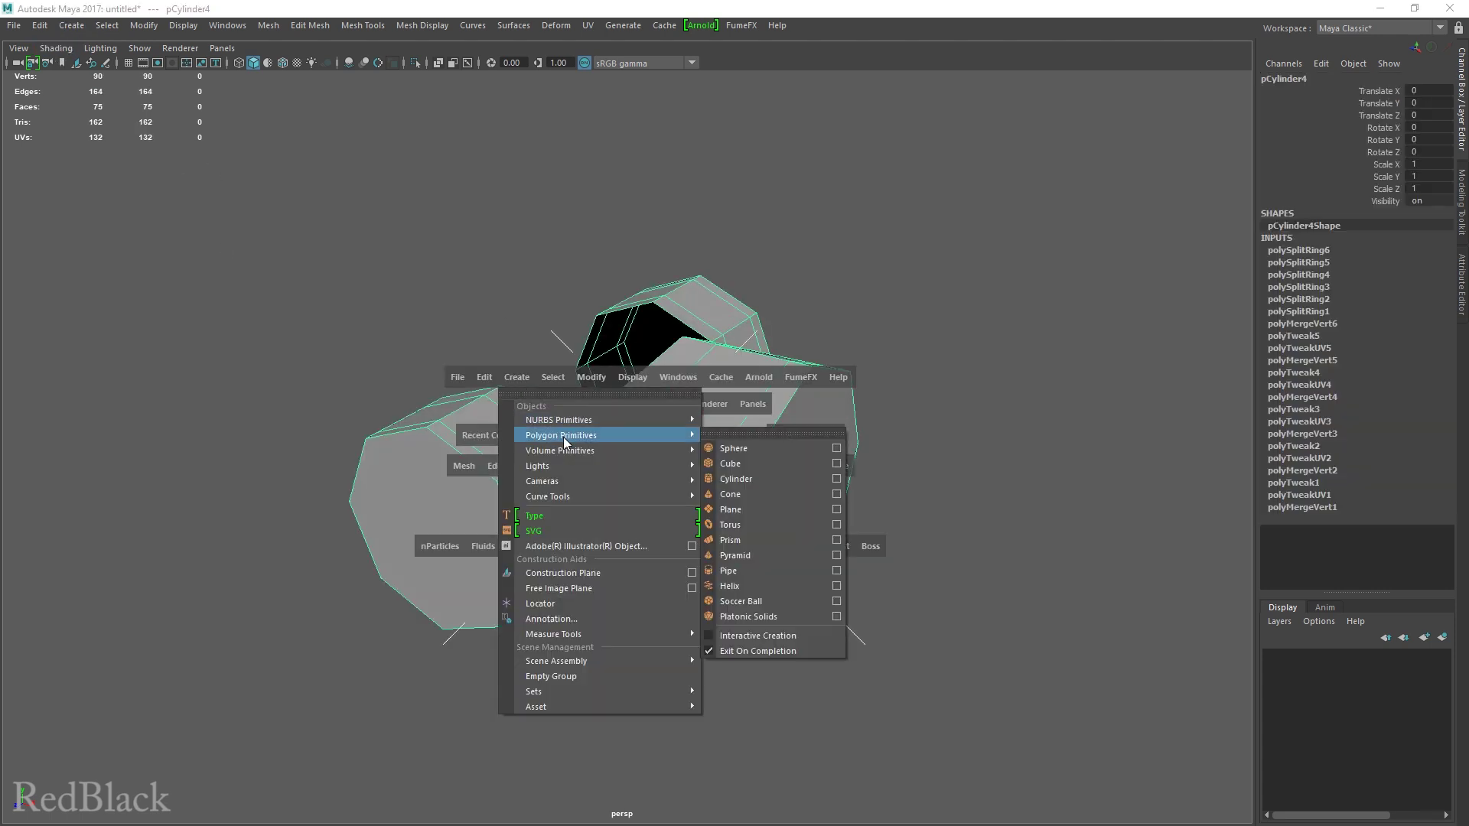
pyautogui.click(747, 483)
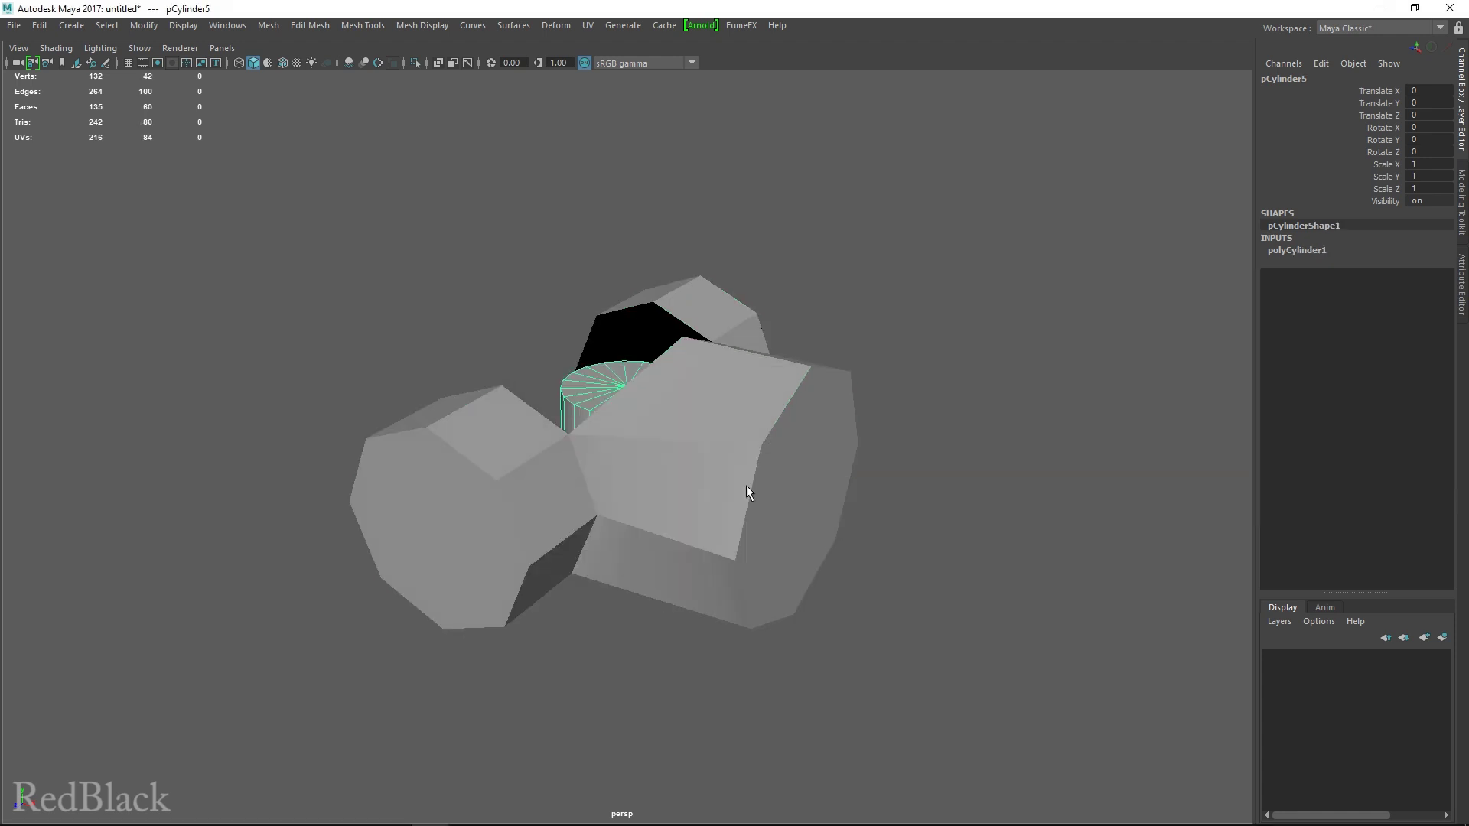
# Step: Set the new body cylinder's height to 12.3
pyautogui.click(1299, 250)
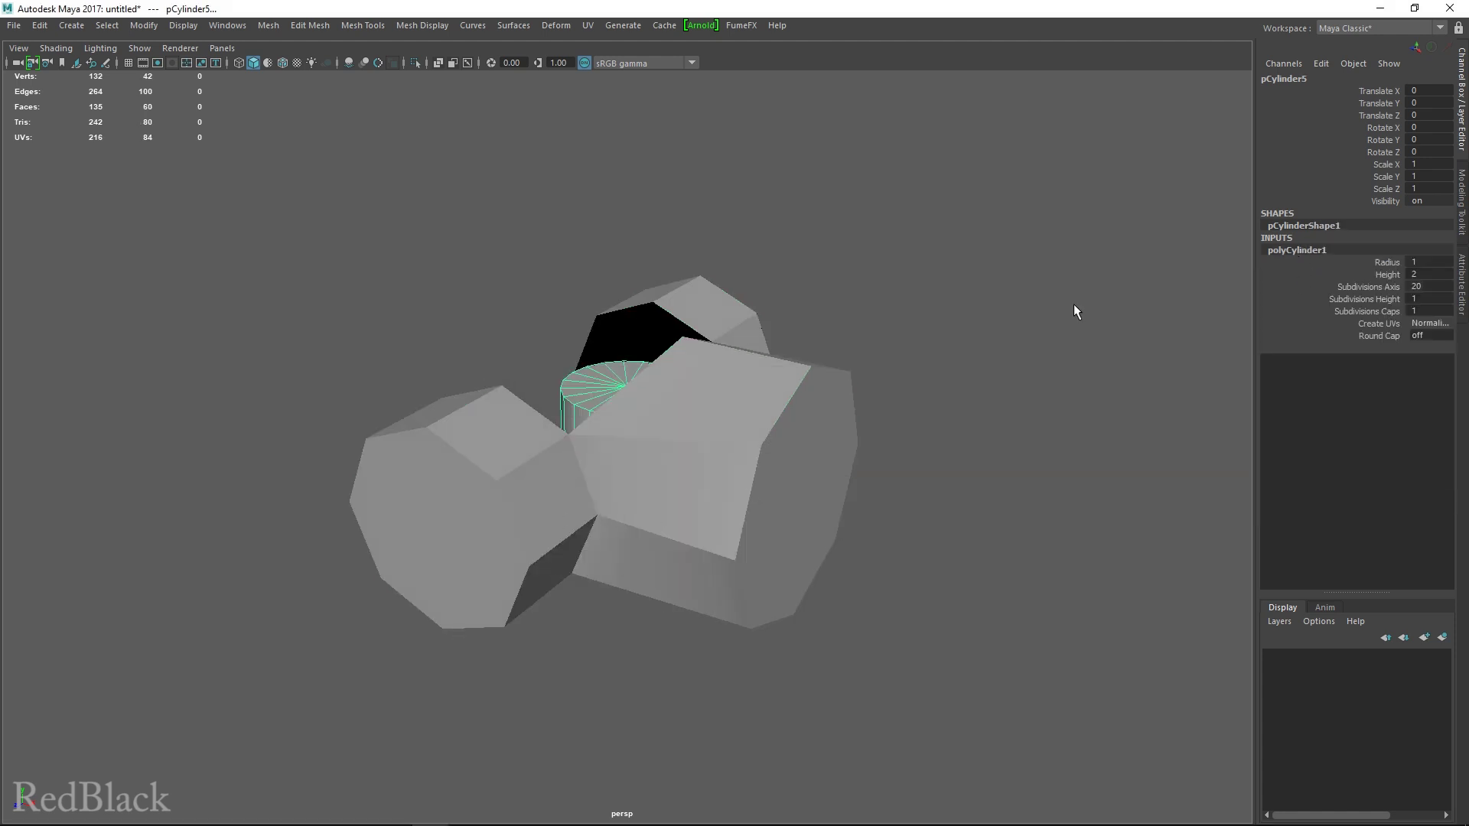
pyautogui.moveTo(972, 287); pyautogui.dragTo(1064, 288, button='middle')
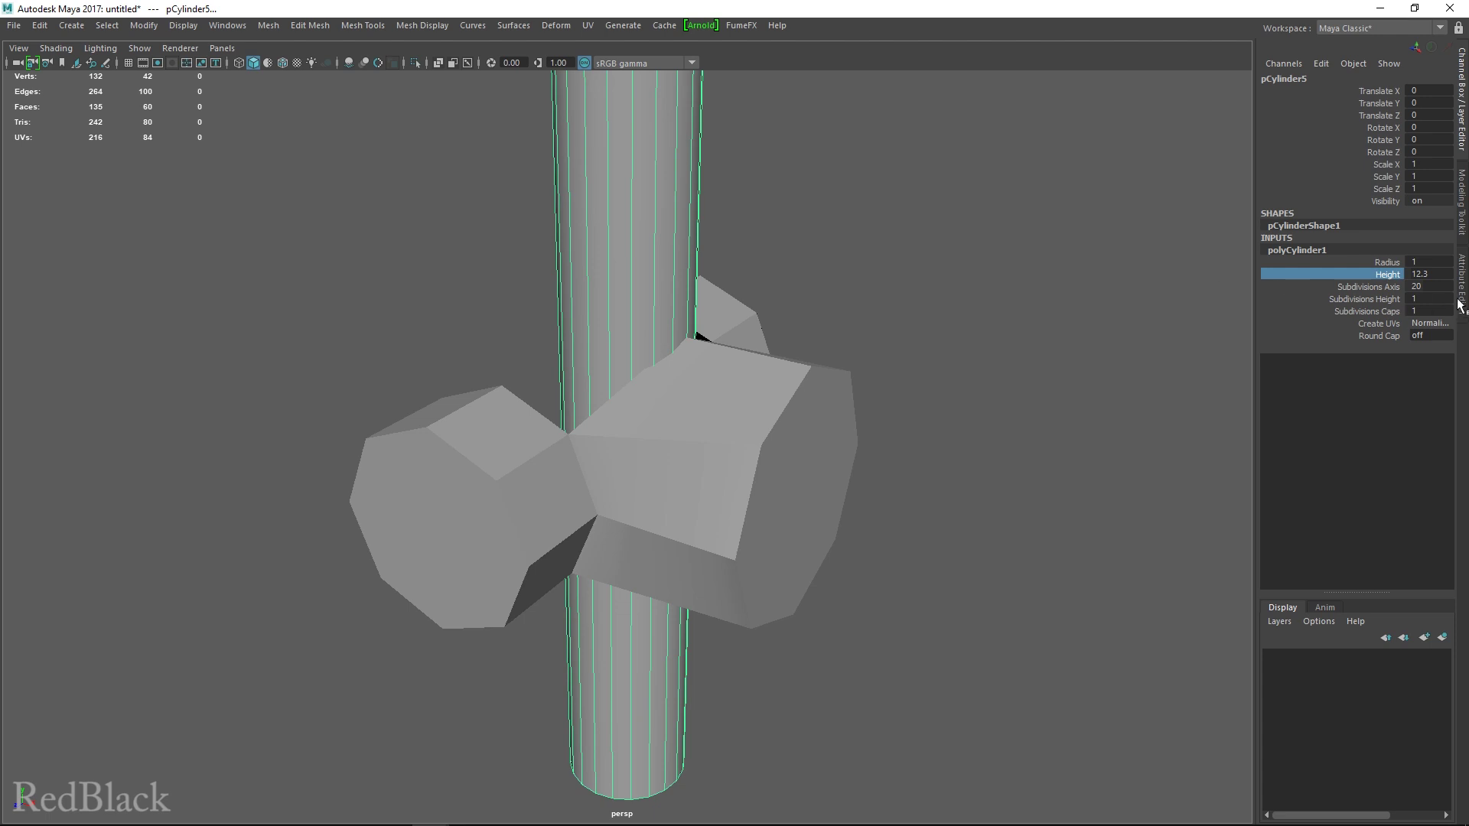
pyautogui.click(1427, 311)
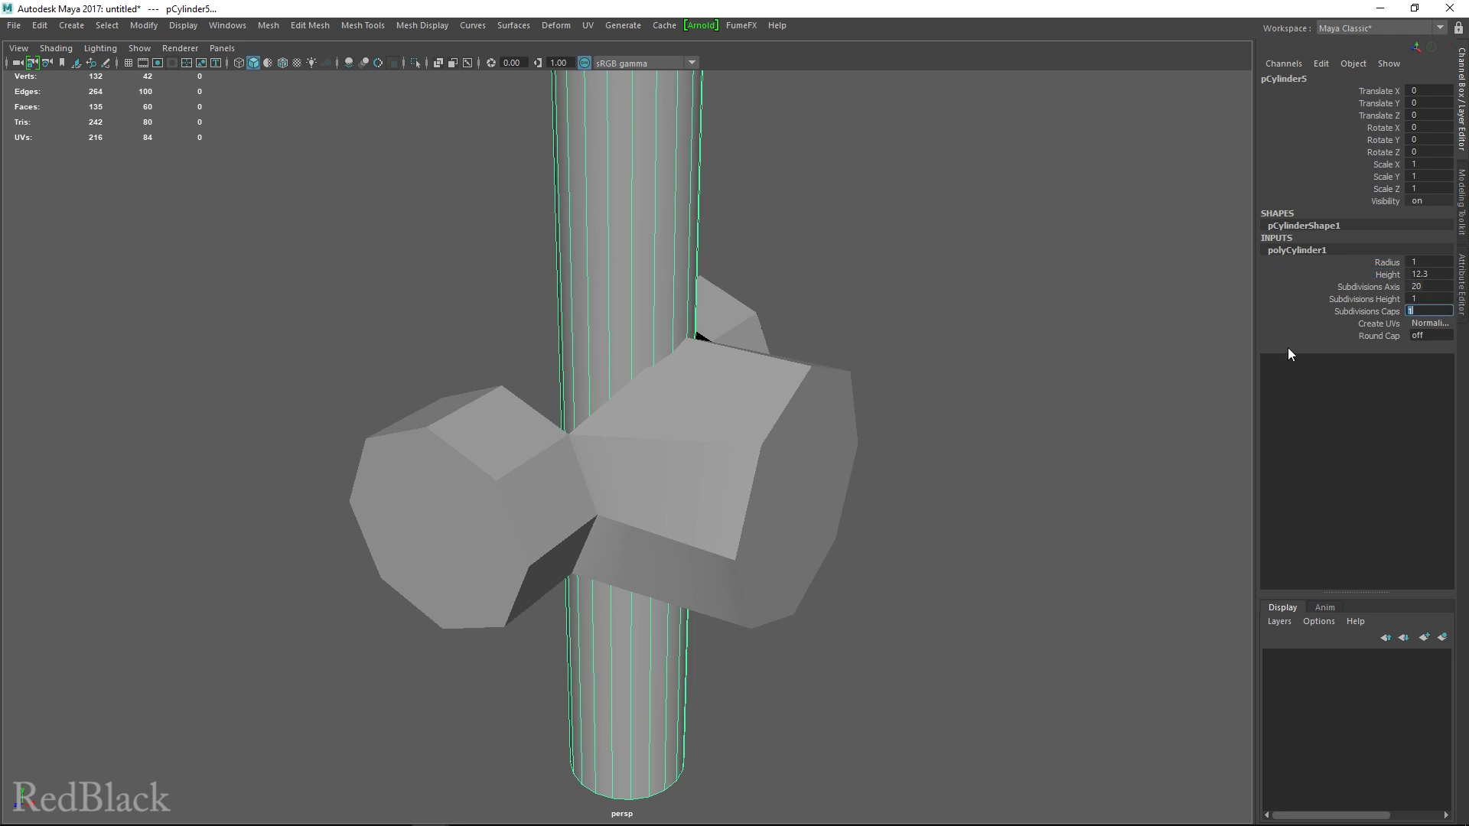
# Step: Set the body cylinder's axis subdivisions to 10
pyautogui.click(1414, 286)
pyautogui.write('8')
pyautogui.press('Return')
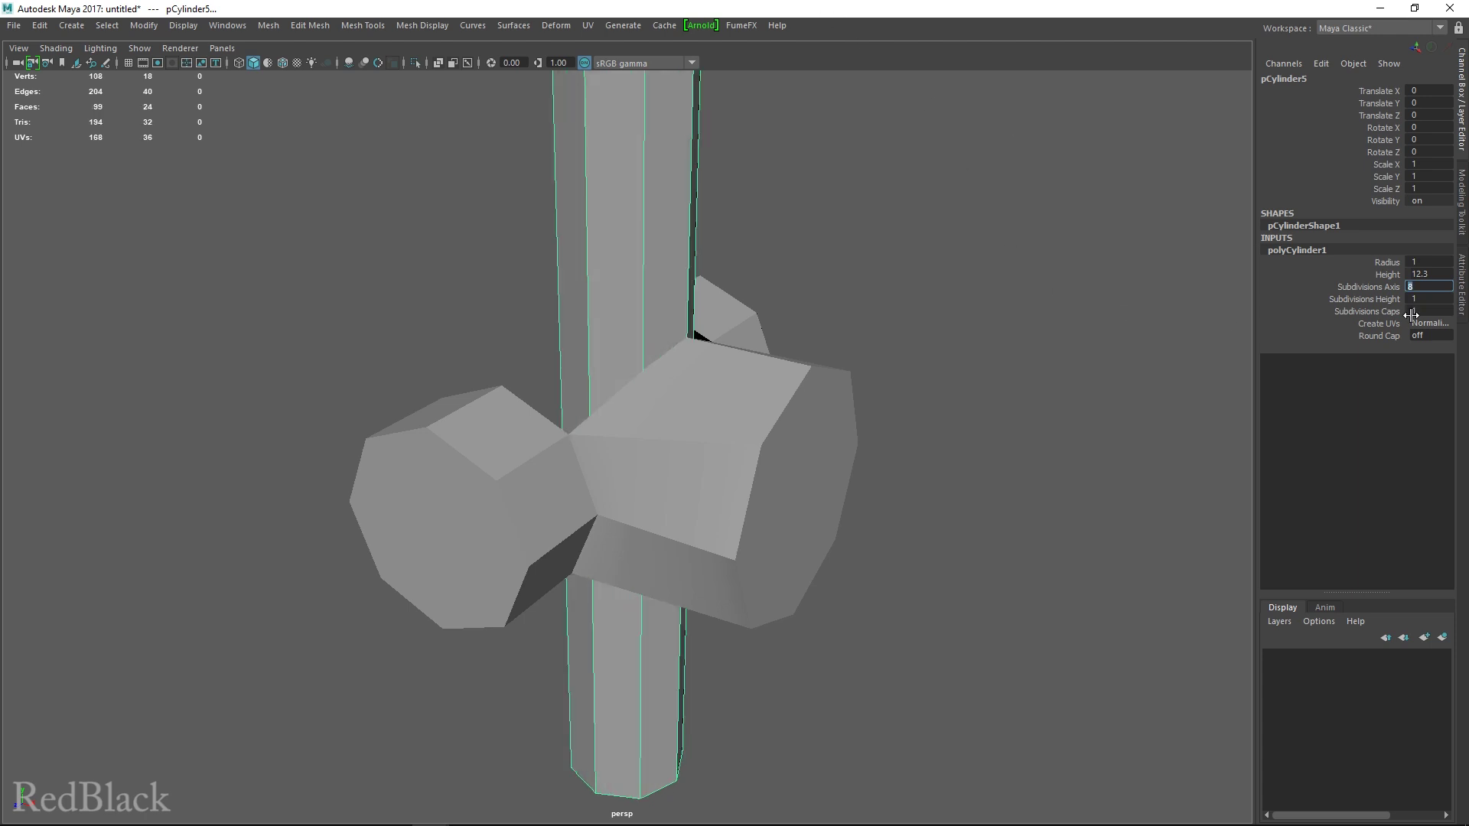
pyautogui.write('103')
pyautogui.press('Return')
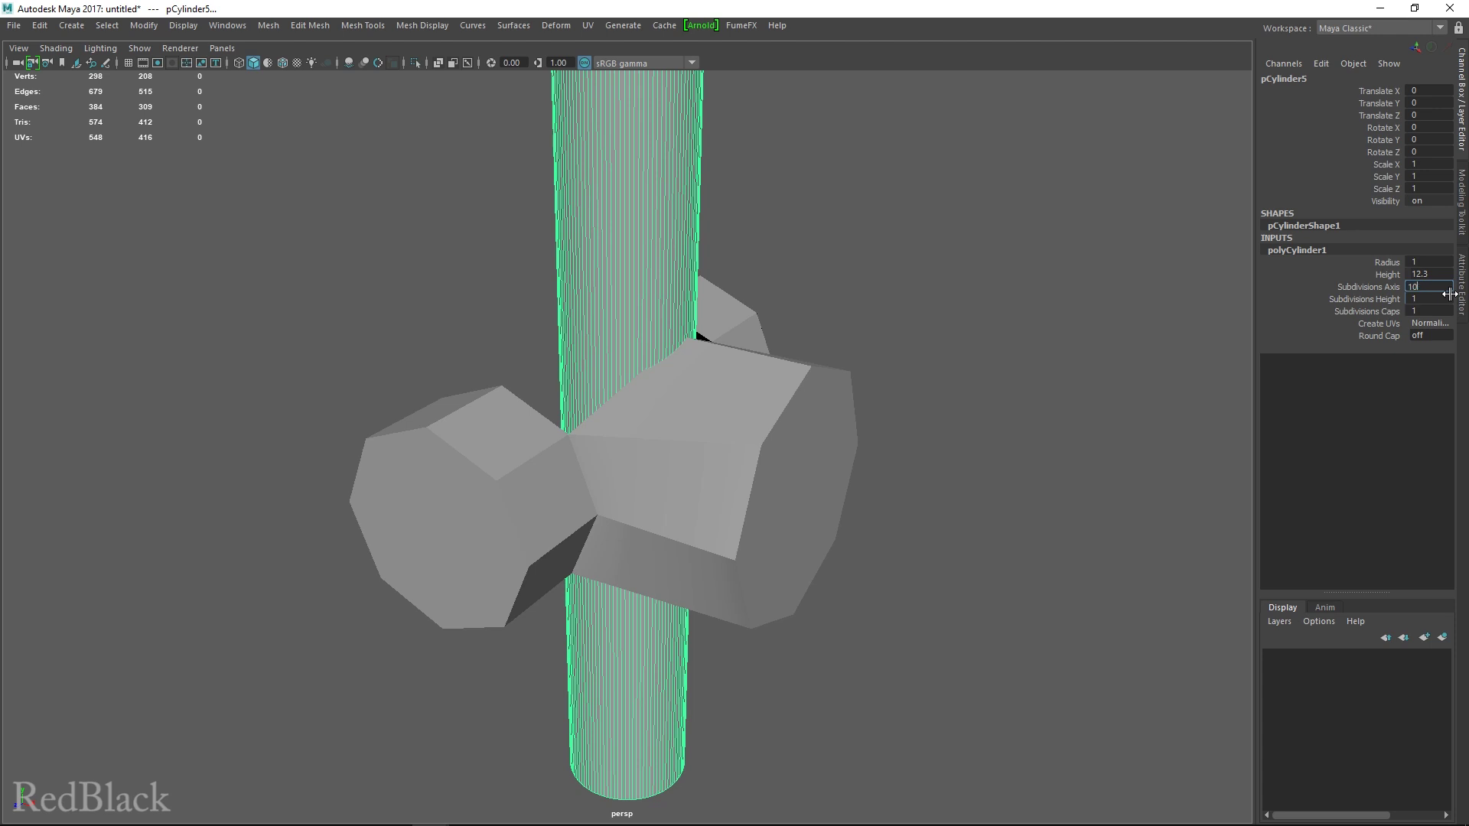
pyautogui.press('Return')
pyautogui.press('Return')
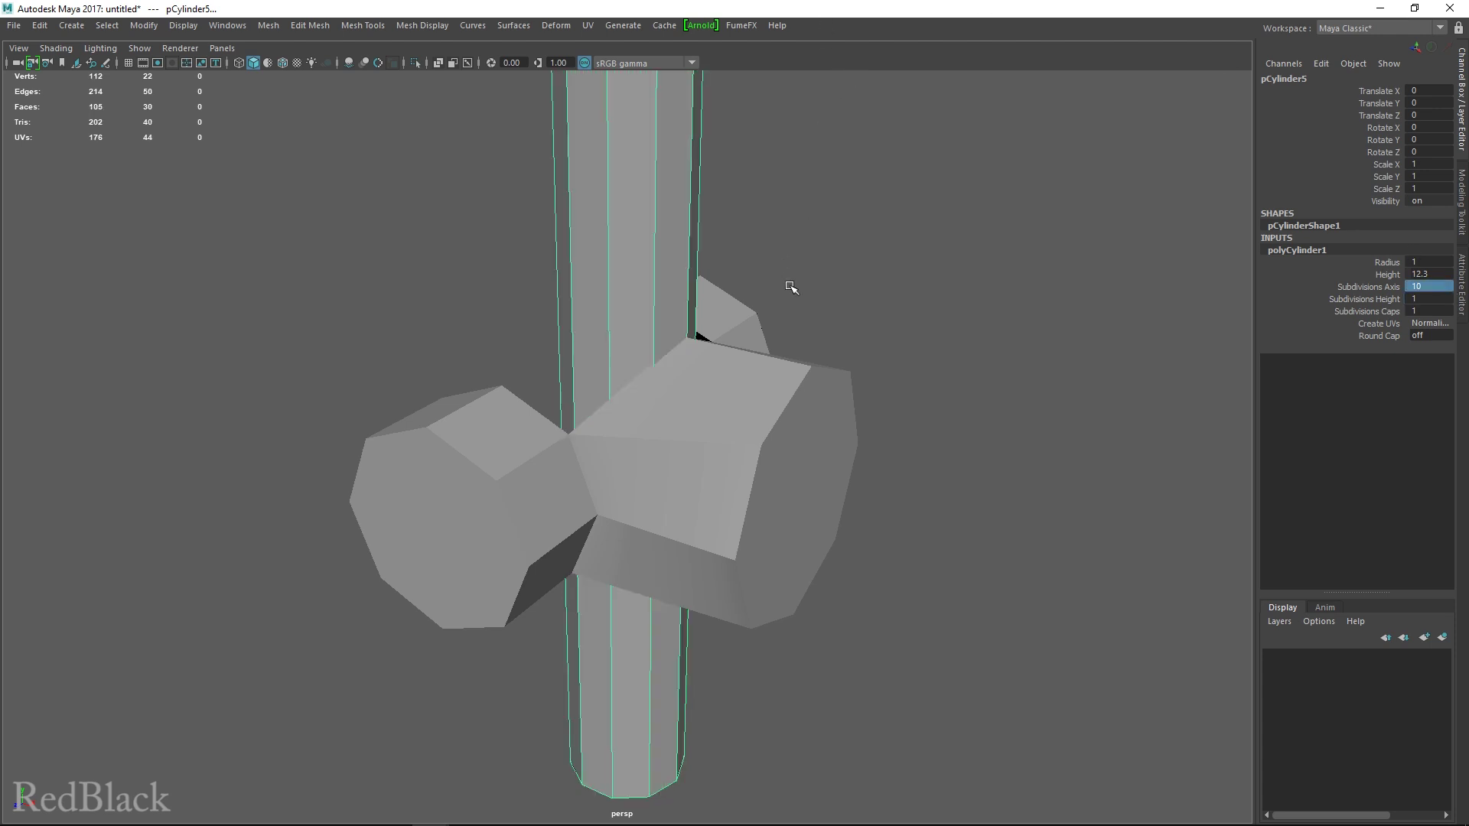
# Step: Set the body cylinder's cap subdivisions to 0 and its radius to 1.7
pyautogui.scroll(-3, 775, 288)
pyautogui.scroll(3, 765, 291)
pyautogui.keyDown('alt'); pyautogui.moveTo(770, 319); pyautogui.dragTo(628, 357); pyautogui.keyUp('alt')
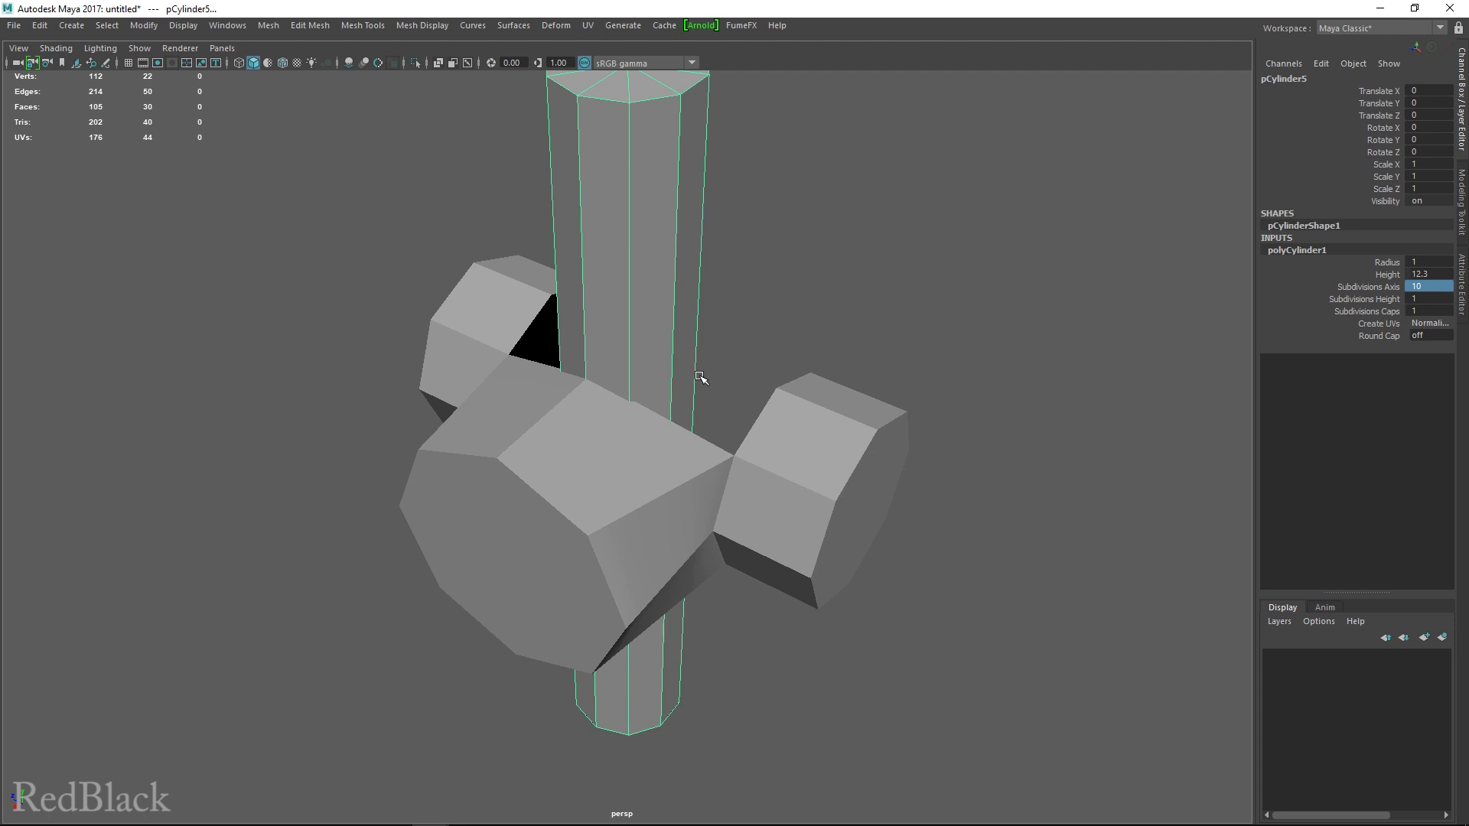
pyautogui.click(1428, 311)
pyautogui.keyDown('alt'); pyautogui.moveTo(757, 202); pyautogui.dragTo(758, 310, button='middle'); pyautogui.keyUp('alt')
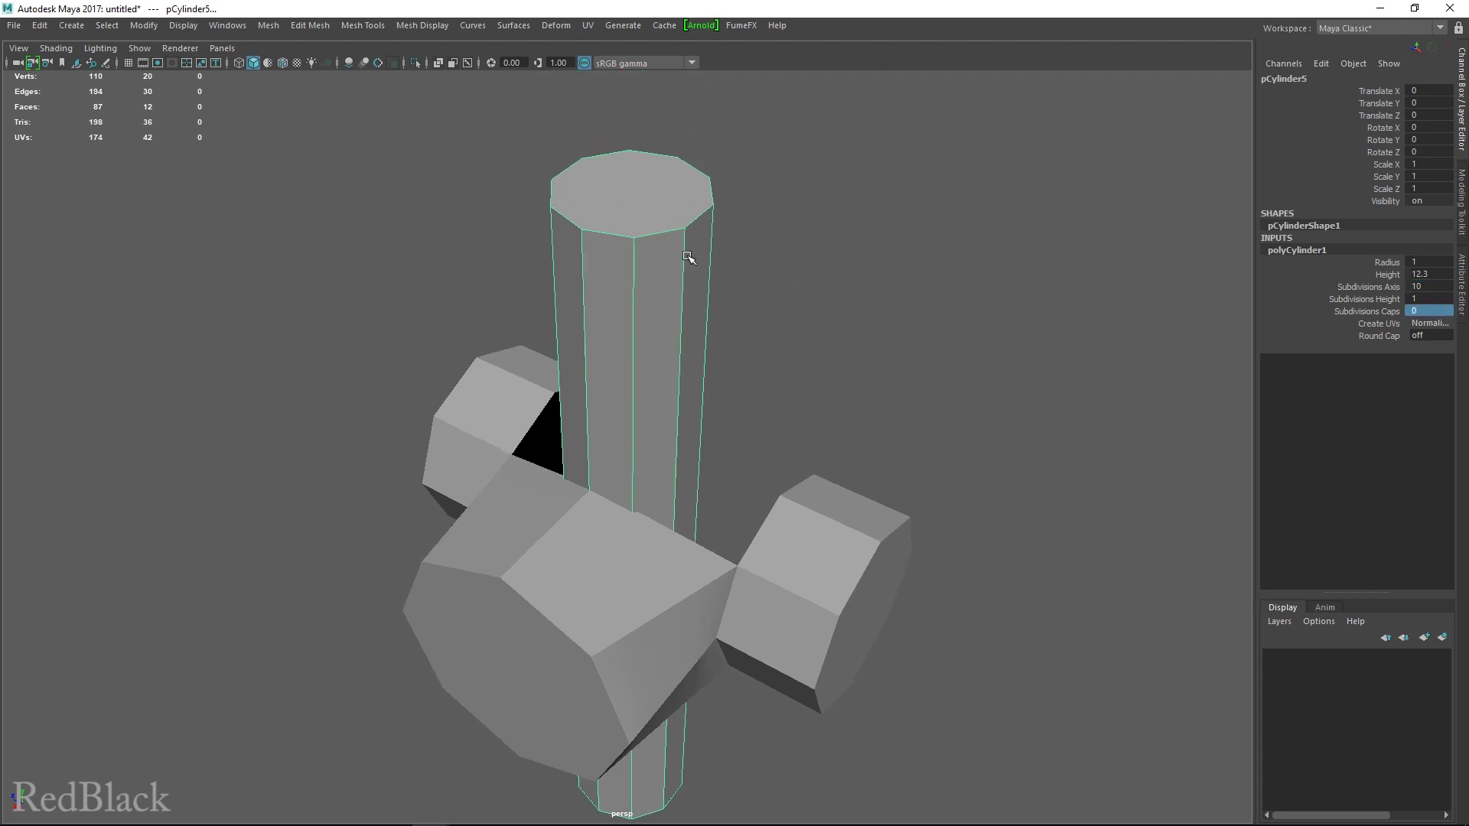
pyautogui.keyDown('alt'); pyautogui.moveTo(725, 436); pyautogui.dragTo(766, 385); pyautogui.keyUp('alt')
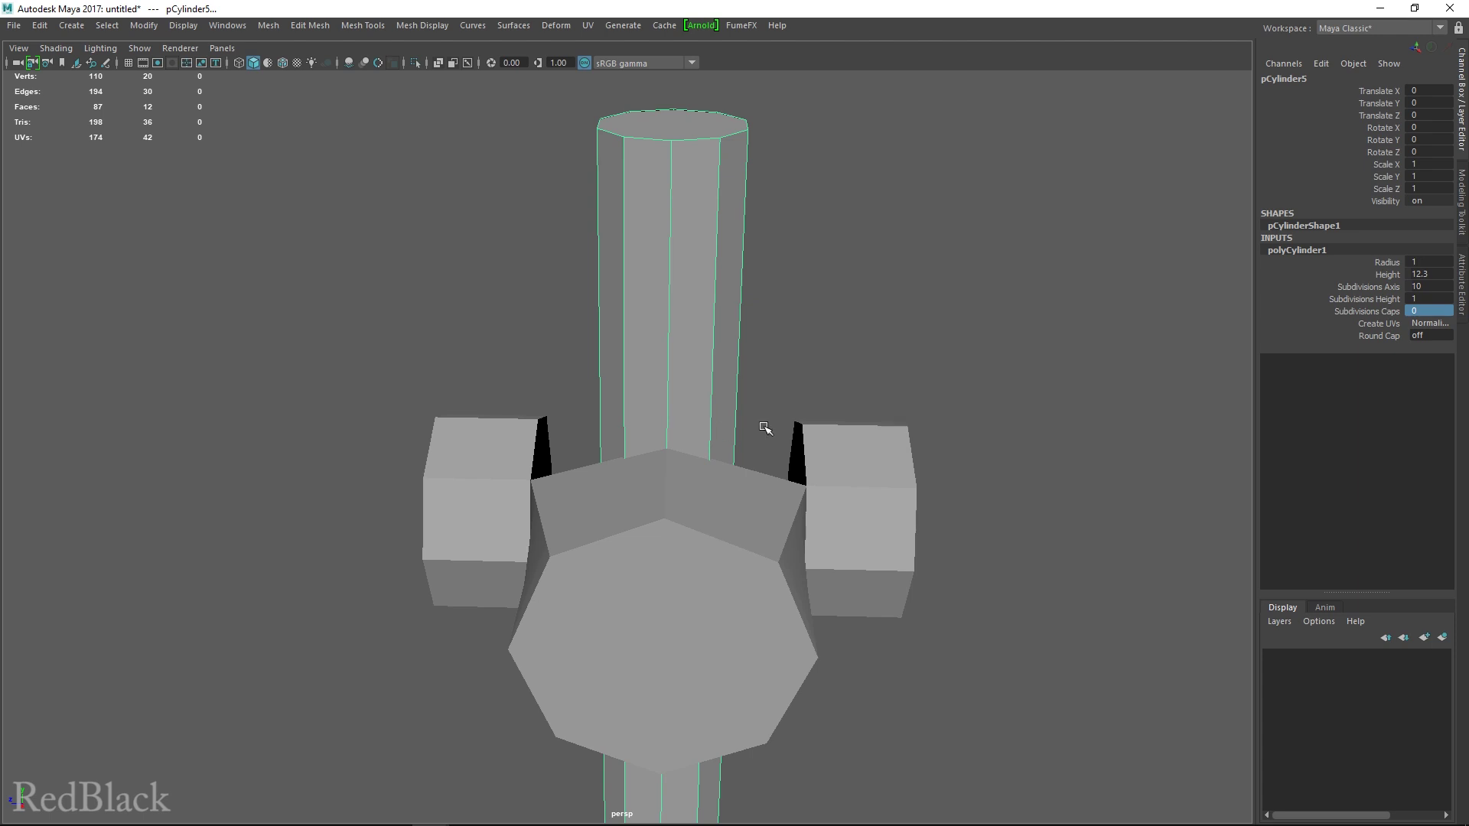
pyautogui.click(1384, 263)
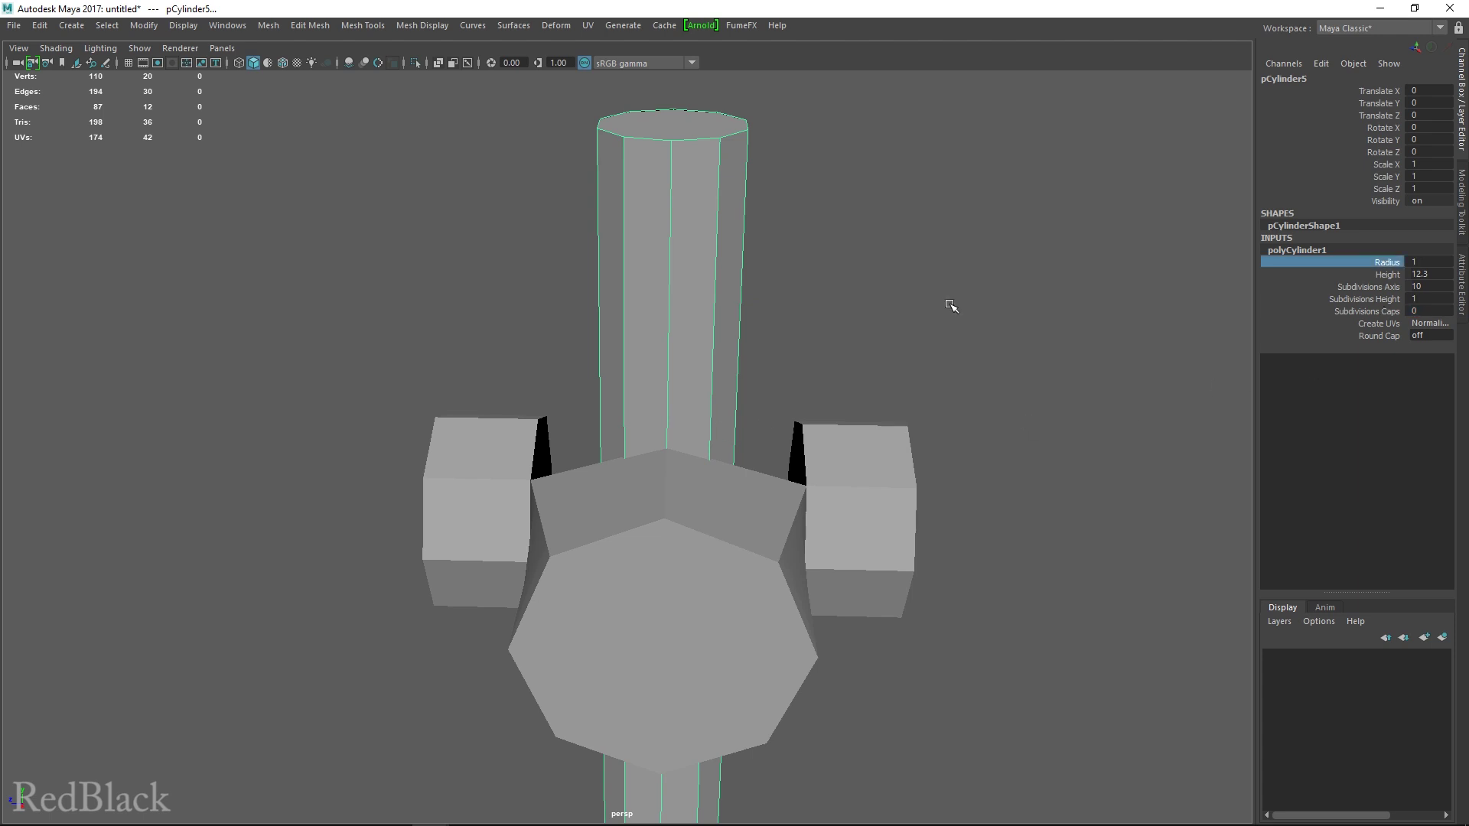
pyautogui.moveTo(947, 303); pyautogui.dragTo(959, 303, button='middle')
pyautogui.keyDown('alt'); pyautogui.moveTo(843, 349); pyautogui.dragTo(856, 397); pyautogui.keyUp('alt')
# Step: In the front view, move the body cylinder along X to about -0.882, between the side outlets
pyautogui.press('space')
pyautogui.press('space')
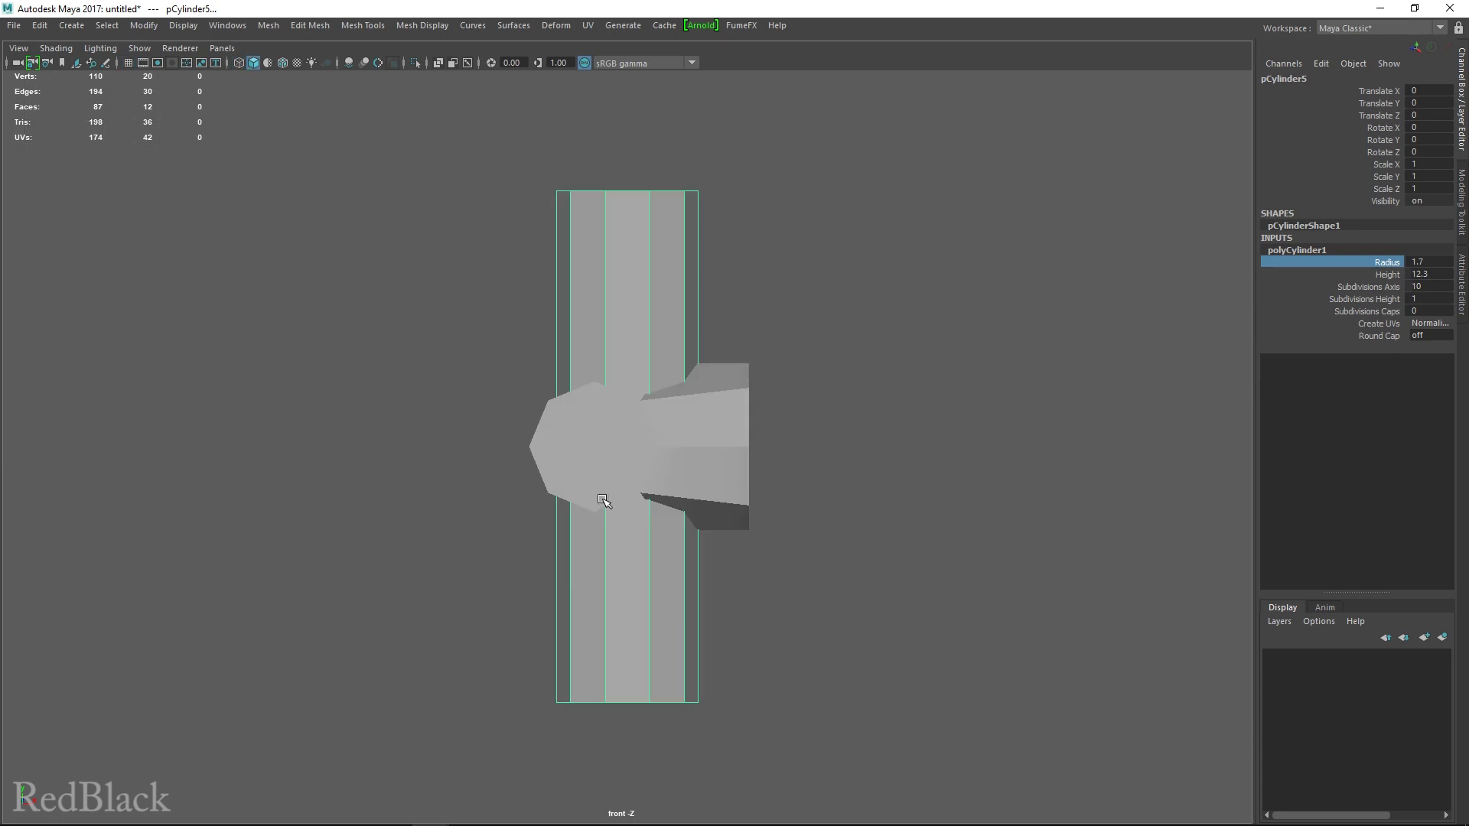
pyautogui.press('w')
pyautogui.moveTo(698, 445); pyautogui.dragTo(633, 468)
# Step: In the top view, set the body cylinder's axis subdivisions to 8 and move it to about -0.831 in X
pyautogui.press('space')
pyautogui.press('space')
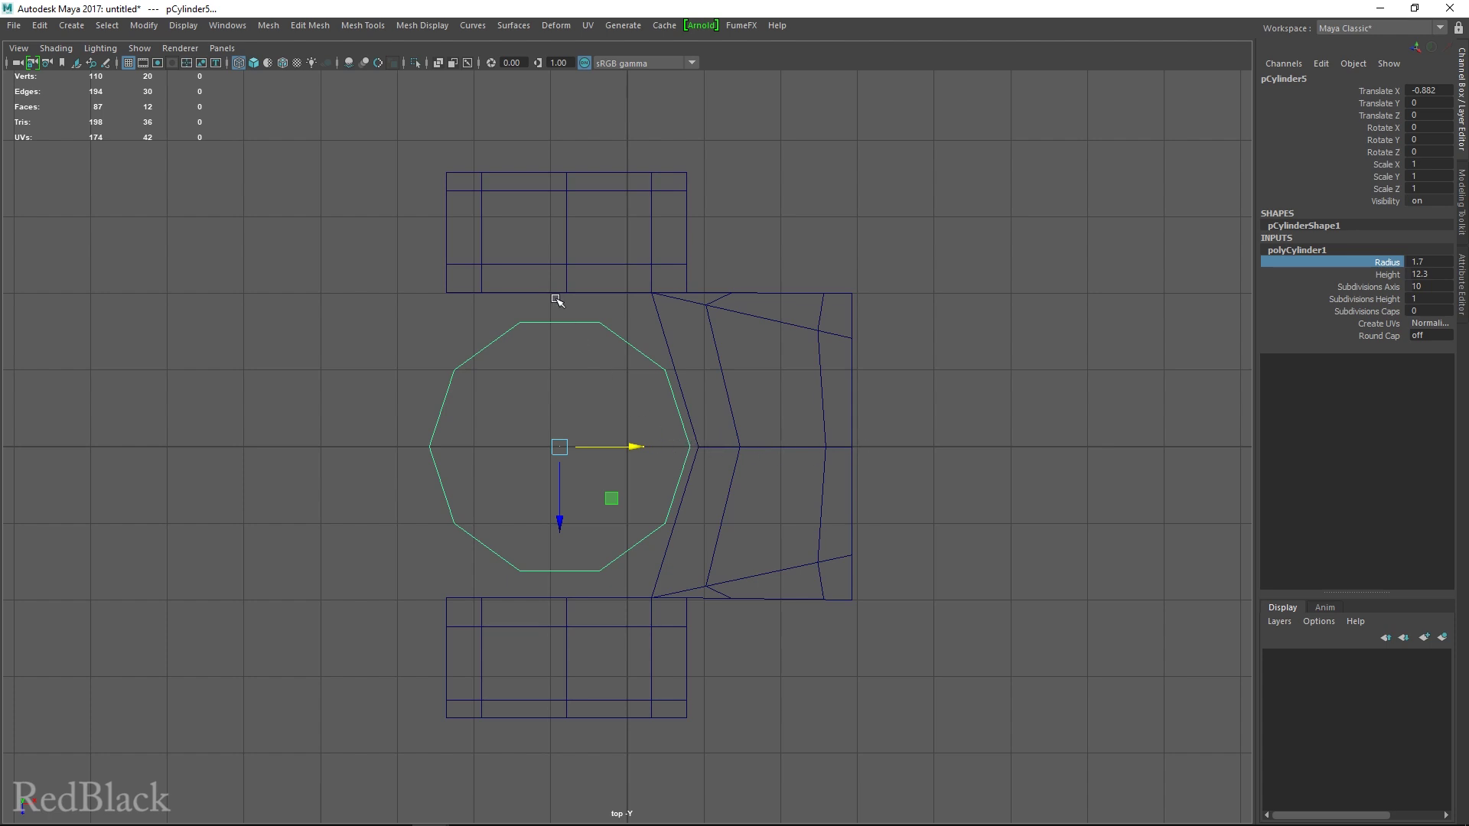
pyautogui.click(1419, 285)
pyautogui.write('8')
pyautogui.press('Return')
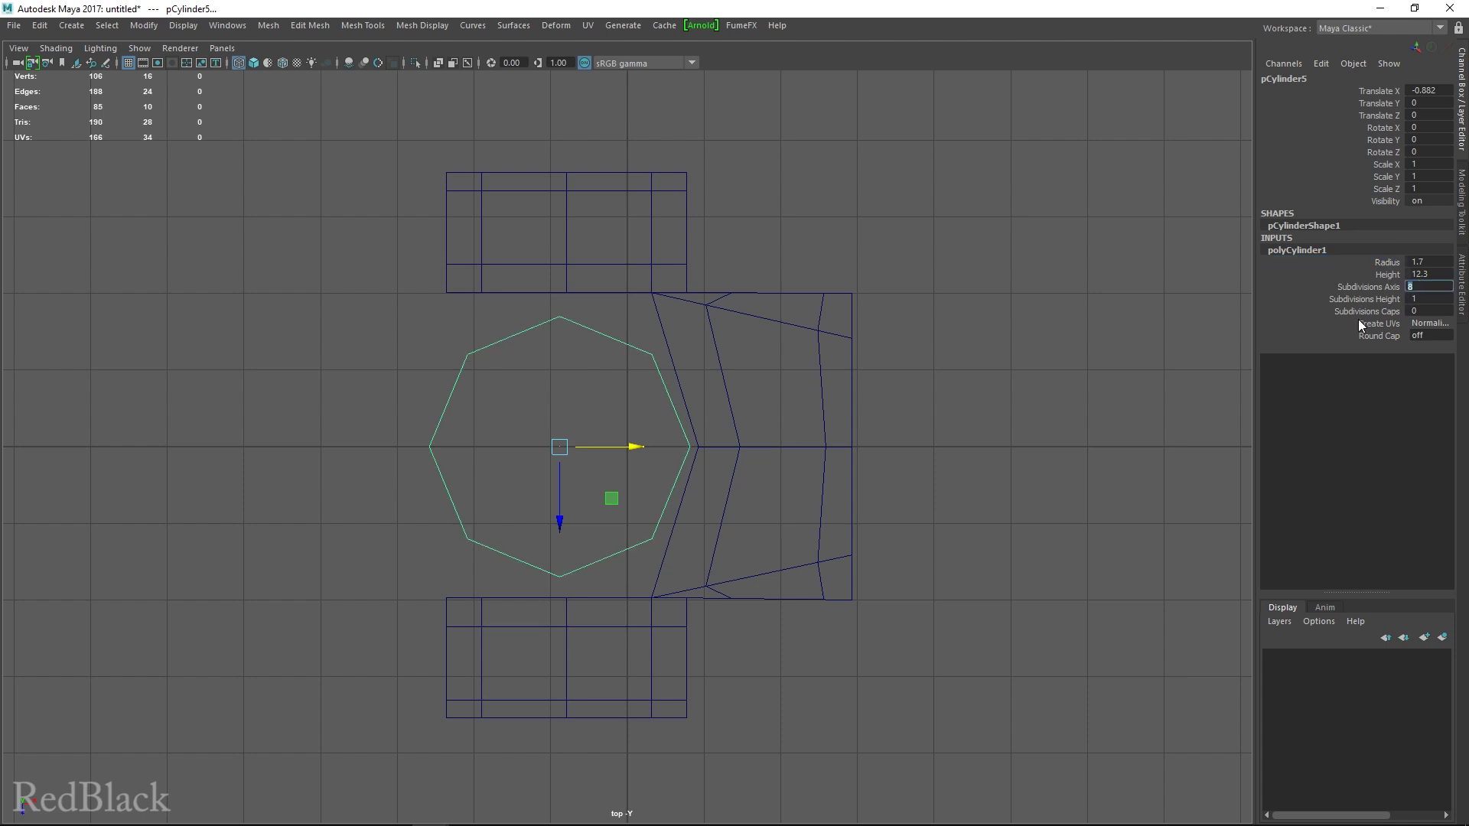
pyautogui.scroll(3, 620, 382)
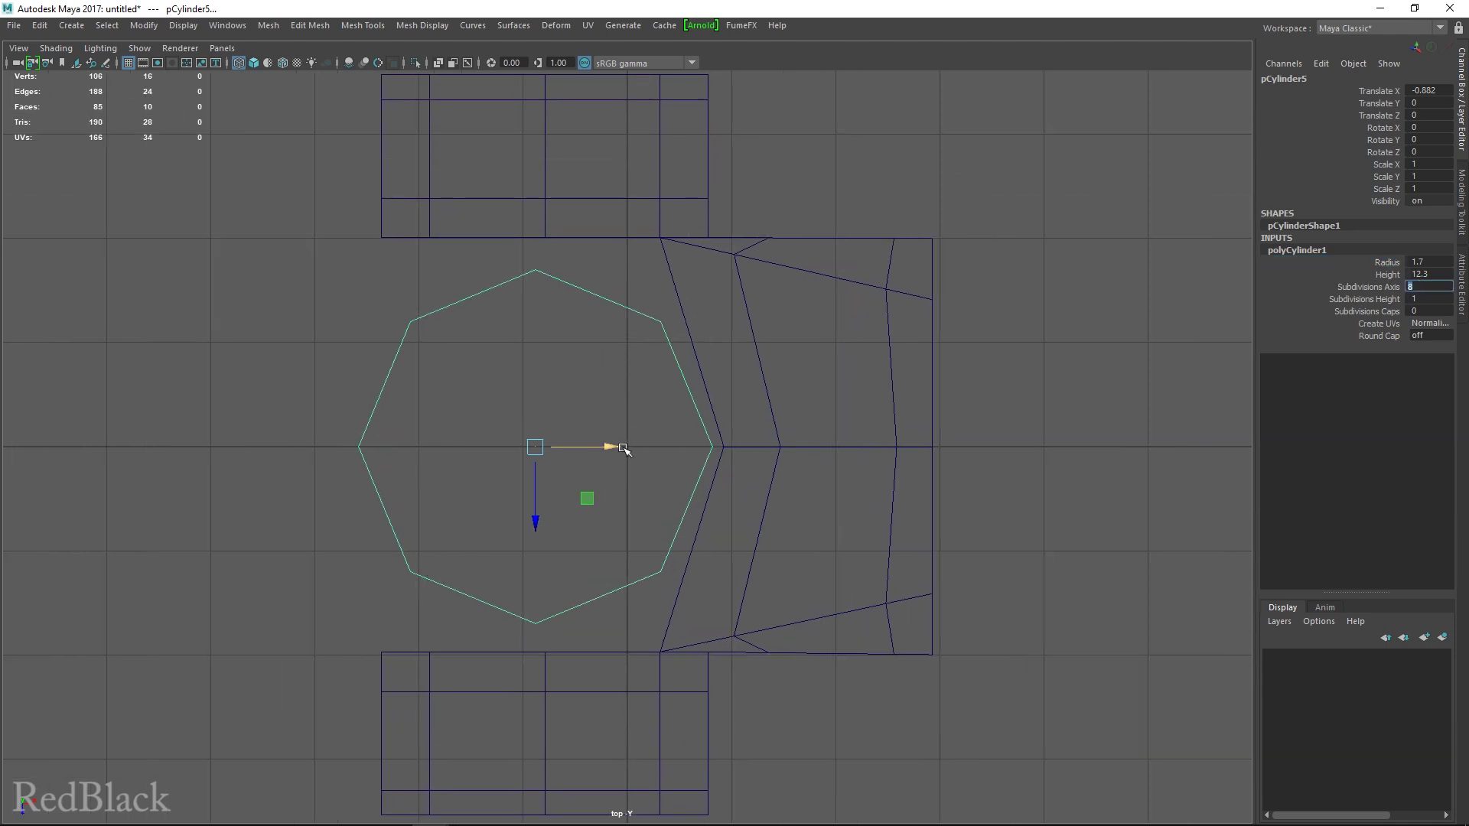
pyautogui.moveTo(616, 449); pyautogui.dragTo(622, 449)
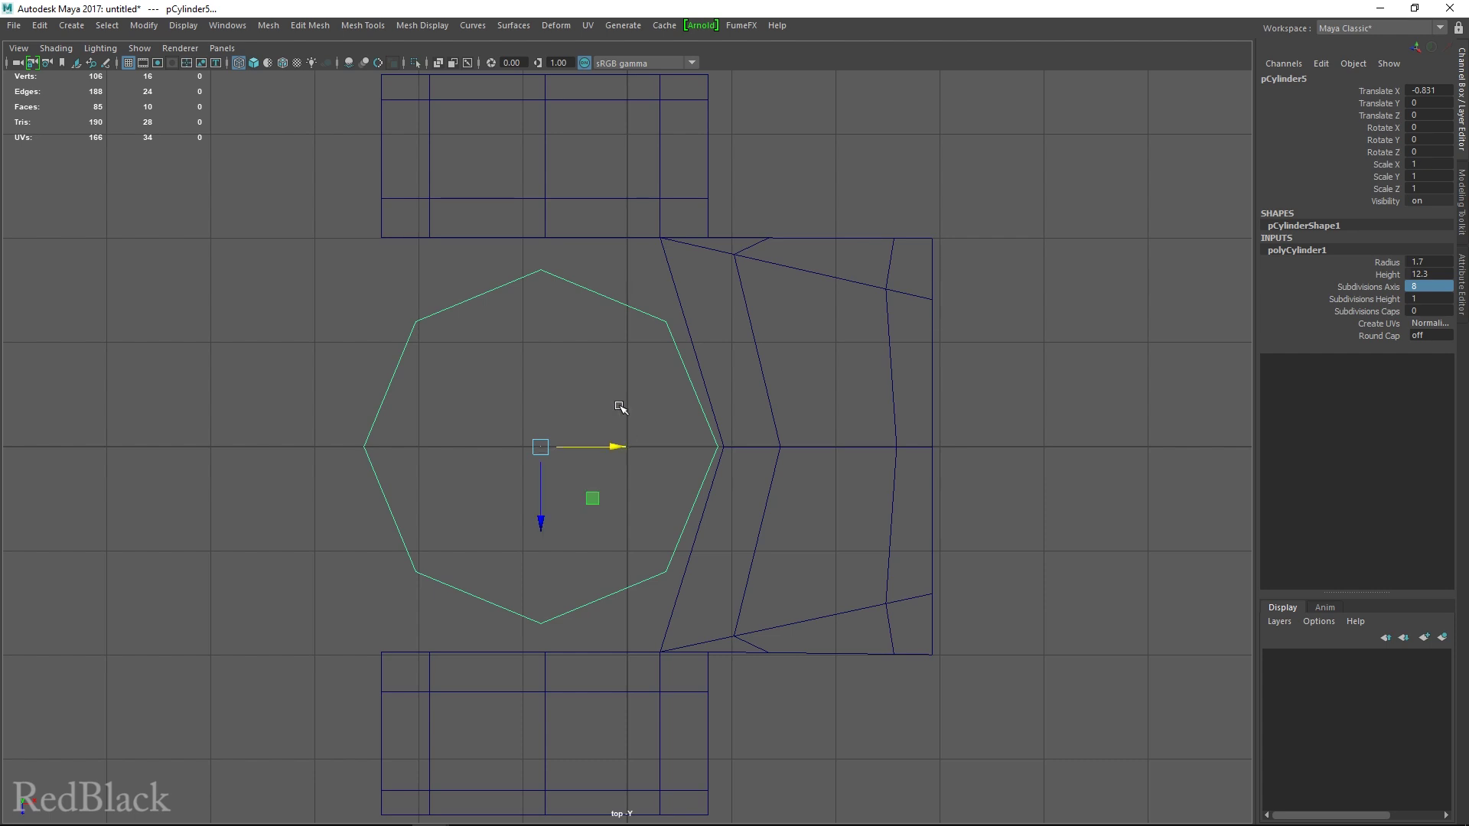
pyautogui.scroll(-3, 551, 289)
pyautogui.scroll(2, 551, 289)
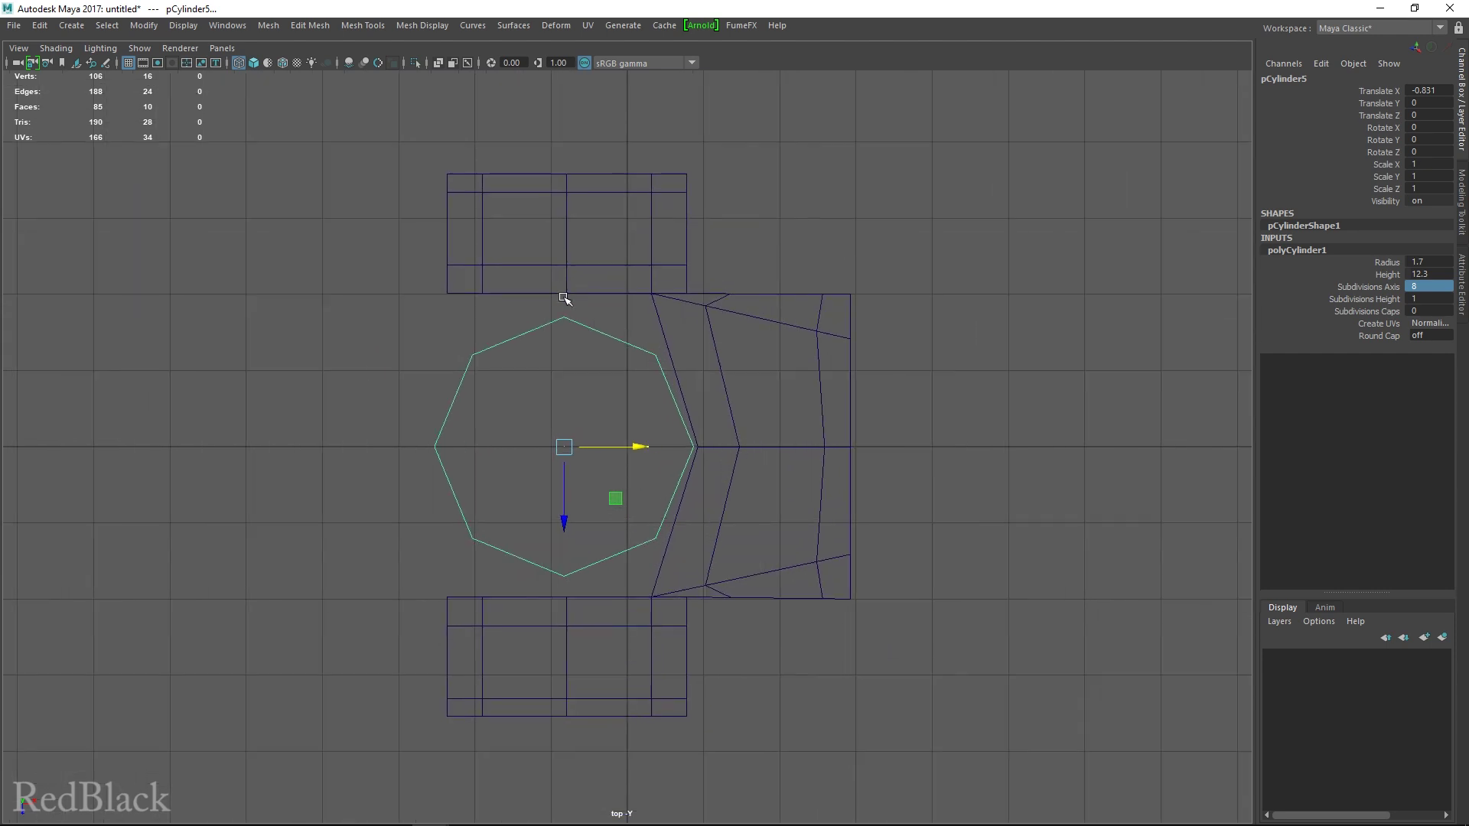
# Step: Shift the vertices of both side outlets slightly along X to align their centre lines with the body cylinder
pyautogui.click(564, 276)
pyautogui.moveTo(564, 277); pyautogui.dragTo(536, 282, button='right')
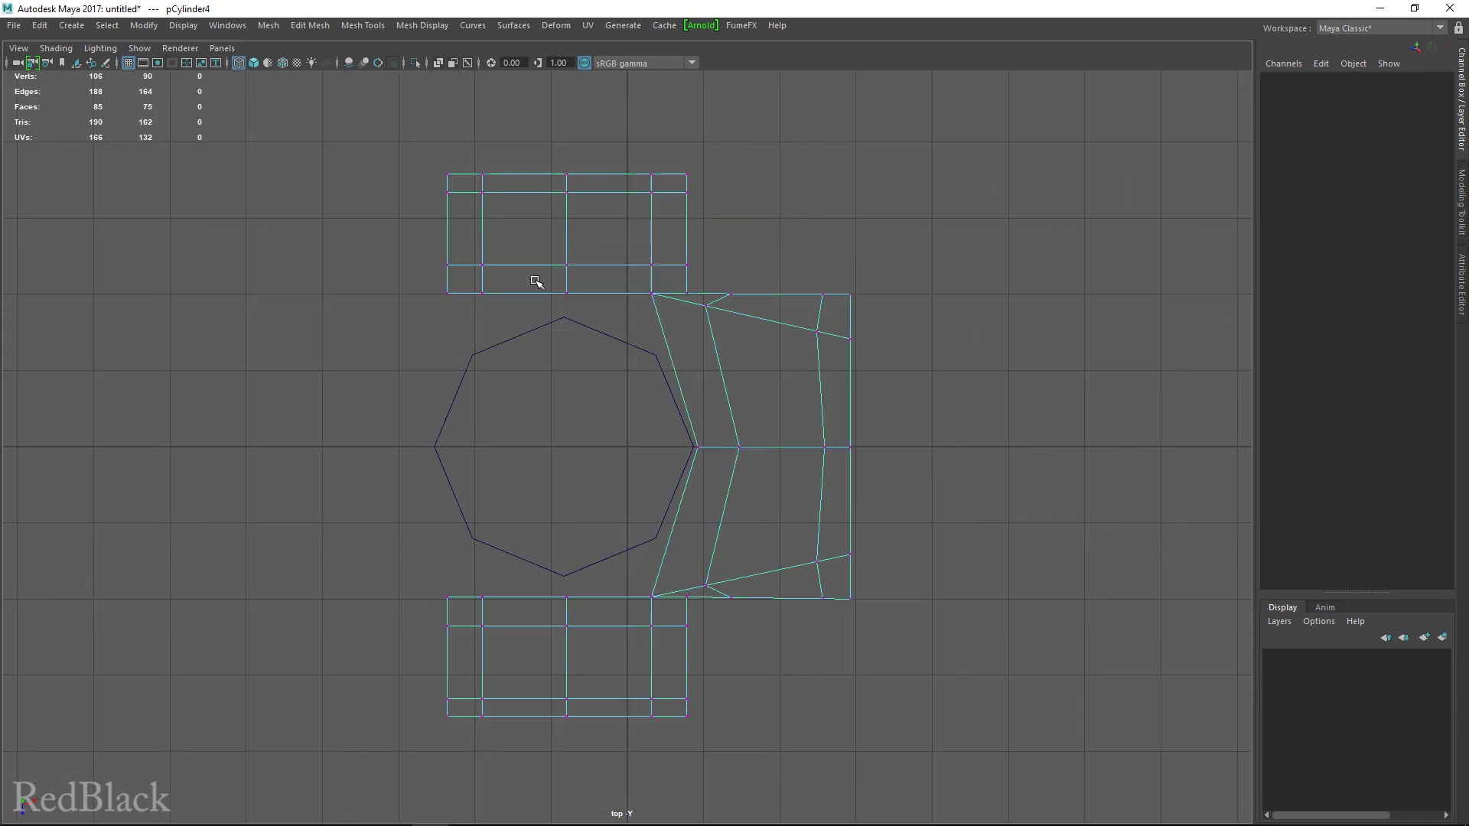
pyautogui.moveTo(392, 138); pyautogui.dragTo(697, 803)
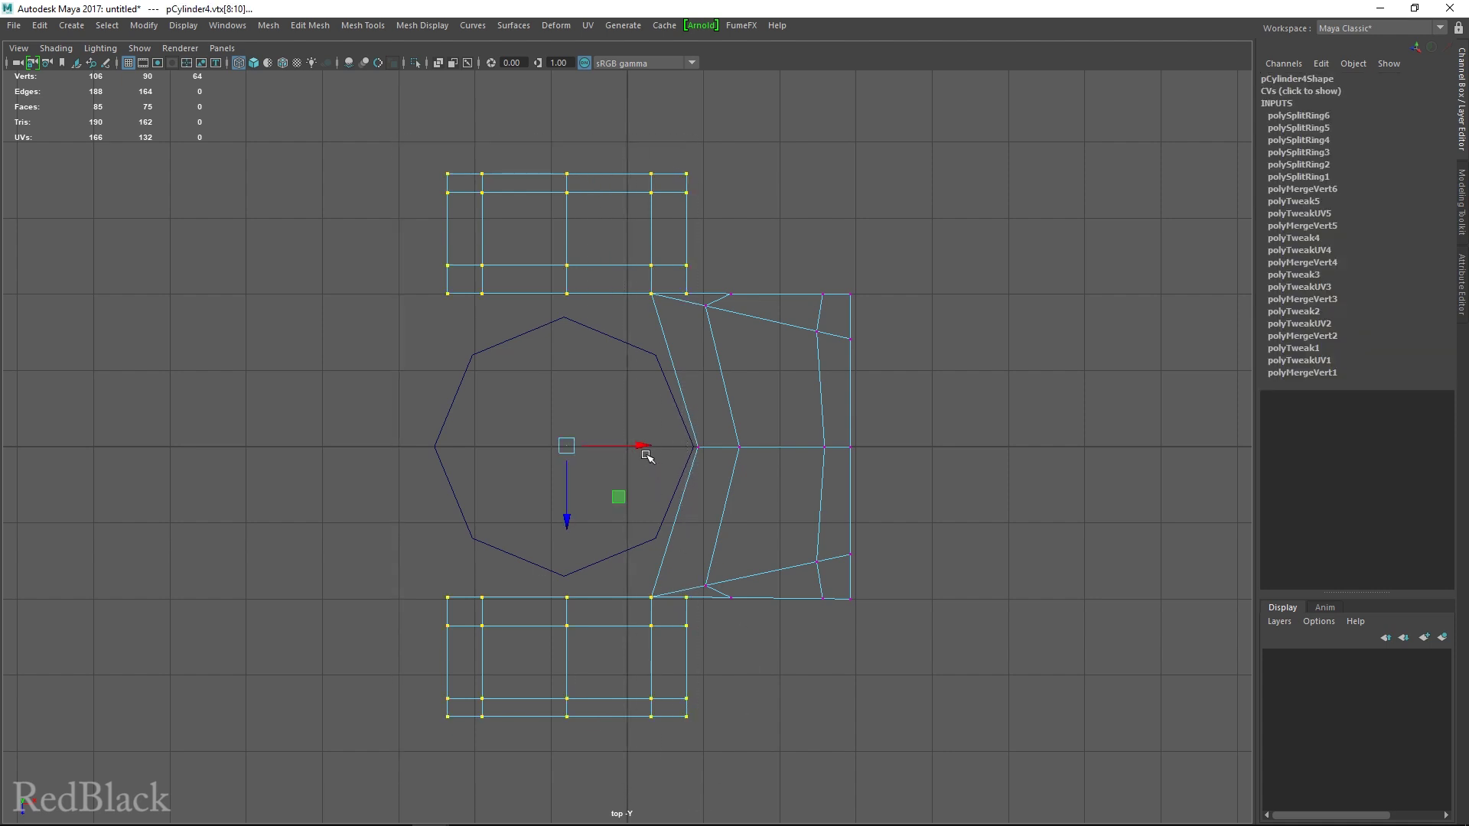
pyautogui.moveTo(643, 450); pyautogui.dragTo(644, 446)
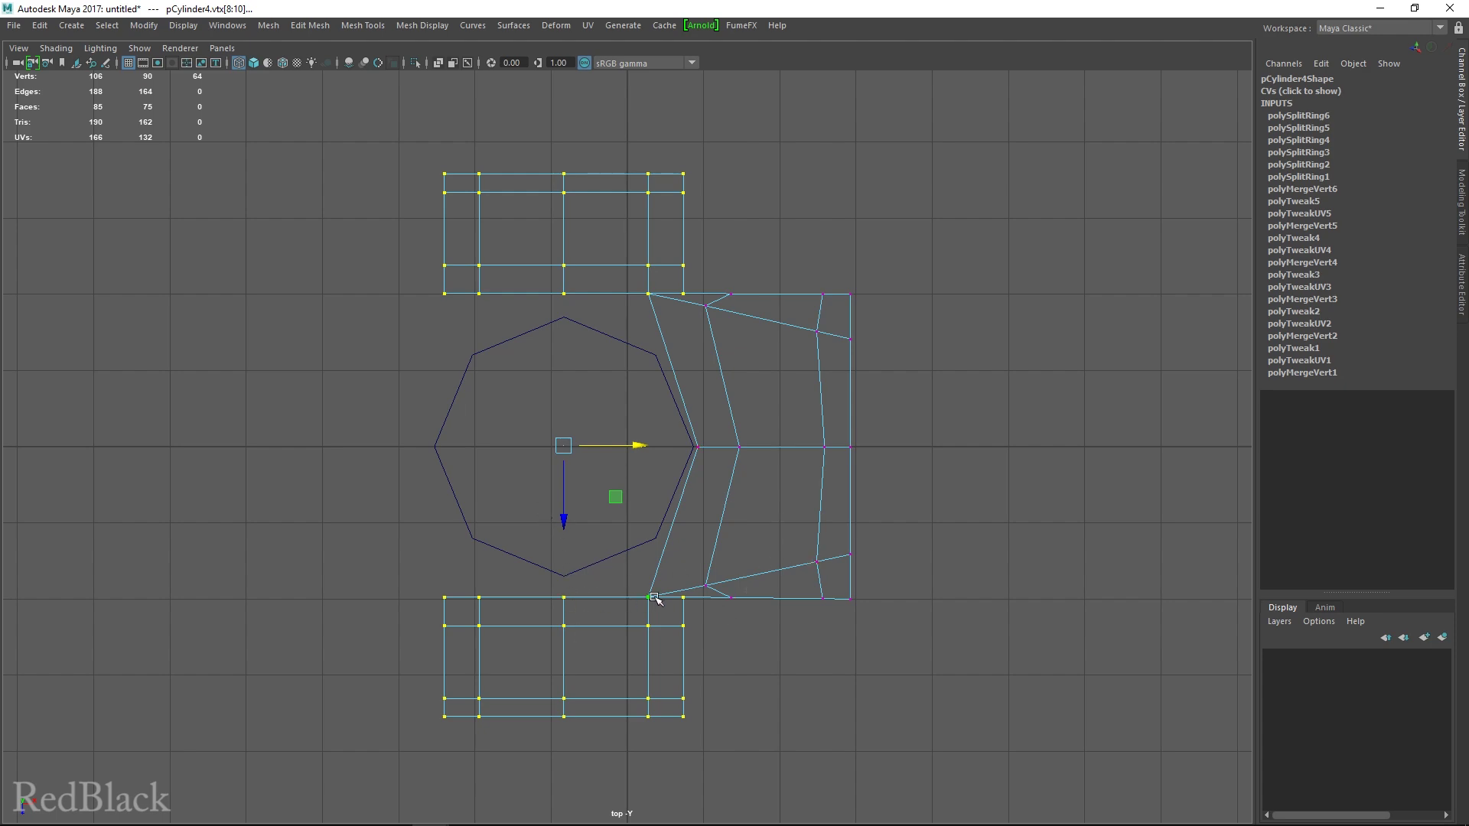
pyautogui.press('F8')
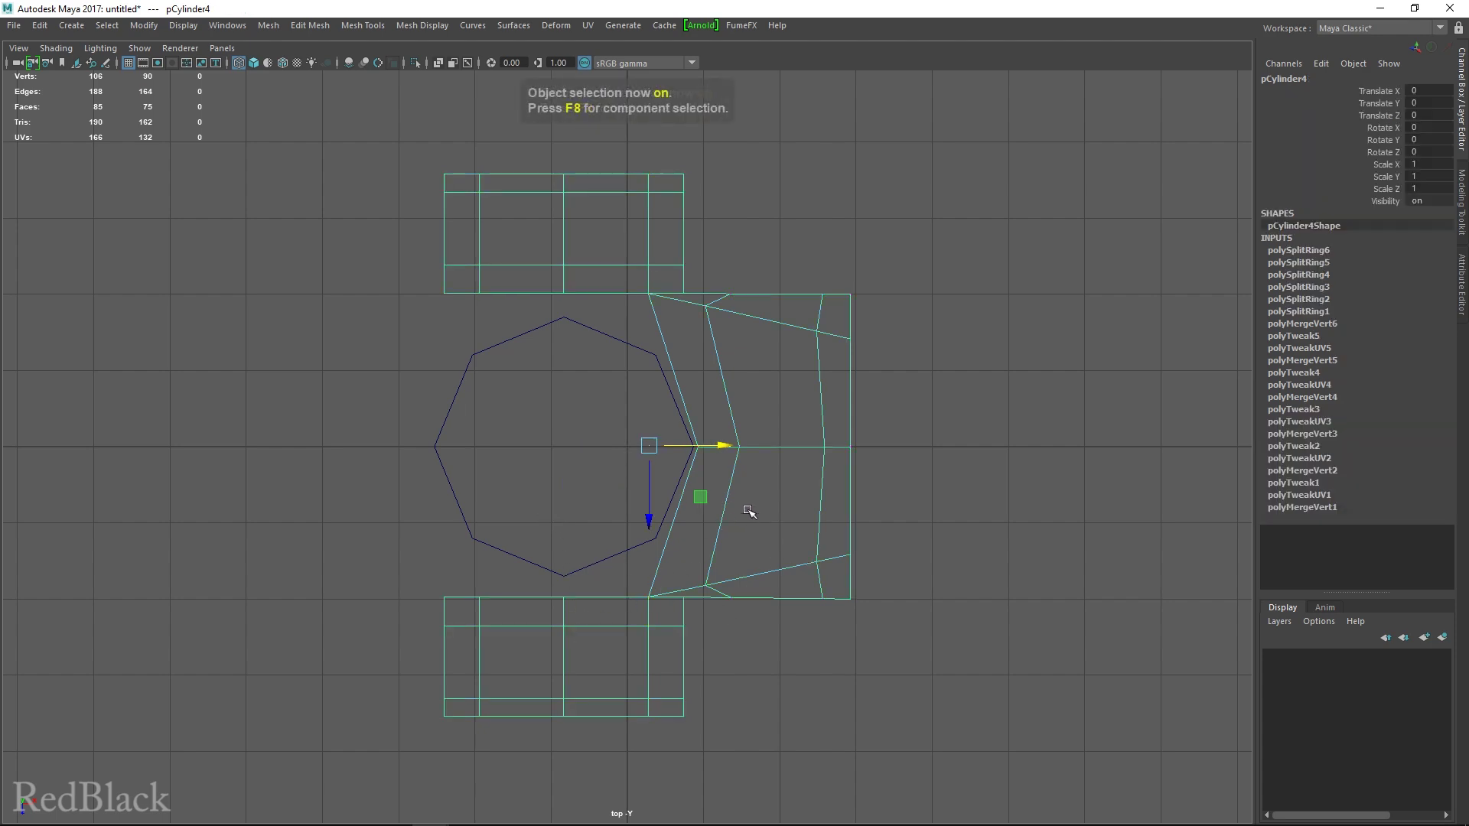
# Step: Scale the body cylinder uniformly to about 1.021, bringing it closer to the front outlet's inner edge
pyautogui.press('space')
pyautogui.press('space')
pyautogui.keyDown('alt'); pyautogui.moveTo(925, 361); pyautogui.dragTo(949, 397); pyautogui.keyUp('alt')
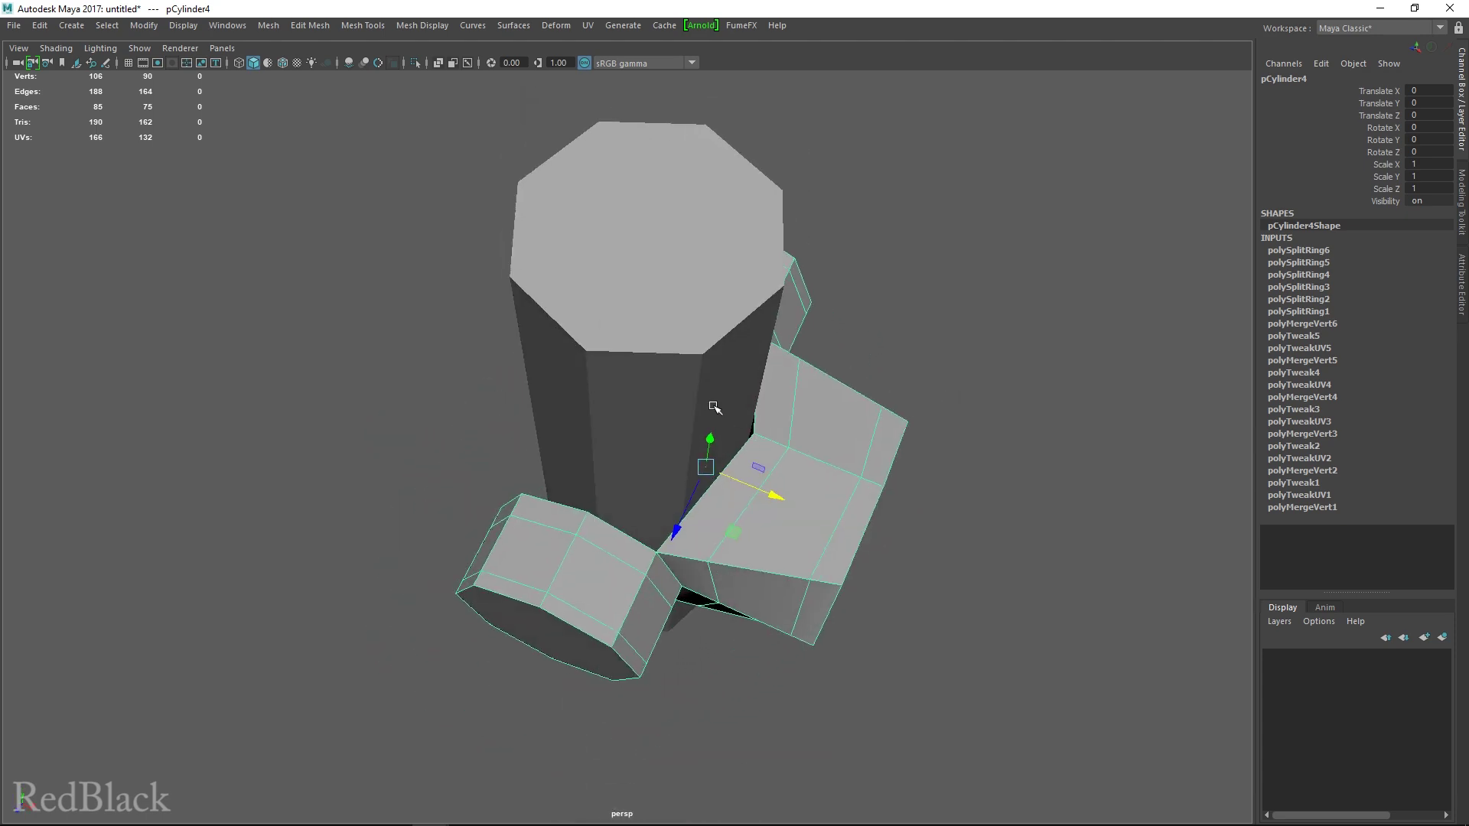
pyautogui.click(724, 447)
pyautogui.press('r')
pyautogui.moveTo(642, 441); pyautogui.dragTo(733, 496)
pyautogui.press('space')
pyautogui.press('space')
pyautogui.scroll(3, 551, 416)
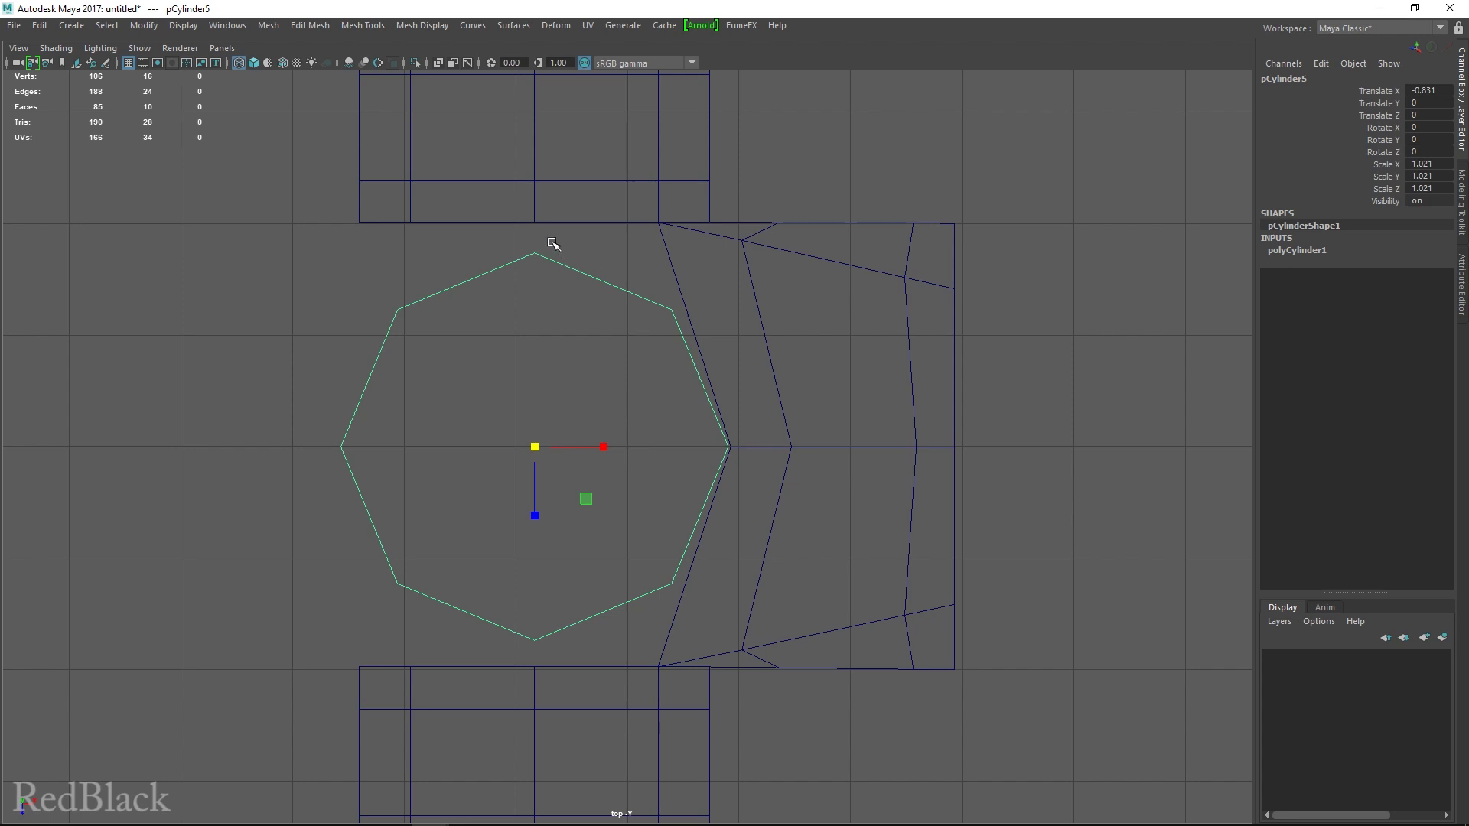
pyautogui.scroll(-3, 696, 238)
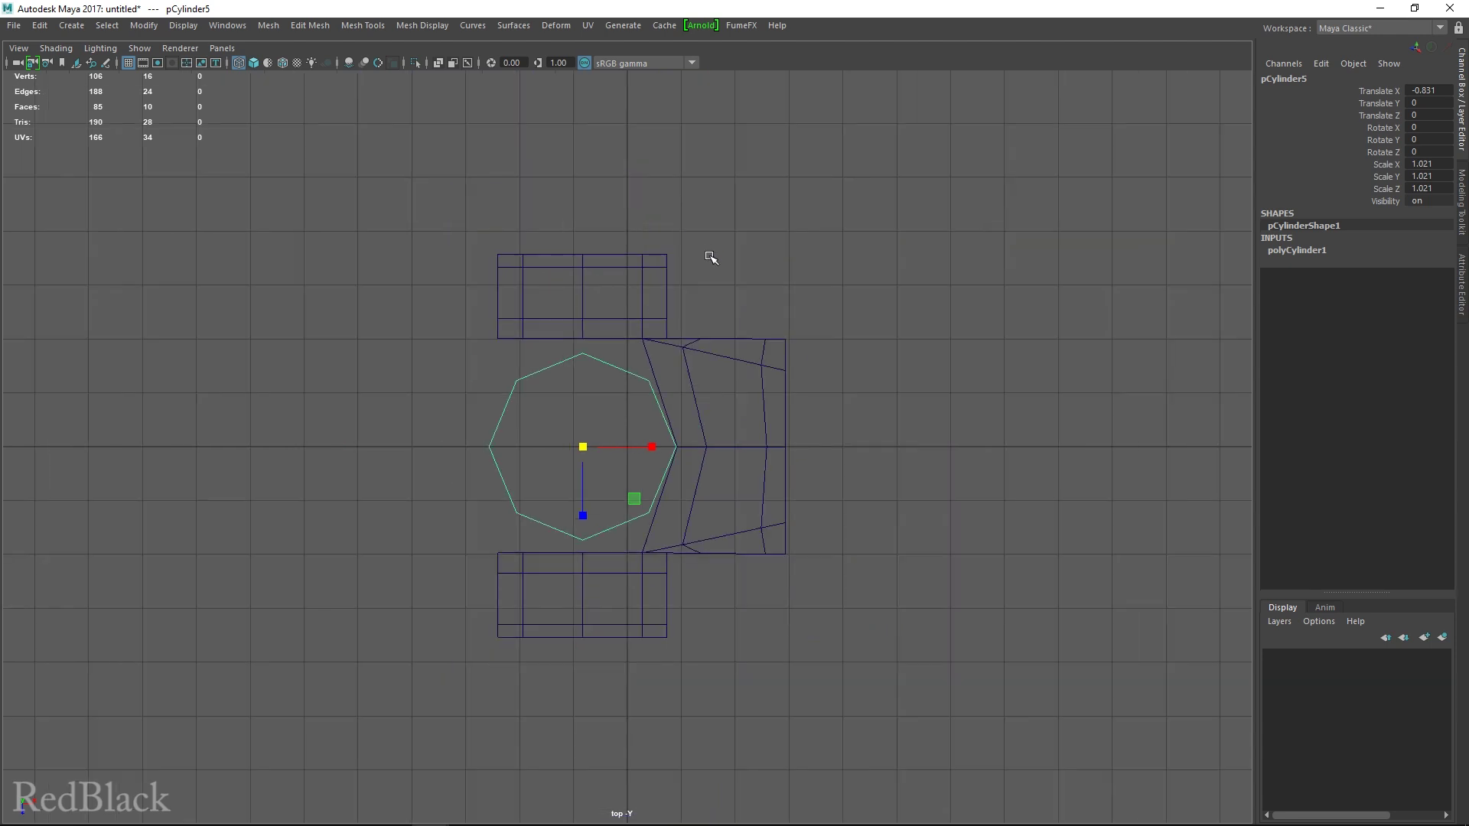
# Step: Scale the outlet mesh's vertices on both sides of the centre line inward along Z, closer to the body cylinder
pyautogui.click(669, 321)
pyautogui.click(672, 311)
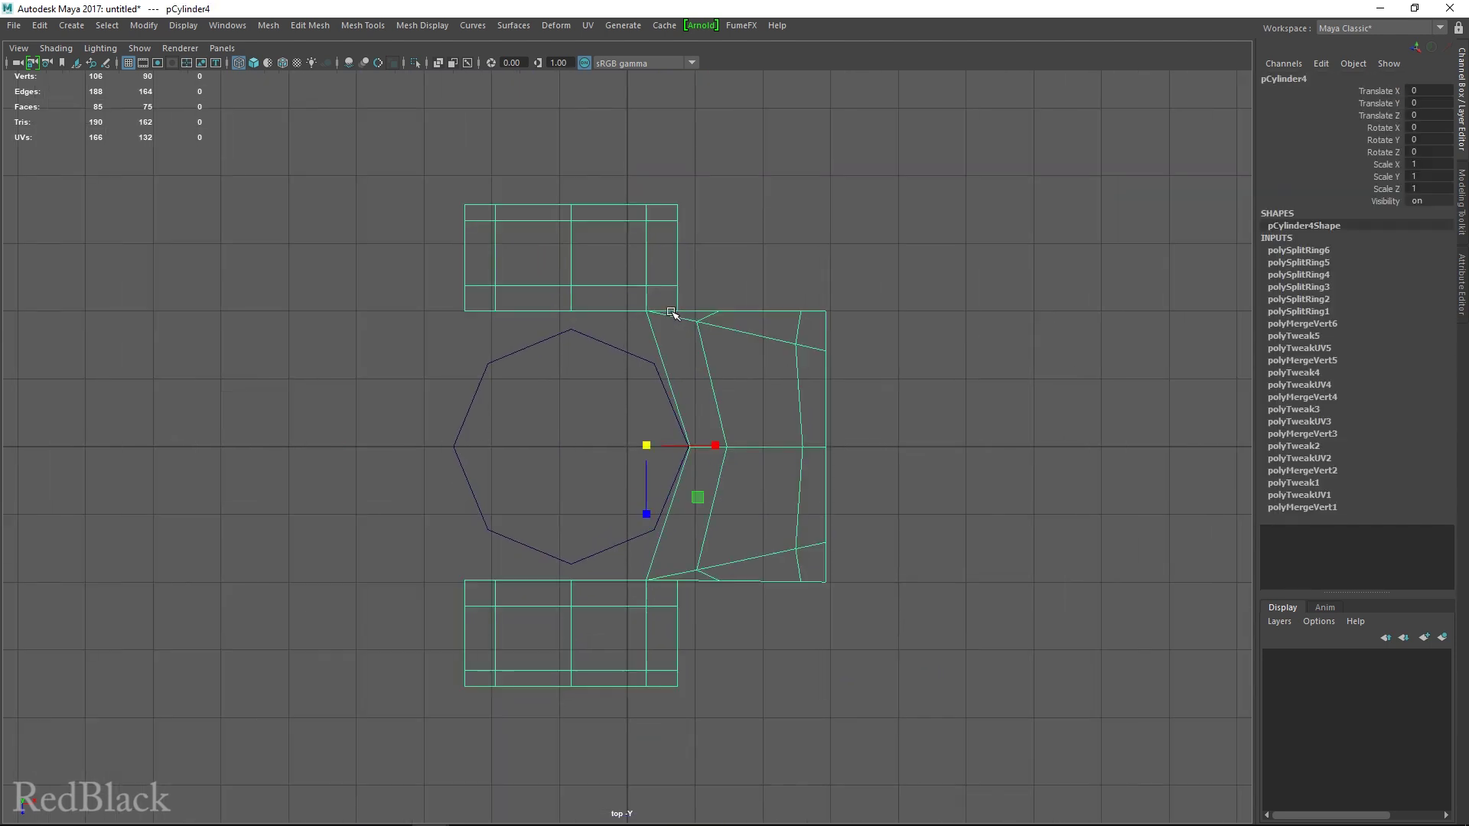
pyautogui.moveTo(671, 314); pyautogui.dragTo(627, 313, button='right')
pyautogui.moveTo(405, 168); pyautogui.dragTo(858, 370)
pyautogui.keyDown('shift'); pyautogui.moveTo(881, 742); pyautogui.dragTo(432, 560); pyautogui.keyUp('shift')
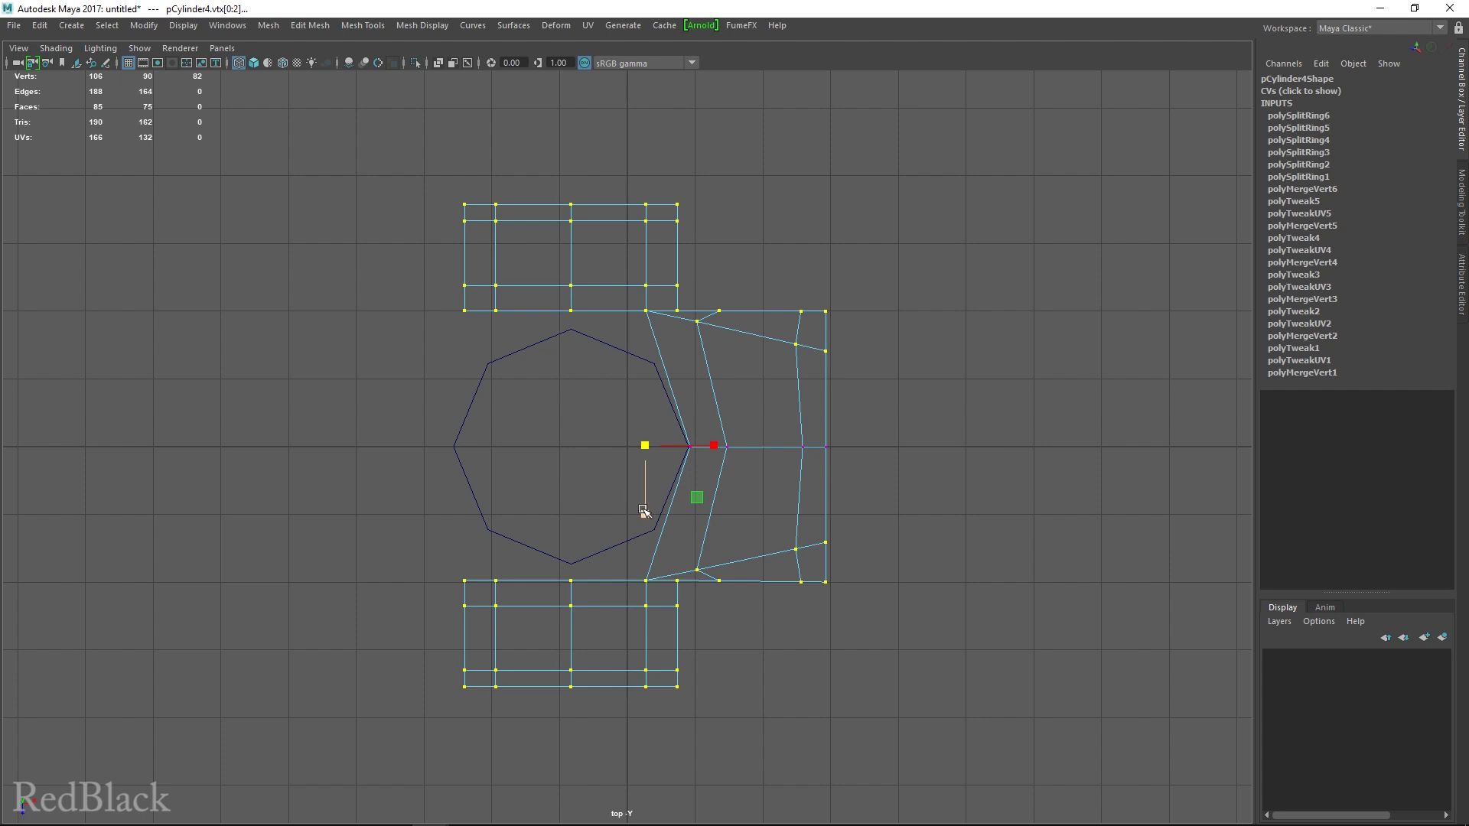
pyautogui.moveTo(644, 511); pyautogui.dragTo(643, 506)
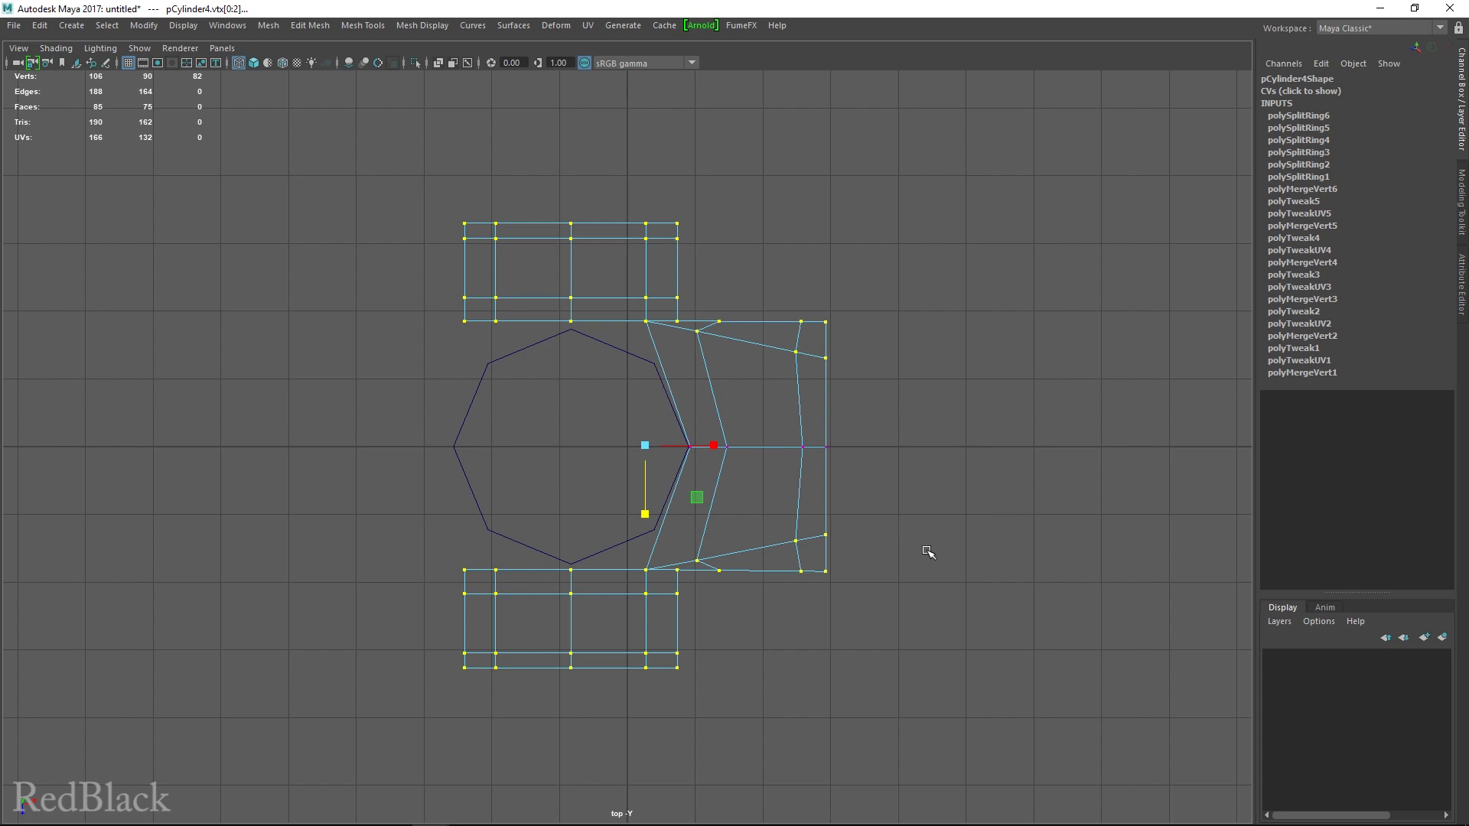
pyautogui.press('F8')
pyautogui.press('space')
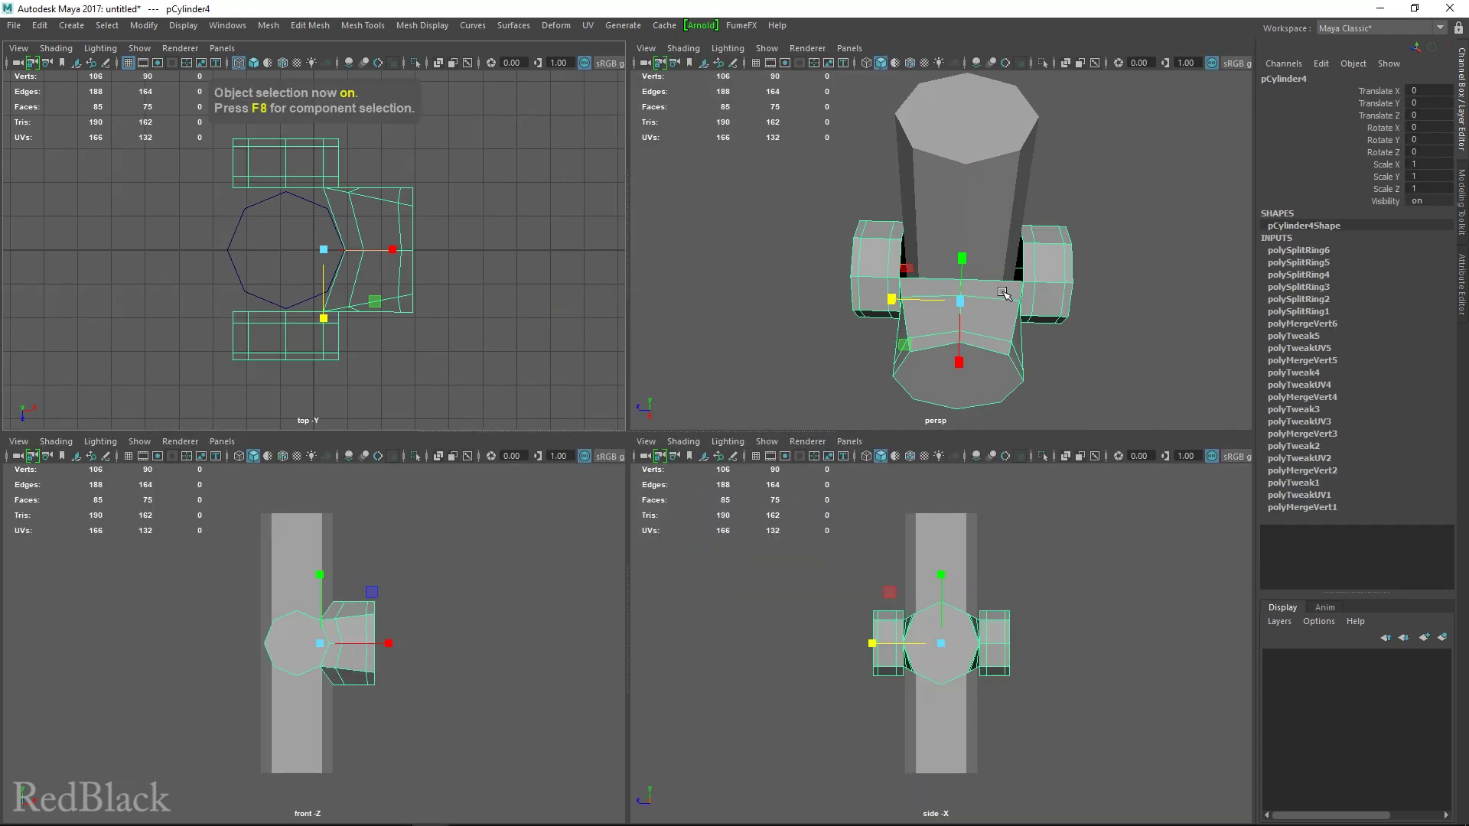
# Step: Check the smoothed outlets against the body cylinder, and show the outlet mesh unsmoothed in a wireframe front view
pyautogui.press('space')
pyautogui.click(1042, 368)
pyautogui.keyDown('alt'); pyautogui.moveTo(1017, 406); pyautogui.dragTo(616, 426); pyautogui.keyUp('alt')
pyautogui.click(617, 426)
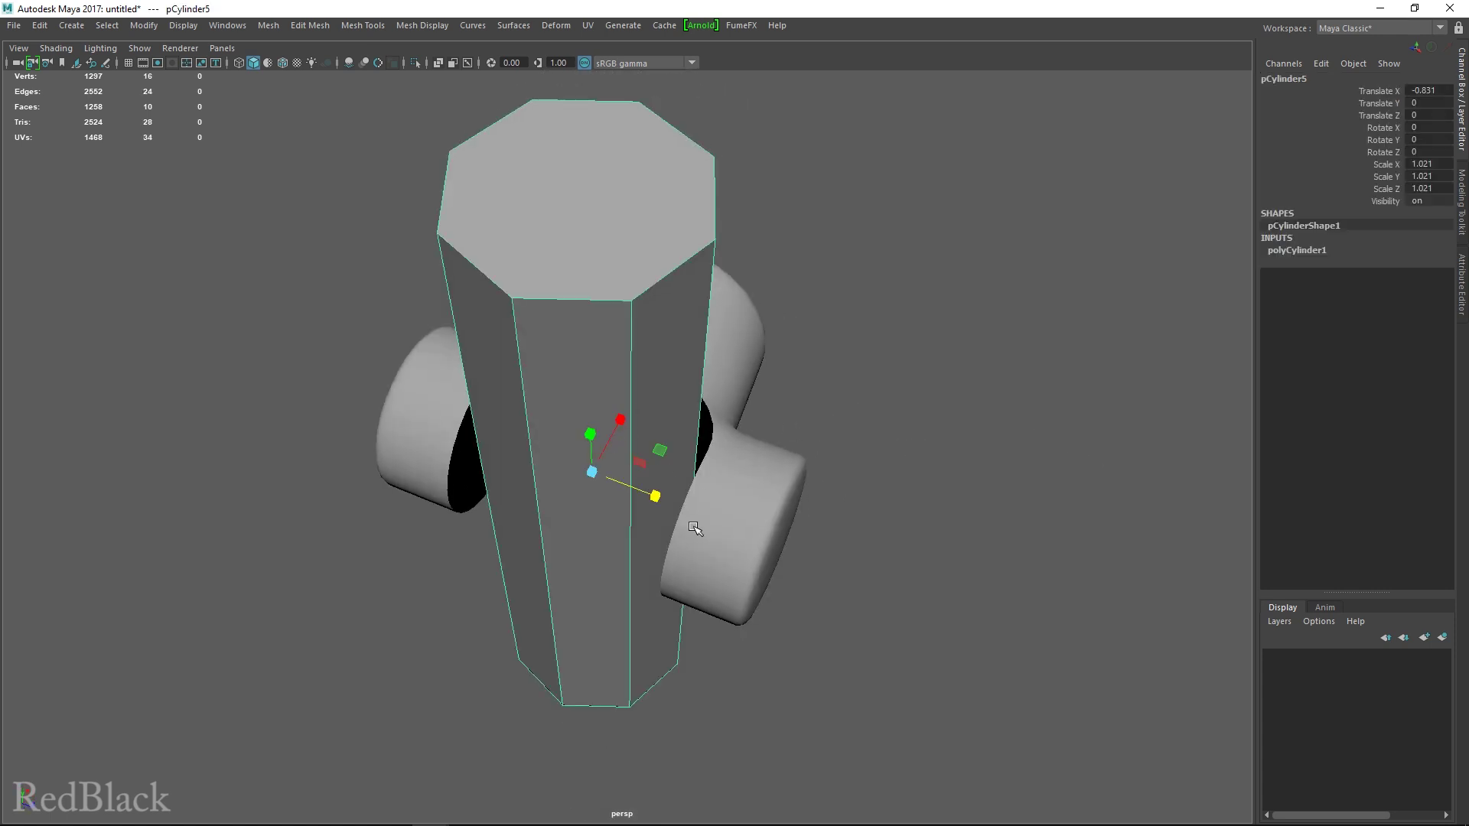
pyautogui.keyDown('alt'); pyautogui.moveTo(695, 528); pyautogui.dragTo(427, 444); pyautogui.keyUp('alt')
pyautogui.press('space')
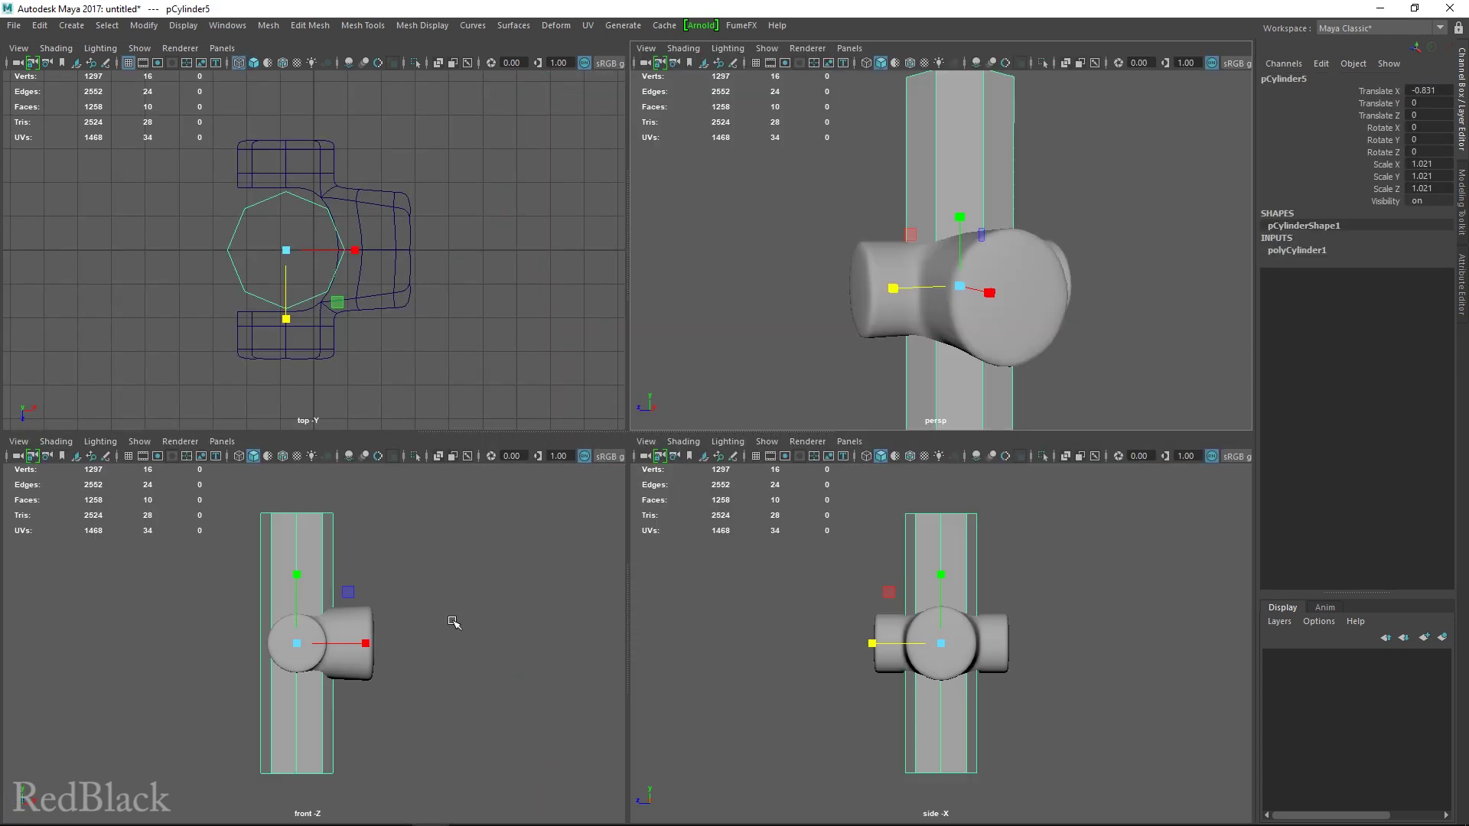
pyautogui.press('4')
pyautogui.press('space')
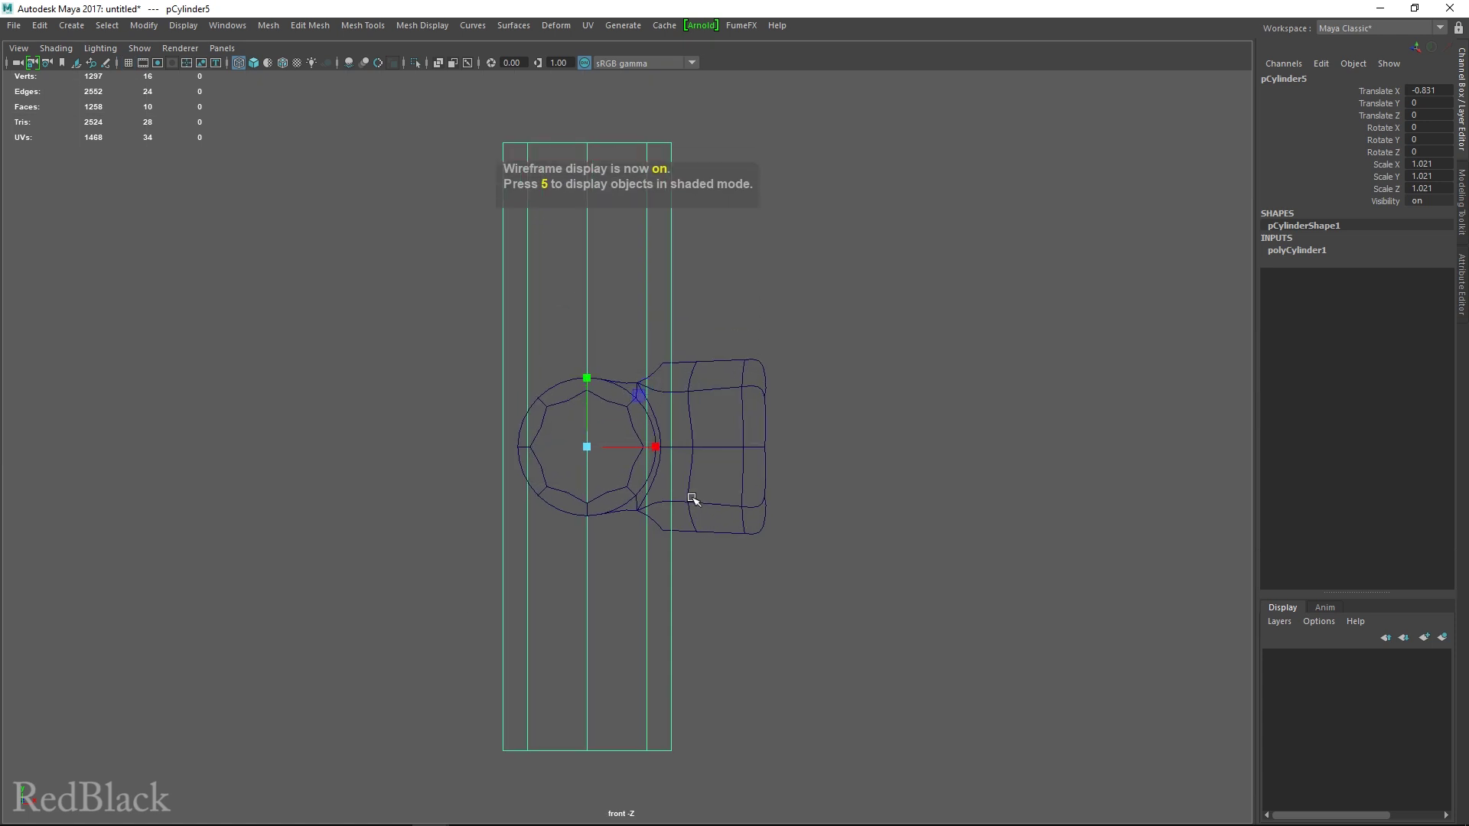
pyautogui.scroll(3, 696, 494)
pyautogui.click(765, 358)
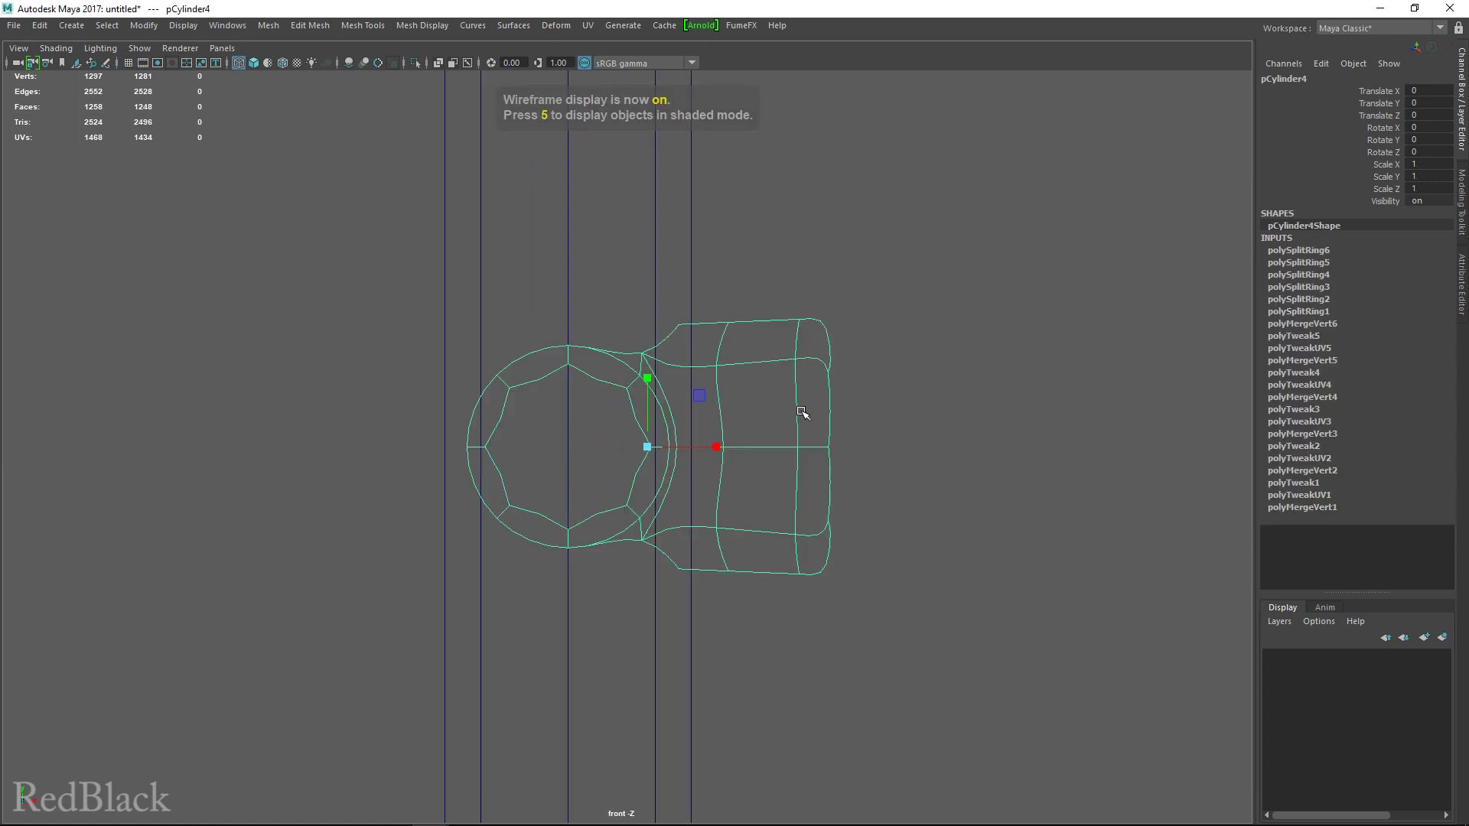
pyautogui.press('1')
pyautogui.keyDown('alt'); pyautogui.moveTo(736, 401); pyautogui.dragTo(836, 463, button='middle'); pyautogui.keyUp('alt')
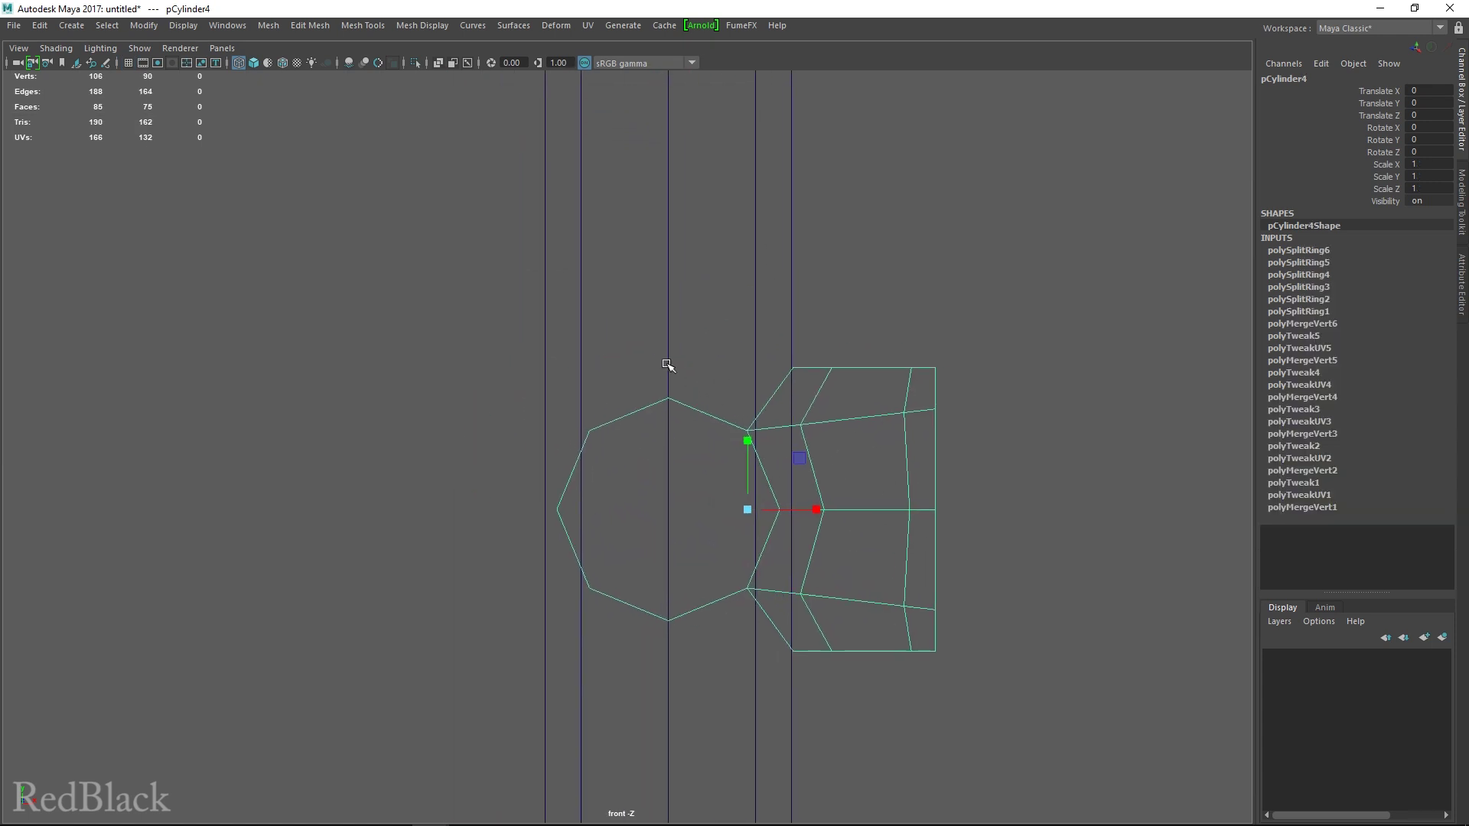
# Step: Insert two edge loops around the body cylinder, one just above and one just below the front outlet
pyautogui.keyDown('shift'); pyautogui.moveTo(667, 364); pyautogui.dragTo(585, 388, button='right'); pyautogui.keyUp('shift')
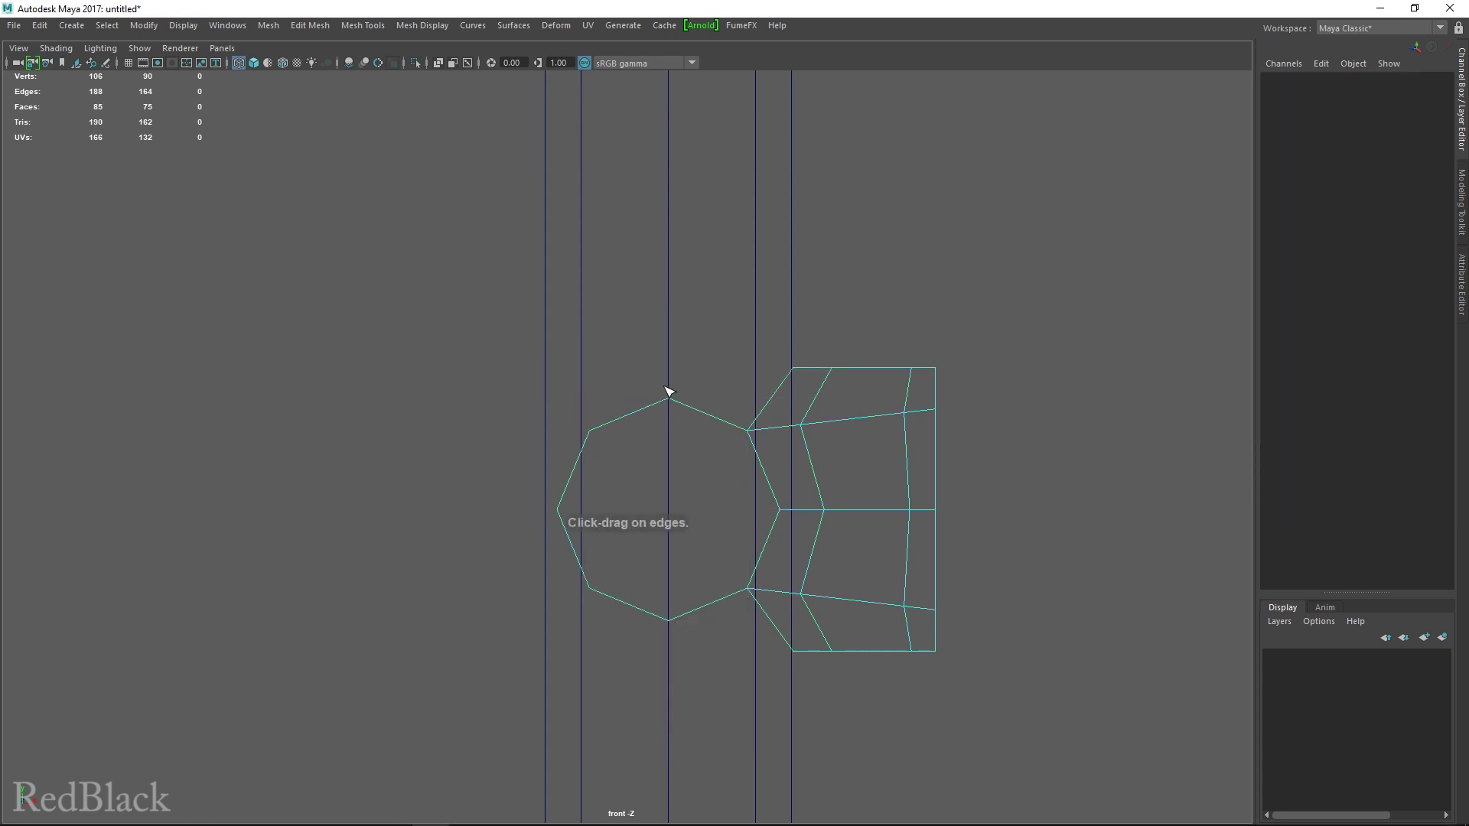
pyautogui.click(792, 357)
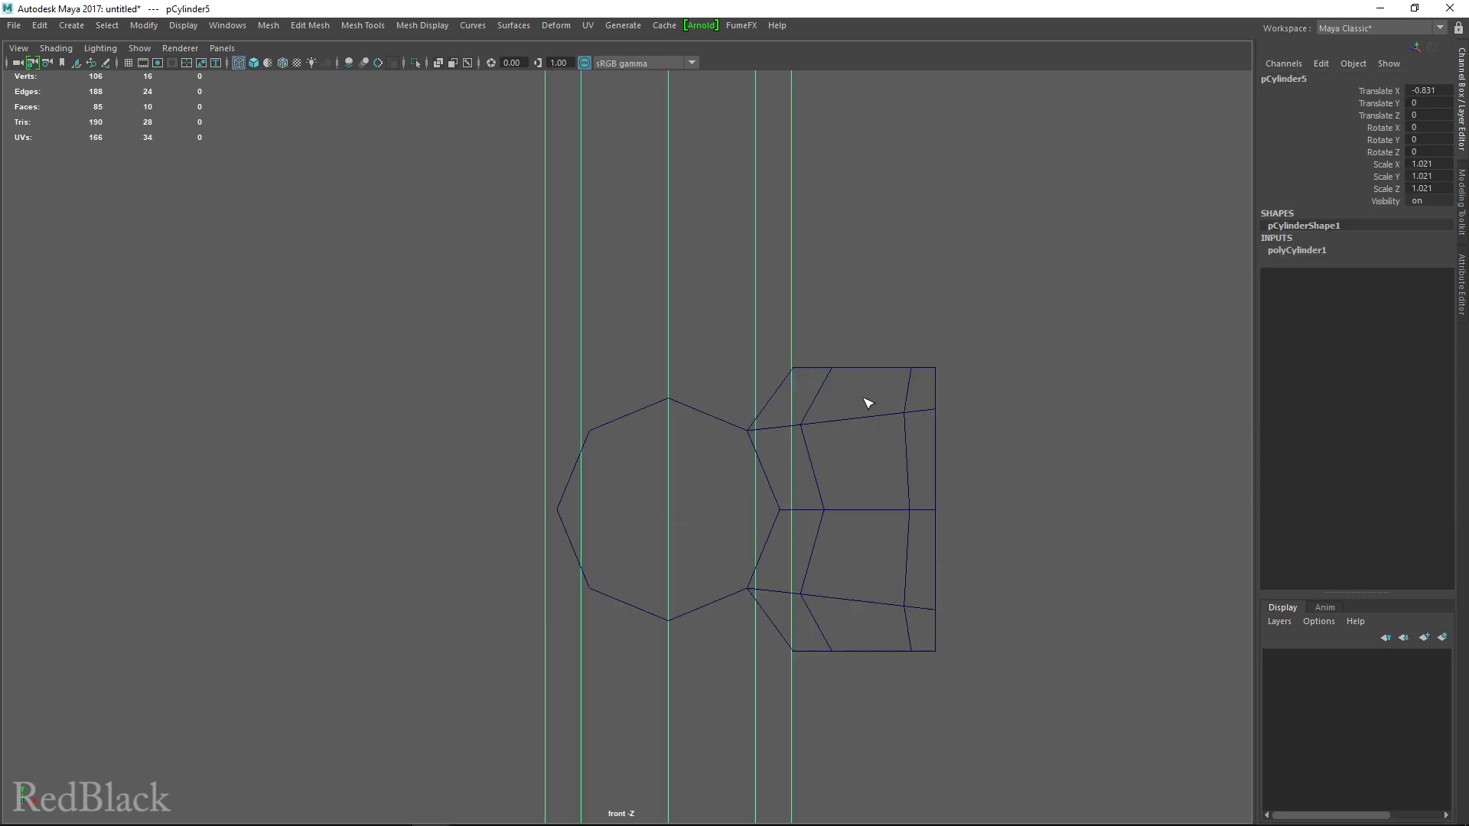
pyautogui.click(778, 325)
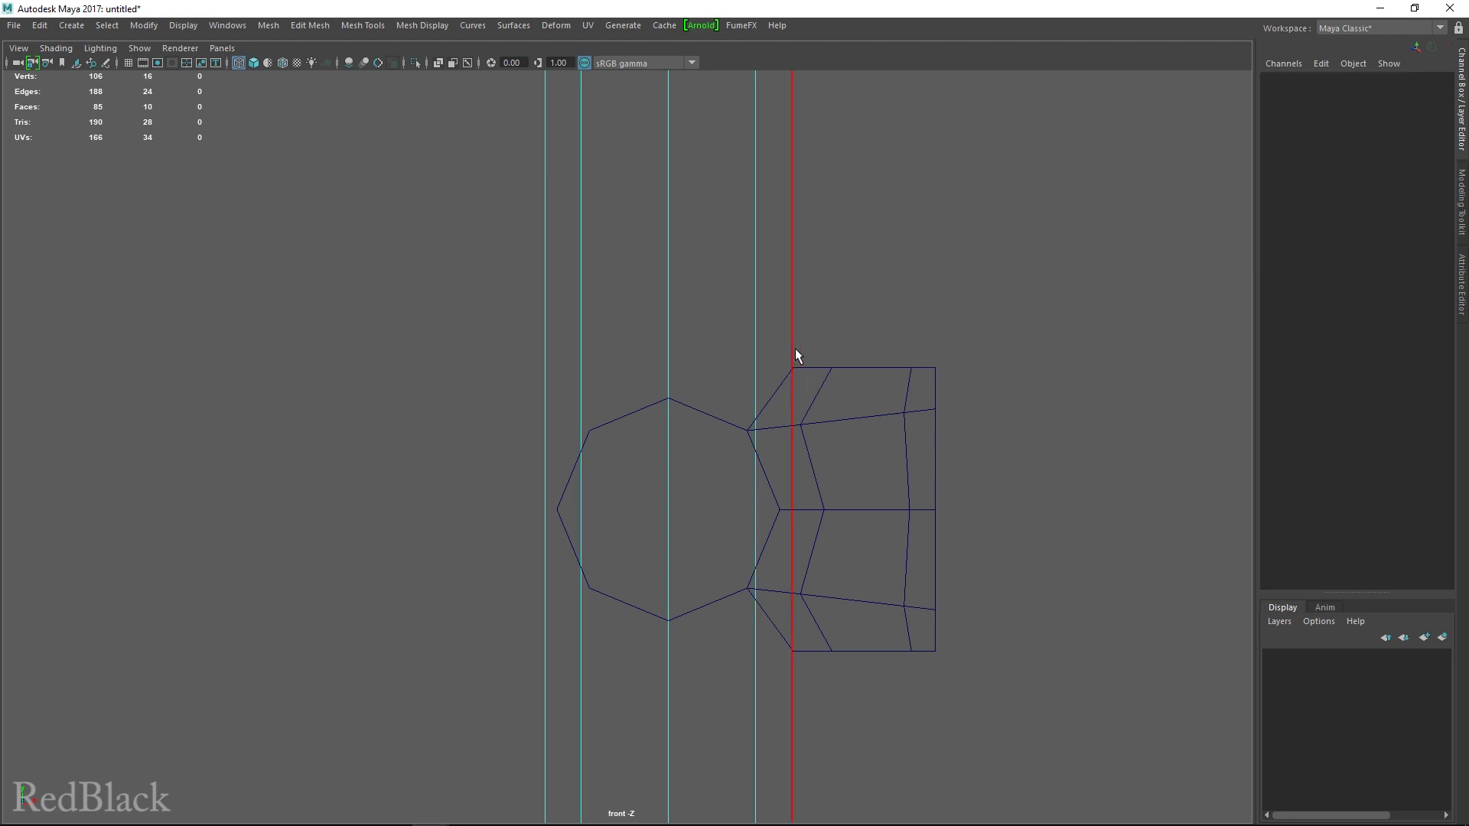
pyautogui.press('F8')
pyautogui.keyDown('shift'); pyautogui.moveTo(699, 356); pyautogui.dragTo(691, 364, button='right'); pyautogui.keyUp('shift')
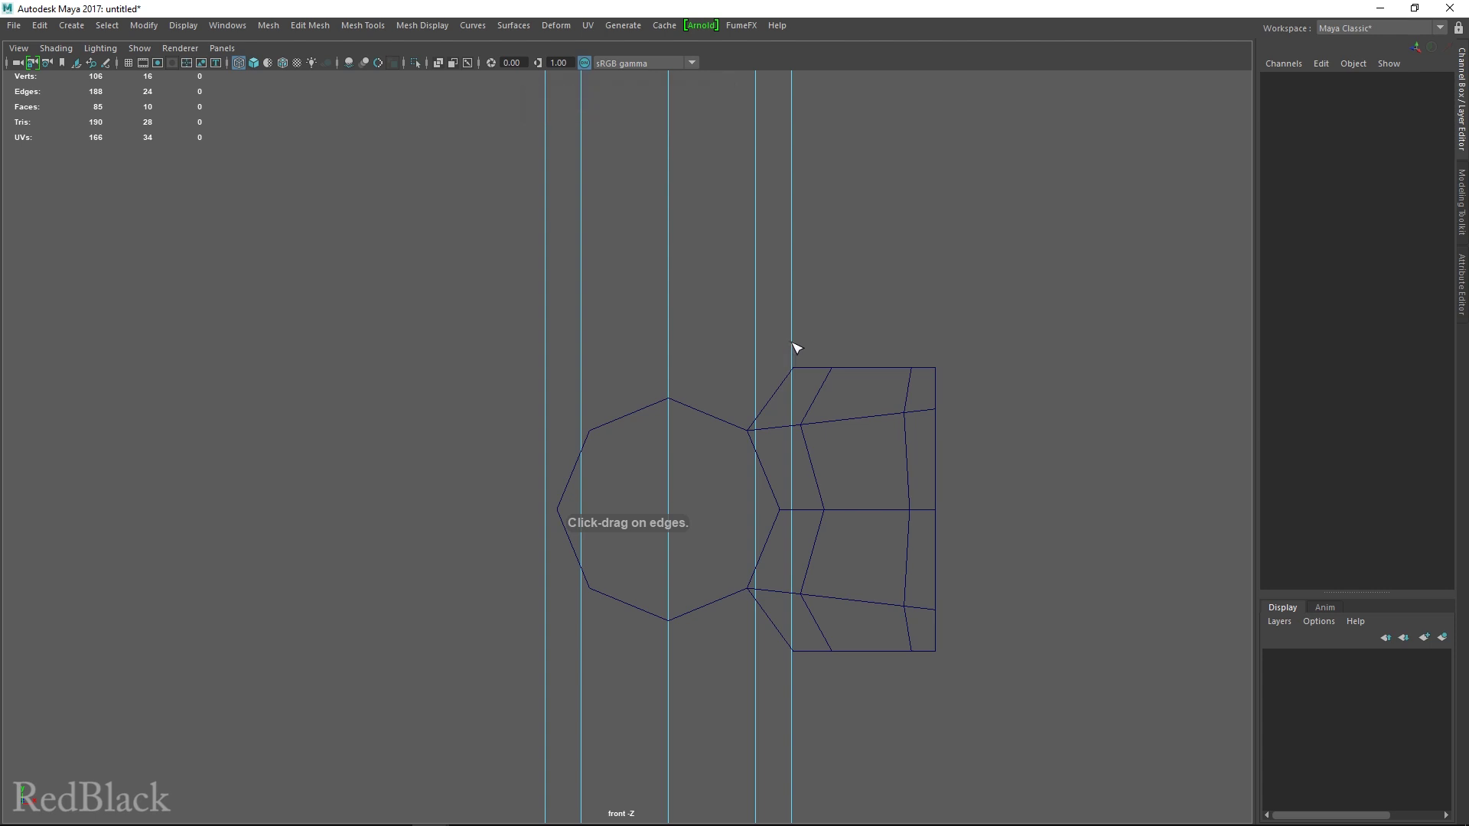
pyautogui.moveTo(793, 349); pyautogui.dragTo(799, 366)
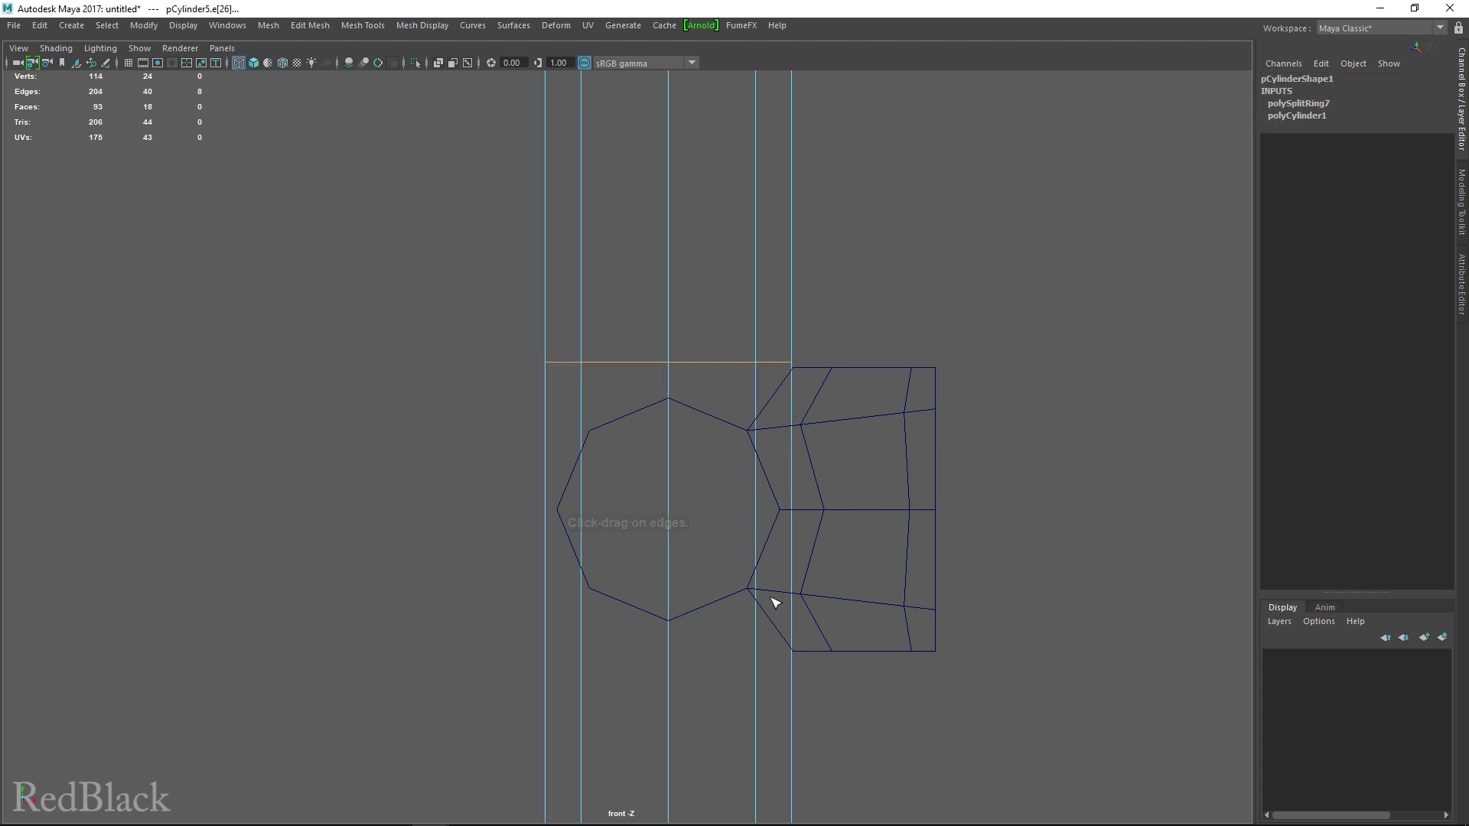
pyautogui.moveTo(796, 658); pyautogui.dragTo(796, 658)
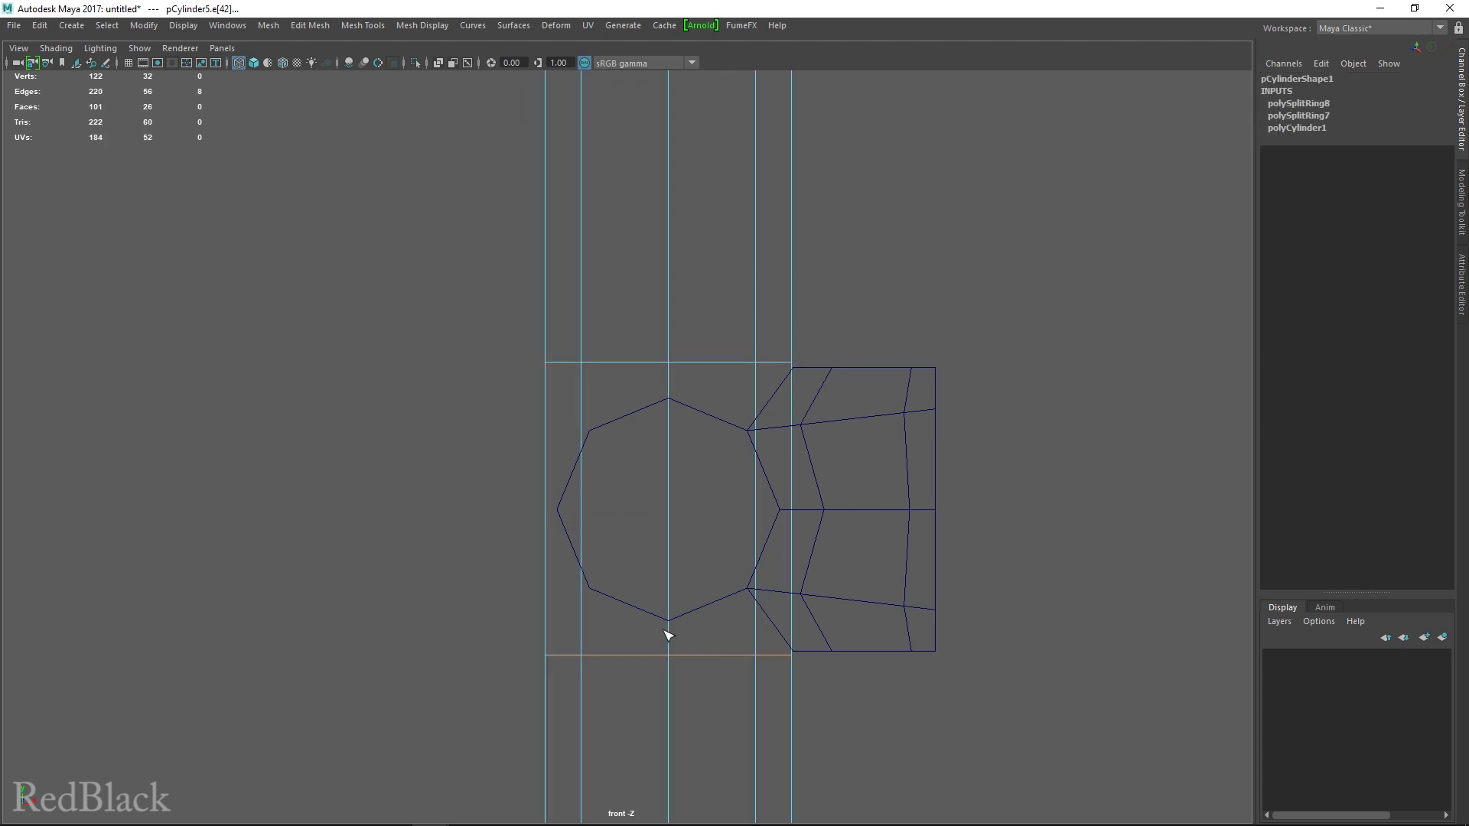
# Step: In the wireframe side view, insert another edge loop around the body cylinder at the outlets' horizontal centre line
pyautogui.press('space')
pyautogui.press('space')
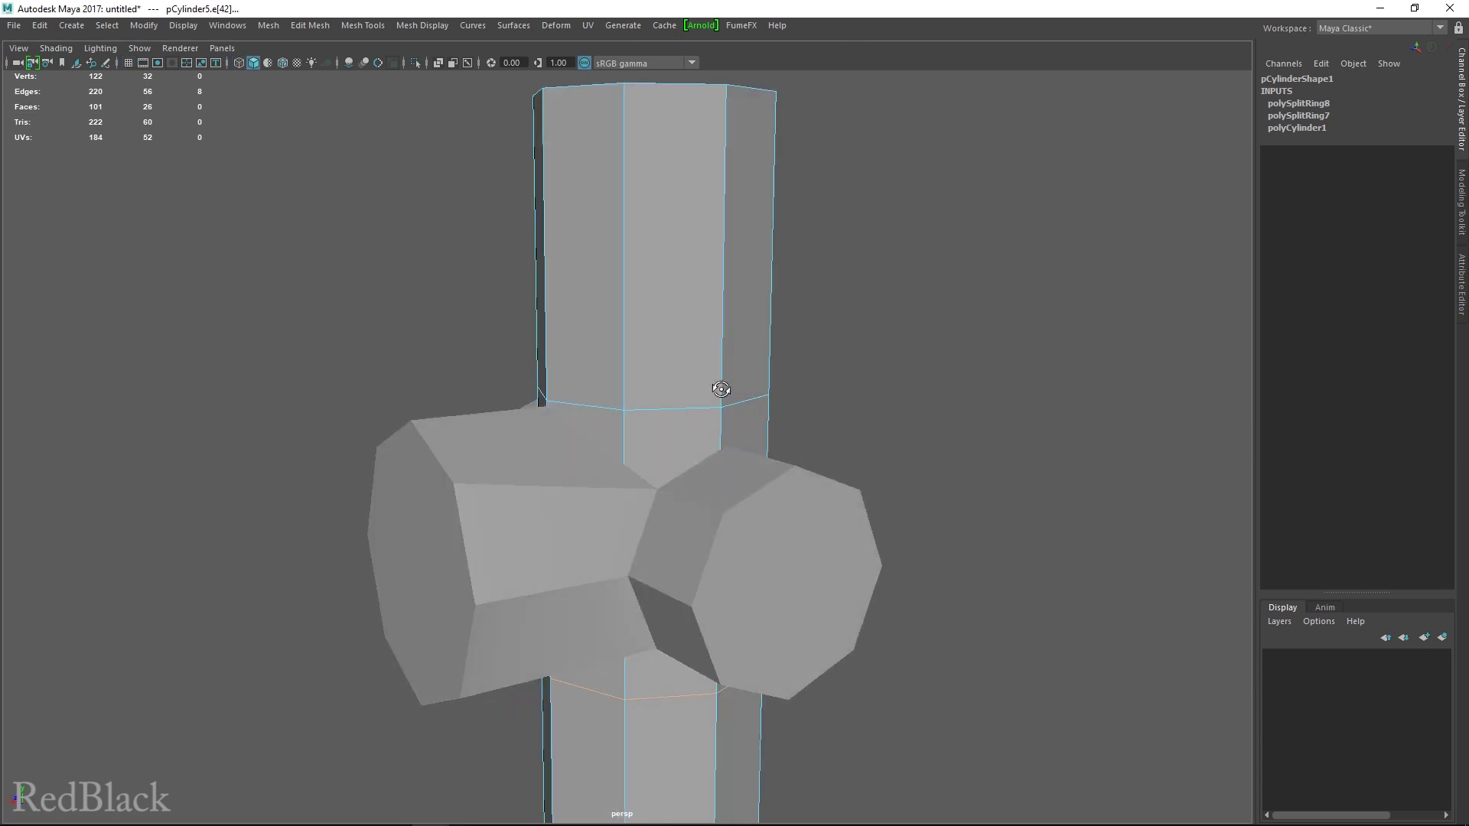
pyautogui.keyDown('alt'); pyautogui.moveTo(714, 388); pyautogui.dragTo(799, 421); pyautogui.keyUp('alt')
pyautogui.press('space')
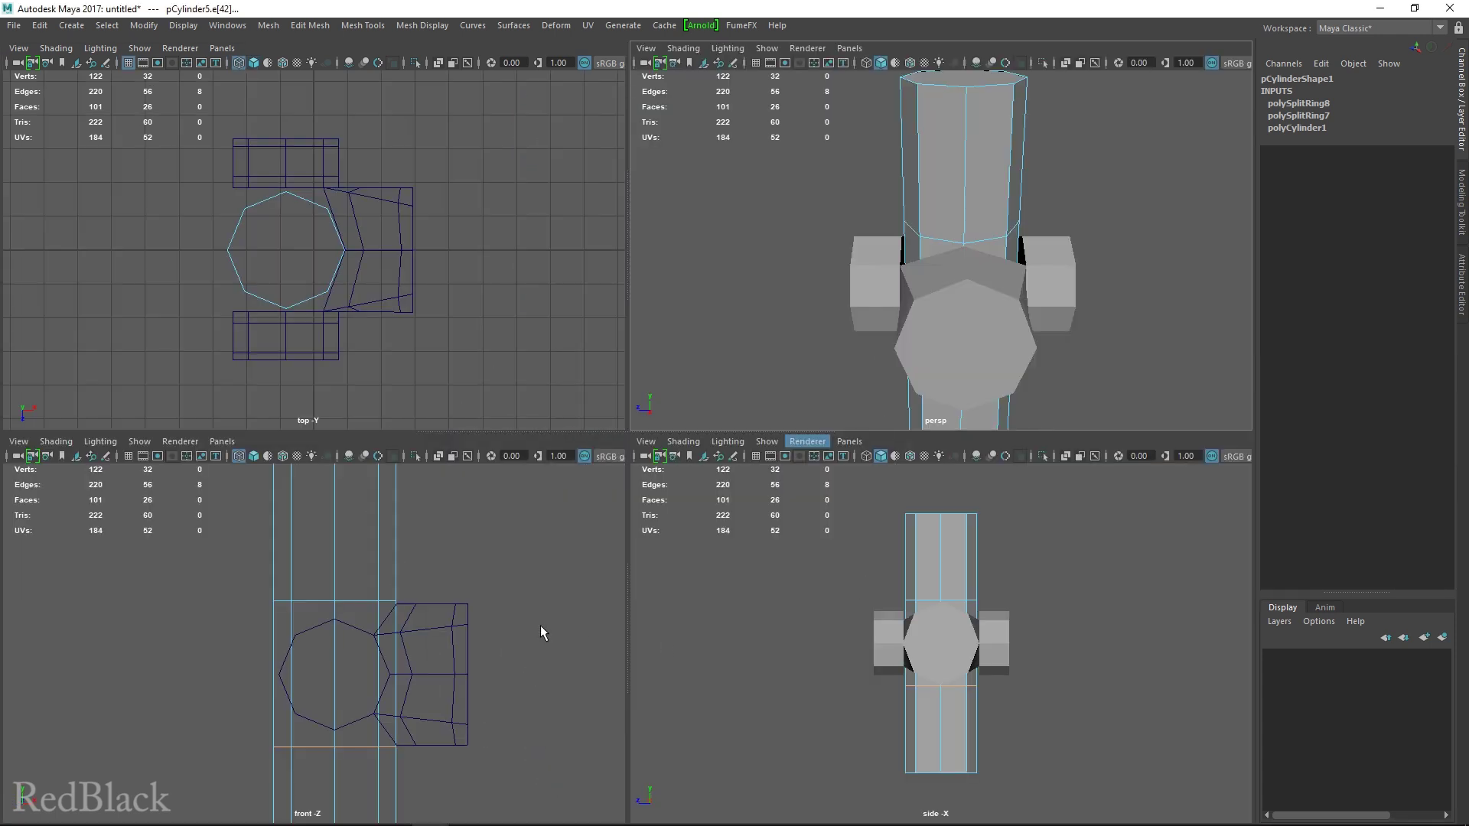
pyautogui.press('space')
pyautogui.press('4')
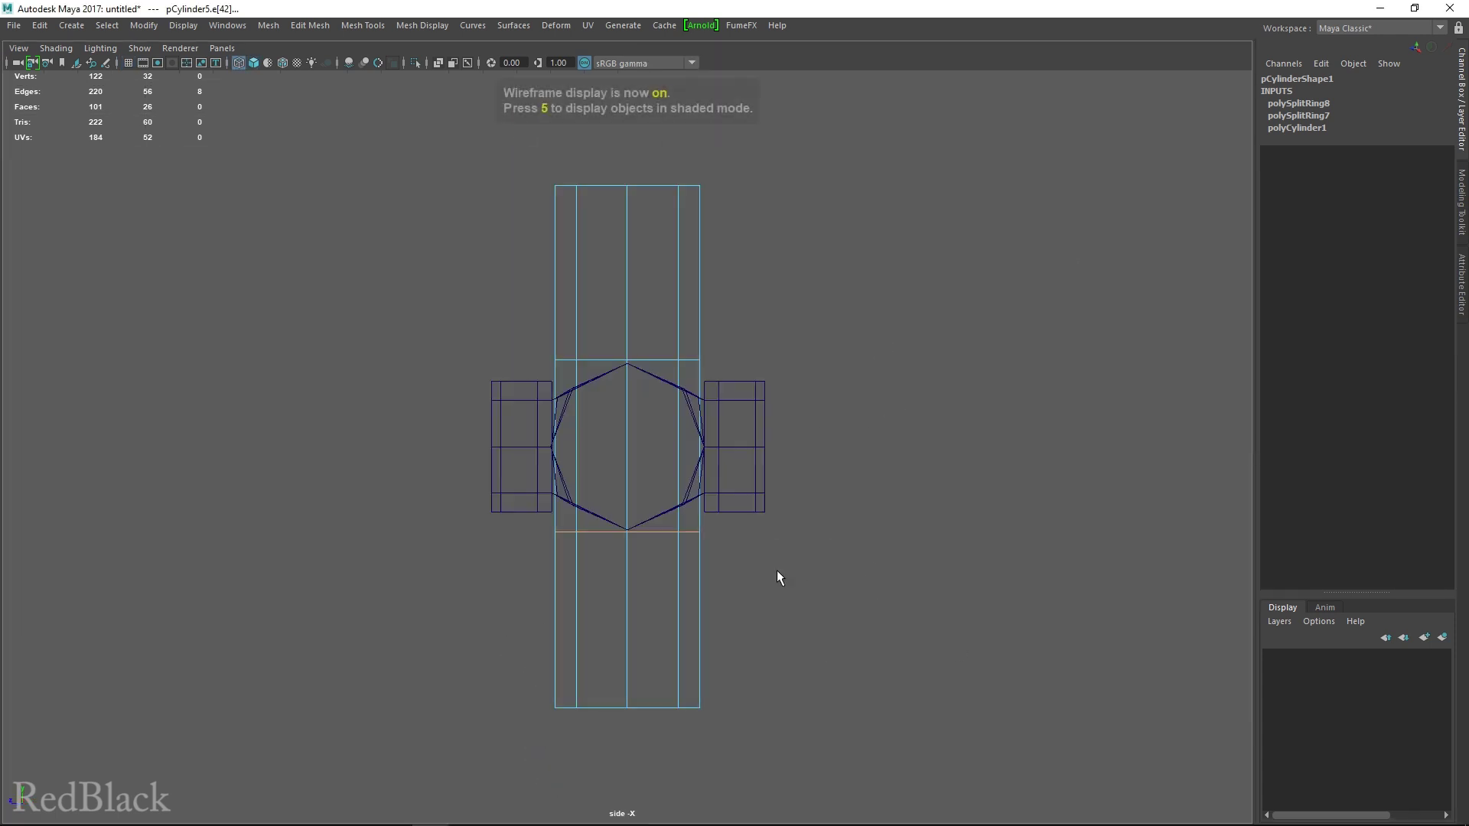
pyautogui.scroll(3, 681, 516)
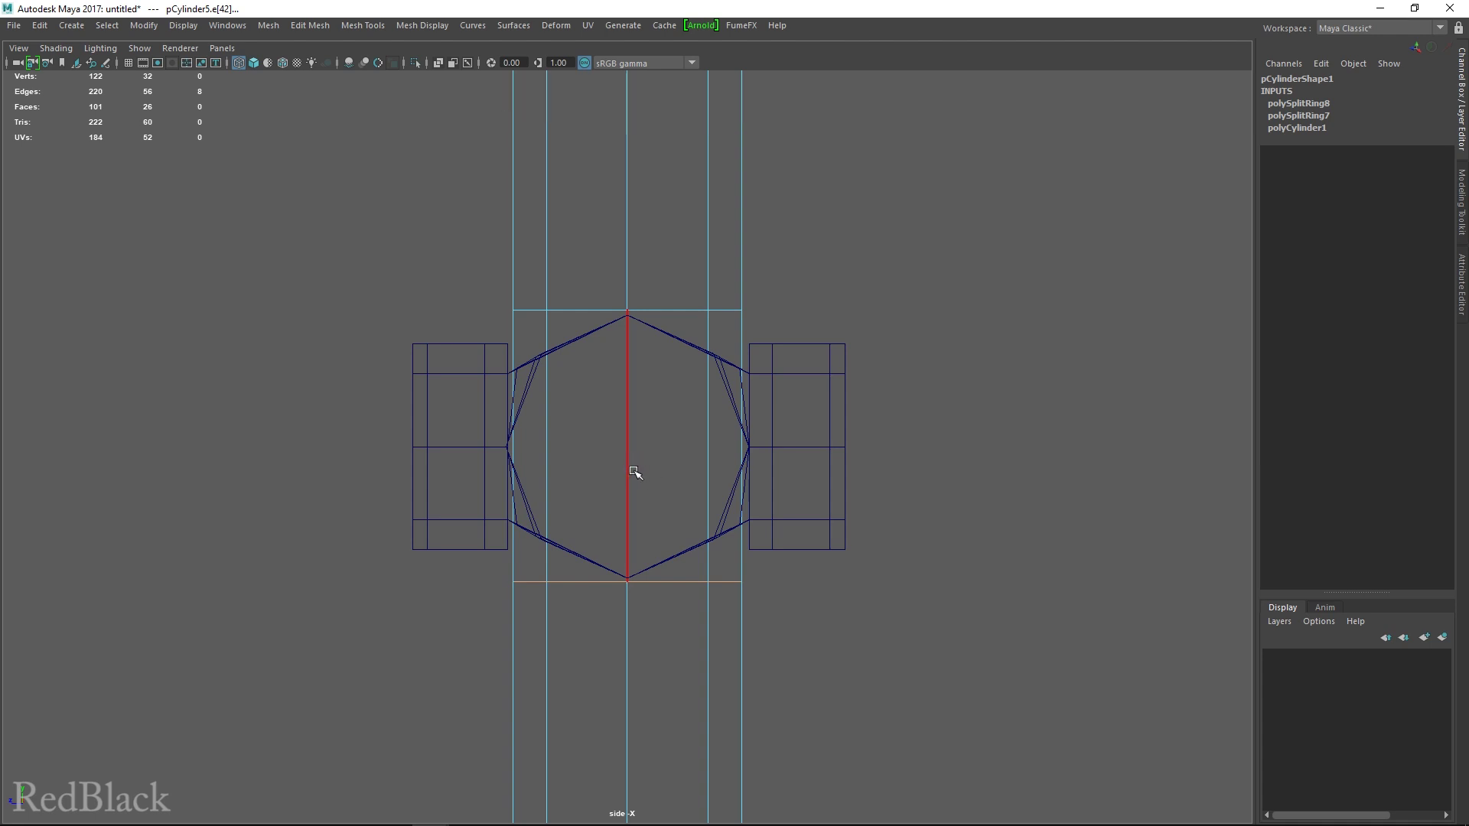
pyautogui.press('F8')
pyautogui.keyDown('shift'); pyautogui.moveTo(626, 434); pyautogui.dragTo(575, 460, button='right'); pyautogui.keyUp('shift')
pyautogui.moveTo(627, 453); pyautogui.dragTo(631, 451)
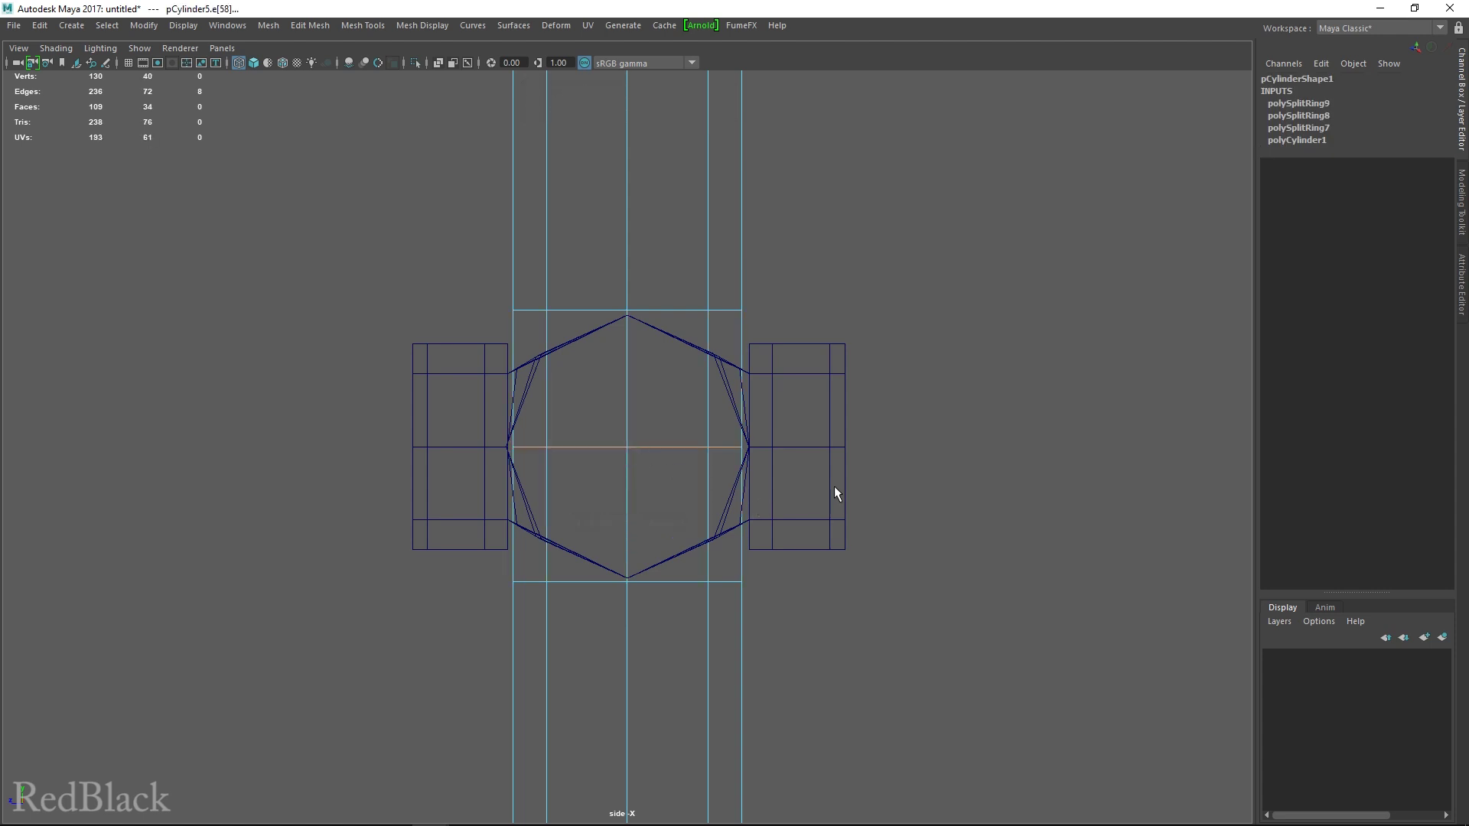
pyautogui.press('F8')
# Step: Examine from all around how the body cylinder's edge loops line up with the inner corners of the outlets
pyautogui.press('space')
pyautogui.press('space')
pyautogui.keyDown('alt'); pyautogui.moveTo(859, 346); pyautogui.dragTo(631, 467); pyautogui.keyUp('alt')
pyautogui.scroll(2, 698, 504)
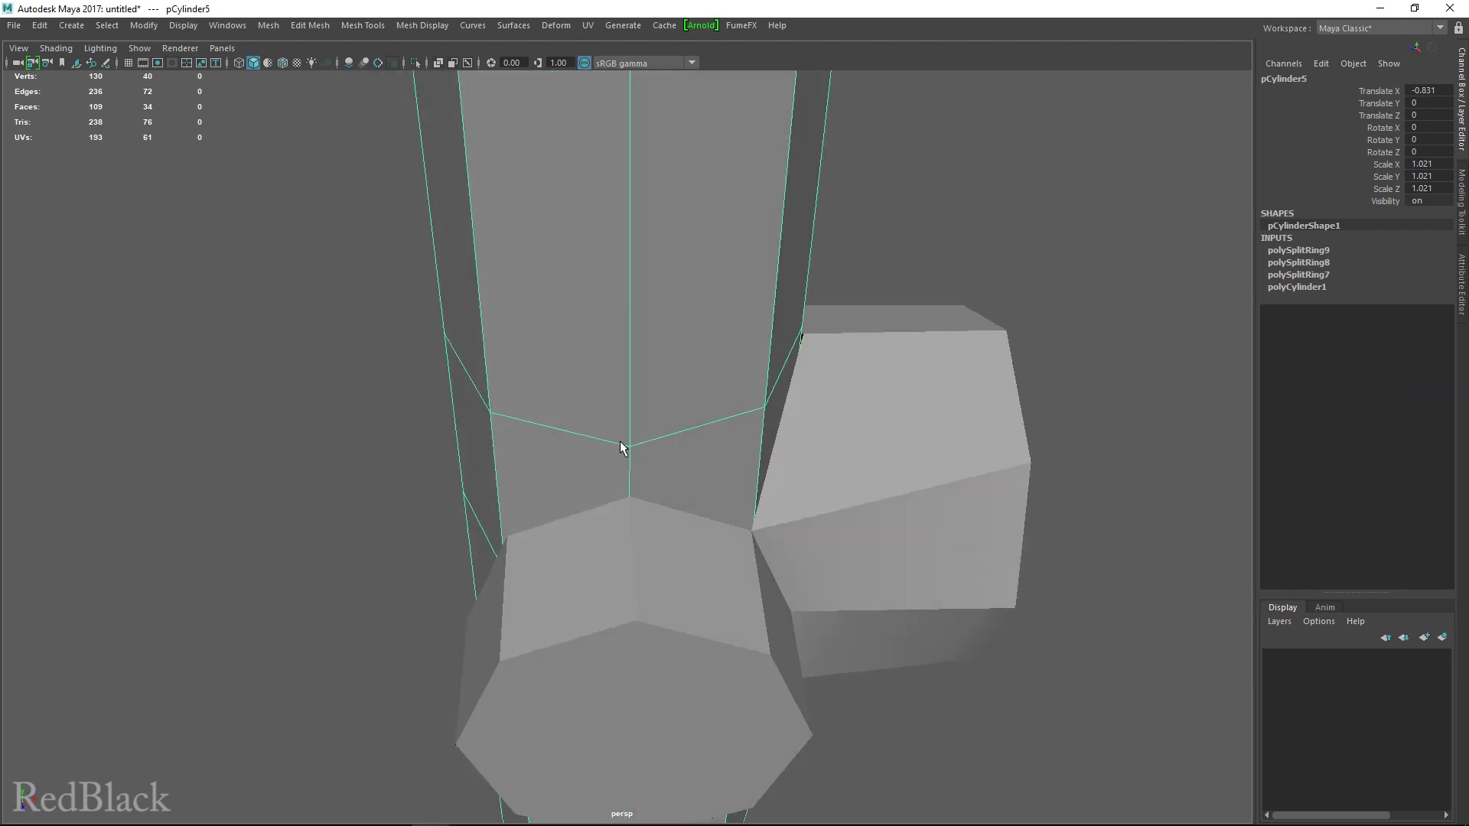
pyautogui.keyDown('alt'); pyautogui.moveTo(501, 443); pyautogui.dragTo(621, 711); pyautogui.keyUp('alt')
pyautogui.keyDown('alt'); pyautogui.moveTo(704, 570); pyautogui.dragTo(814, 488); pyautogui.keyUp('alt')
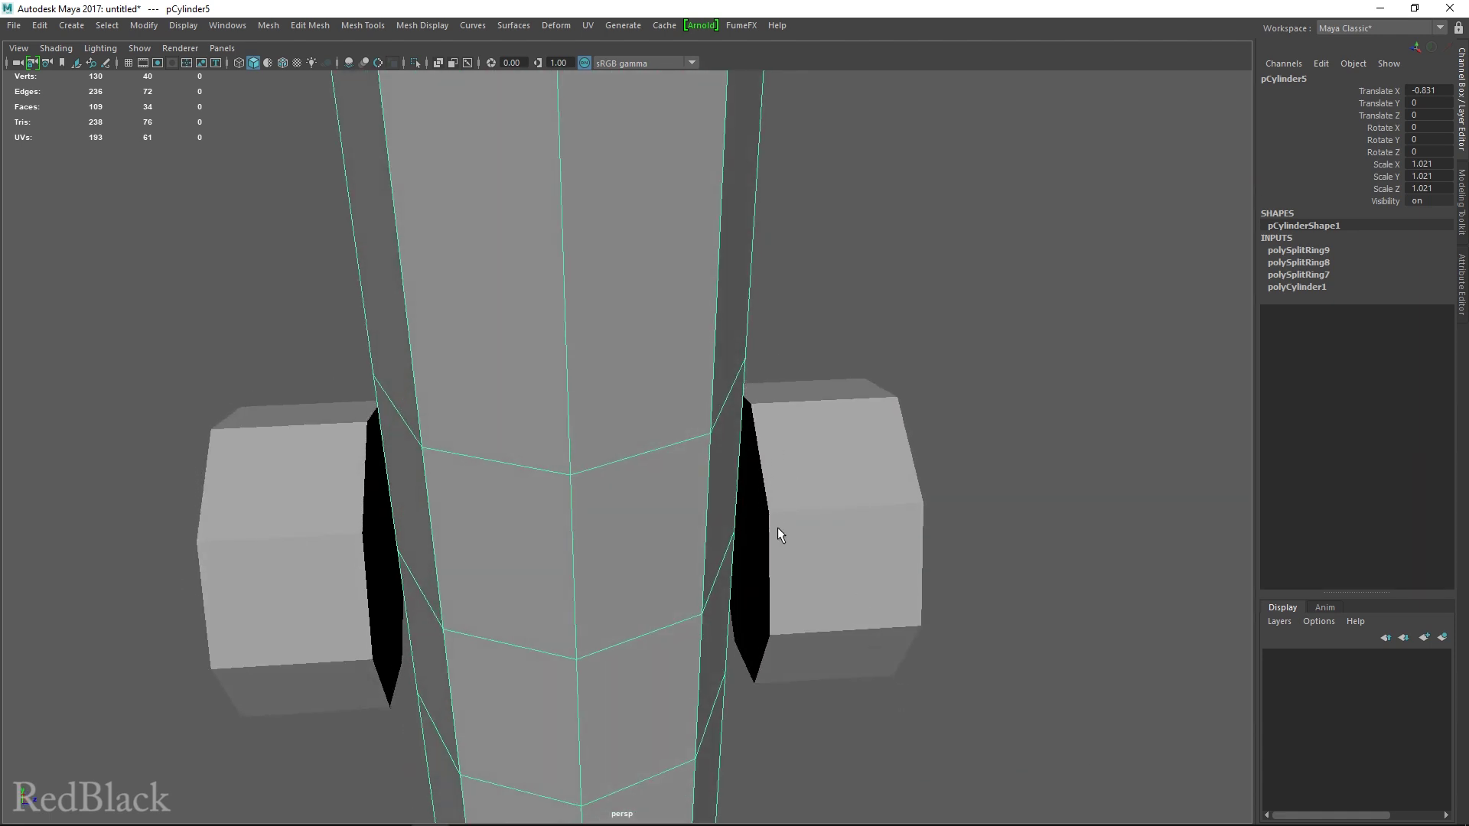
pyautogui.keyDown('alt'); pyautogui.moveTo(771, 660); pyautogui.dragTo(644, 636); pyautogui.keyUp('alt')
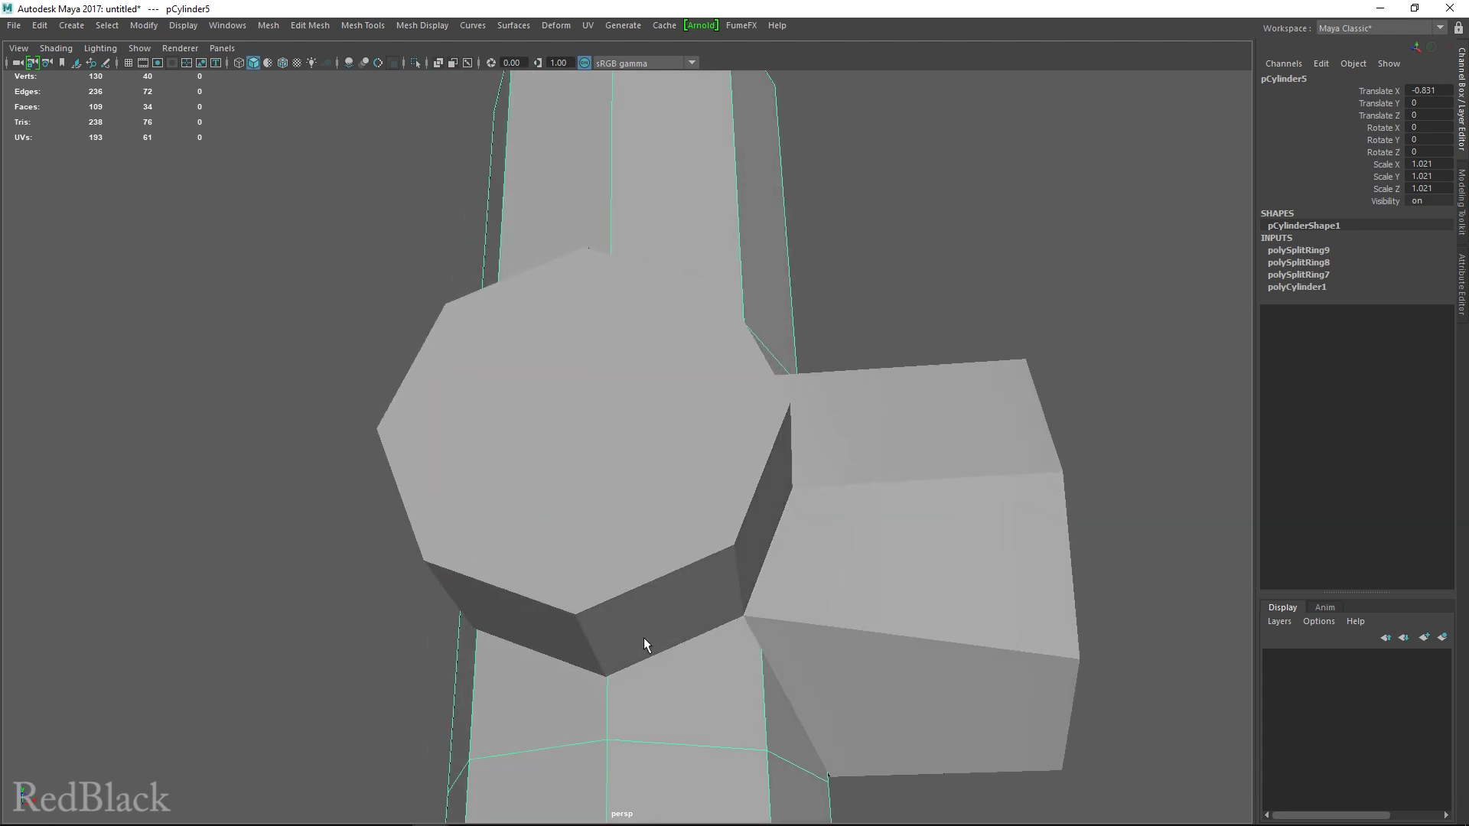
pyautogui.keyDown('alt'); pyautogui.moveTo(786, 573); pyautogui.dragTo(665, 555); pyautogui.keyUp('alt')
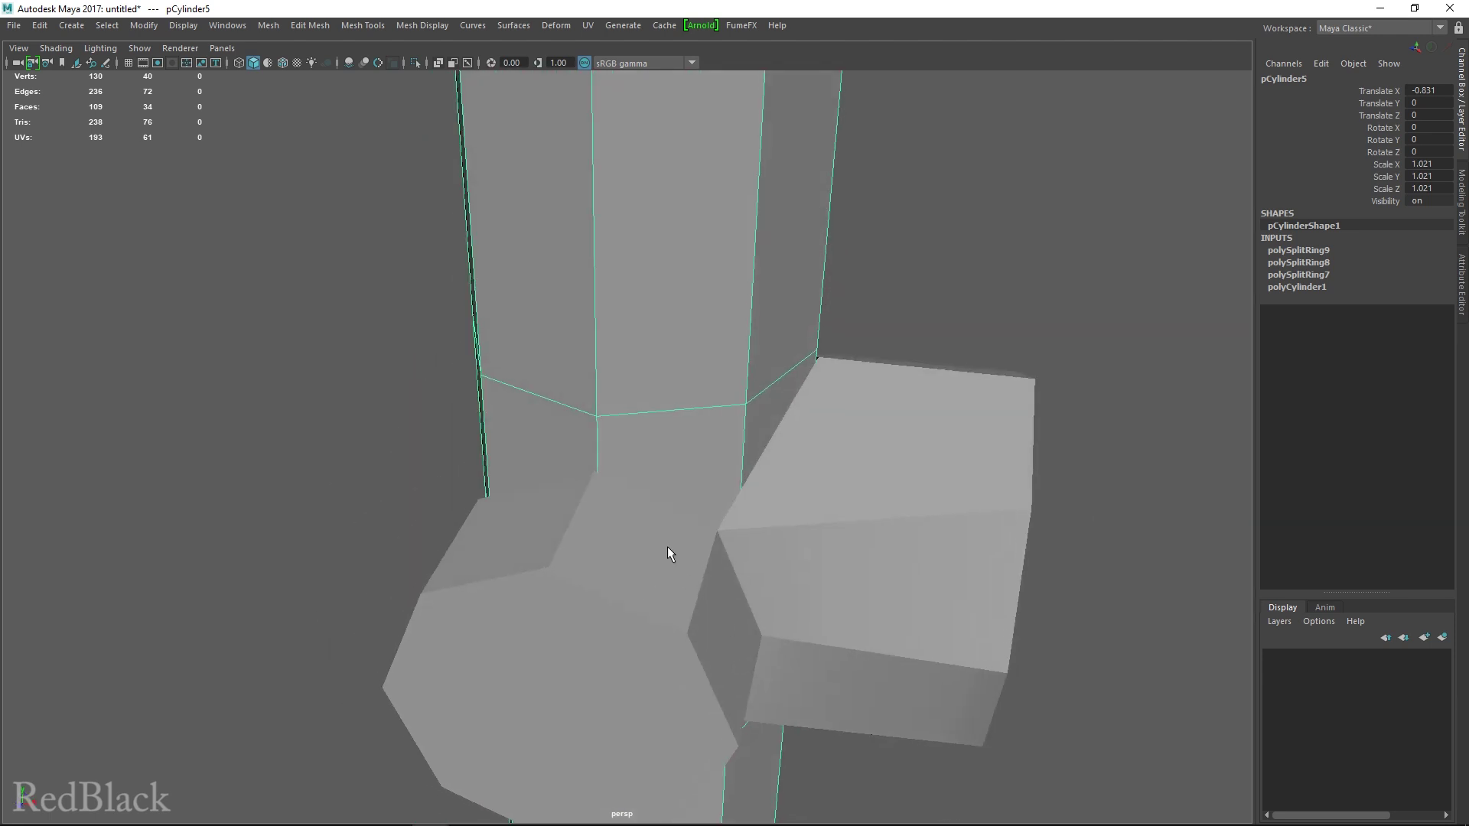
pyautogui.keyDown('alt'); pyautogui.moveTo(646, 534); pyautogui.dragTo(687, 452); pyautogui.keyUp('alt')
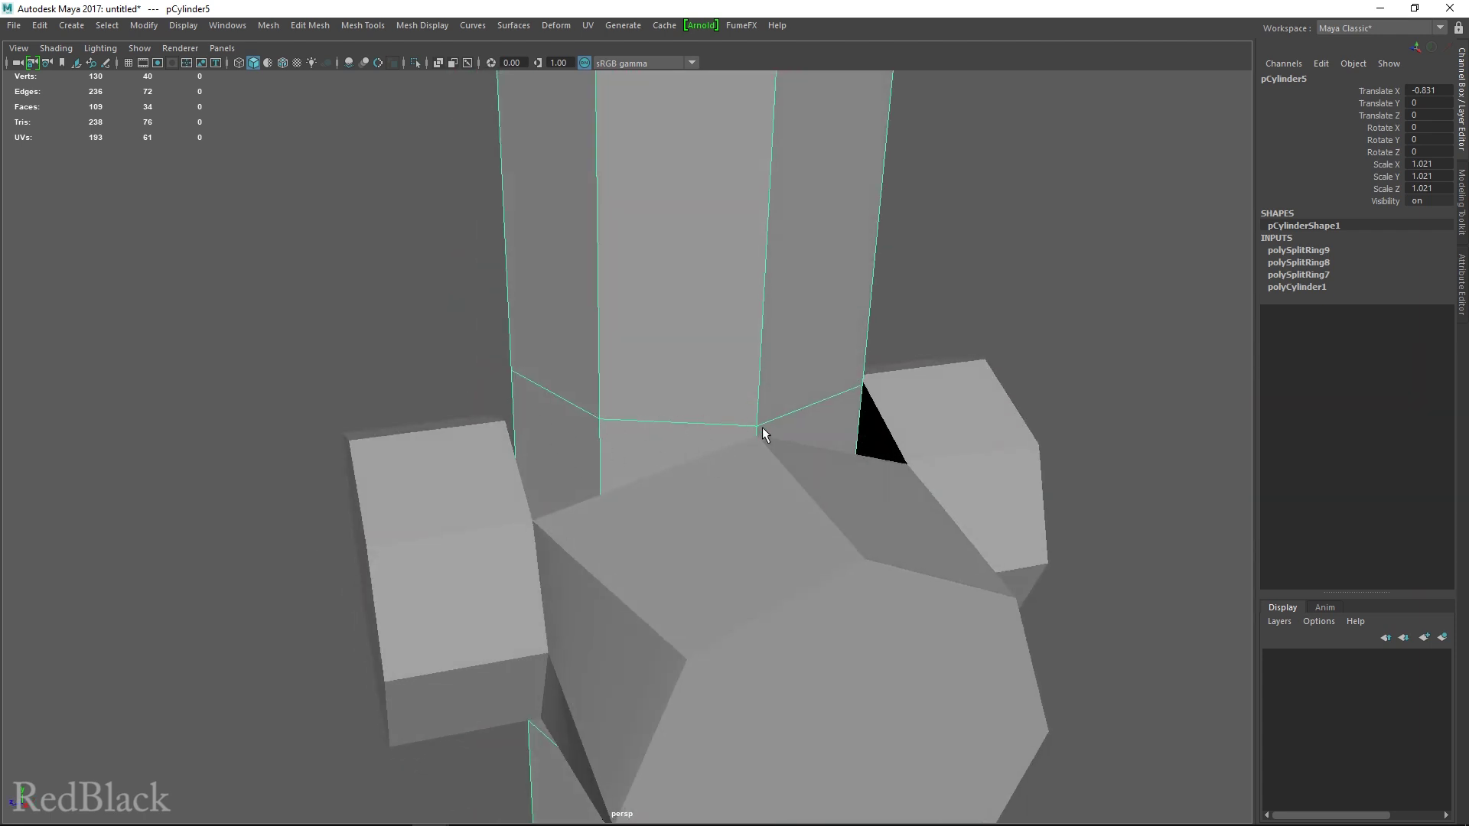
pyautogui.keyDown('alt'); pyautogui.moveTo(760, 429); pyautogui.dragTo(544, 452); pyautogui.keyUp('alt')
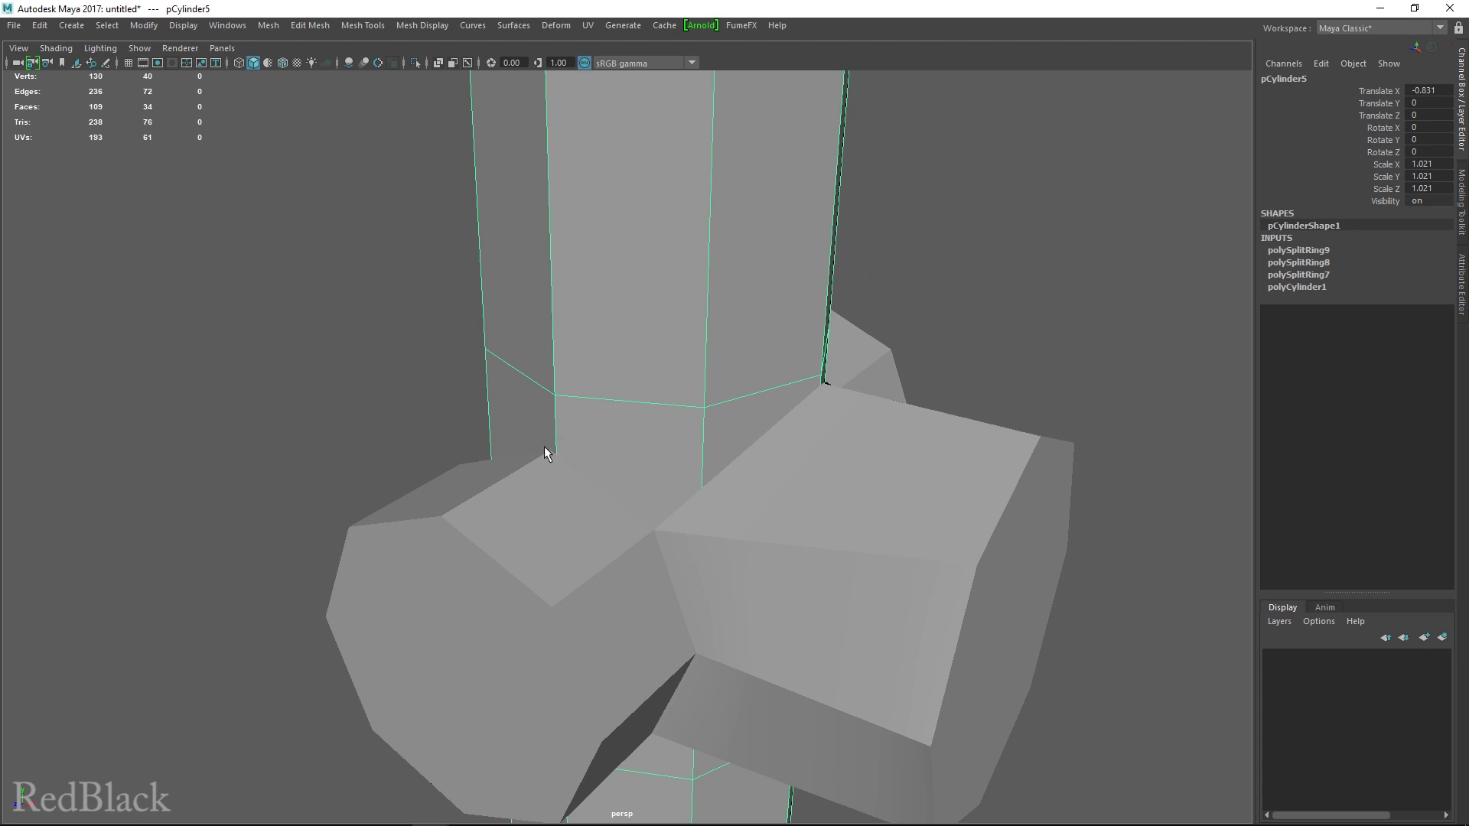
# Step: Delete the construction history of the joined outlet mesh
pyautogui.click(535, 512)
pyautogui.click(582, 422)
pyautogui.click(782, 502)
pyautogui.press('space')
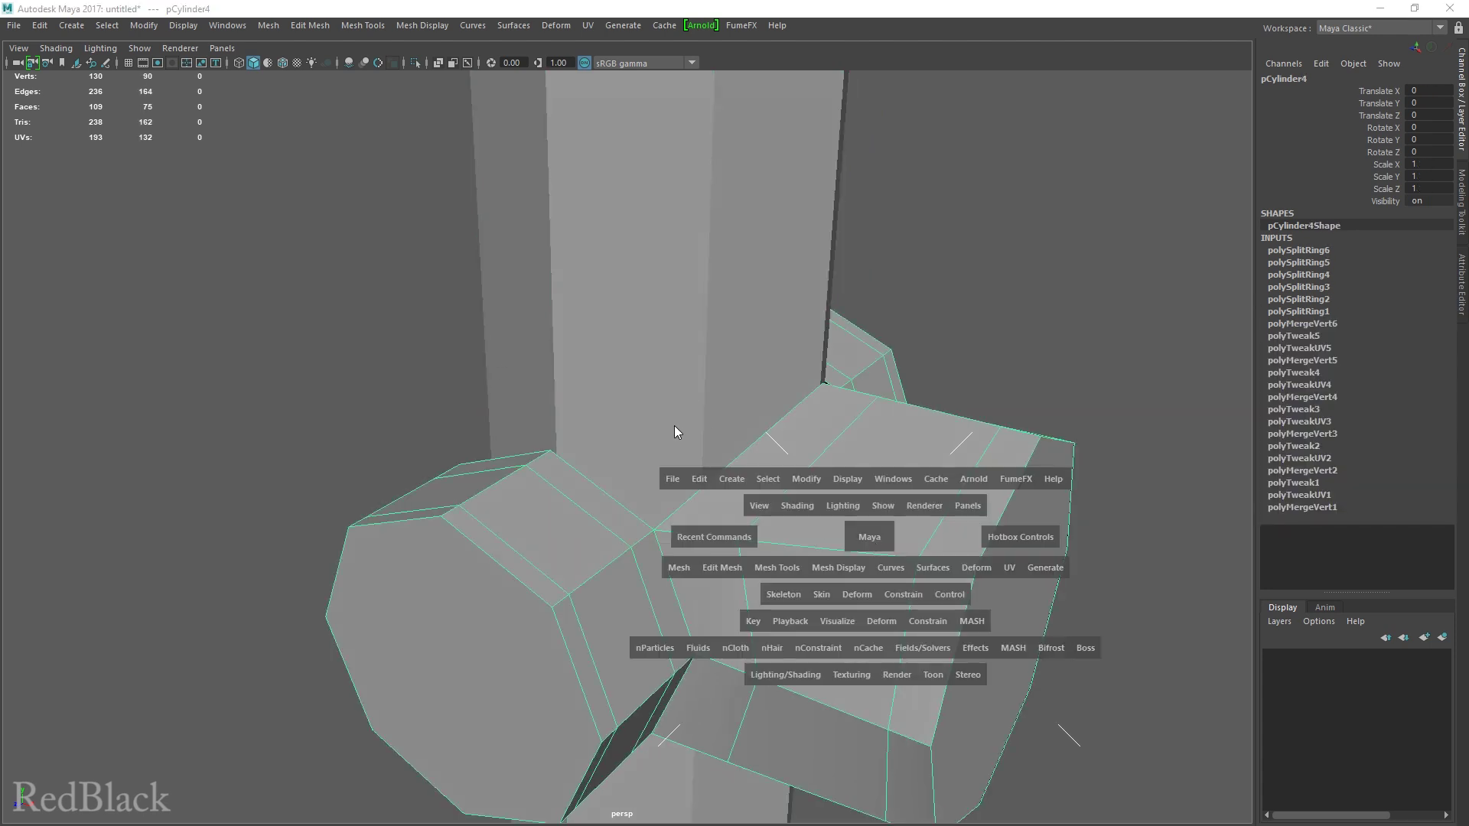
pyautogui.click(699, 481)
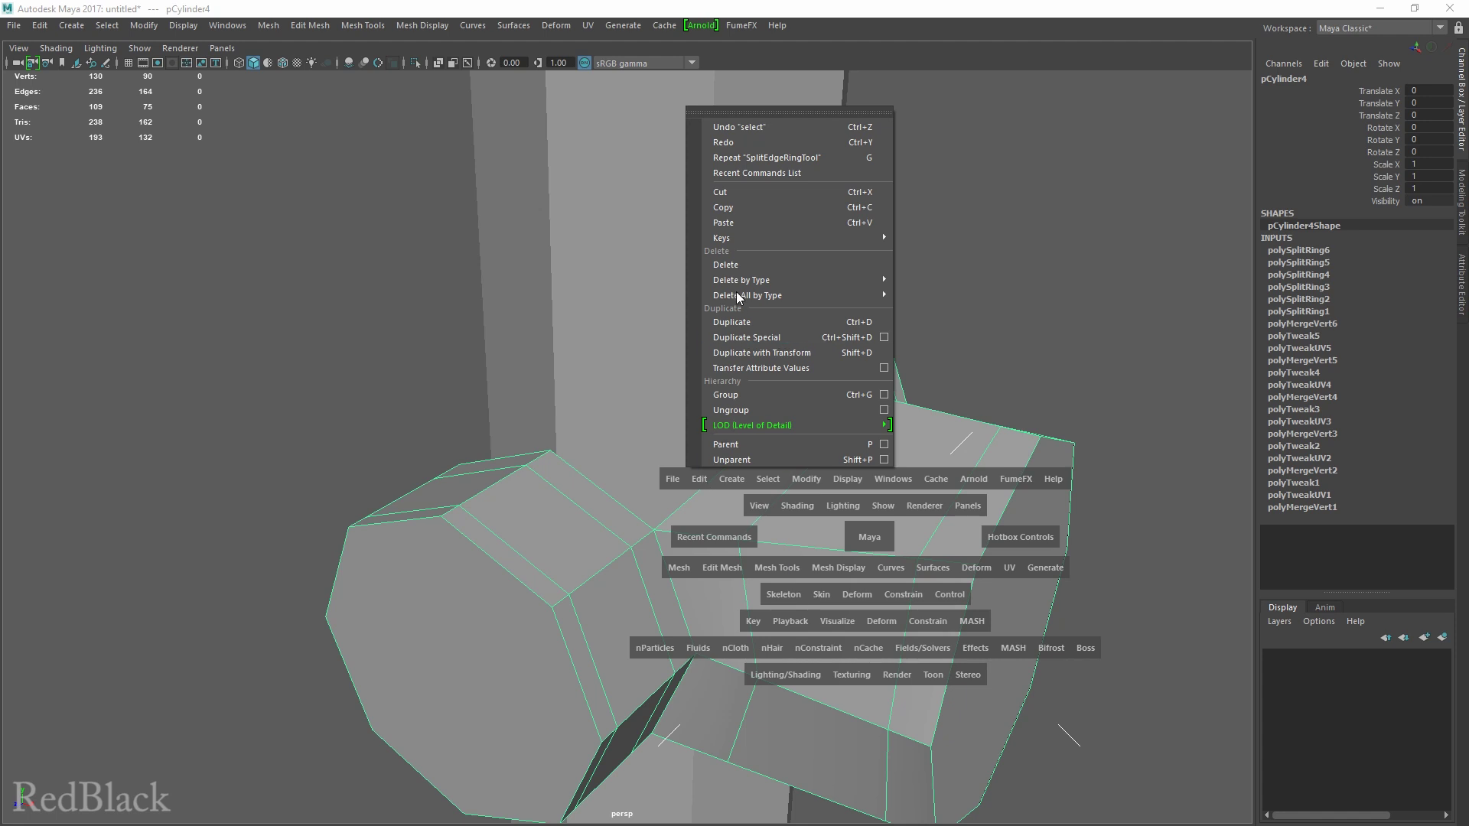
pyautogui.moveTo(797, 281)
pyautogui.click(932, 292)
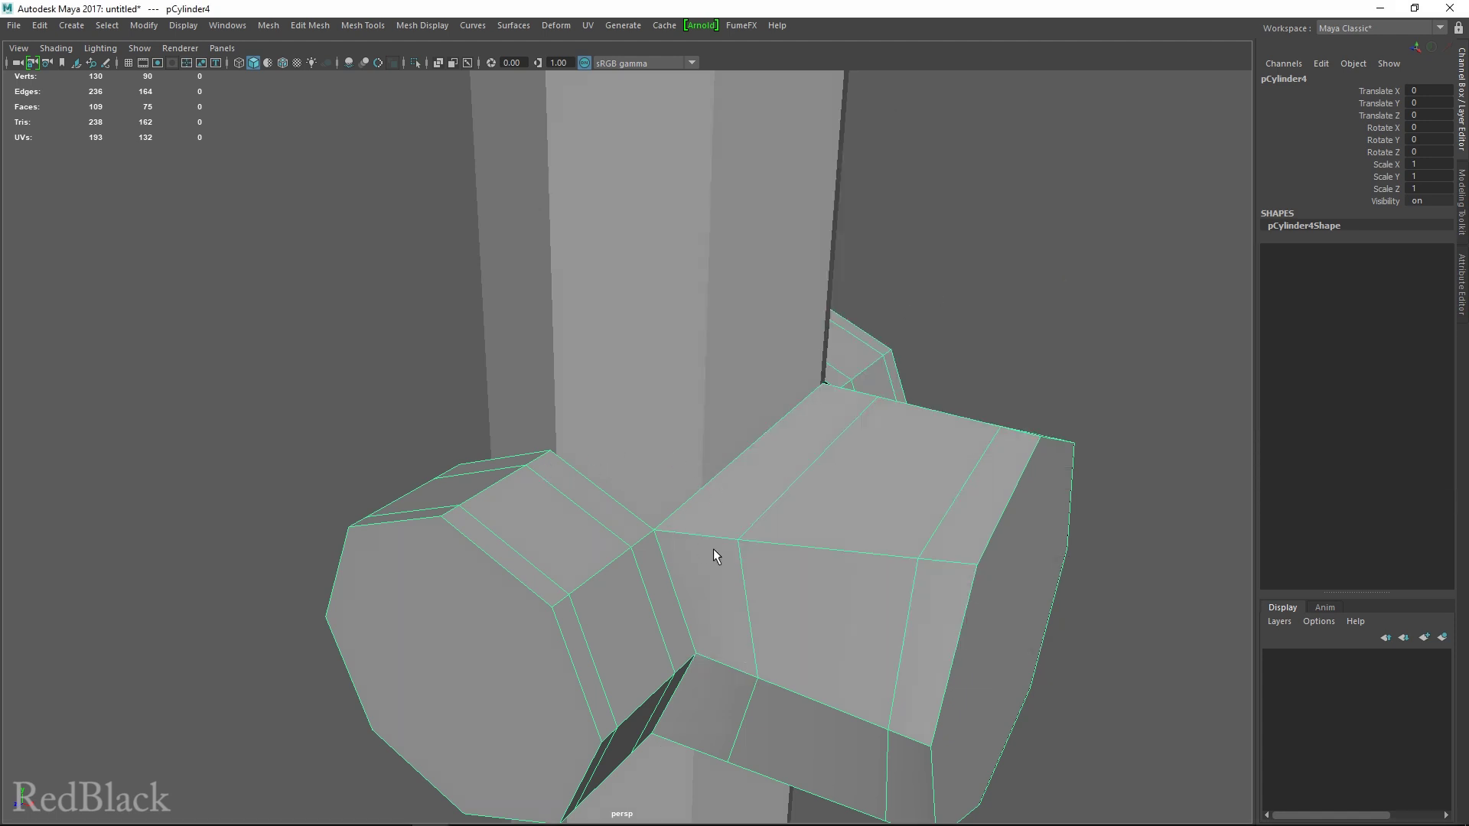
# Step: Select the body cylinder and turn on Wireframe on Shaded in the perspective view
pyautogui.click(620, 410)
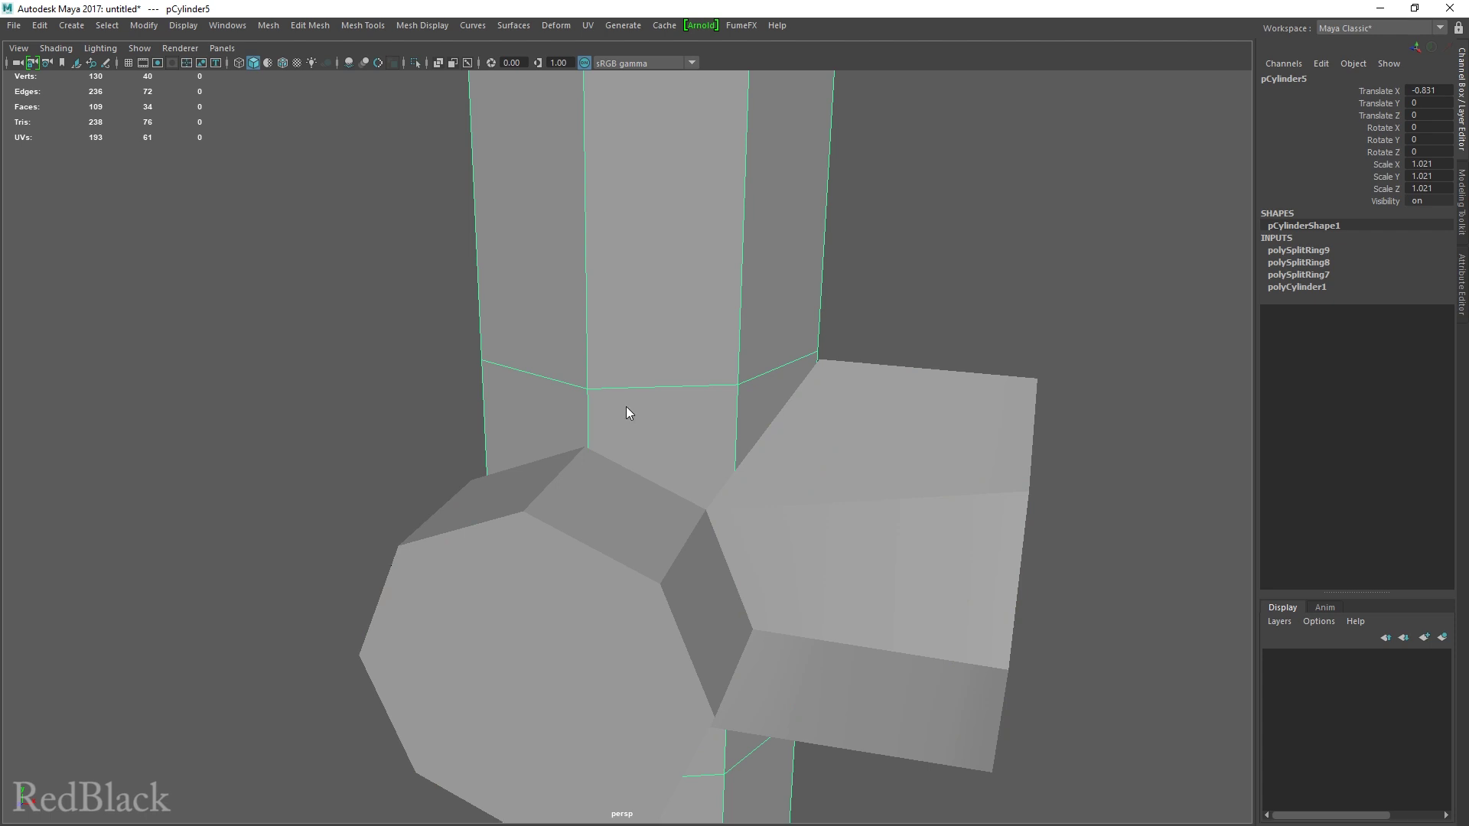
pyautogui.moveTo(625, 370)
pyautogui.mouseDown(button='right')
pyautogui.moveTo(589, 408)
pyautogui.moveTo(576, 379)
pyautogui.moveTo(623, 372)
pyautogui.mouseUp(button='right')
pyautogui.click(56, 47)
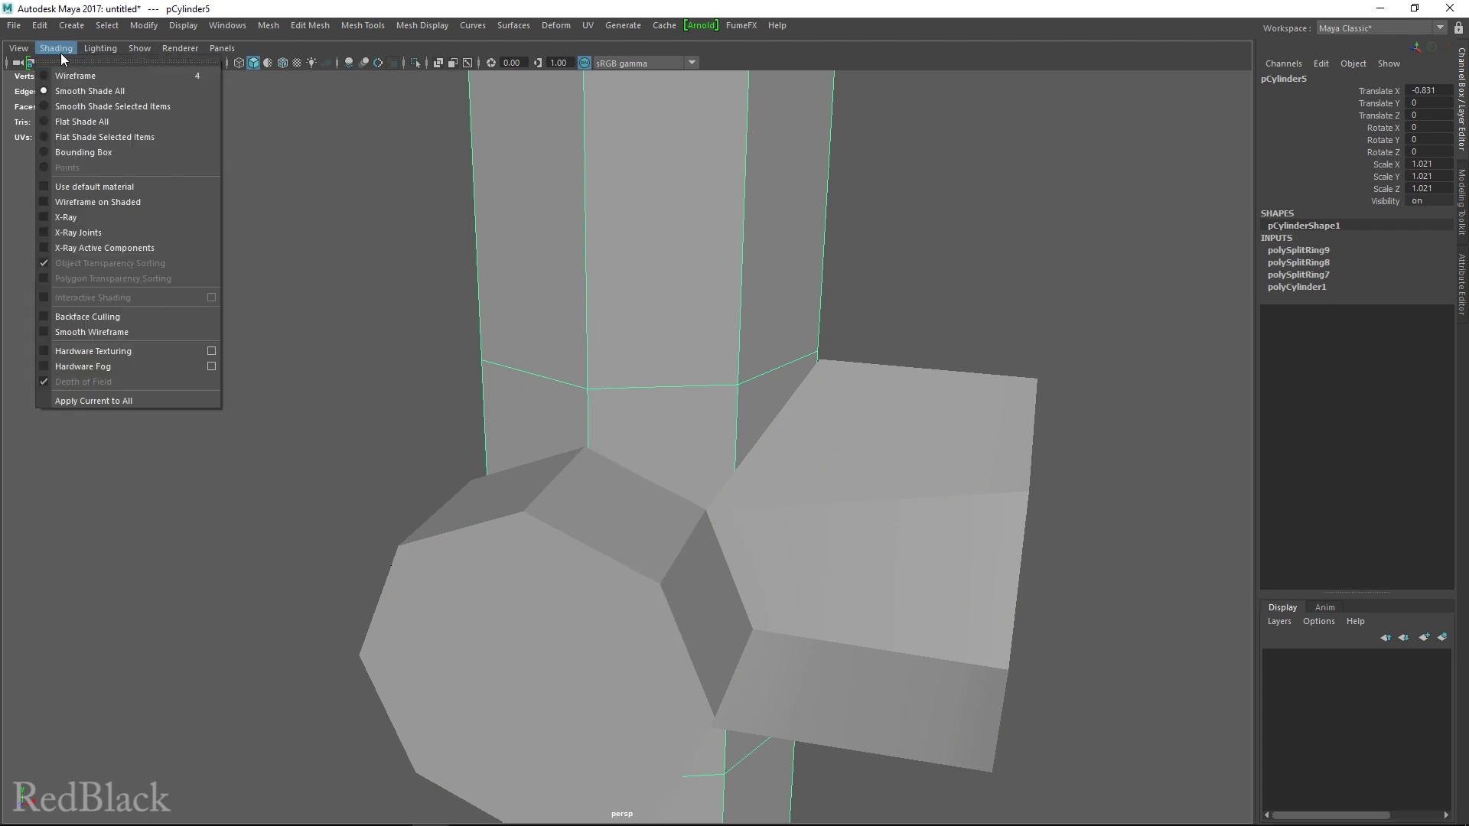
pyautogui.click(98, 202)
# Step: Lower the body cylinder's upper-loop vertex at the rear of one side outlet to the height of the outlet's inner corner
pyautogui.moveTo(610, 403); pyautogui.dragTo(581, 386, button='right')
pyautogui.click(584, 383)
pyautogui.keyDown('alt'); pyautogui.moveTo(557, 466); pyautogui.dragTo(598, 452); pyautogui.keyUp('alt')
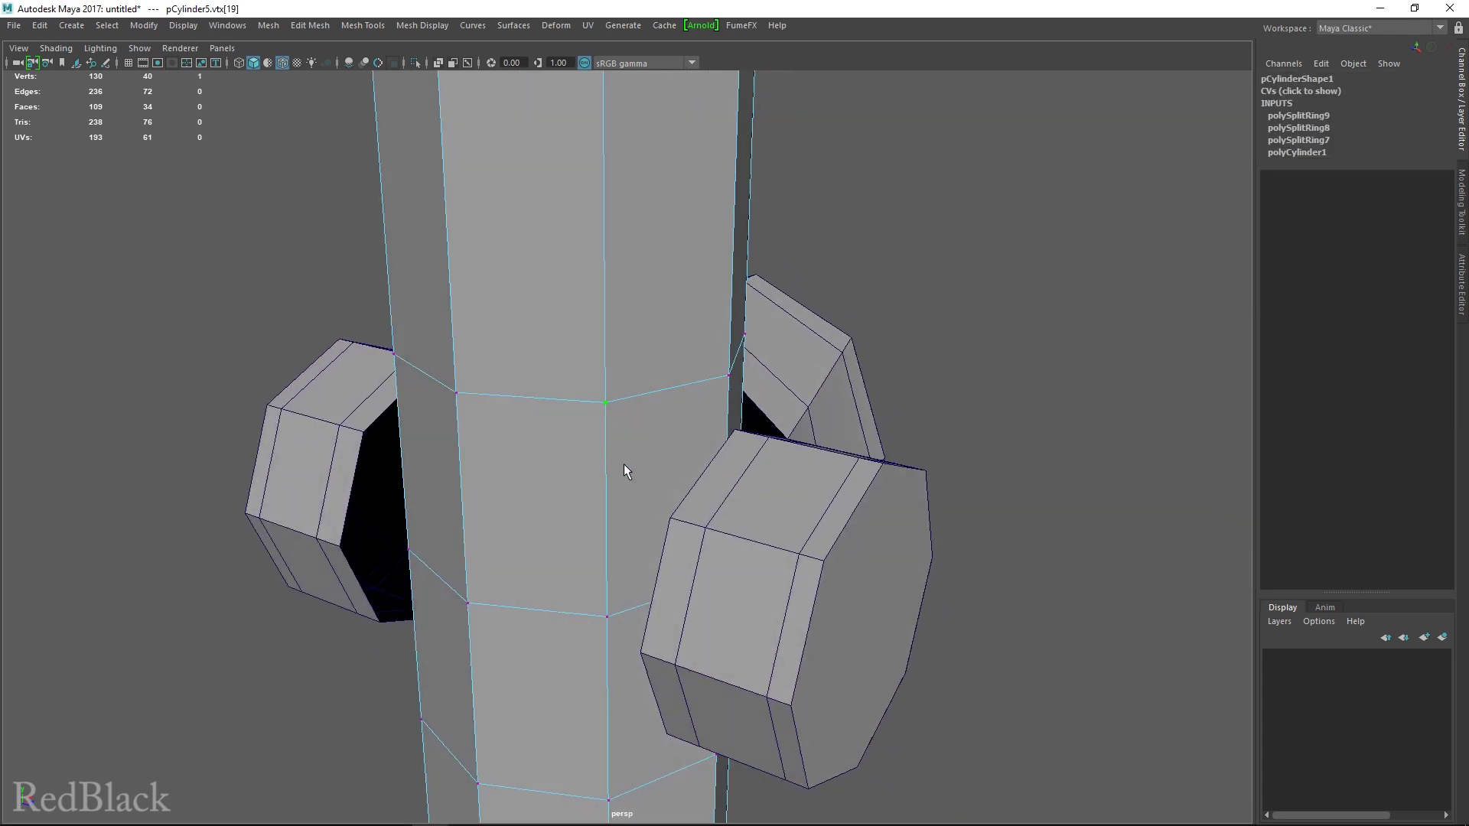
pyautogui.press('w')
pyautogui.press('v')
pyautogui.moveTo(605, 365); pyautogui.dragTo(607, 468)
pyautogui.scroll(3, 704, 545)
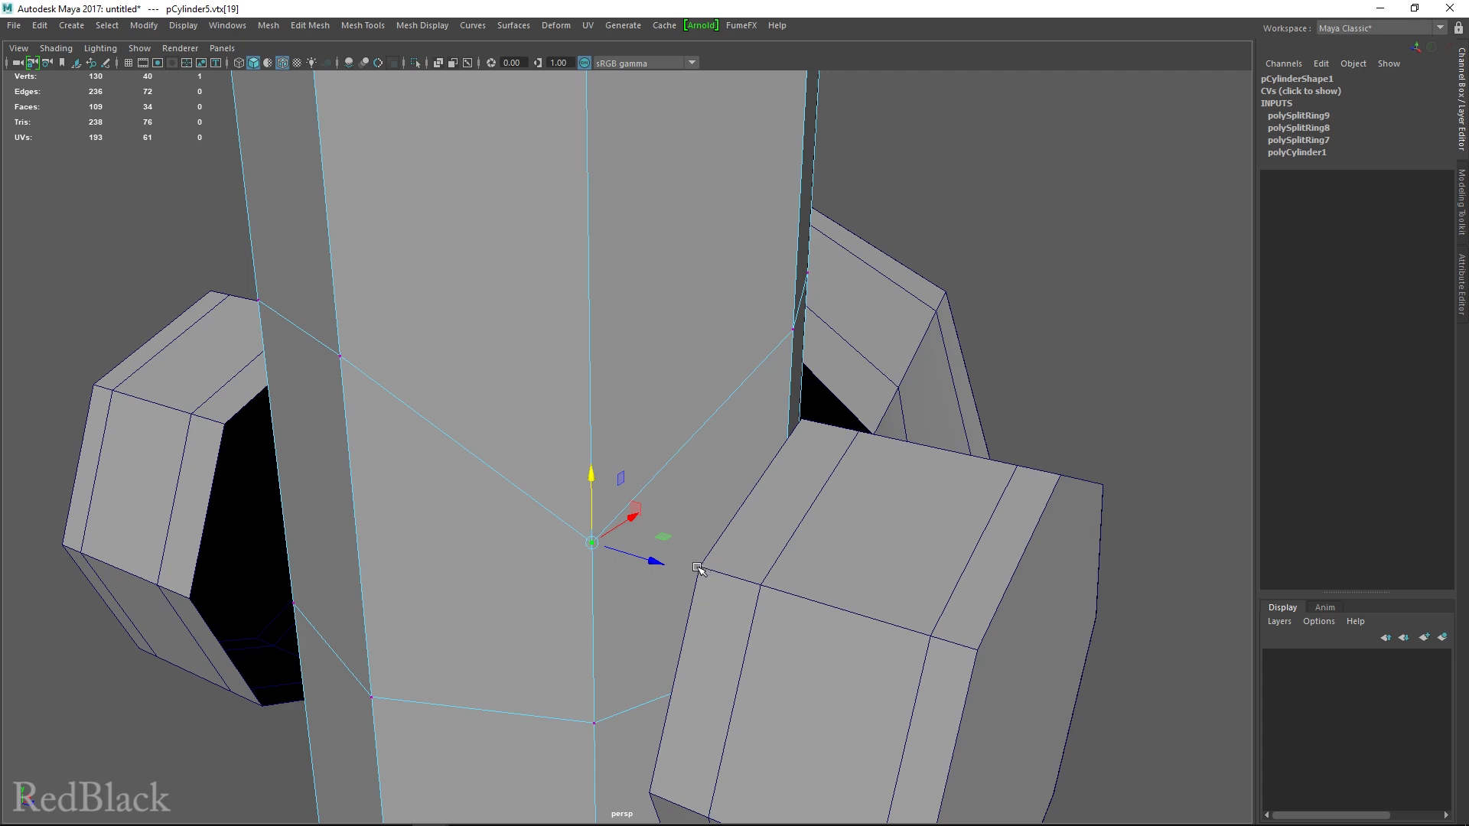
# Step: Raise the lower-loop vertex directly below it vertically, snapping it to the height of the same side outlet's lower inner corner
pyautogui.keyDown('alt'); pyautogui.moveTo(643, 639); pyautogui.dragTo(577, 536); pyautogui.keyUp('alt')
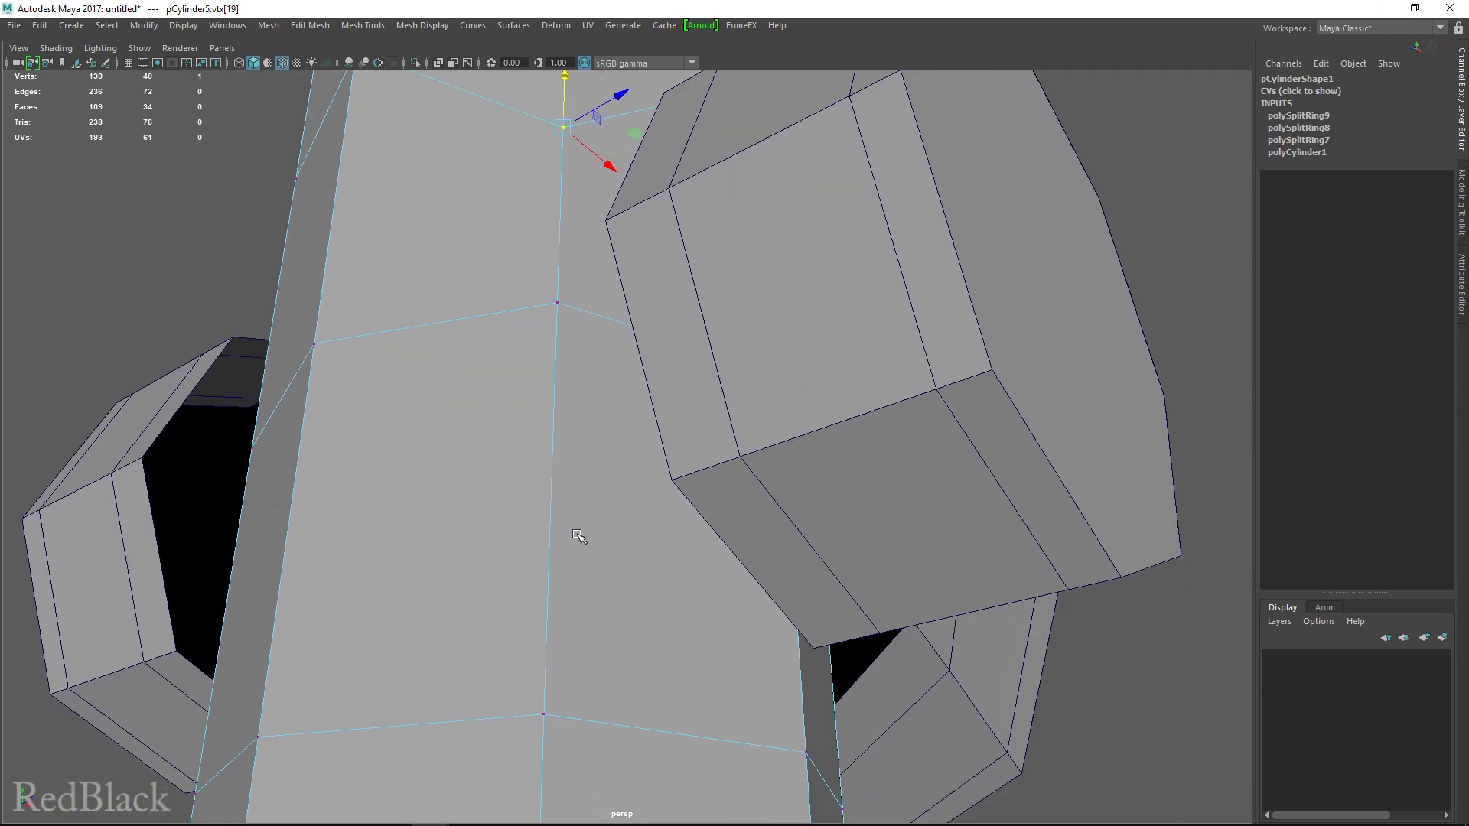
pyautogui.click(544, 713)
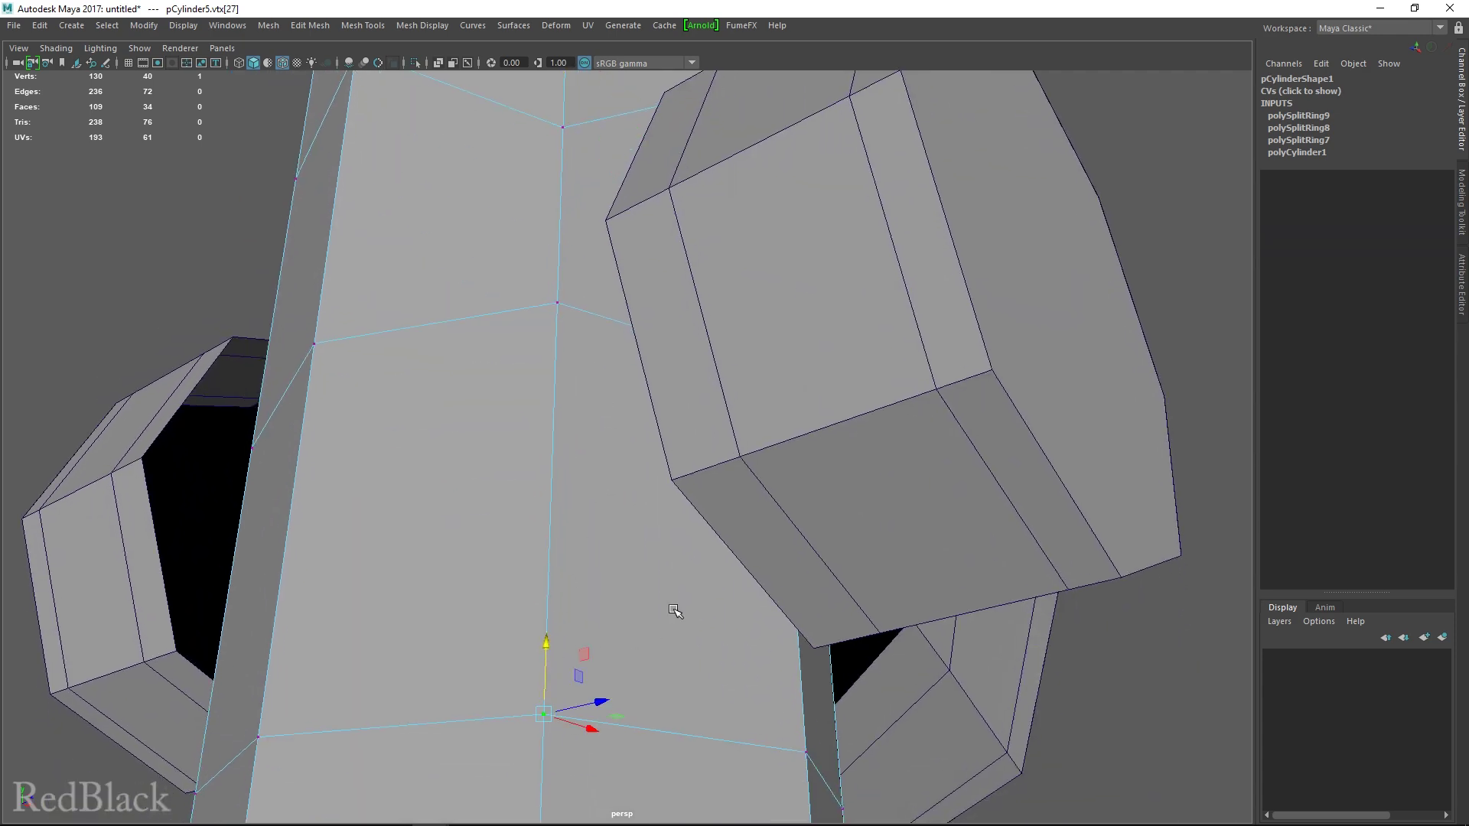
pyautogui.middleClick(676, 481)
pyautogui.scroll(-3, 672, 527)
# Step: Snap the lower-loop vertices between the front outlet and each side outlet vertically up to the height of the outlets' lower junction corners
pyautogui.keyDown('alt'); pyautogui.moveTo(671, 530); pyautogui.dragTo(656, 666); pyautogui.keyUp('alt')
pyautogui.click(668, 660)
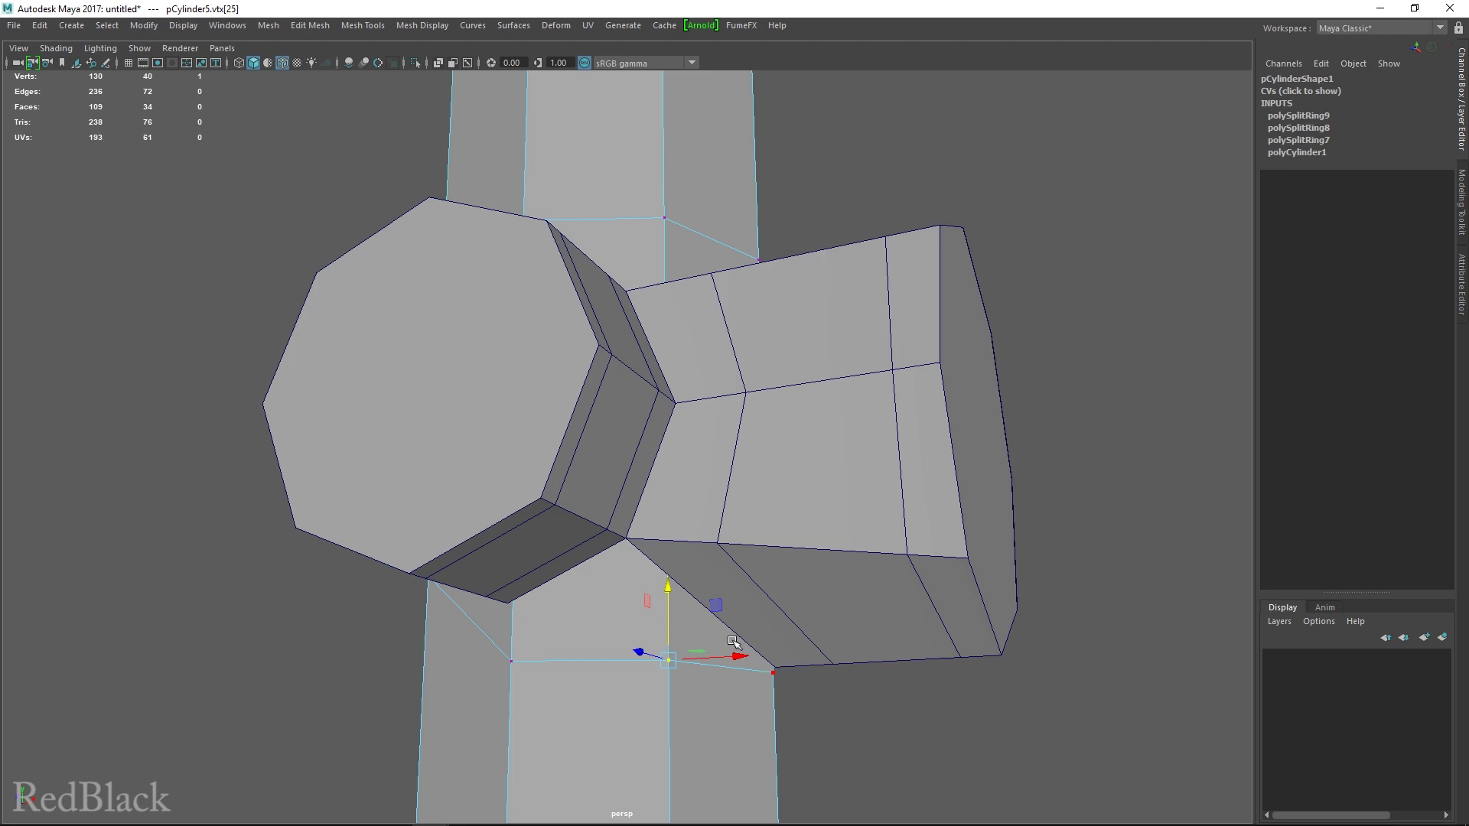
pyautogui.press('v')
pyautogui.middleClick(627, 538)
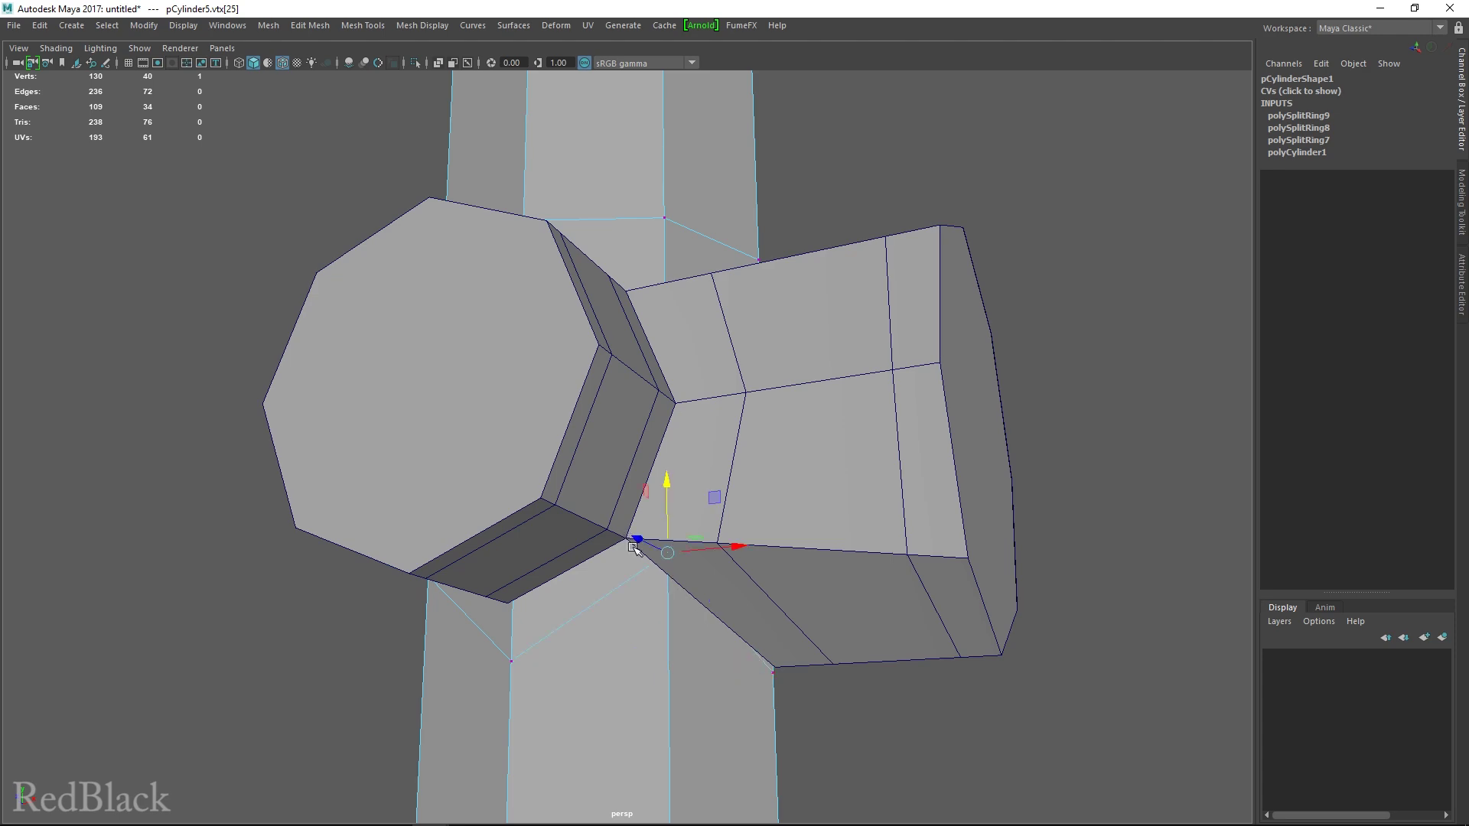
pyautogui.keyDown('alt'); pyautogui.moveTo(633, 541); pyautogui.dragTo(633, 681); pyautogui.keyUp('alt')
pyautogui.click(632, 677)
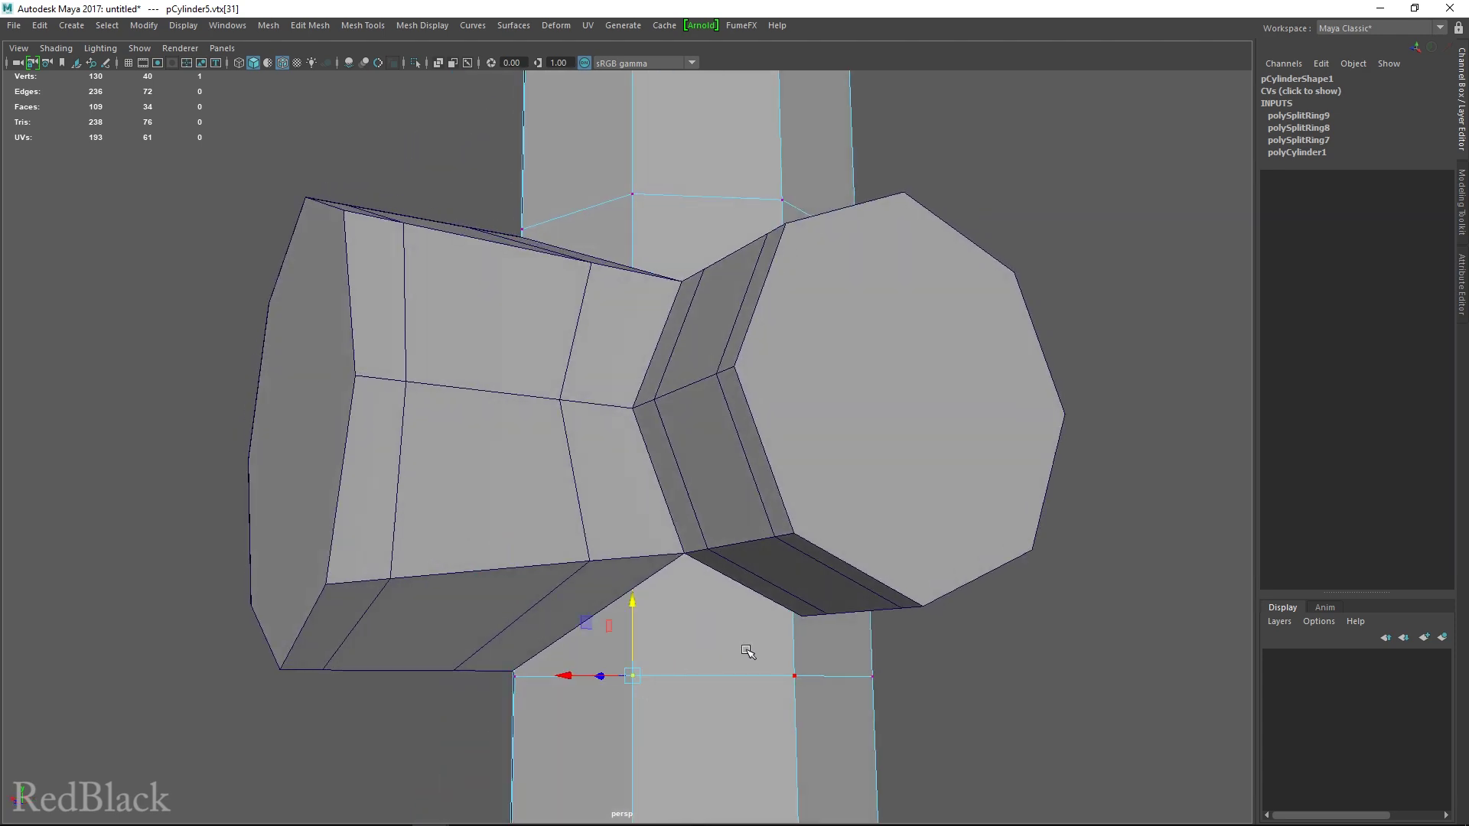
pyautogui.press('v')
pyautogui.middleClick(688, 557)
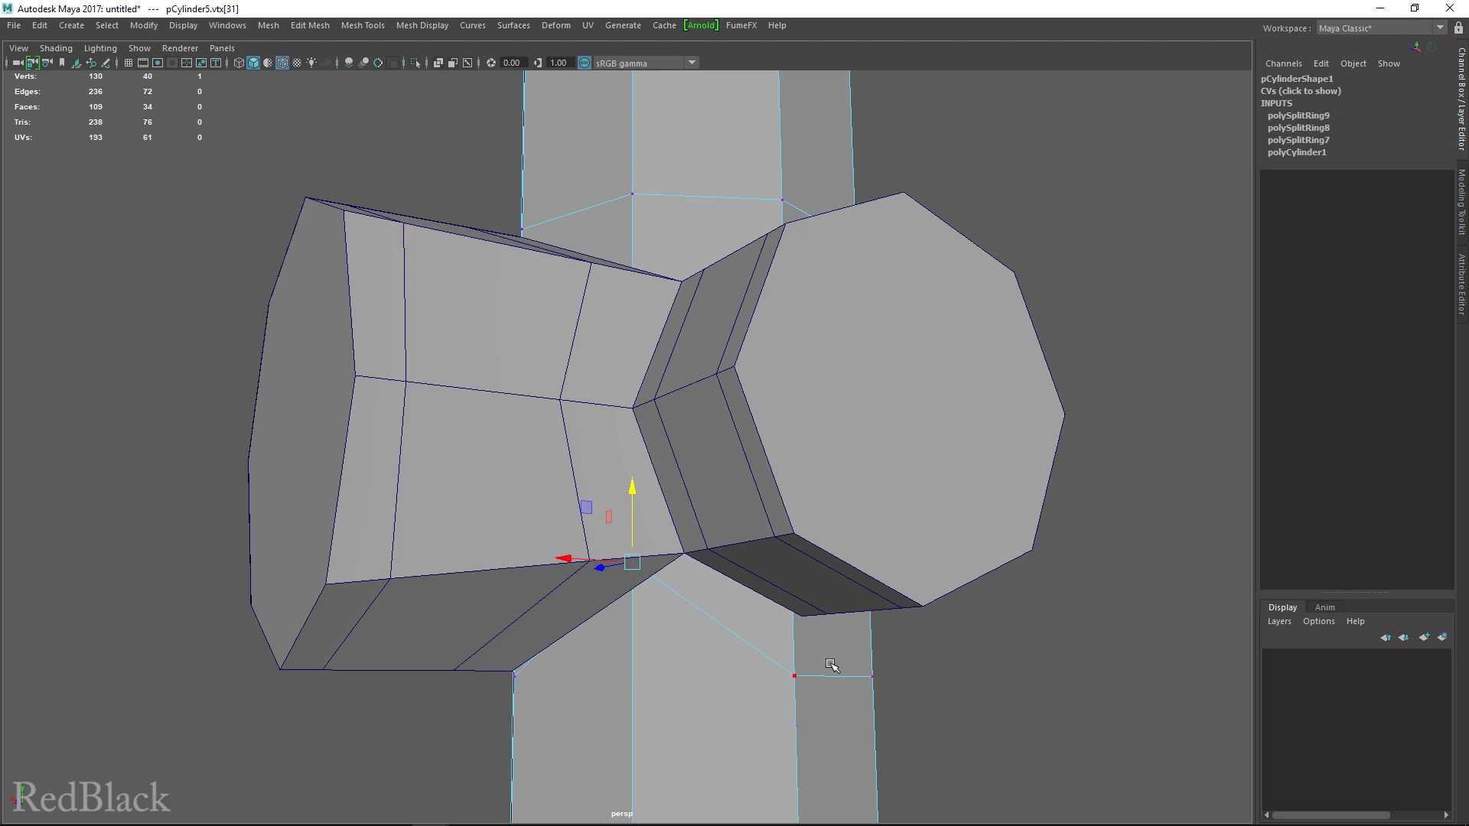
# Step: Raise the remaining lower-loop vertex at the rear of the other side outlet vertically, snapping it to the outlet's lower inner corner
pyautogui.keyDown('alt'); pyautogui.moveTo(830, 665); pyautogui.dragTo(587, 643); pyautogui.keyUp('alt')
pyautogui.click(584, 646)
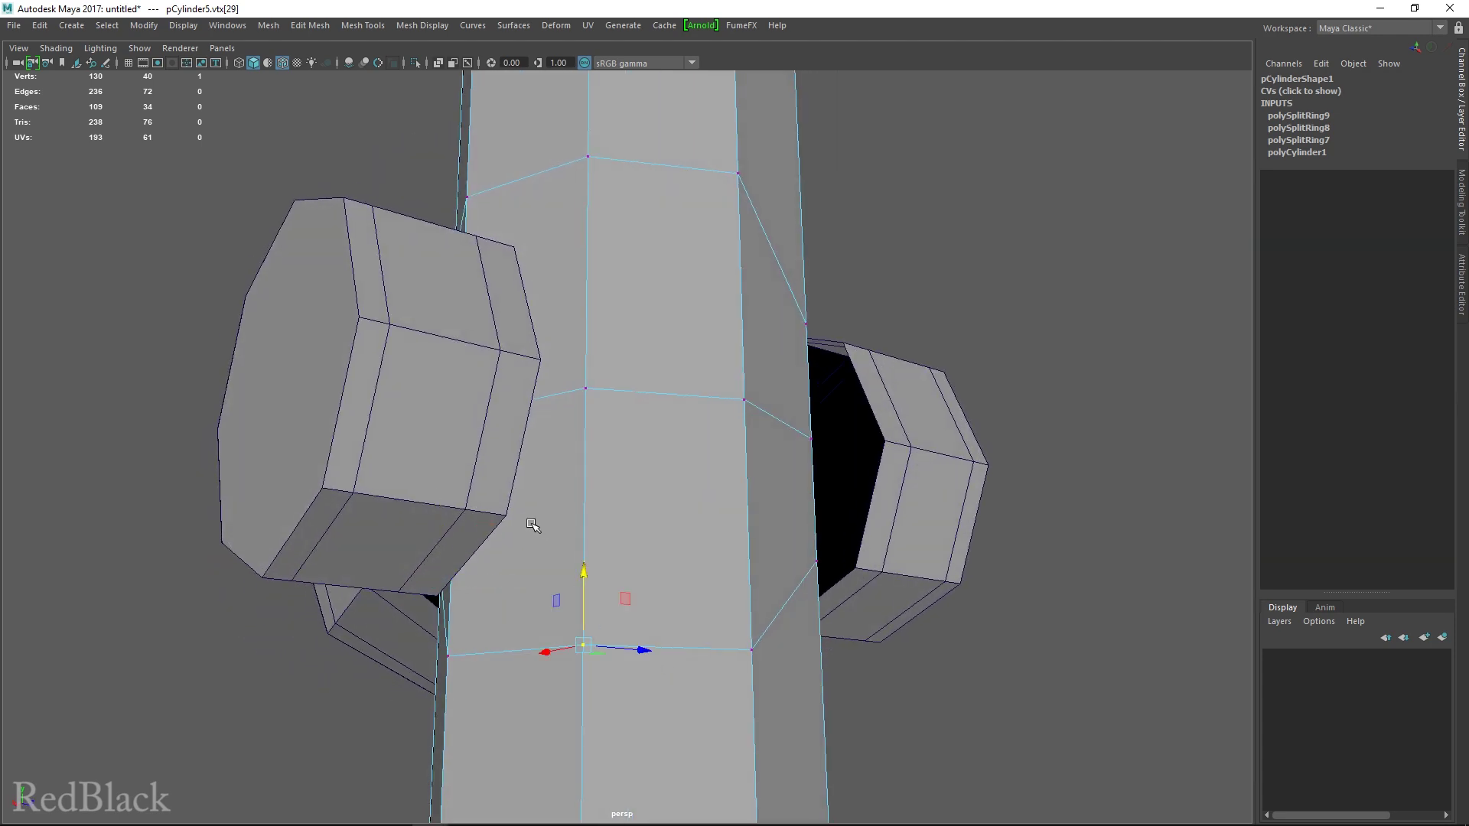
pyautogui.press('v')
pyautogui.middleClick(511, 516)
pyautogui.keyDown('alt'); pyautogui.moveTo(511, 517); pyautogui.dragTo(698, 577); pyautogui.keyUp('alt')
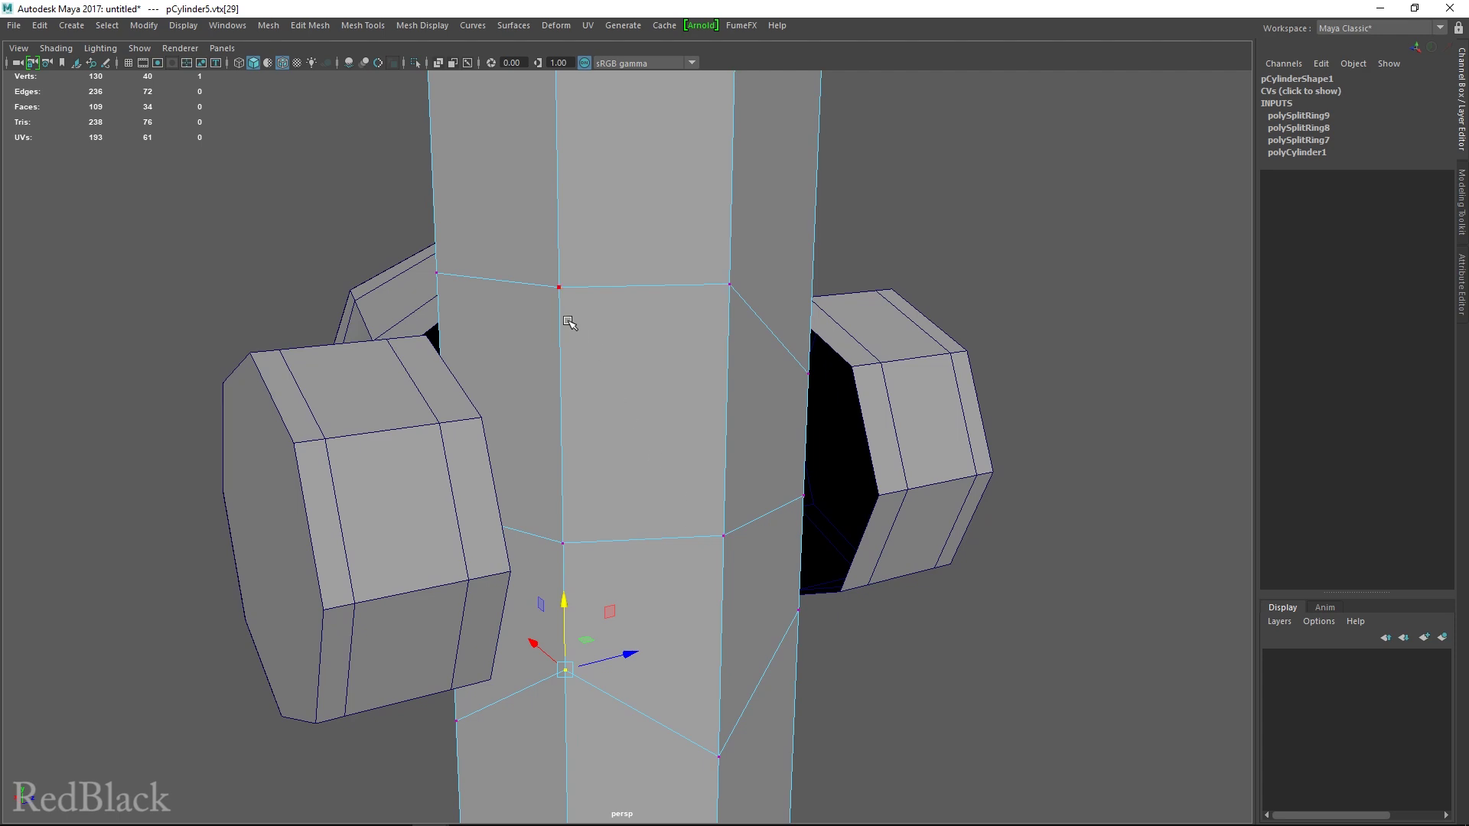
# Step: Lower the upper-loop vertex at the rear of this side outlet vertically, snapping it to the height of the outlet's upper inner corner
pyautogui.click(559, 288)
pyautogui.keyDown('alt'); pyautogui.moveTo(559, 288); pyautogui.dragTo(620, 375); pyautogui.keyUp('alt')
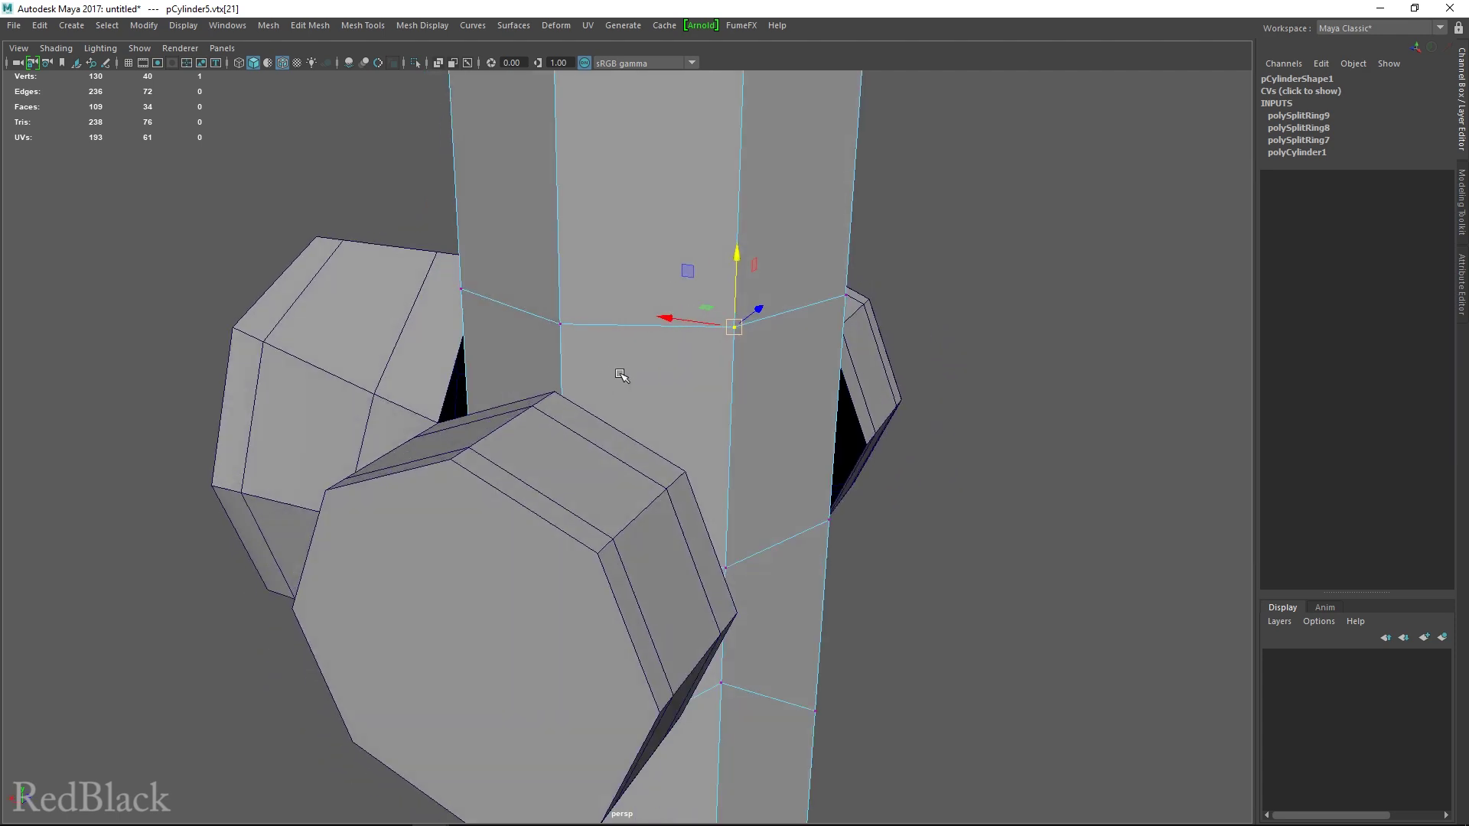
pyautogui.press('v')
pyautogui.middleClick(685, 472)
pyautogui.keyDown('alt'); pyautogui.moveTo(593, 494); pyautogui.dragTo(684, 482); pyautogui.keyUp('alt')
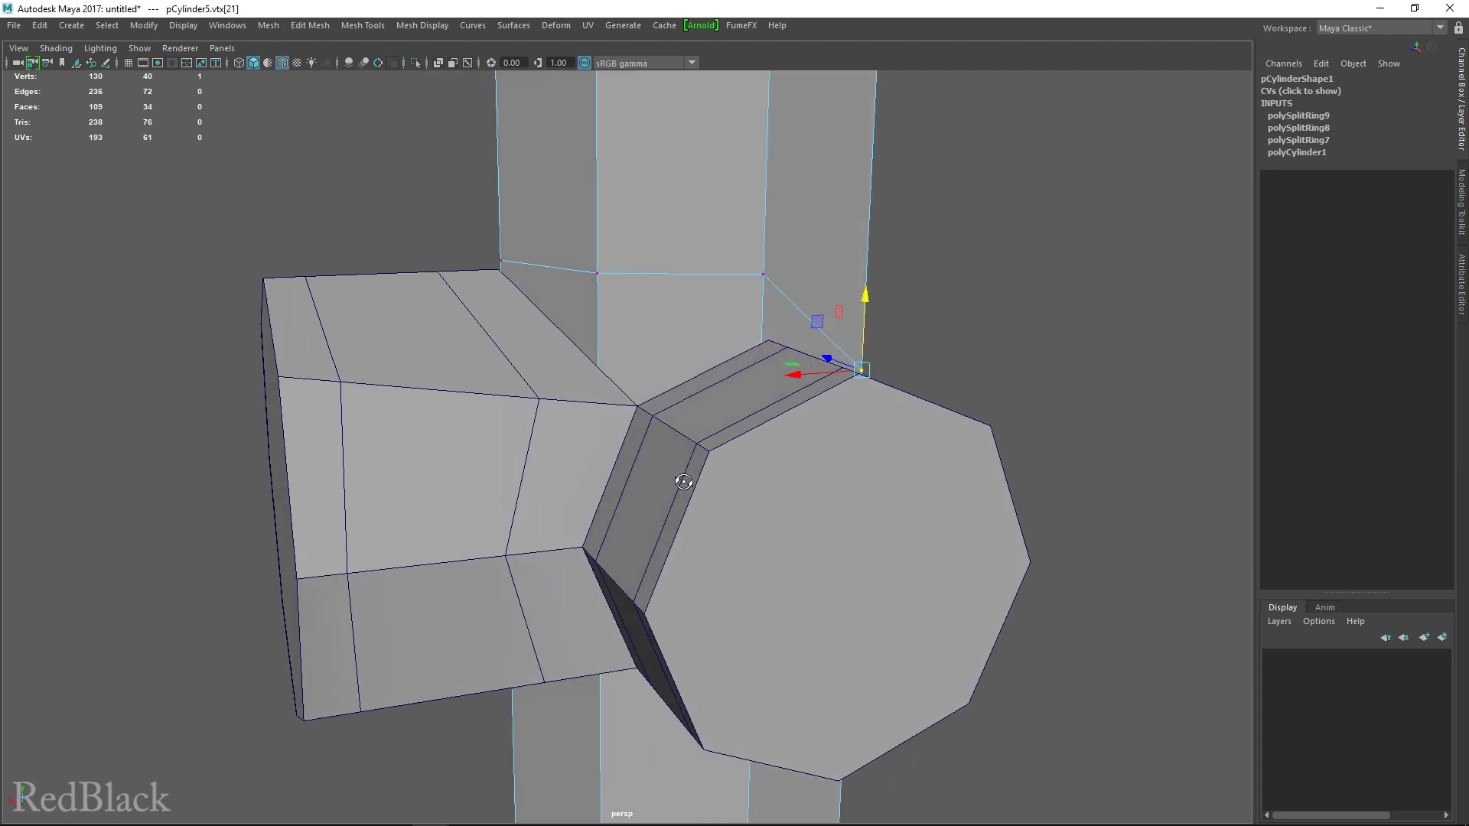
# Step: Snap the upper-loop vertices at the front-side outlet junction and above the adjacent side outlet down to the heights of the matching outlet corners
pyautogui.click(596, 274)
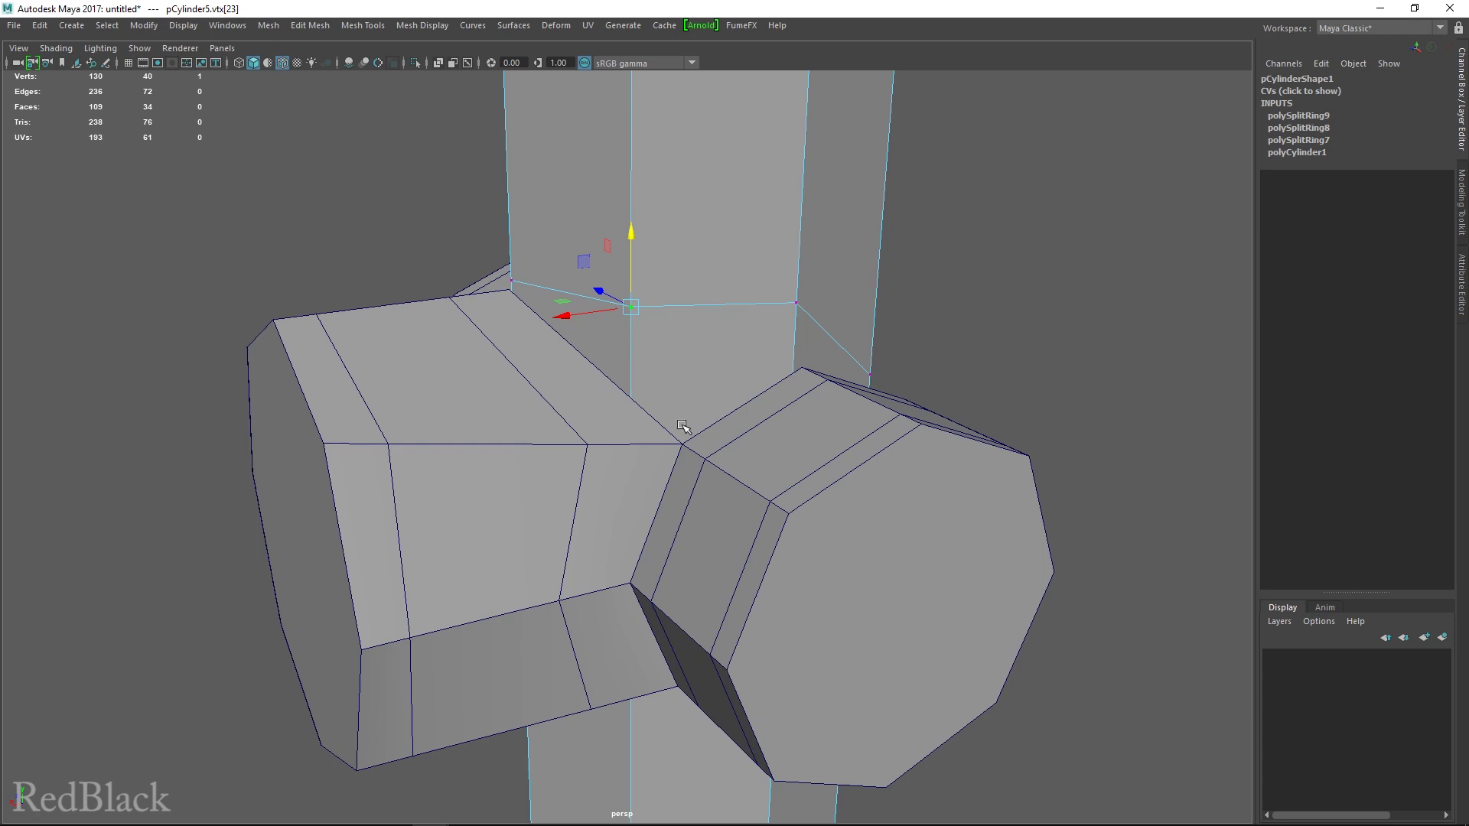
pyautogui.press('v')
pyautogui.moveTo(683, 439); pyautogui.dragTo(683, 441, button='middle')
pyautogui.click(796, 302)
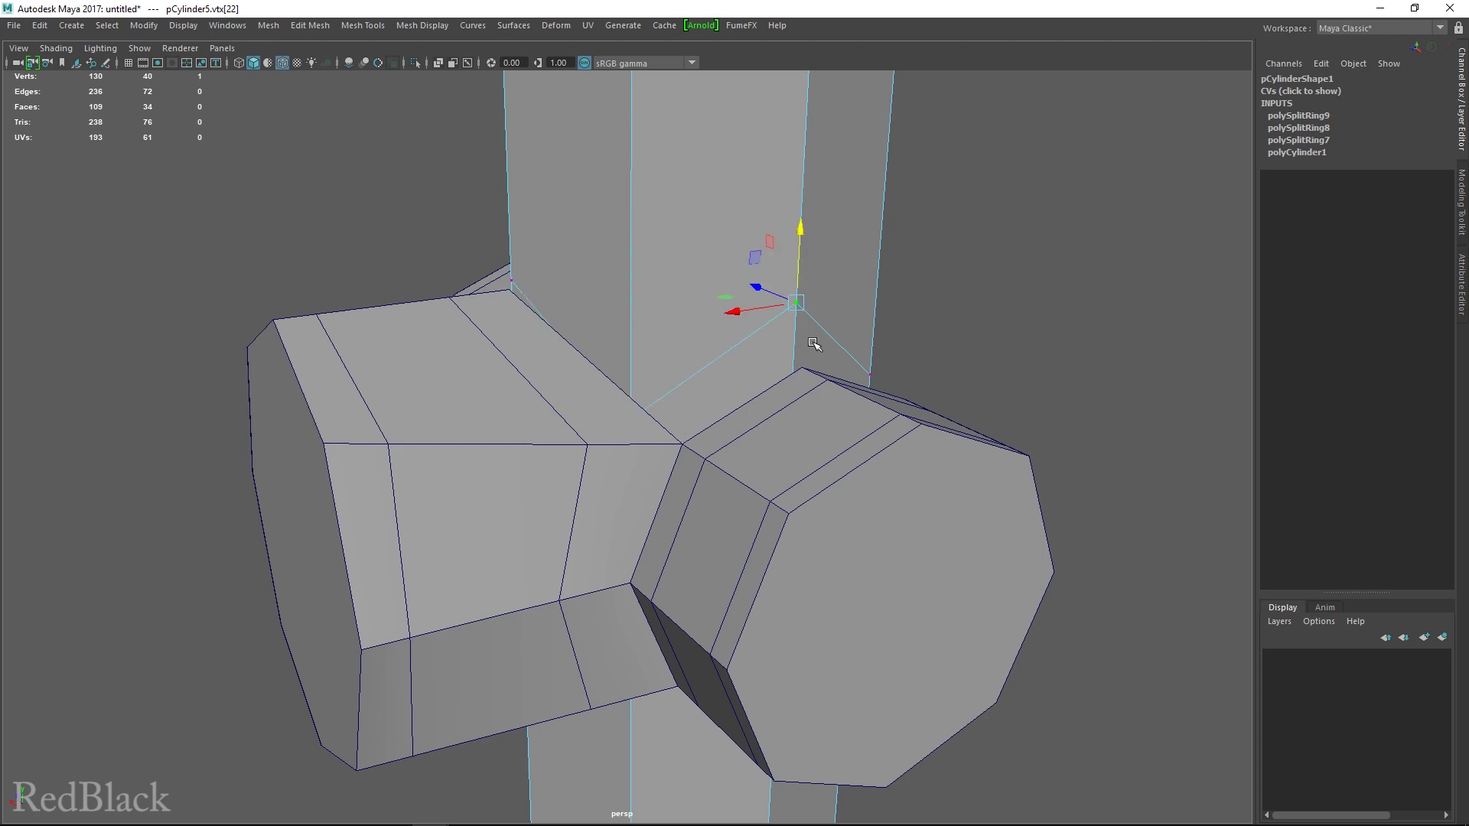
pyautogui.press('v')
pyautogui.moveTo(803, 365); pyautogui.dragTo(807, 368, button='middle')
# Step: Snap the upper-loop vertices above the opposite side outlet and at its junction with the front outlet down to the matching outlet corners
pyautogui.keyDown('alt'); pyautogui.moveTo(908, 437); pyautogui.dragTo(602, 455); pyautogui.keyUp('alt')
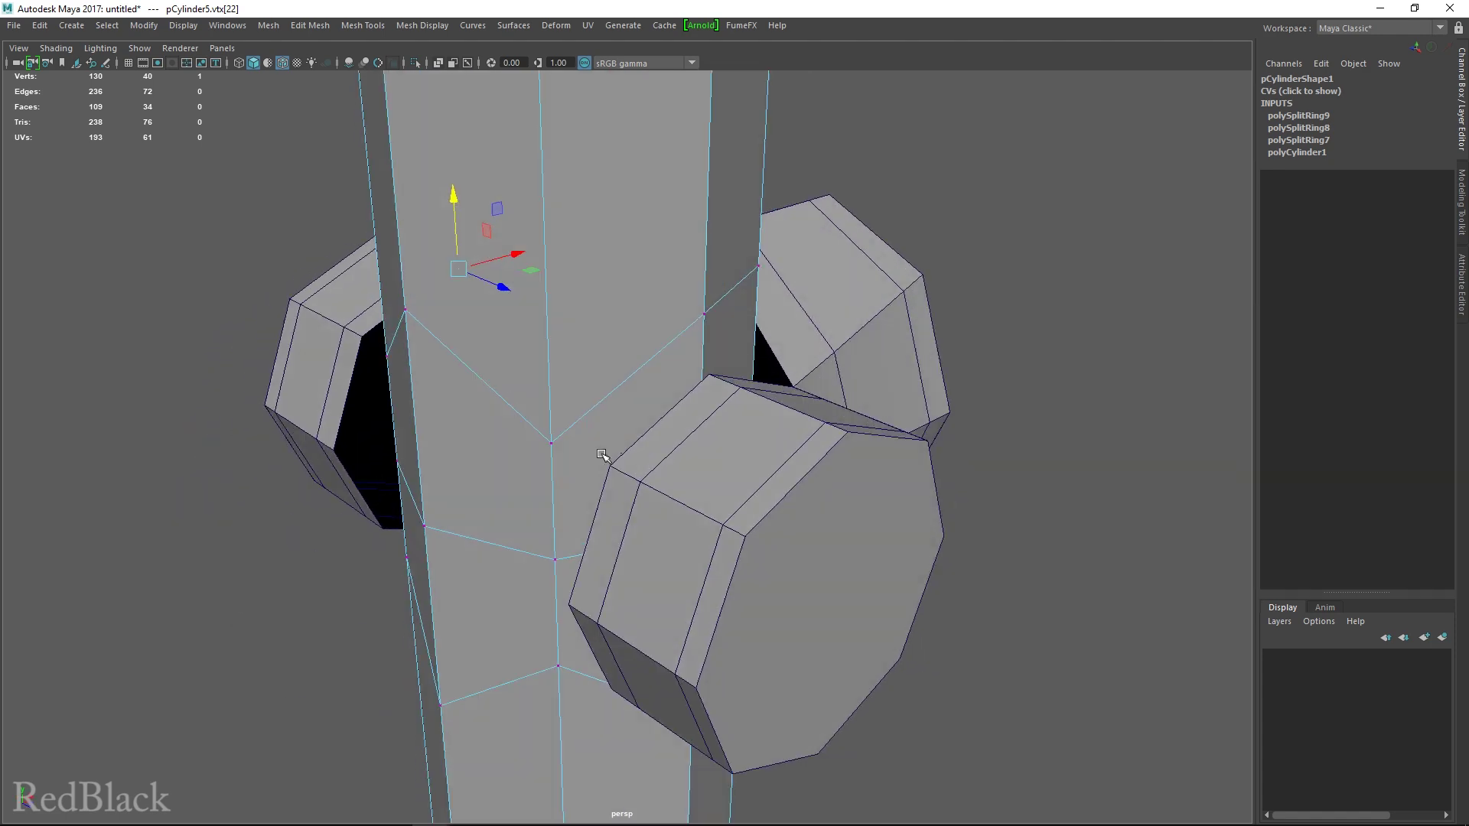
pyautogui.click(703, 318)
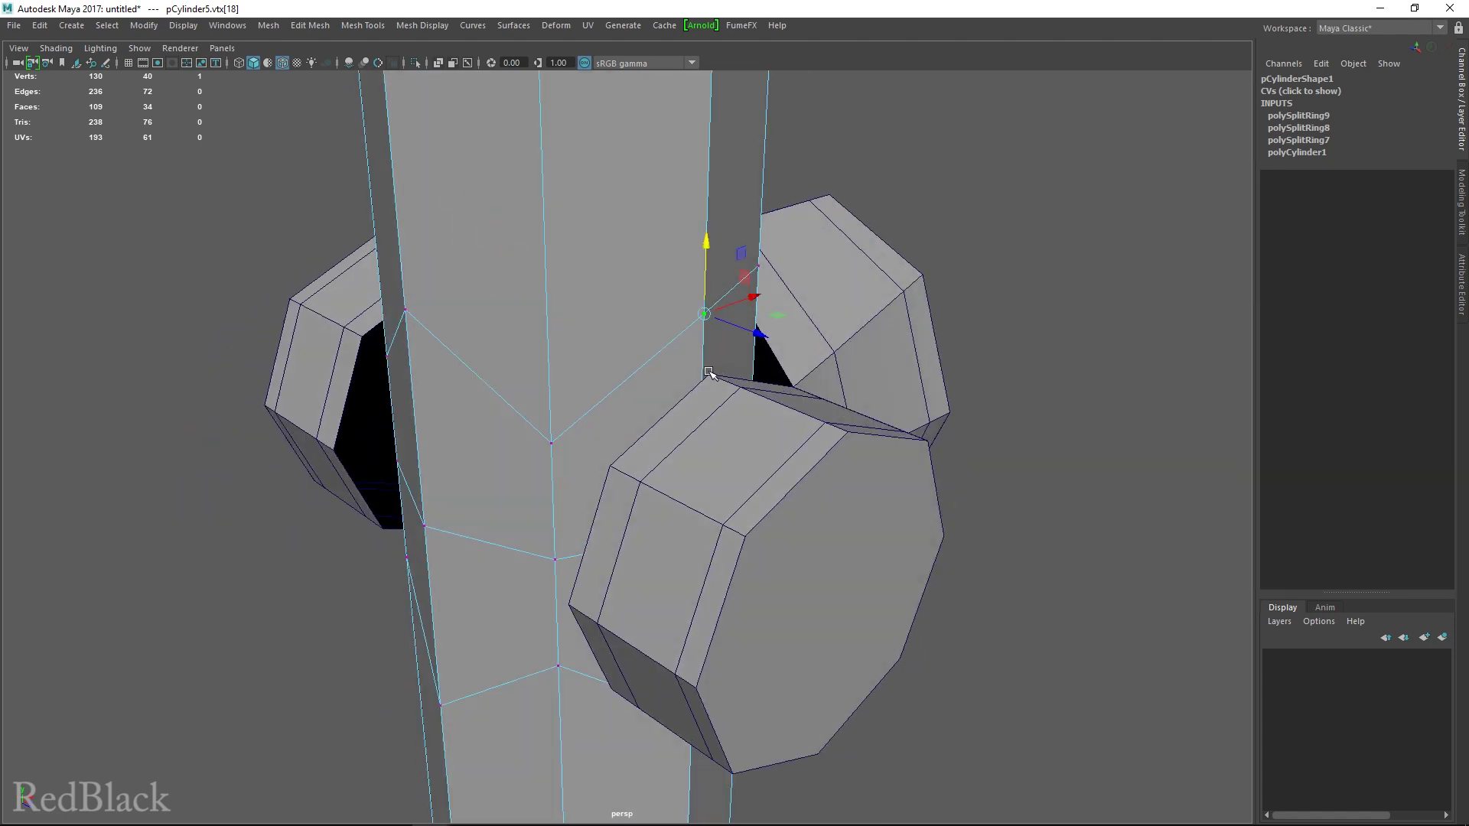
pyautogui.moveTo(720, 374); pyautogui.dragTo(712, 377, button='middle')
pyautogui.keyDown('alt'); pyautogui.moveTo(723, 378); pyautogui.dragTo(673, 390); pyautogui.keyUp('alt')
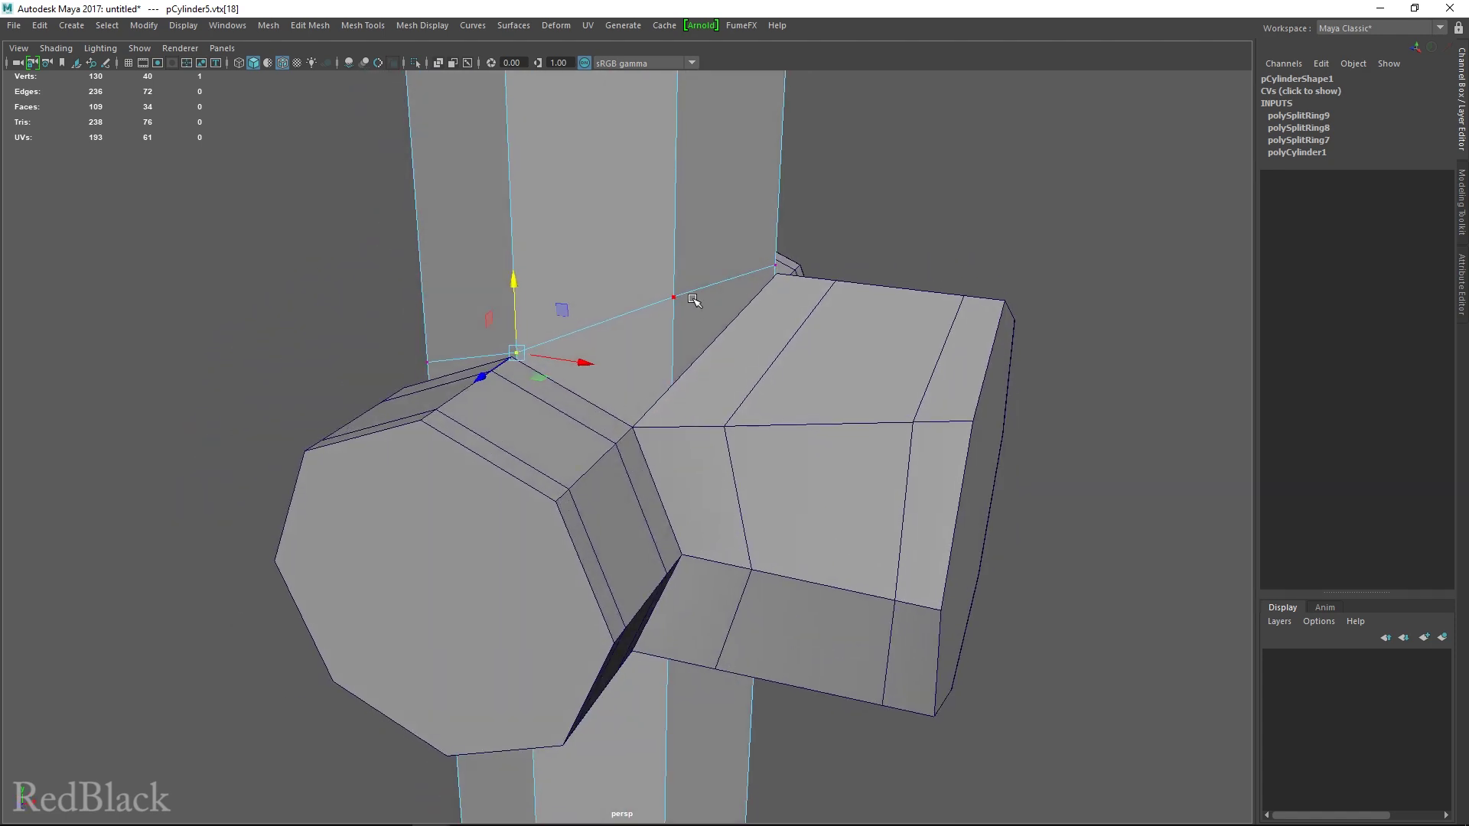
pyautogui.click(677, 297)
pyautogui.scroll(1, 638, 425)
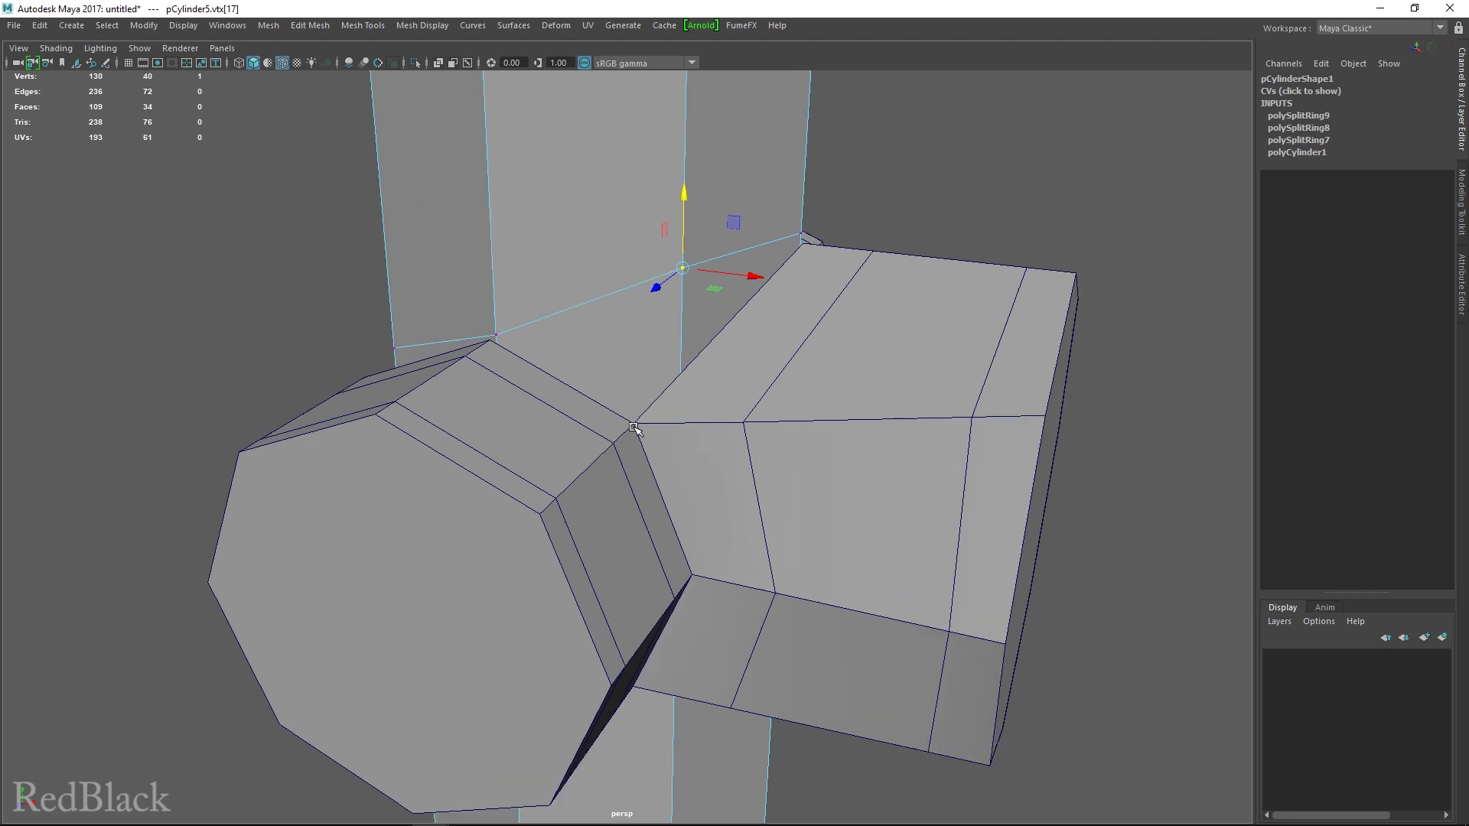
pyautogui.moveTo(637, 425); pyautogui.dragTo(641, 430, button='middle')
# Step: Check the body cylinder's loops against the outlets in wireframe, then restore shaded display in object mode
pyautogui.keyDown('alt'); pyautogui.moveTo(796, 447); pyautogui.dragTo(278, 420); pyautogui.keyUp('alt')
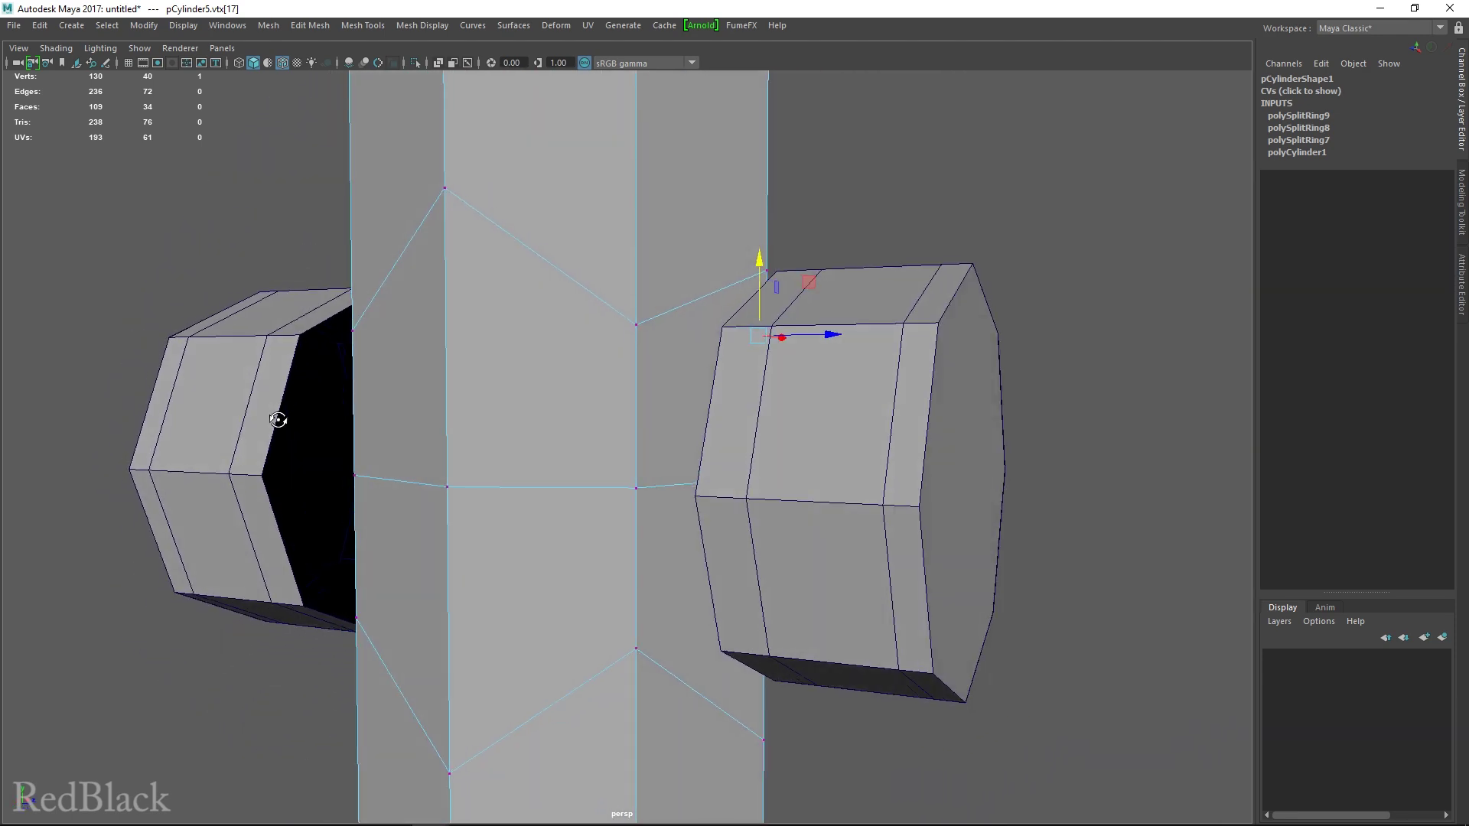
pyautogui.press('4')
pyautogui.keyDown('alt'); pyautogui.moveTo(502, 452); pyautogui.dragTo(535, 525); pyautogui.keyUp('alt')
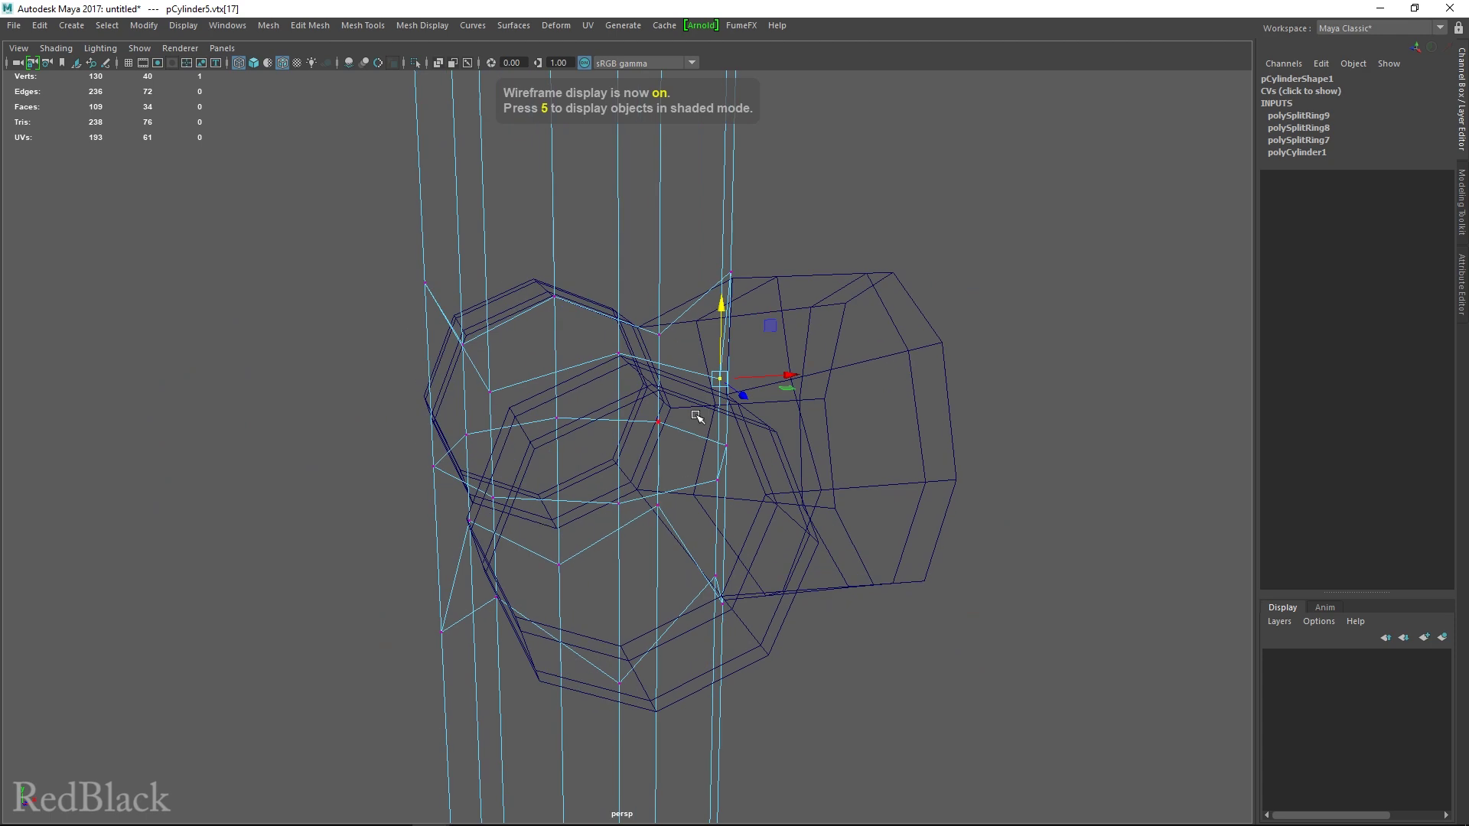
pyautogui.moveTo(882, 396)
pyautogui.keyDown('alt'); pyautogui.mouseDown()
pyautogui.moveTo(676, 453)
pyautogui.moveTo(796, 462)
pyautogui.moveTo(853, 439)
pyautogui.moveTo(739, 439)
pyautogui.mouseUp(); pyautogui.keyUp('alt')
pyautogui.press('F8')
pyautogui.press('F8')
pyautogui.press('5')
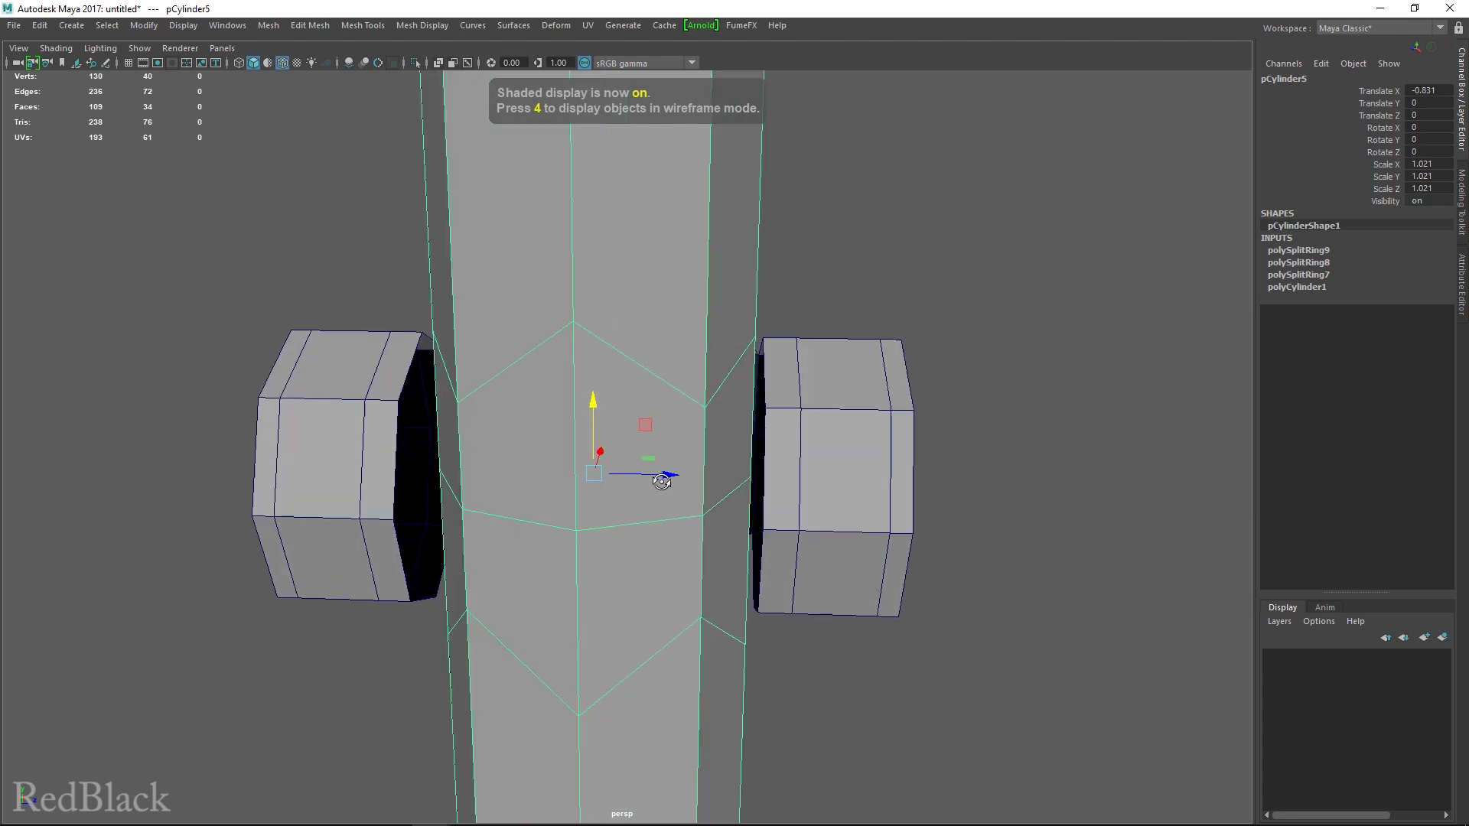
# Step: Delete the twelve body-cylinder faces between the upper and lower loops behind the outlets, keeping the four rear faces
pyautogui.rightClick(734, 436)
pyautogui.click(734, 437)
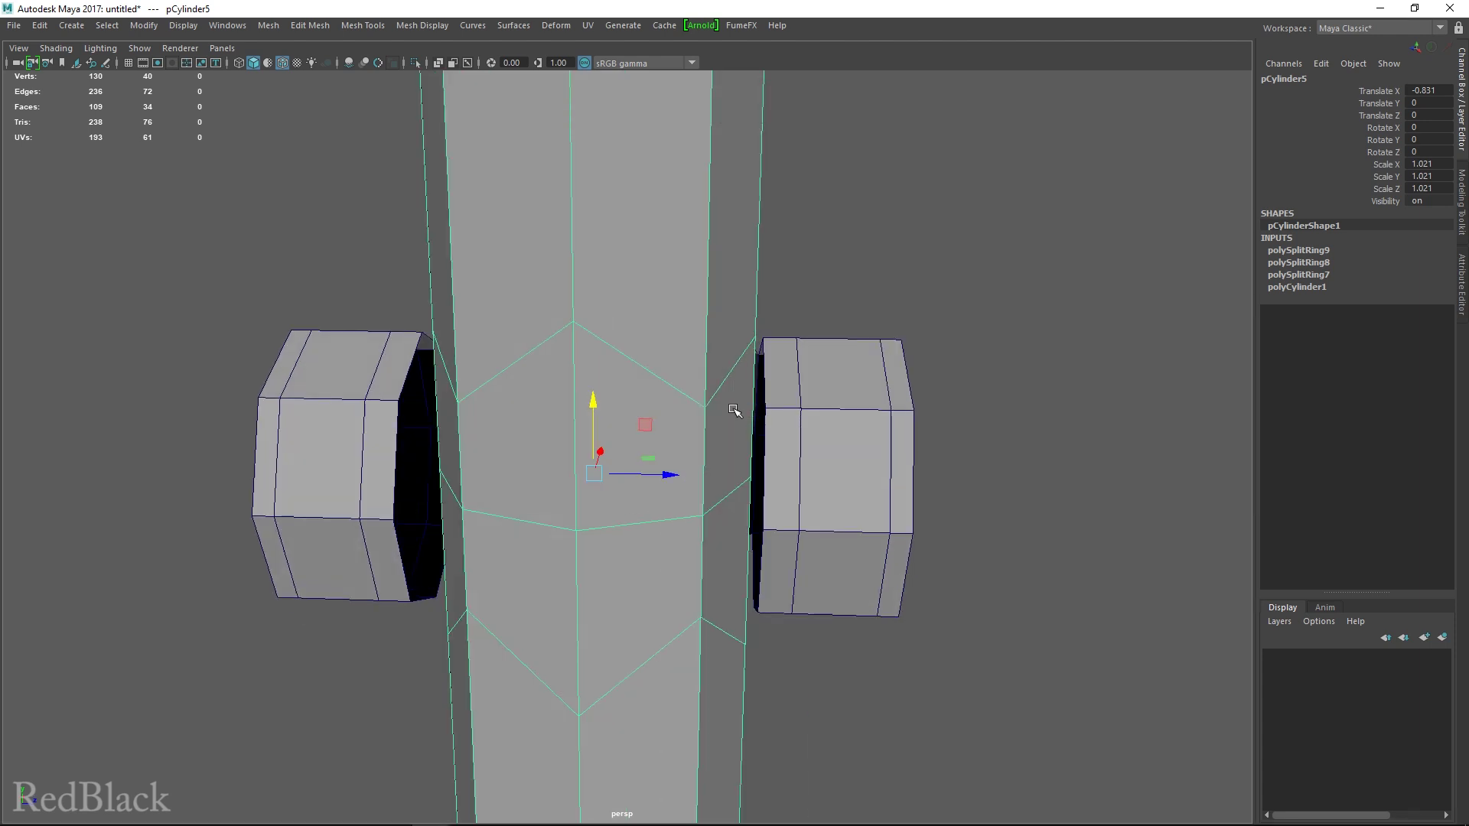
pyautogui.click(737, 390)
pyautogui.keyDown('shift'); pyautogui.doubleClick(659, 423); pyautogui.keyUp('shift')
pyautogui.keyDown('shift'); pyautogui.click(656, 540); pyautogui.keyUp('shift')
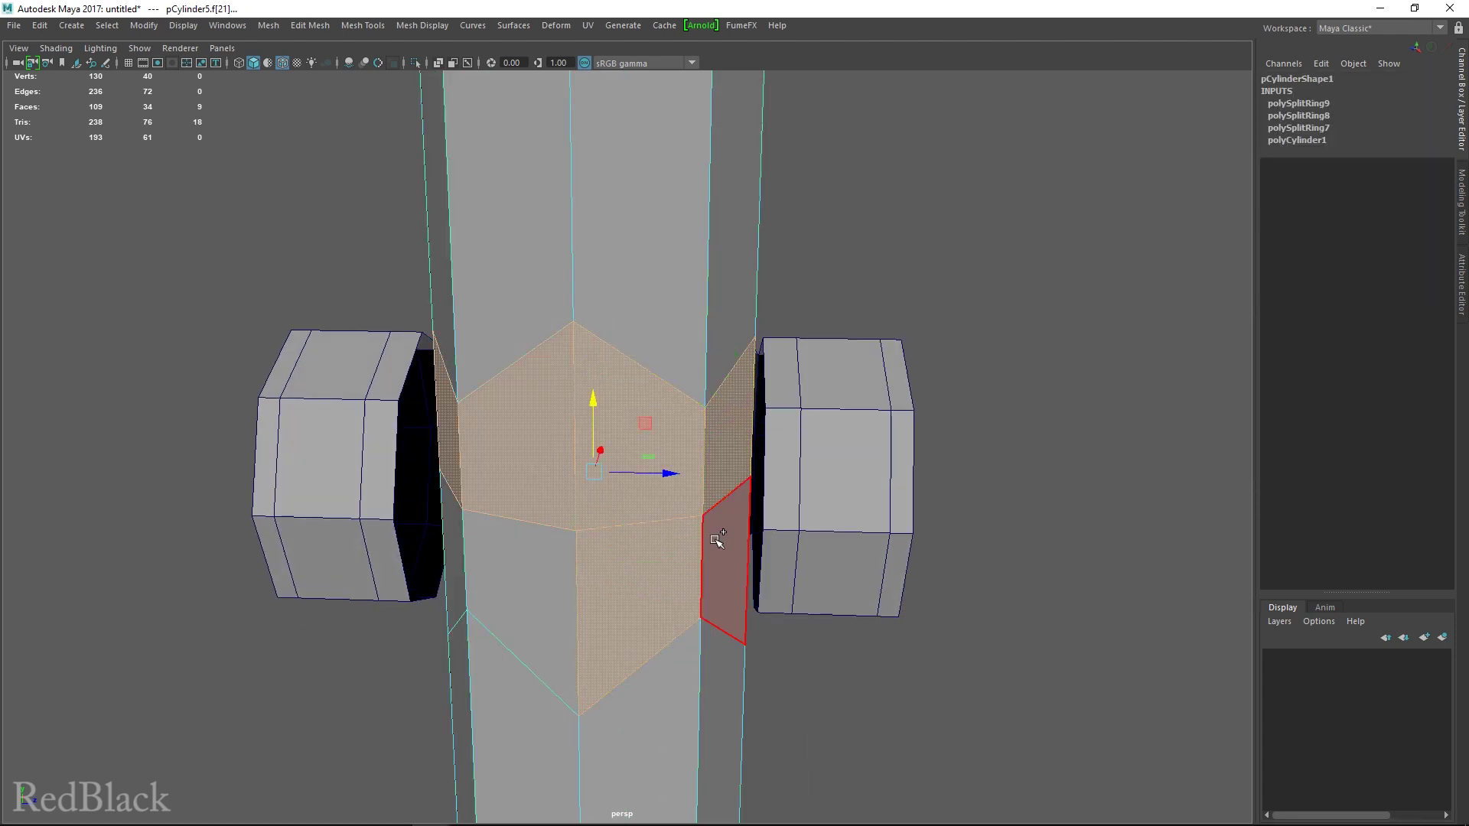
pyautogui.keyDown('shift'); pyautogui.doubleClick(719, 538); pyautogui.keyUp('shift')
pyautogui.keyDown('ctrl'); pyautogui.click(655, 510); pyautogui.keyUp('ctrl')
pyautogui.keyDown('ctrl'); pyautogui.click(545, 491); pyautogui.keyUp('ctrl')
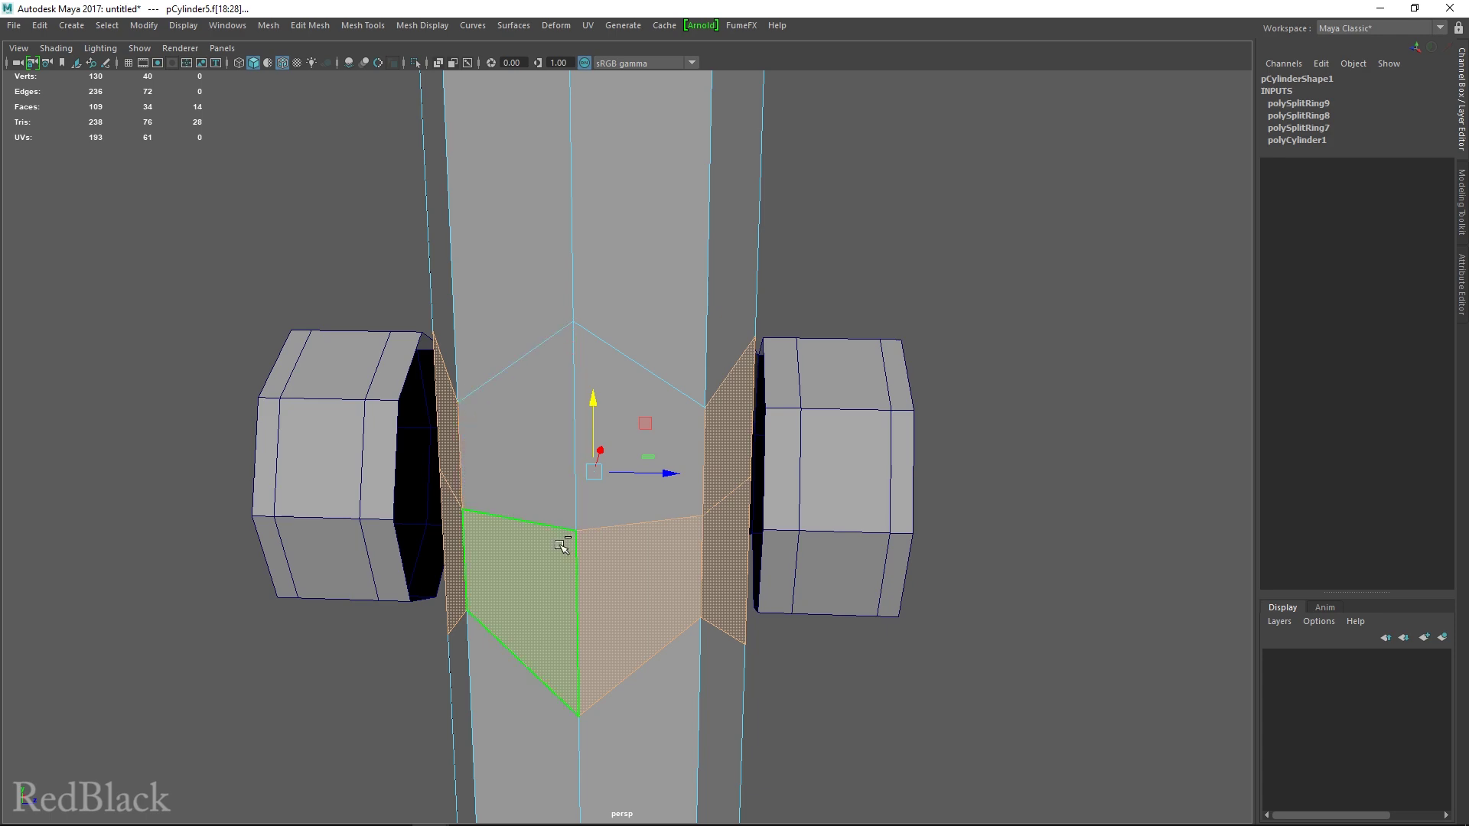
pyautogui.keyDown('ctrl'); pyautogui.click(561, 548); pyautogui.keyUp('ctrl')
pyautogui.keyDown('ctrl'); pyautogui.click(624, 556); pyautogui.keyUp('ctrl')
pyautogui.keyDown('alt'); pyautogui.moveTo(813, 579); pyautogui.dragTo(475, 577); pyautogui.keyUp('alt')
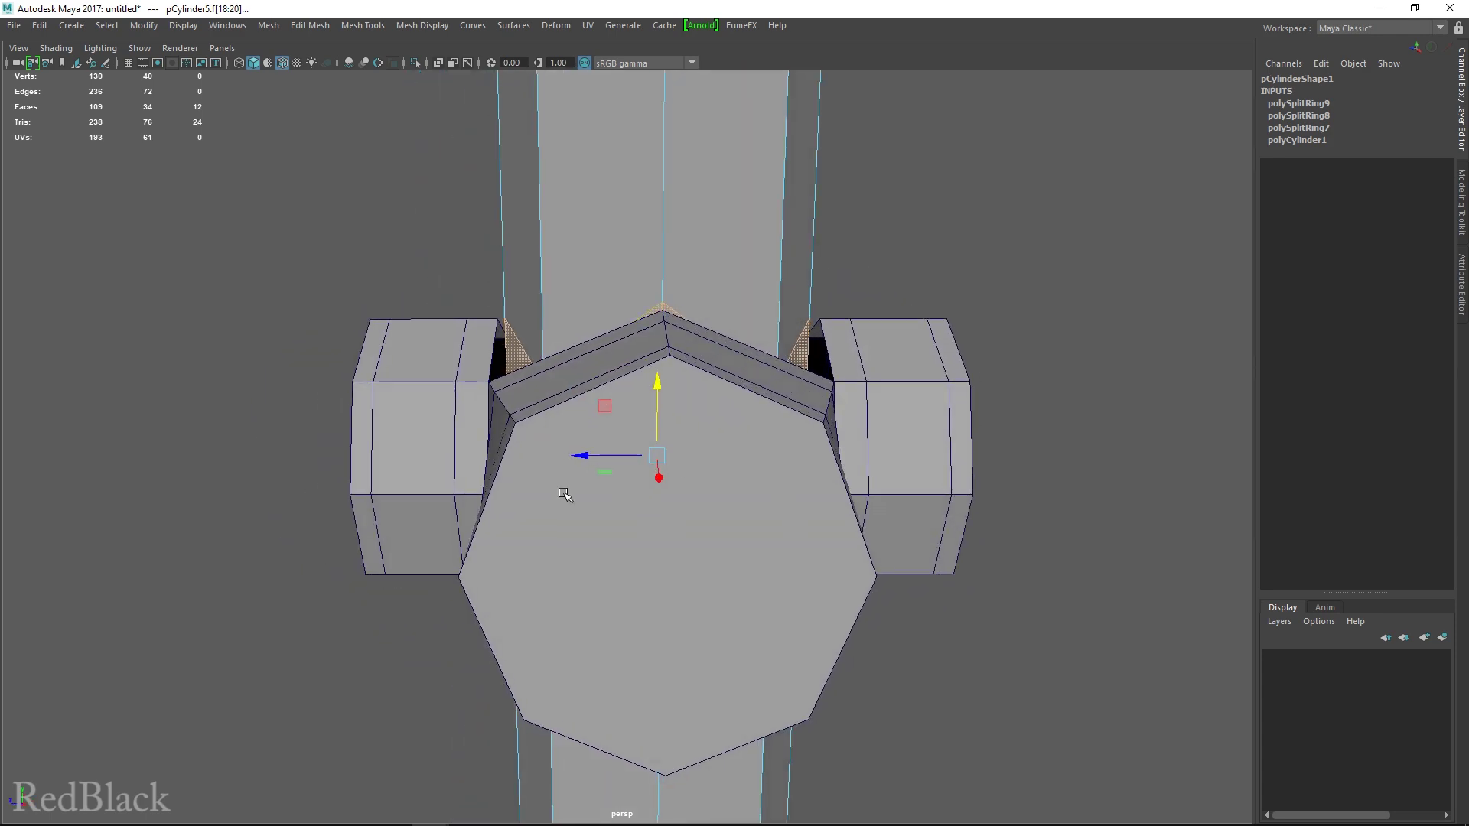
pyautogui.keyDown('alt'); pyautogui.moveTo(852, 520); pyautogui.dragTo(529, 506); pyautogui.keyUp('alt')
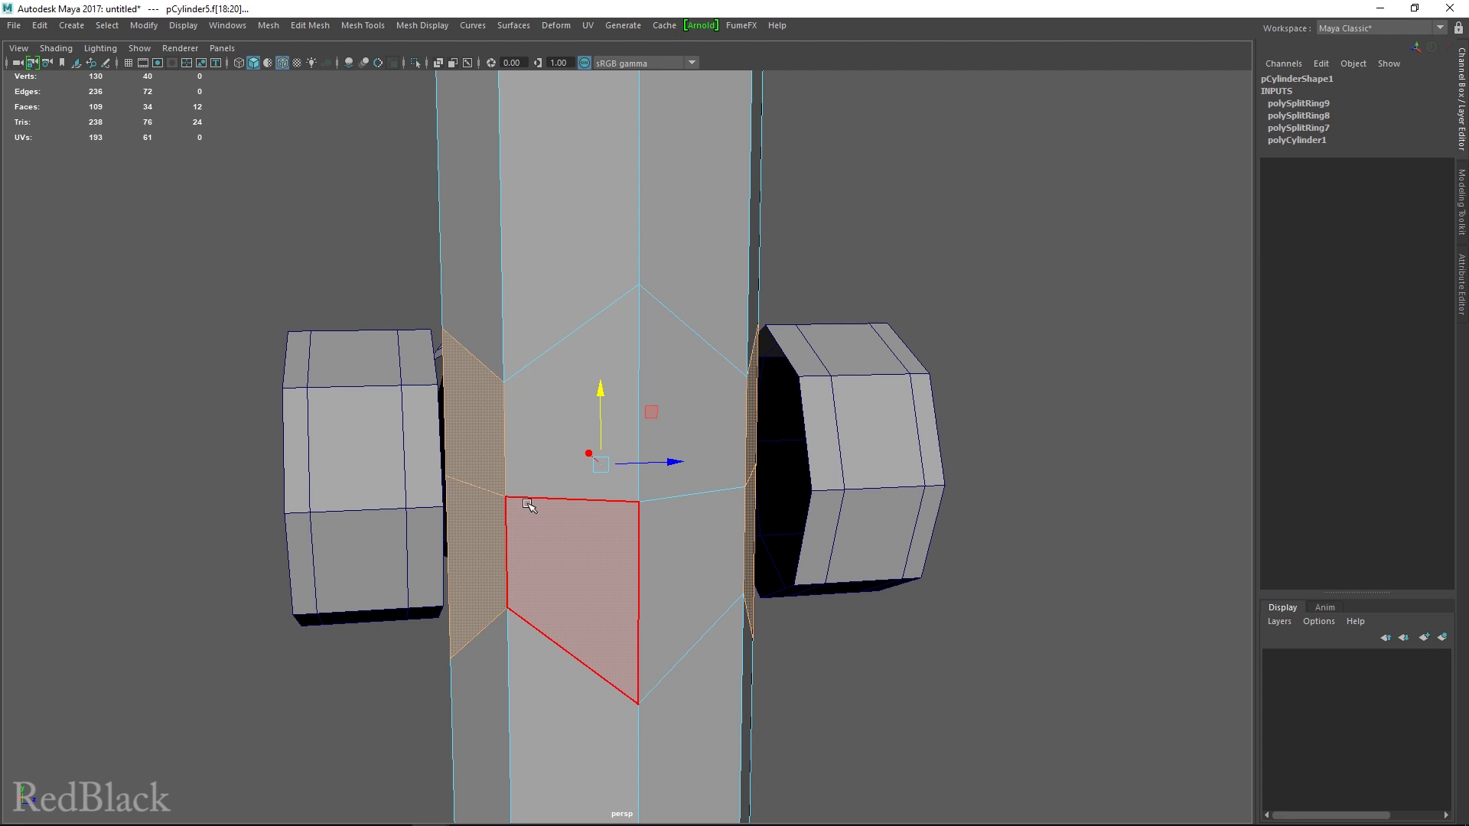
pyautogui.press('Delete')
pyautogui.press('F8')
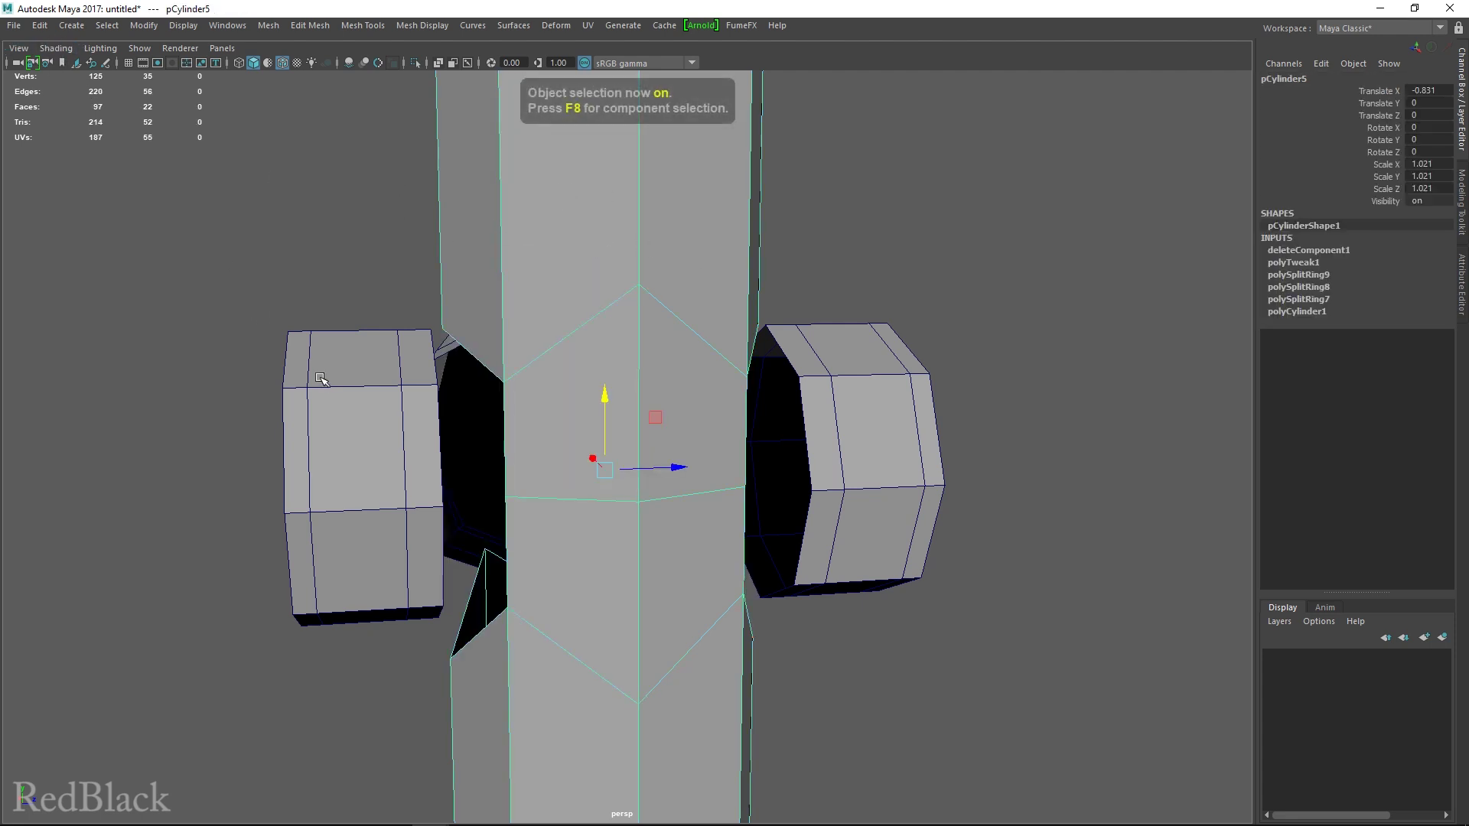
# Step: Combine the body cylinder and the outlet mesh into a single mesh
pyautogui.keyDown('shift'); pyautogui.click(383, 442); pyautogui.keyUp('shift')
pyautogui.press('space')
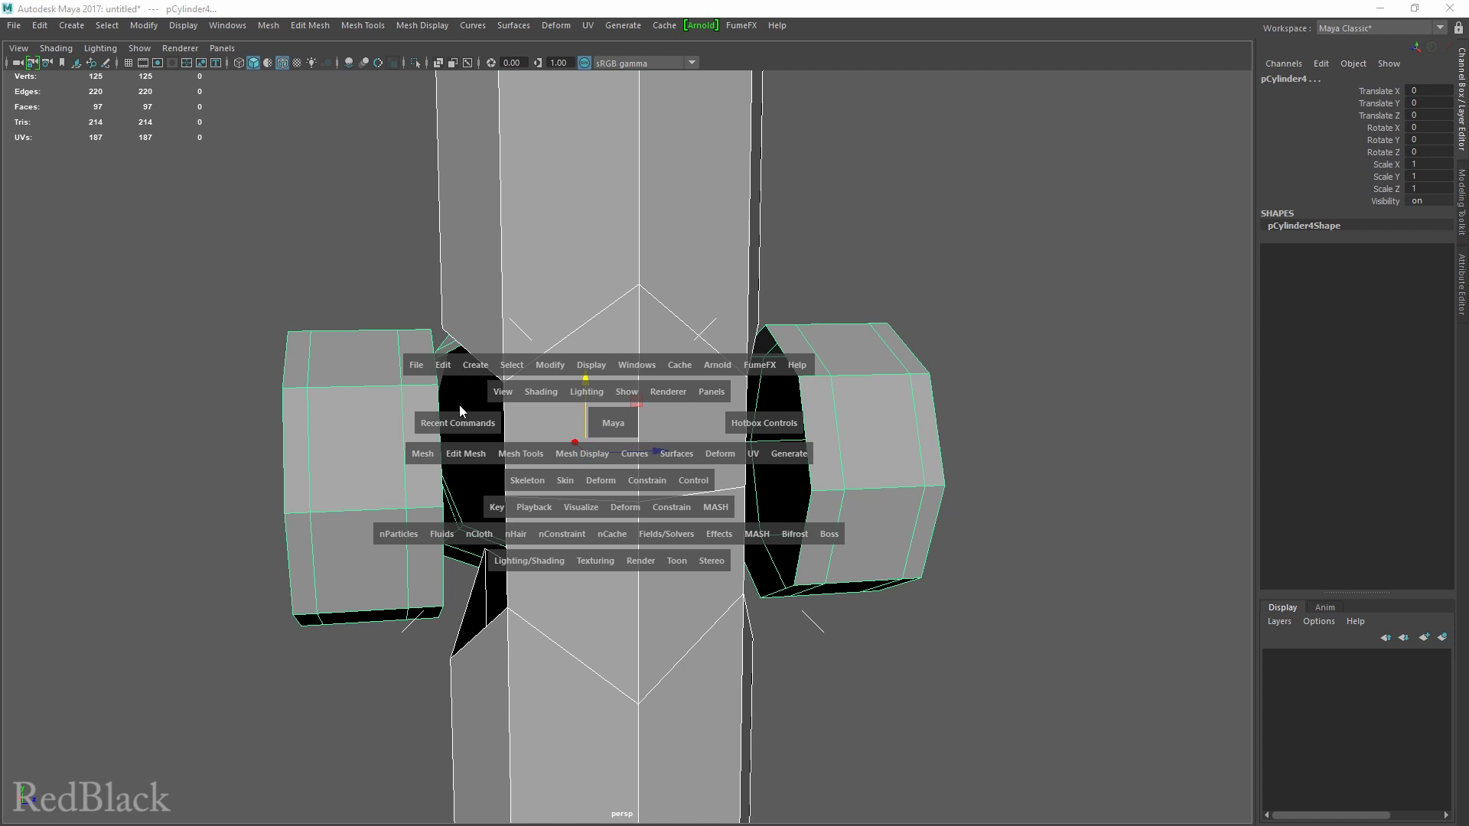
pyautogui.click(429, 455)
pyautogui.click(449, 512)
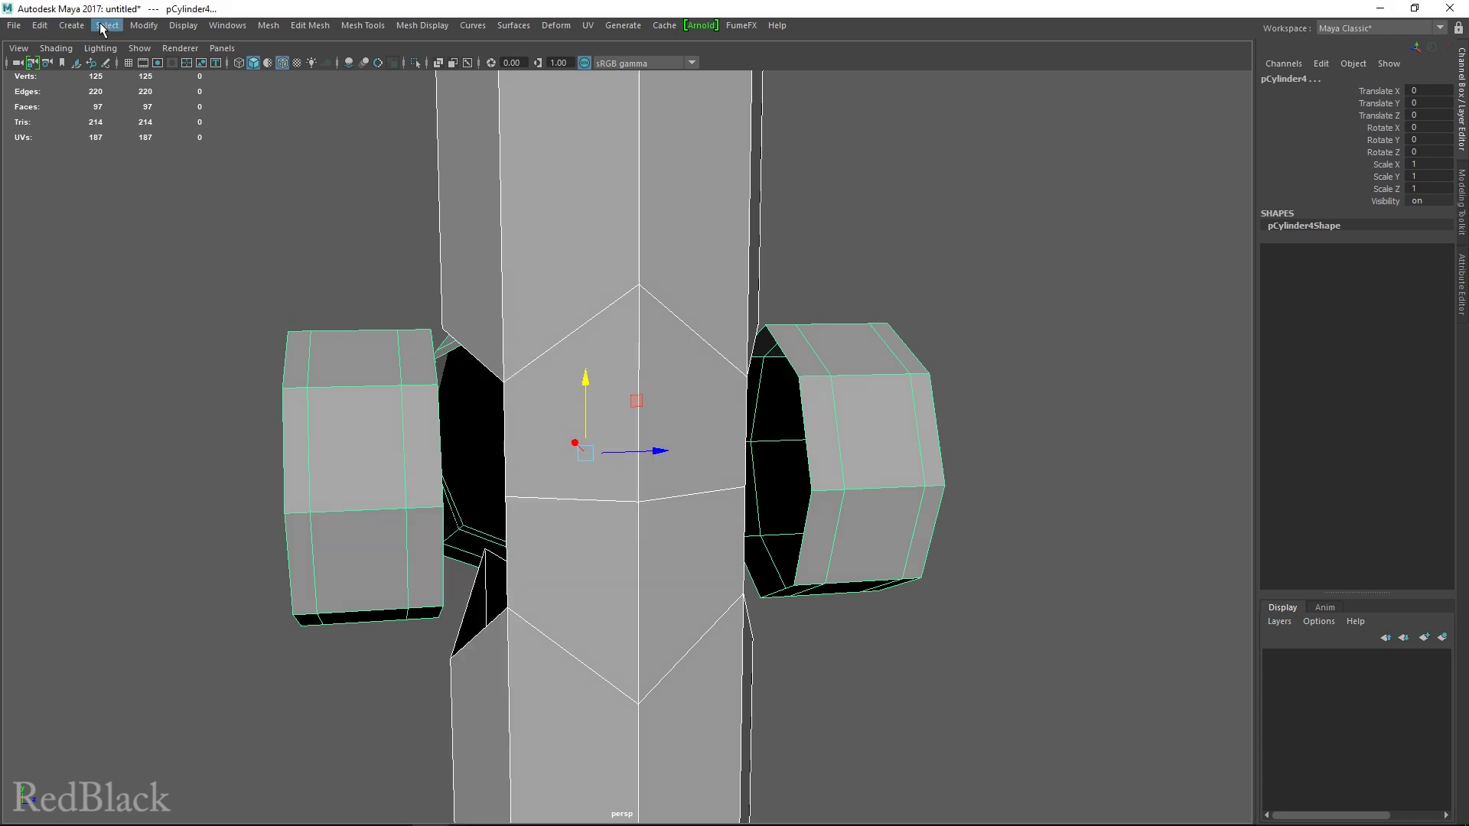
pyautogui.click(260, 29)
pyautogui.click(282, 79)
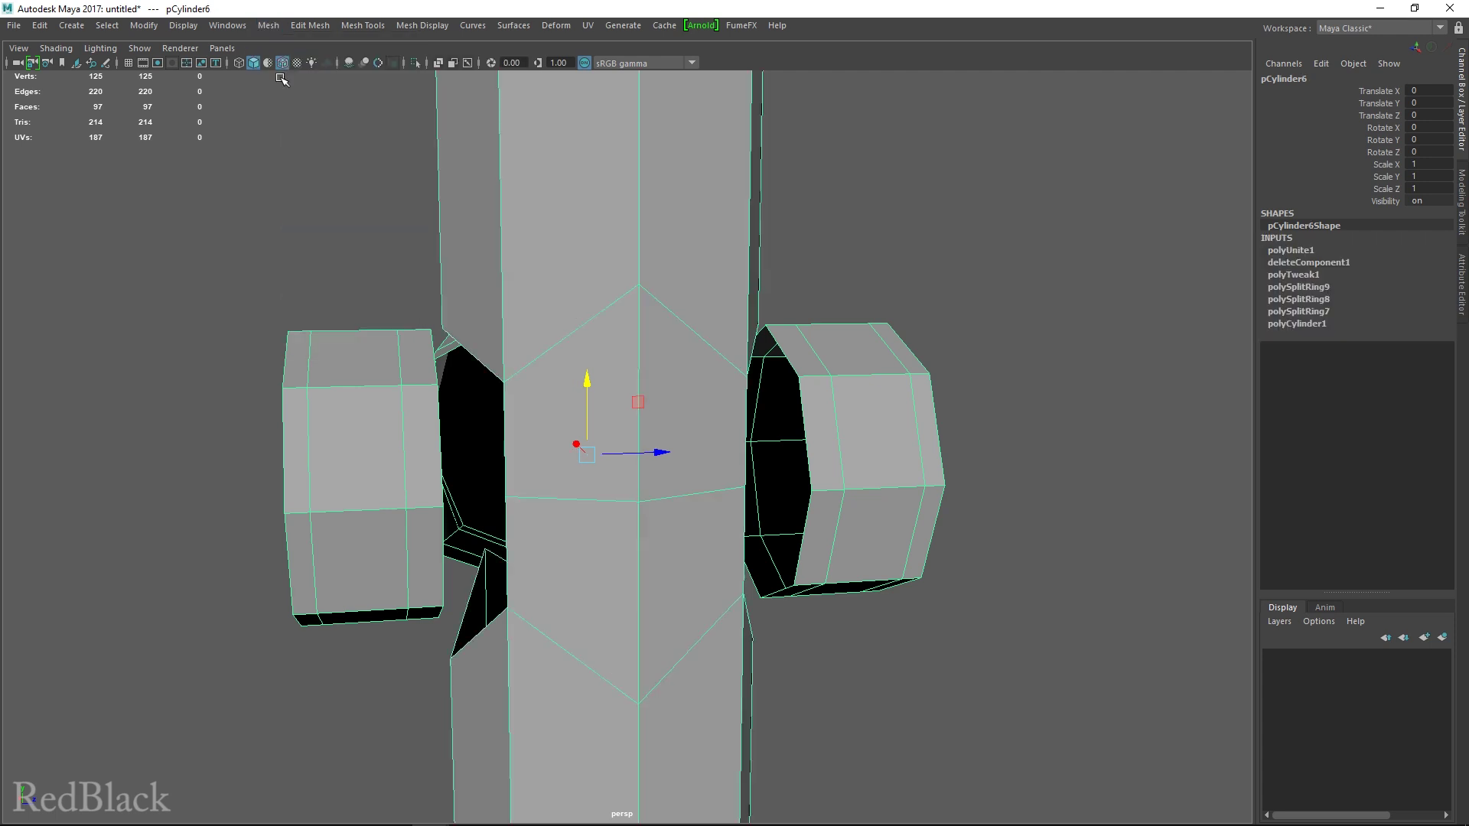
# Step: Delete the construction history of the combined hydrant mesh
pyautogui.click(901, 318)
pyautogui.click(854, 411)
pyautogui.press('space')
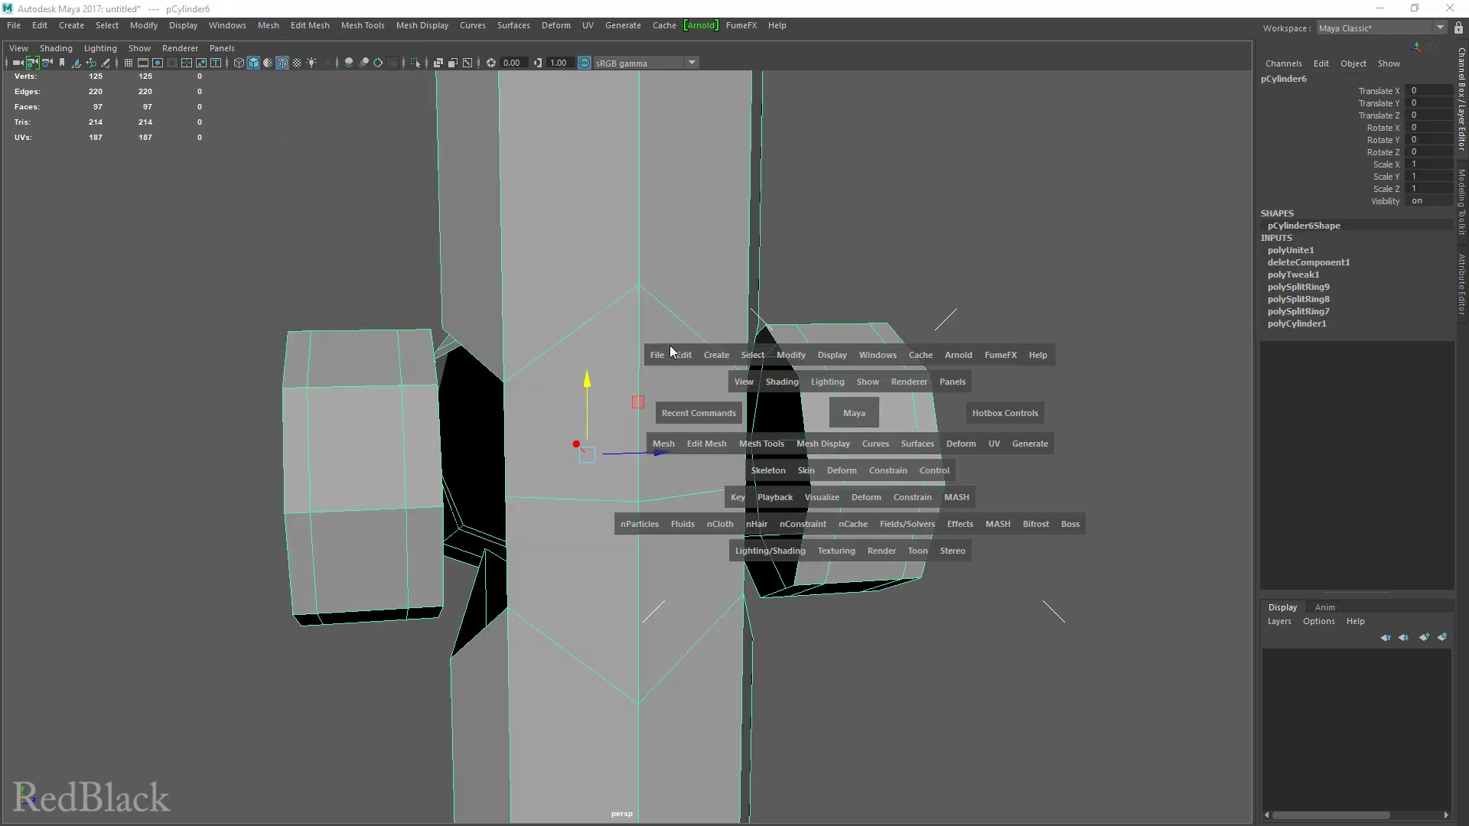
pyautogui.click(683, 355)
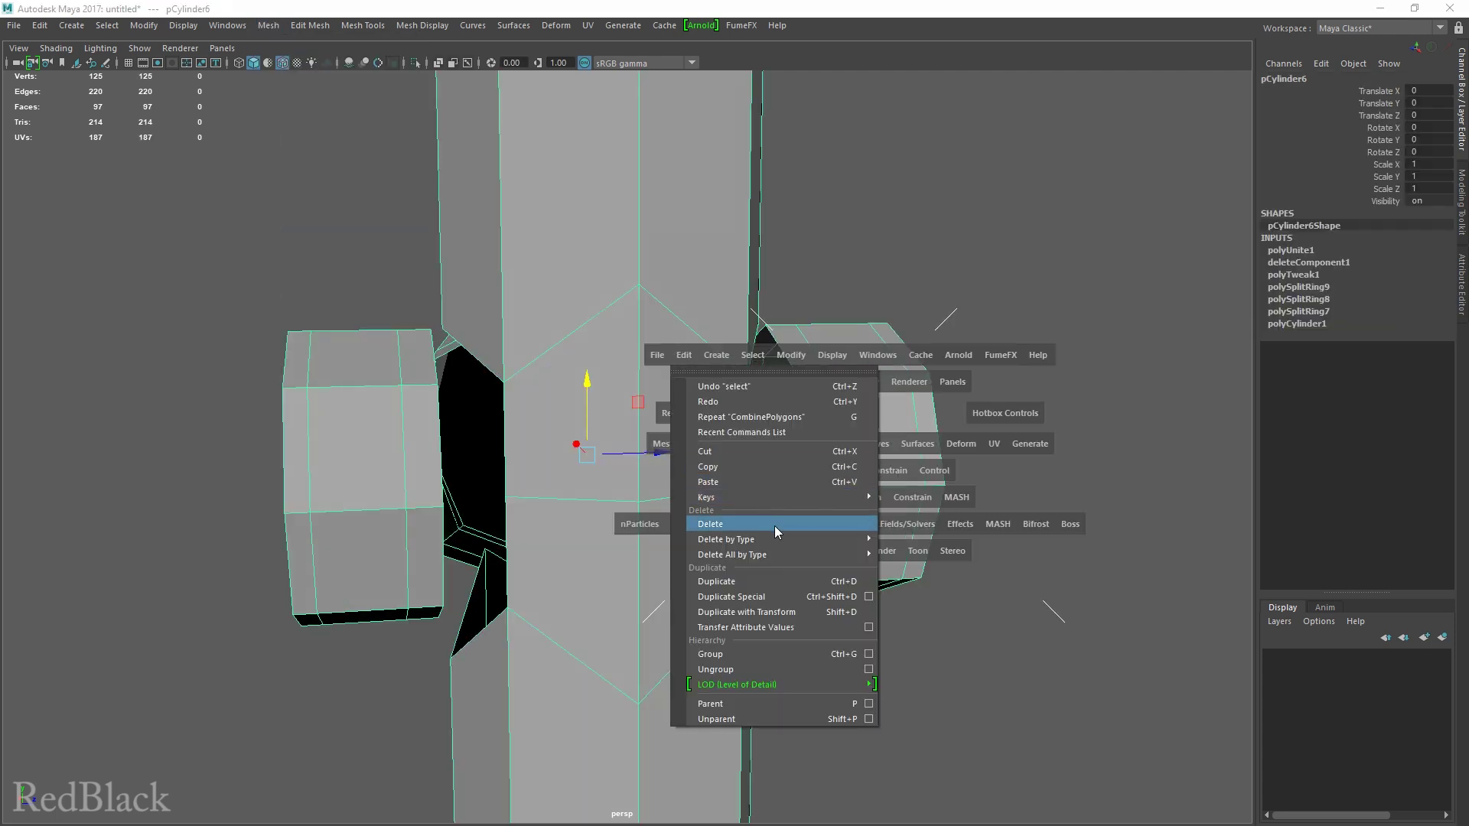
pyautogui.moveTo(814, 539)
pyautogui.click(918, 551)
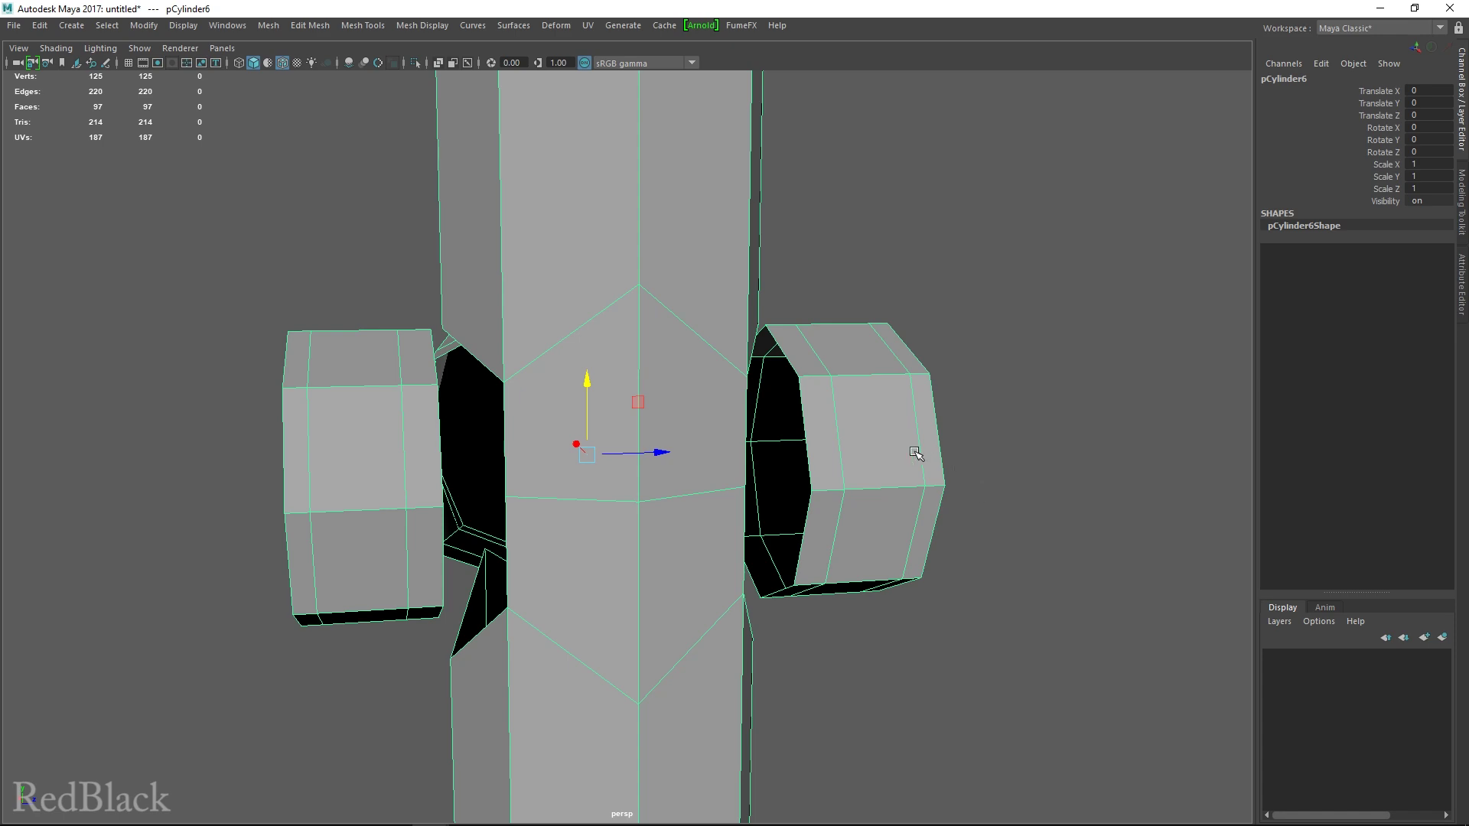
# Step: Weld one side outlet's rear upper and middle inner vertices to the matching body vertices using the Target Weld tool
pyautogui.keyDown('alt'); pyautogui.moveTo(770, 416); pyautogui.dragTo(892, 459); pyautogui.keyUp('alt')
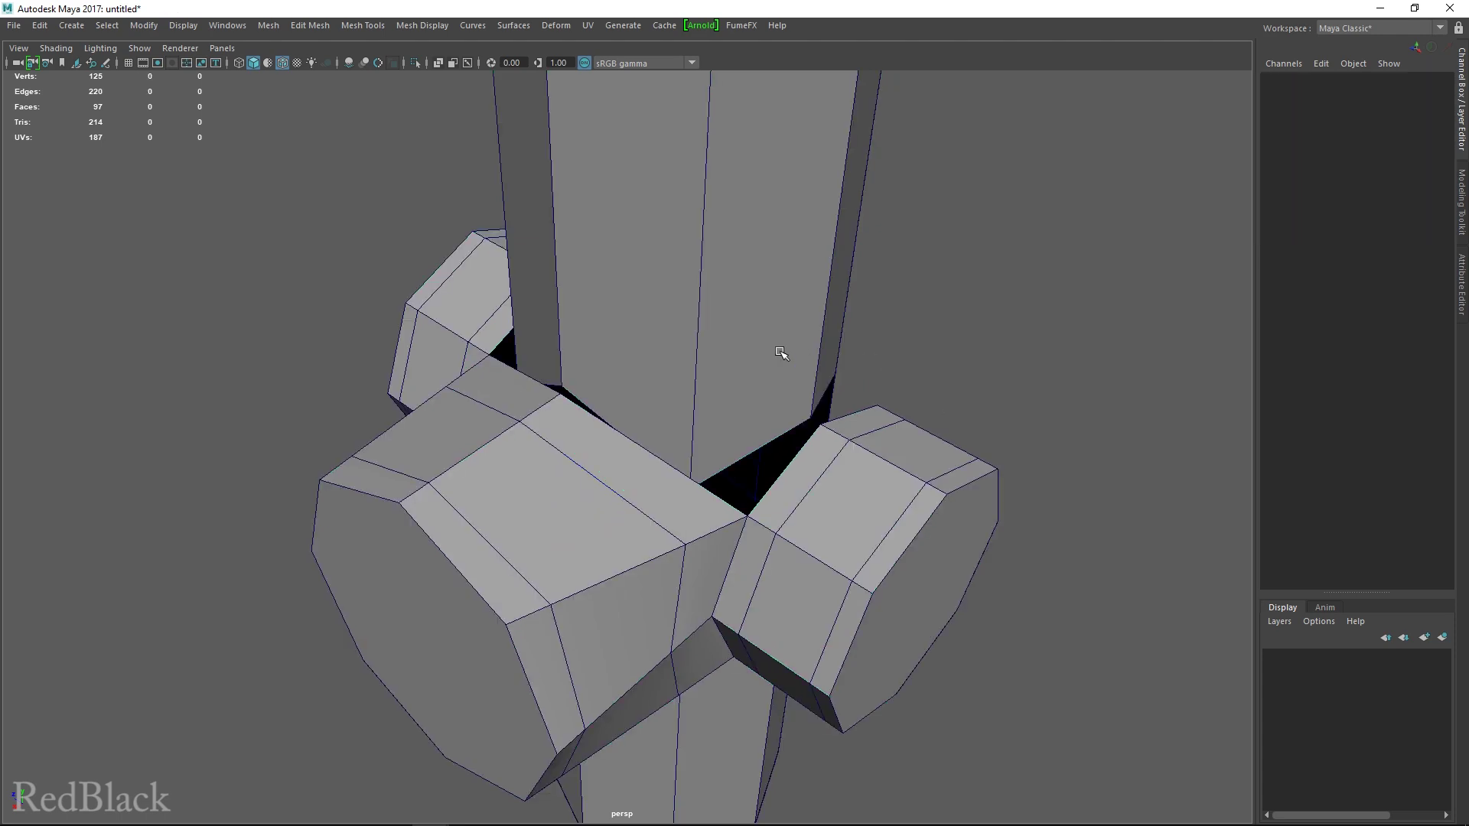
pyautogui.keyDown('alt'); pyautogui.moveTo(621, 422); pyautogui.dragTo(800, 383); pyautogui.keyUp('alt')
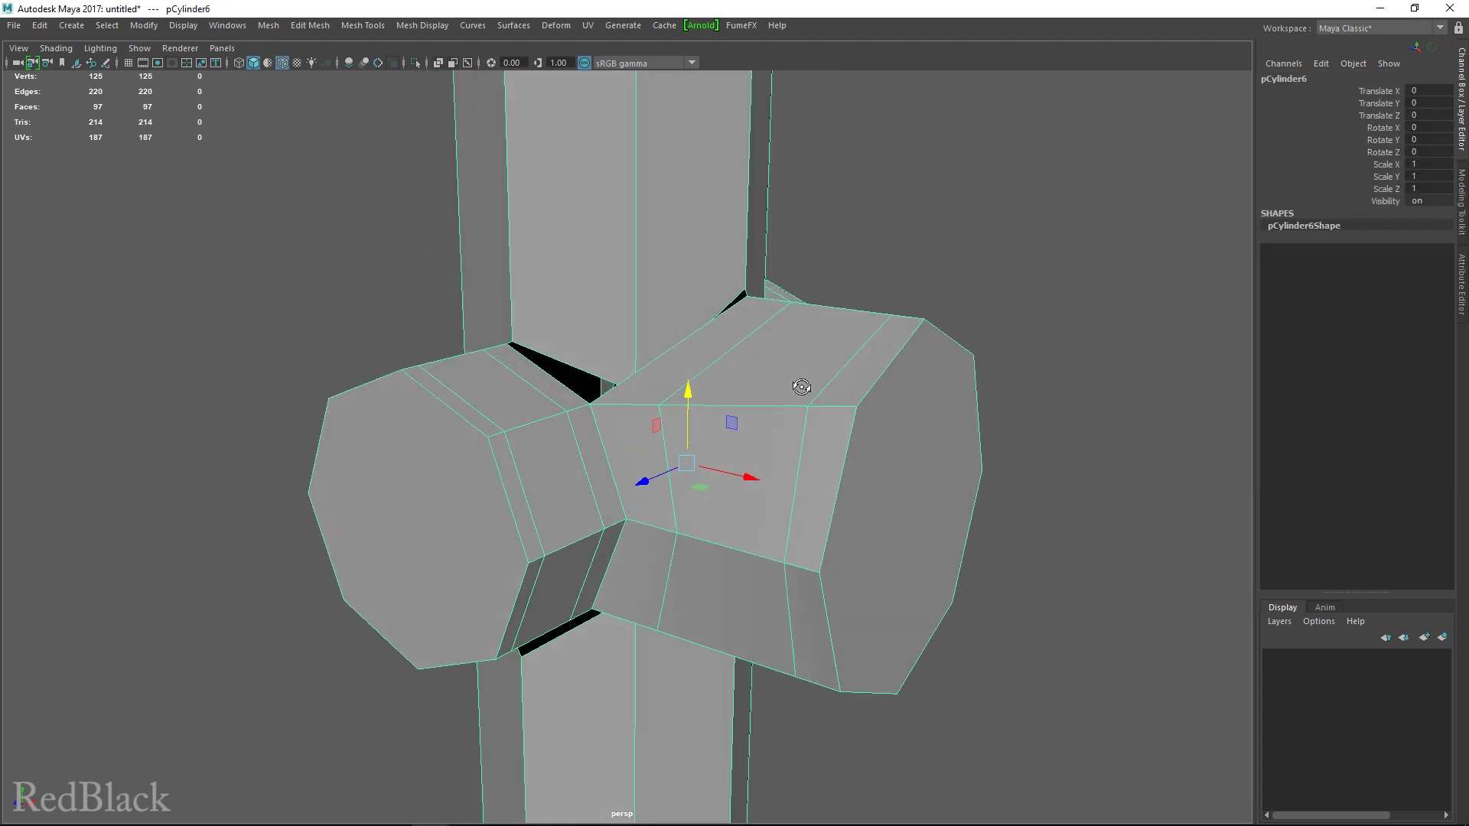
pyautogui.keyDown('alt'); pyautogui.moveTo(681, 390); pyautogui.dragTo(581, 263); pyautogui.keyUp('alt')
pyautogui.keyDown('shift'); pyautogui.moveTo(573, 275); pyautogui.dragTo(572, 275, button='right'); pyautogui.keyUp('shift')
pyautogui.press('F9')
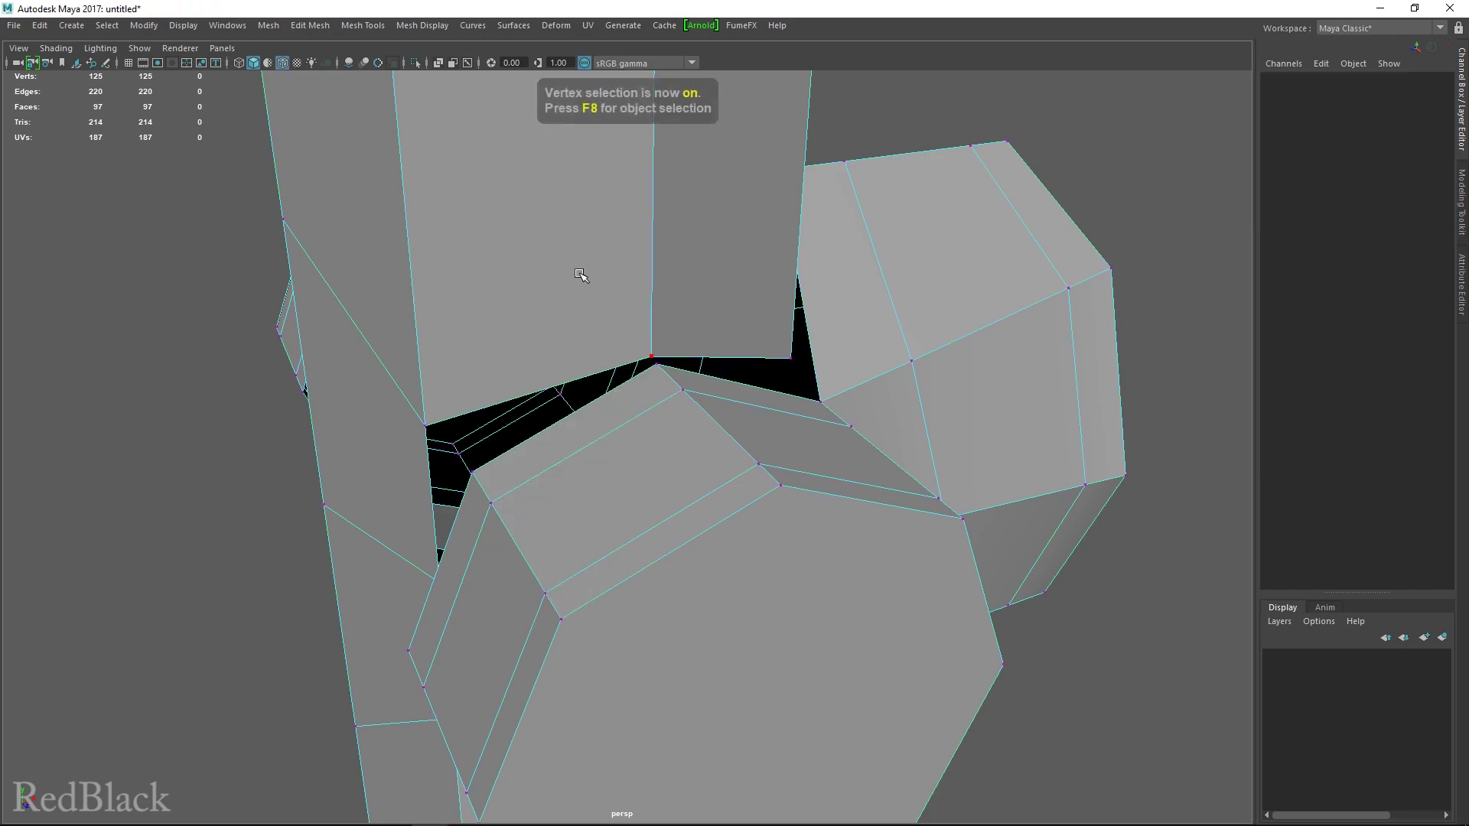
pyautogui.keyDown('alt'); pyautogui.moveTo(486, 295); pyautogui.dragTo(623, 243); pyautogui.keyUp('alt')
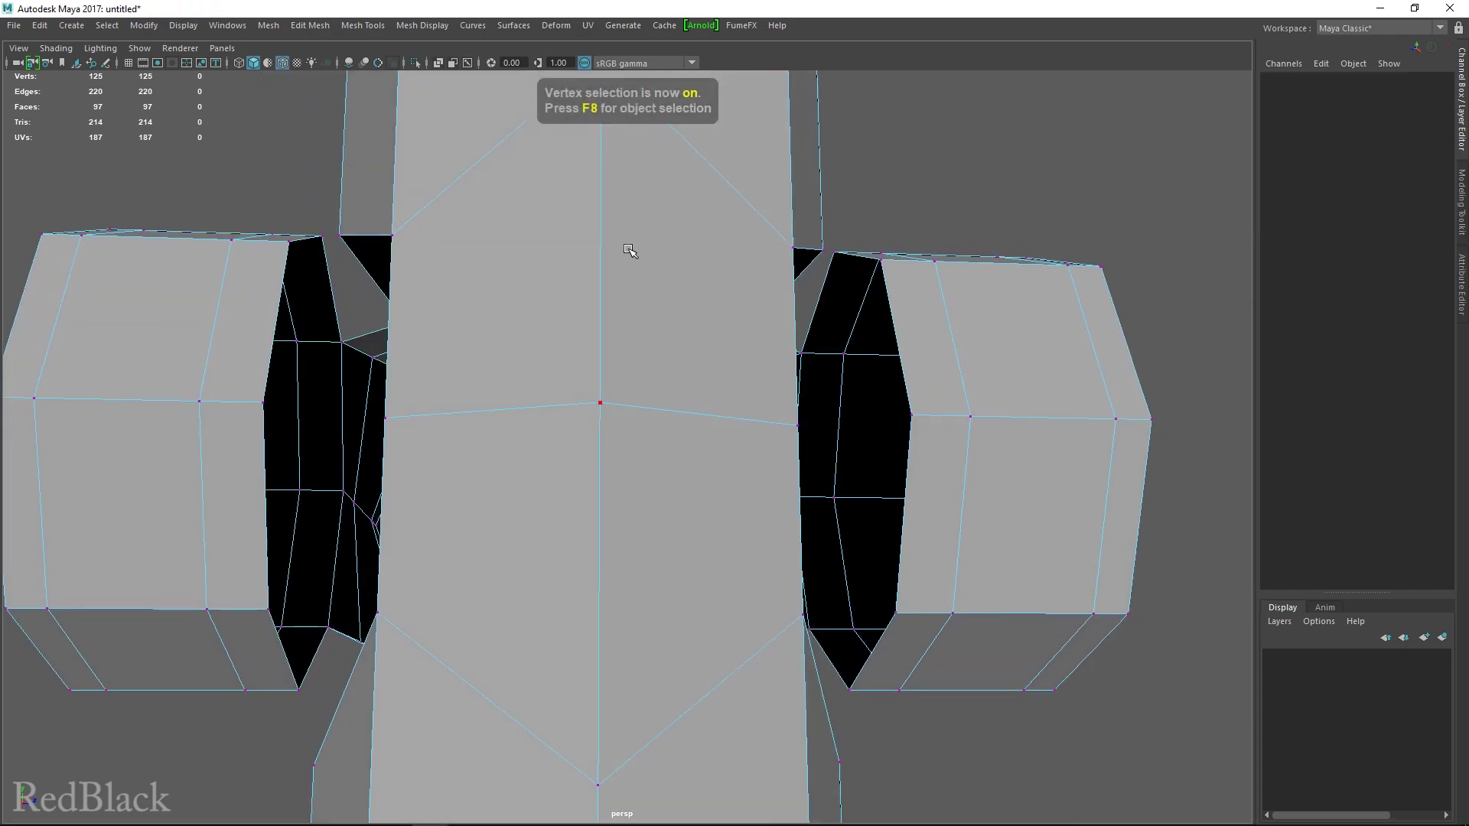
pyautogui.press('4')
pyautogui.moveTo(770, 331)
pyautogui.keyDown('alt'); pyautogui.mouseDown()
pyautogui.moveTo(663, 396)
pyautogui.moveTo(712, 410)
pyautogui.moveTo(650, 360)
pyautogui.mouseUp(); pyautogui.keyUp('alt')
pyautogui.press('5')
pyautogui.moveTo(651, 352)
pyautogui.keyDown('shift'); pyautogui.mouseDown(button='right')
pyautogui.moveTo(603, 373)
pyautogui.moveTo(649, 353)
pyautogui.moveTo(662, 310)
pyautogui.moveTo(659, 342)
pyautogui.mouseUp(button='right'); pyautogui.keyUp('shift')
pyautogui.keyDown('alt'); pyautogui.moveTo(660, 342); pyautogui.dragTo(711, 380); pyautogui.keyUp('alt')
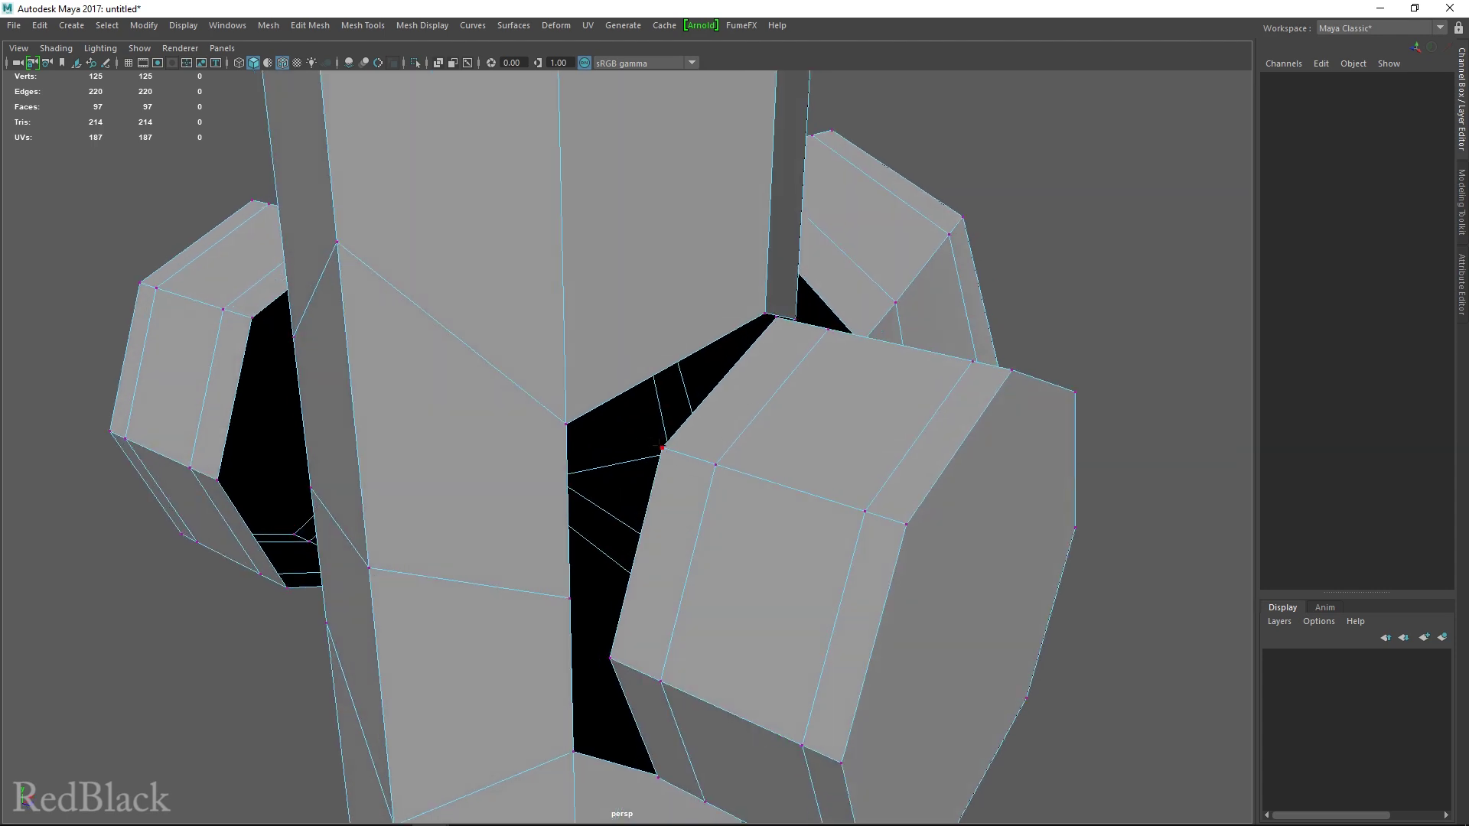
pyautogui.moveTo(592, 428); pyautogui.dragTo(566, 423)
pyautogui.keyDown('alt'); pyautogui.moveTo(566, 423); pyautogui.dragTo(574, 459); pyautogui.keyUp('alt')
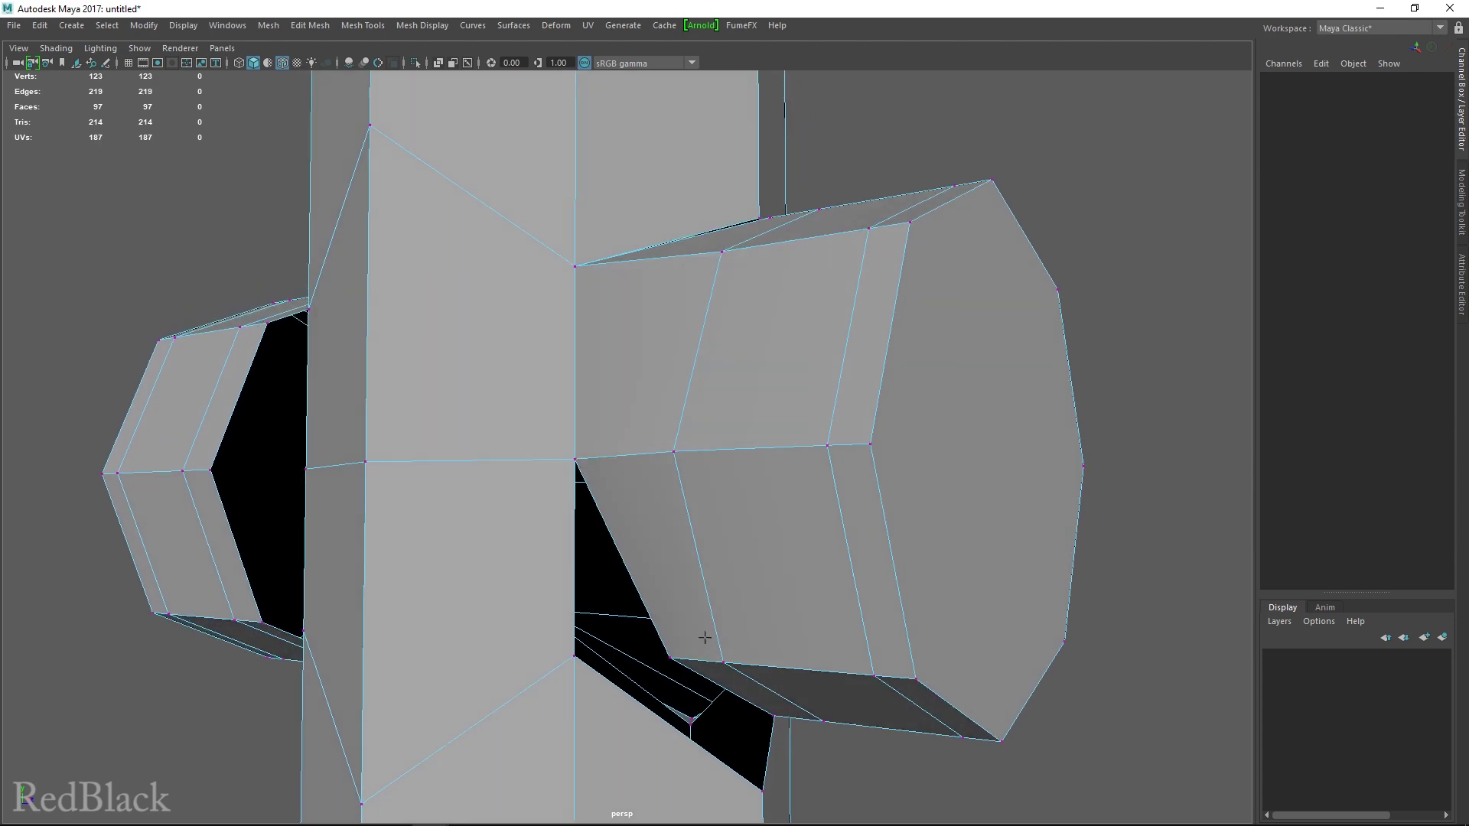
# Step: Weld the same side outlet's lower inner corners and the adjoining front outlet's lower corners to the body's lower-loop vertices
pyautogui.moveTo(670, 657); pyautogui.dragTo(534, 597)
pyautogui.keyDown('alt'); pyautogui.moveTo(534, 597); pyautogui.dragTo(571, 598); pyautogui.keyUp('alt')
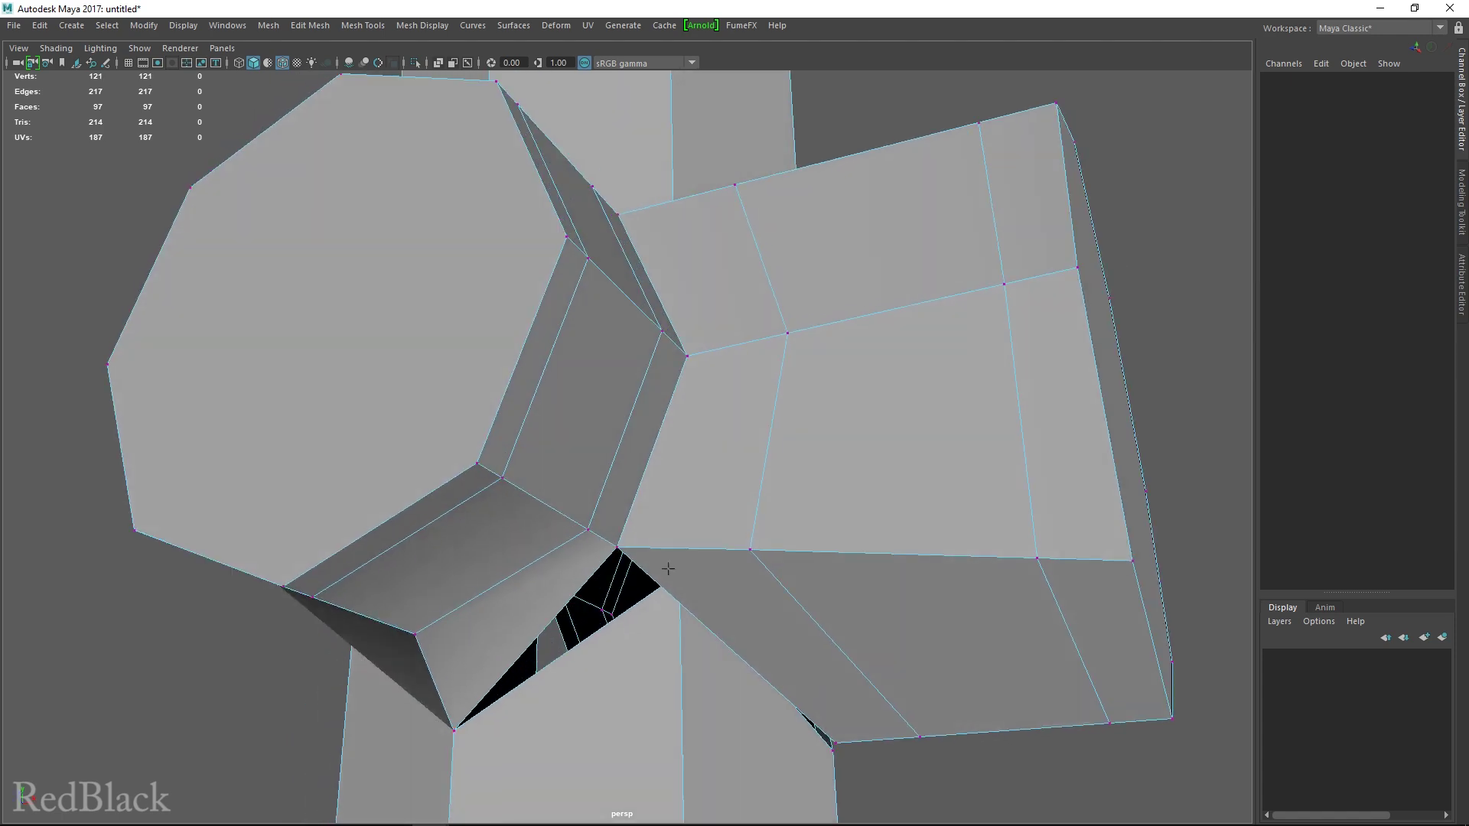
pyautogui.keyDown('alt'); pyautogui.moveTo(667, 568); pyautogui.dragTo(686, 555); pyautogui.keyUp('alt')
pyautogui.moveTo(724, 381); pyautogui.dragTo(615, 648)
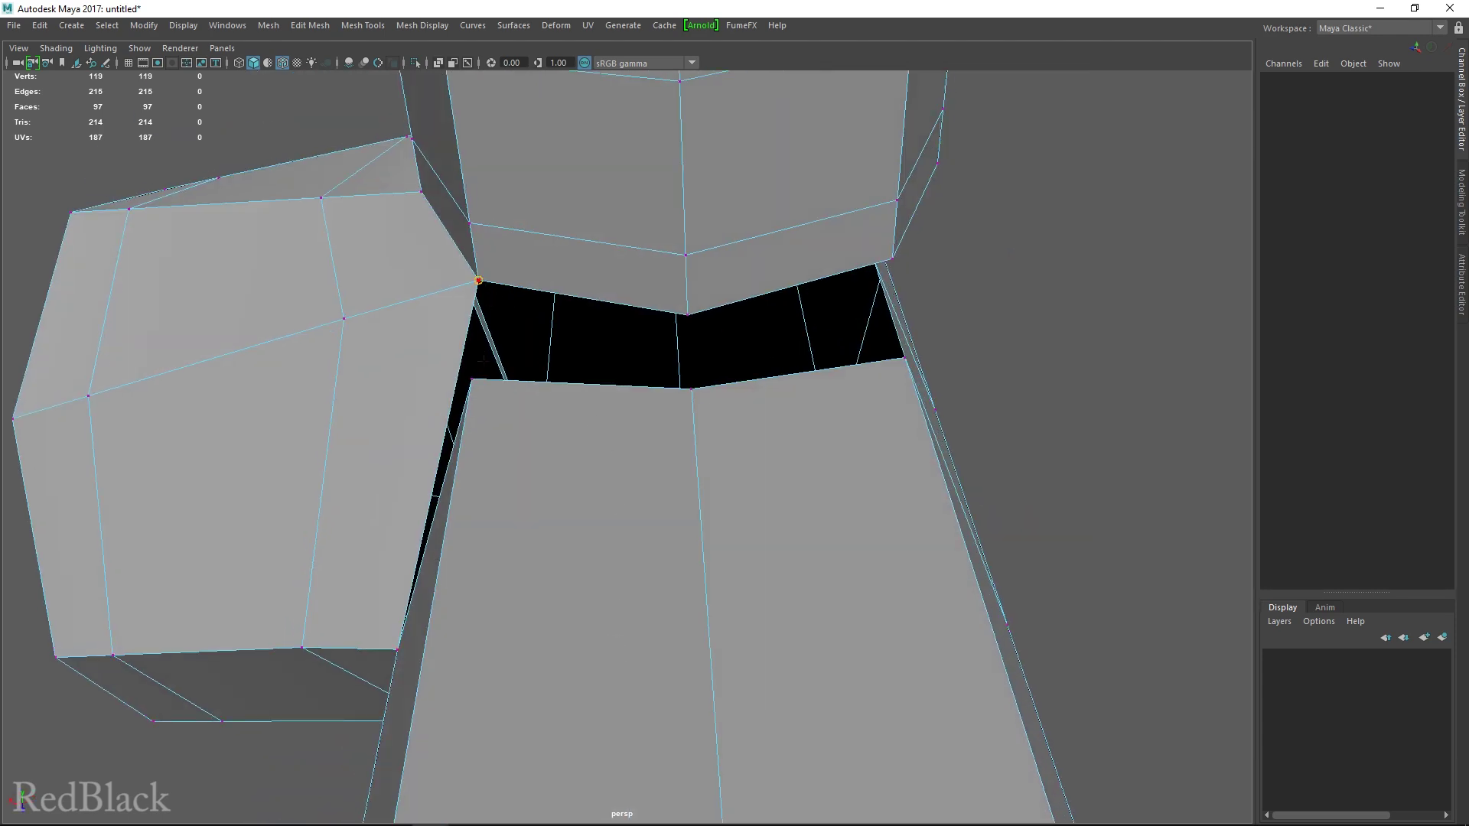
# Step: Weld the other side outlet's lower inner corners and rear middle vertex to the matching body vertices
pyautogui.moveTo(484, 358); pyautogui.dragTo(474, 380)
pyautogui.keyDown('alt'); pyautogui.moveTo(623, 341); pyautogui.dragTo(536, 387); pyautogui.keyUp('alt')
pyautogui.moveTo(442, 356); pyautogui.dragTo(456, 444)
pyautogui.moveTo(395, 482); pyautogui.dragTo(462, 563)
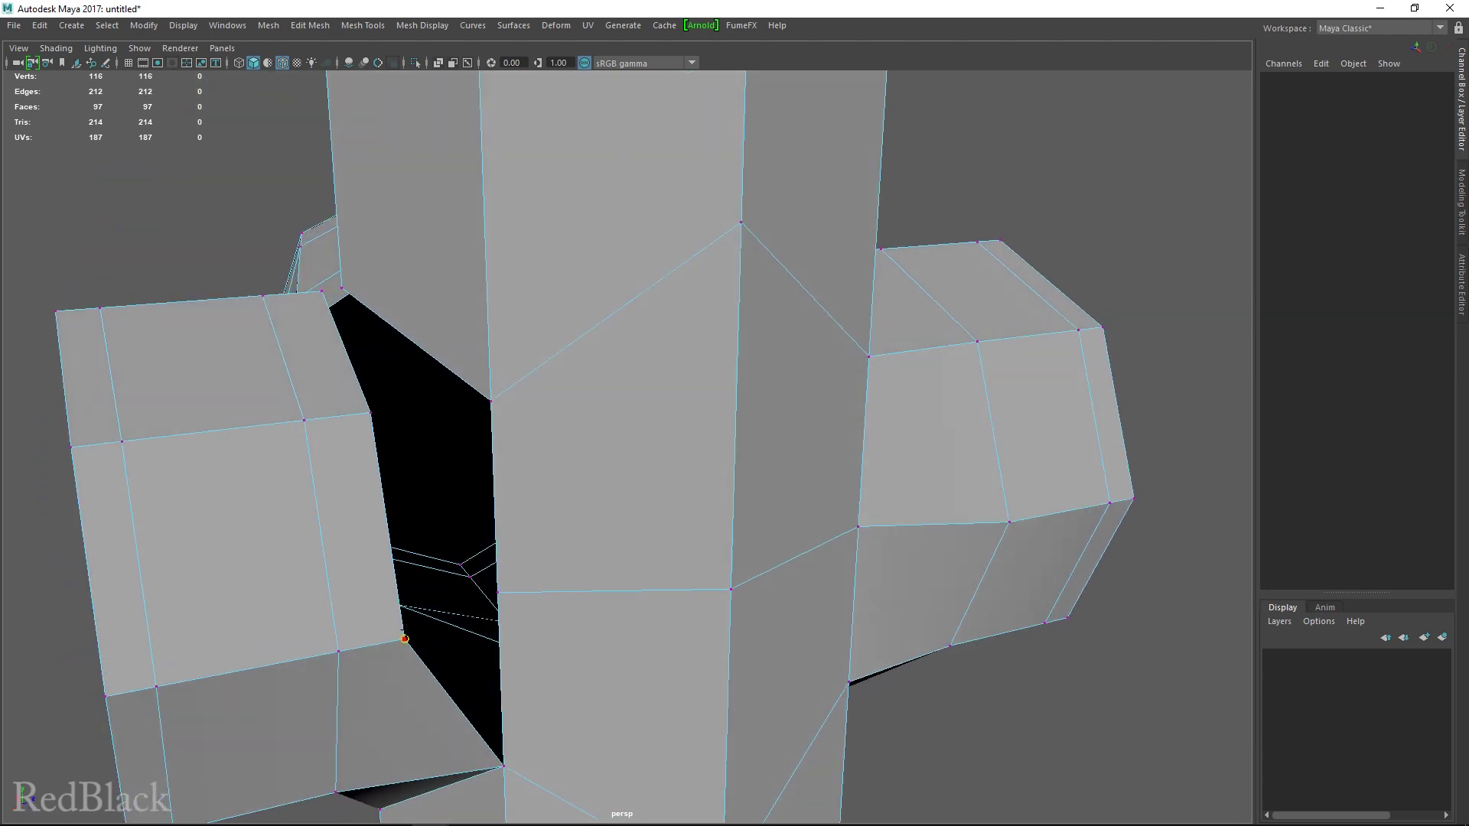
pyautogui.moveTo(405, 638); pyautogui.dragTo(460, 560)
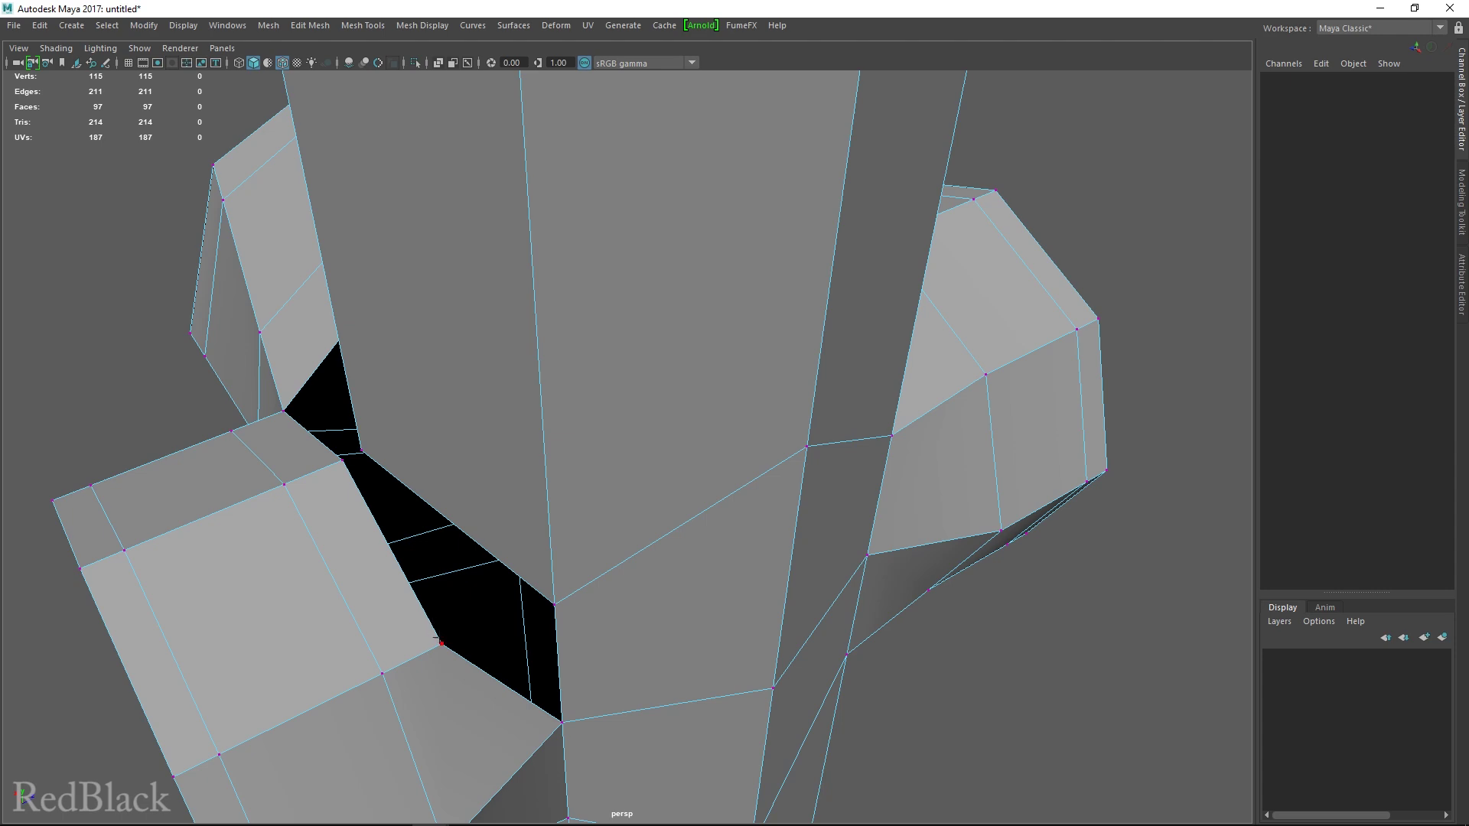
# Step: Weld the other side outlet's remaining rear inner vertices to the matching body vertices with Target Weld and return to object mode
pyautogui.moveTo(438, 640); pyautogui.dragTo(554, 604)
pyautogui.keyDown('alt'); pyautogui.moveTo(426, 535); pyautogui.dragTo(437, 617); pyautogui.keyUp('alt')
pyautogui.keyDown('alt'); pyautogui.moveTo(437, 618); pyautogui.dragTo(482, 577); pyautogui.keyUp('alt')
pyautogui.moveTo(418, 535); pyautogui.dragTo(505, 489)
pyautogui.moveTo(444, 409); pyautogui.dragTo(450, 400)
pyautogui.keyDown('alt'); pyautogui.moveTo(450, 400); pyautogui.dragTo(795, 418); pyautogui.keyUp('alt')
pyautogui.moveTo(657, 499); pyautogui.dragTo(656, 498)
pyautogui.keyDown('alt'); pyautogui.moveTo(656, 498); pyautogui.dragTo(712, 493); pyautogui.keyUp('alt')
pyautogui.press('F8')
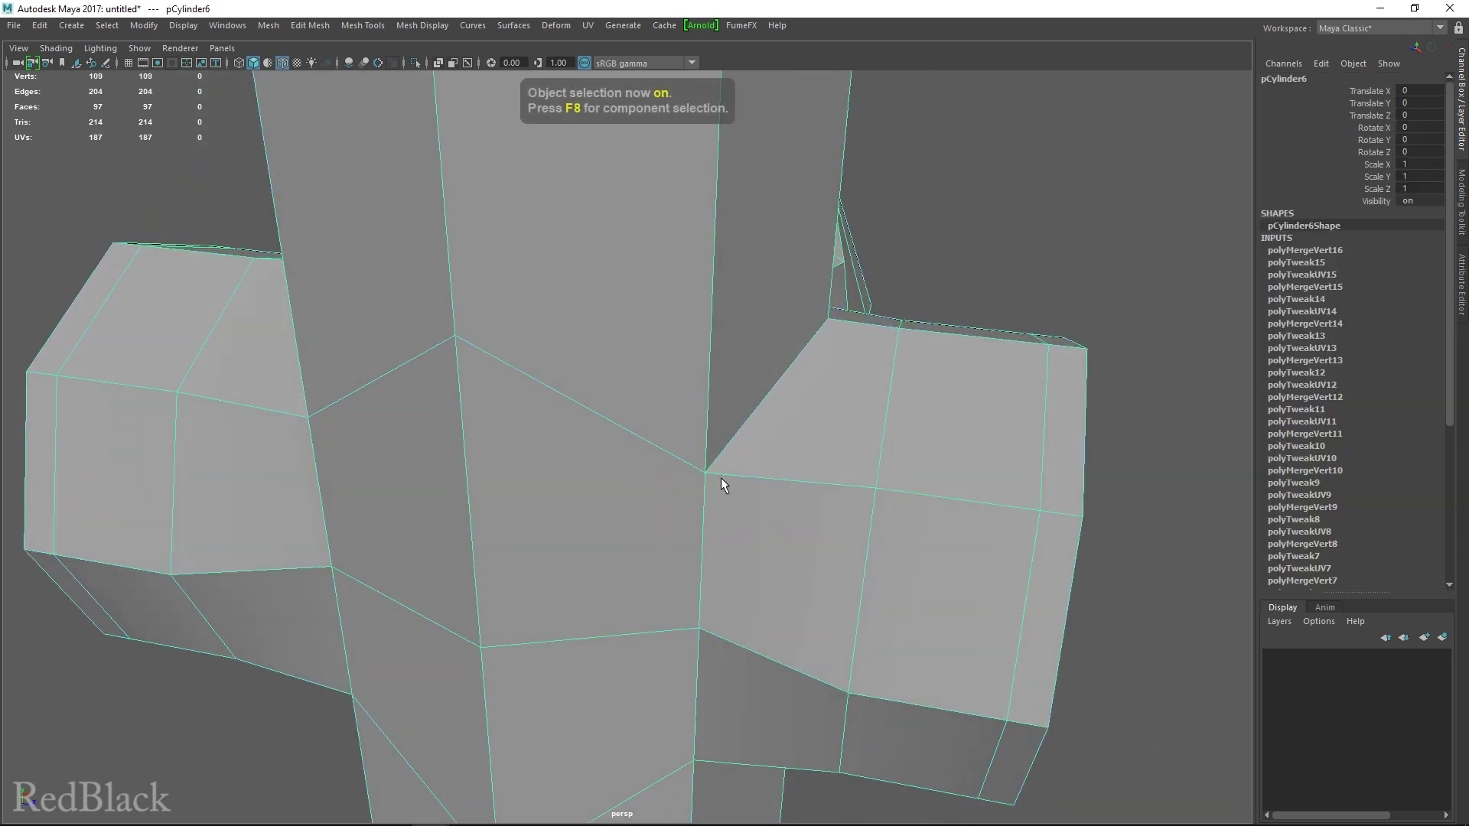
# Step: Show the hydrant mesh in smoothed preview and turn off the wireframe-on-shaded display
pyautogui.press('3')
pyautogui.keyDown('alt'); pyautogui.moveTo(967, 305); pyautogui.dragTo(321, 344); pyautogui.keyUp('alt')
pyautogui.click(34, 48)
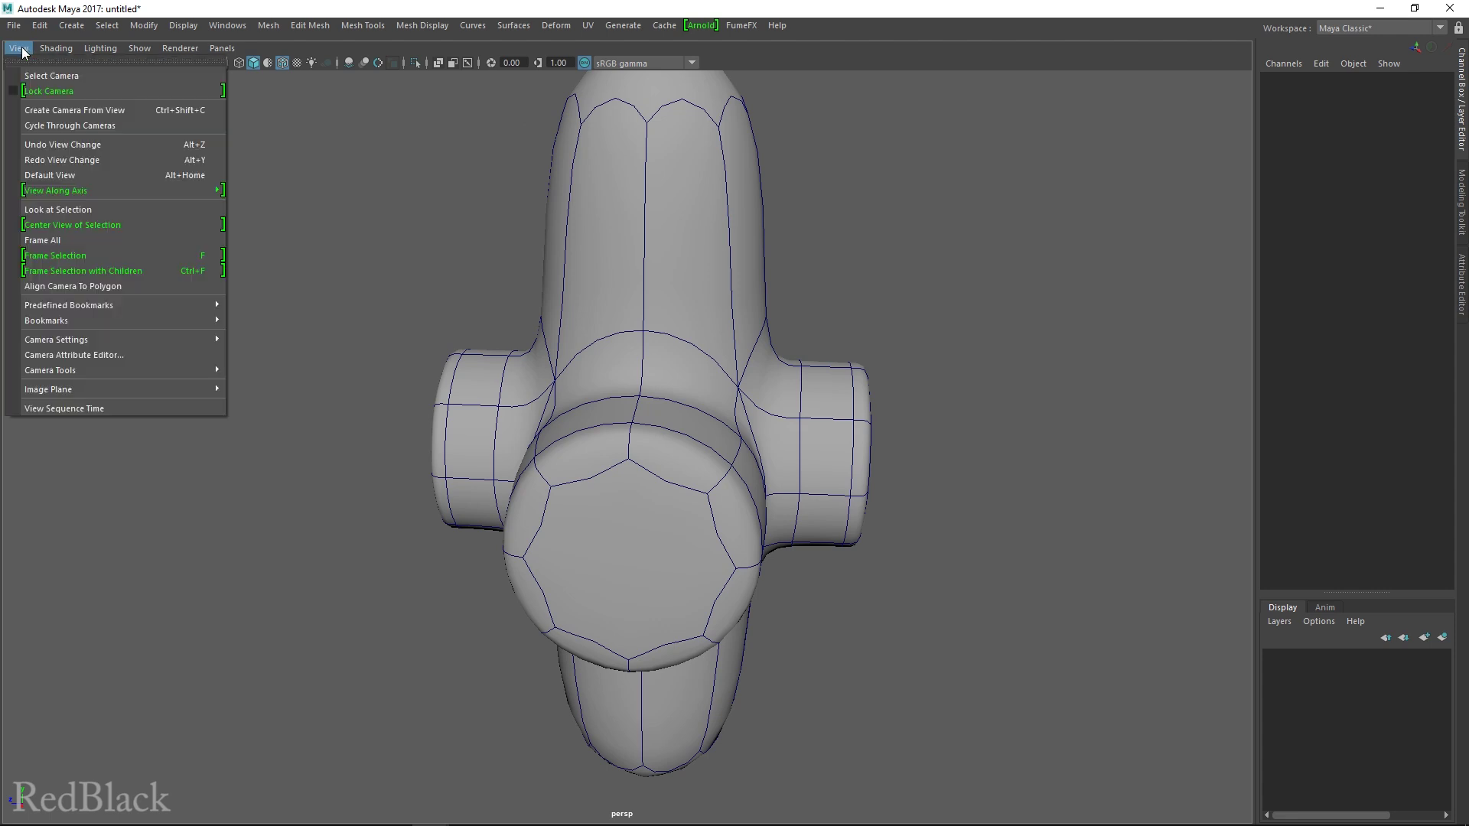
pyautogui.moveTo(48, 46)
pyautogui.click(87, 95)
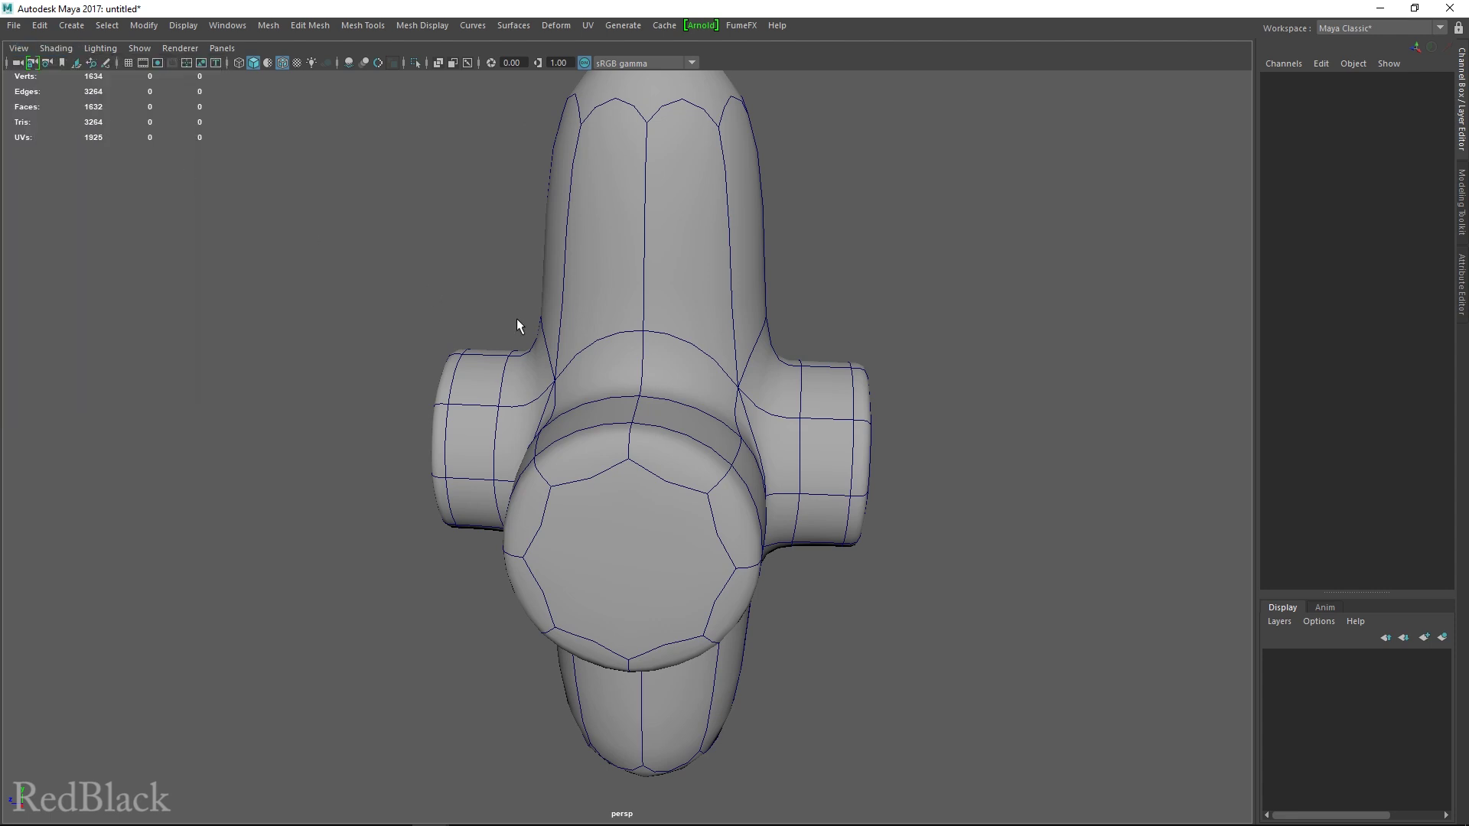
pyautogui.moveTo(517, 318)
pyautogui.keyDown('alt'); pyautogui.mouseDown()
pyautogui.moveTo(414, 360)
pyautogui.moveTo(360, 344)
pyautogui.mouseUp(); pyautogui.keyUp('alt')
pyautogui.click(69, 50)
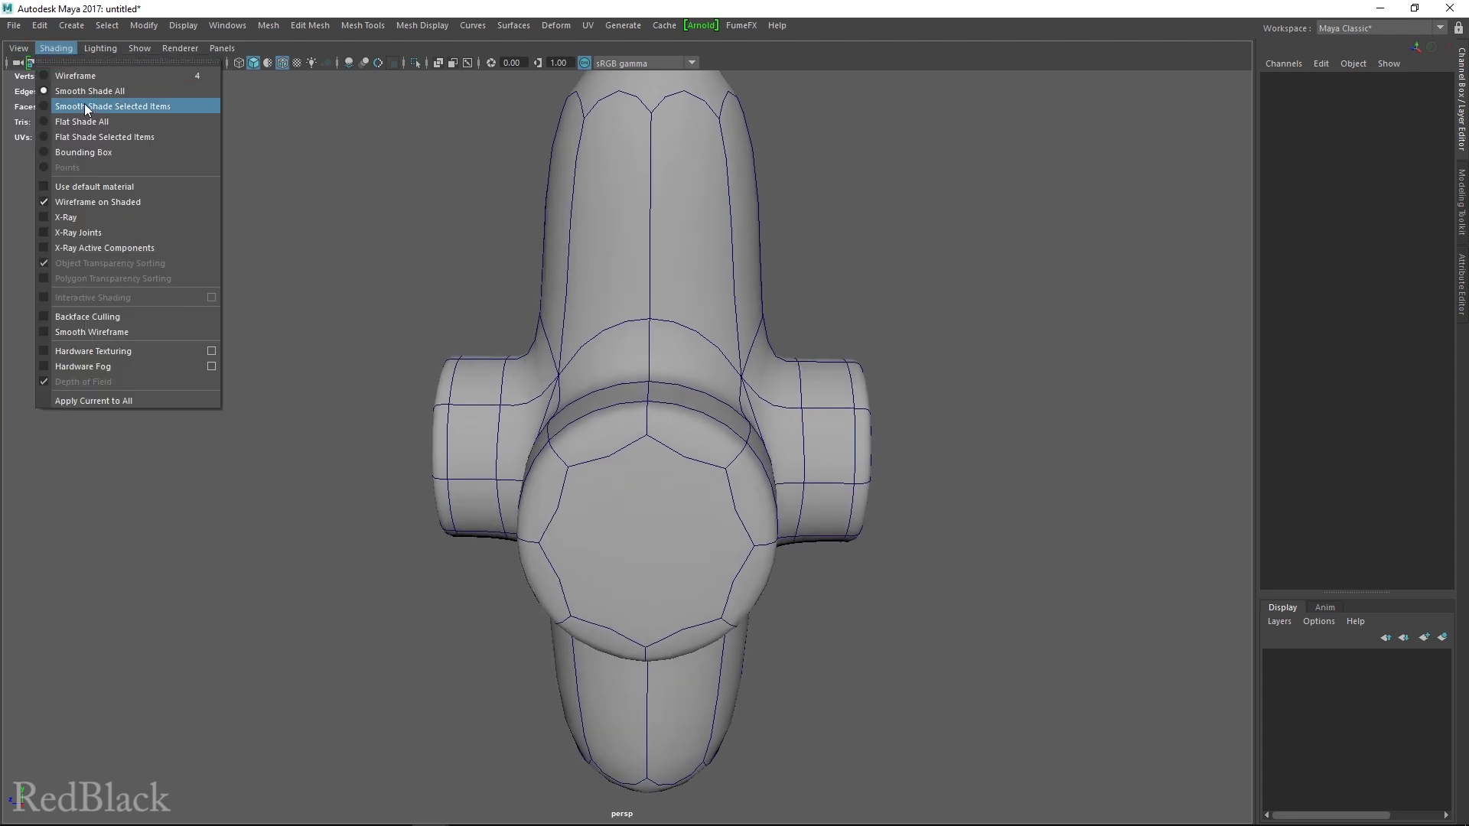
pyautogui.click(83, 201)
pyautogui.keyDown('alt'); pyautogui.moveTo(287, 285); pyautogui.dragTo(378, 266); pyautogui.keyUp('alt')
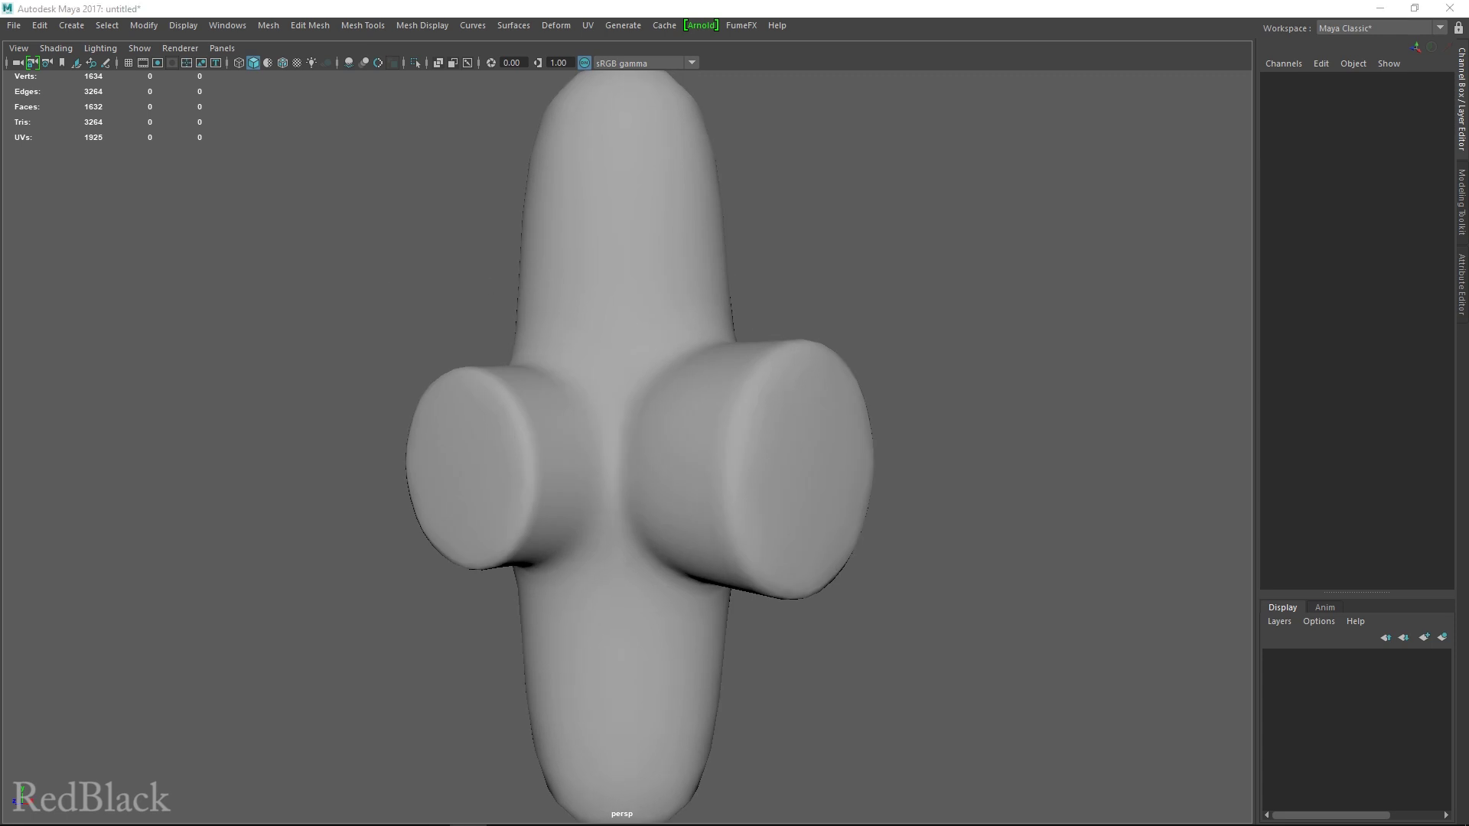
# Step: Compare the smoothed mesh with the reference photo, return it to unsmoothed display and delete its construction history
pyautogui.moveTo(1468, 147); pyautogui.dragTo(1235, 94)
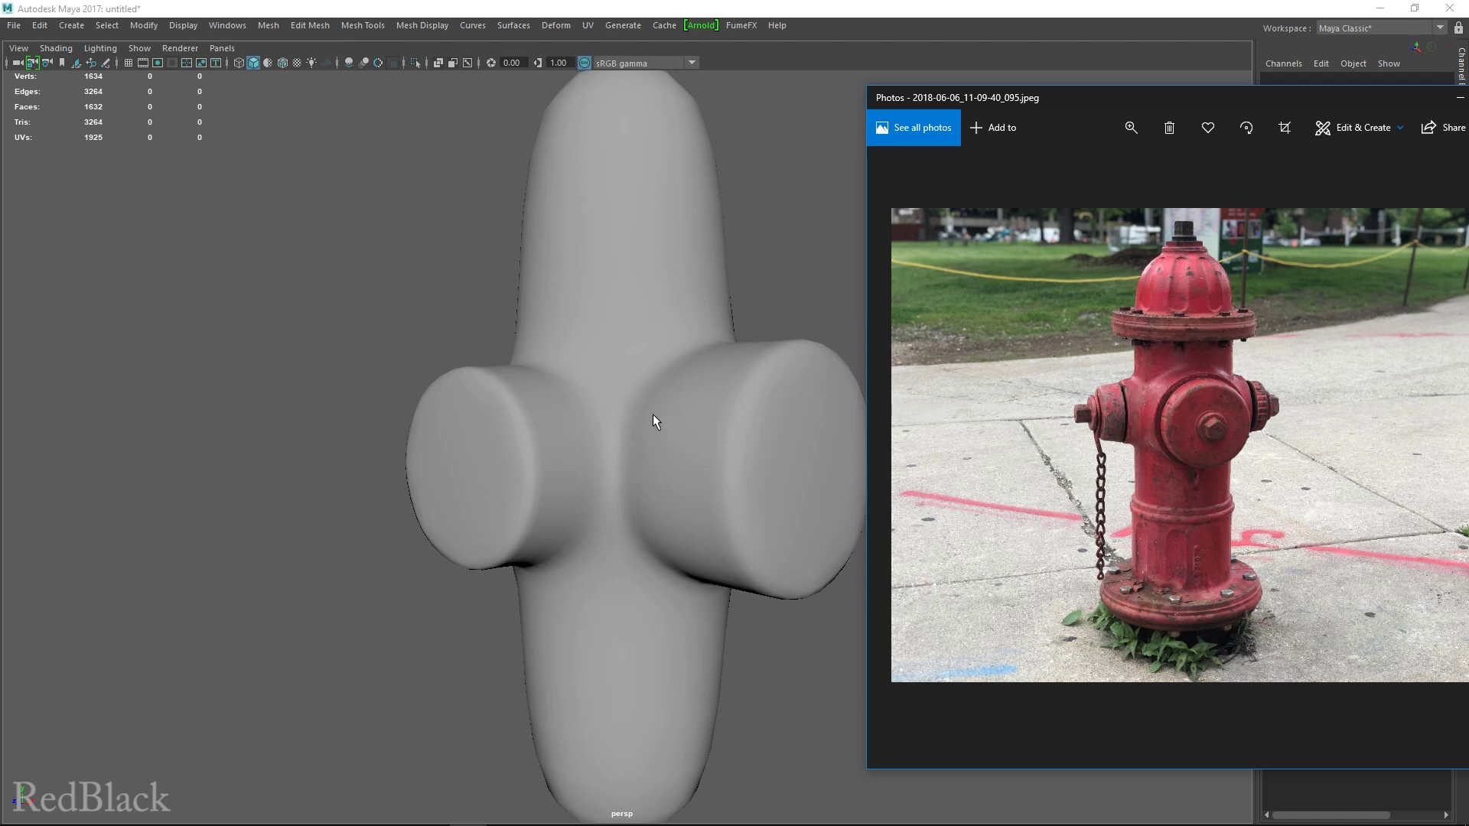
pyautogui.keyDown('alt'); pyautogui.moveTo(639, 434); pyautogui.dragTo(732, 523); pyautogui.keyUp('alt')
pyautogui.click(594, 469)
pyautogui.press('1')
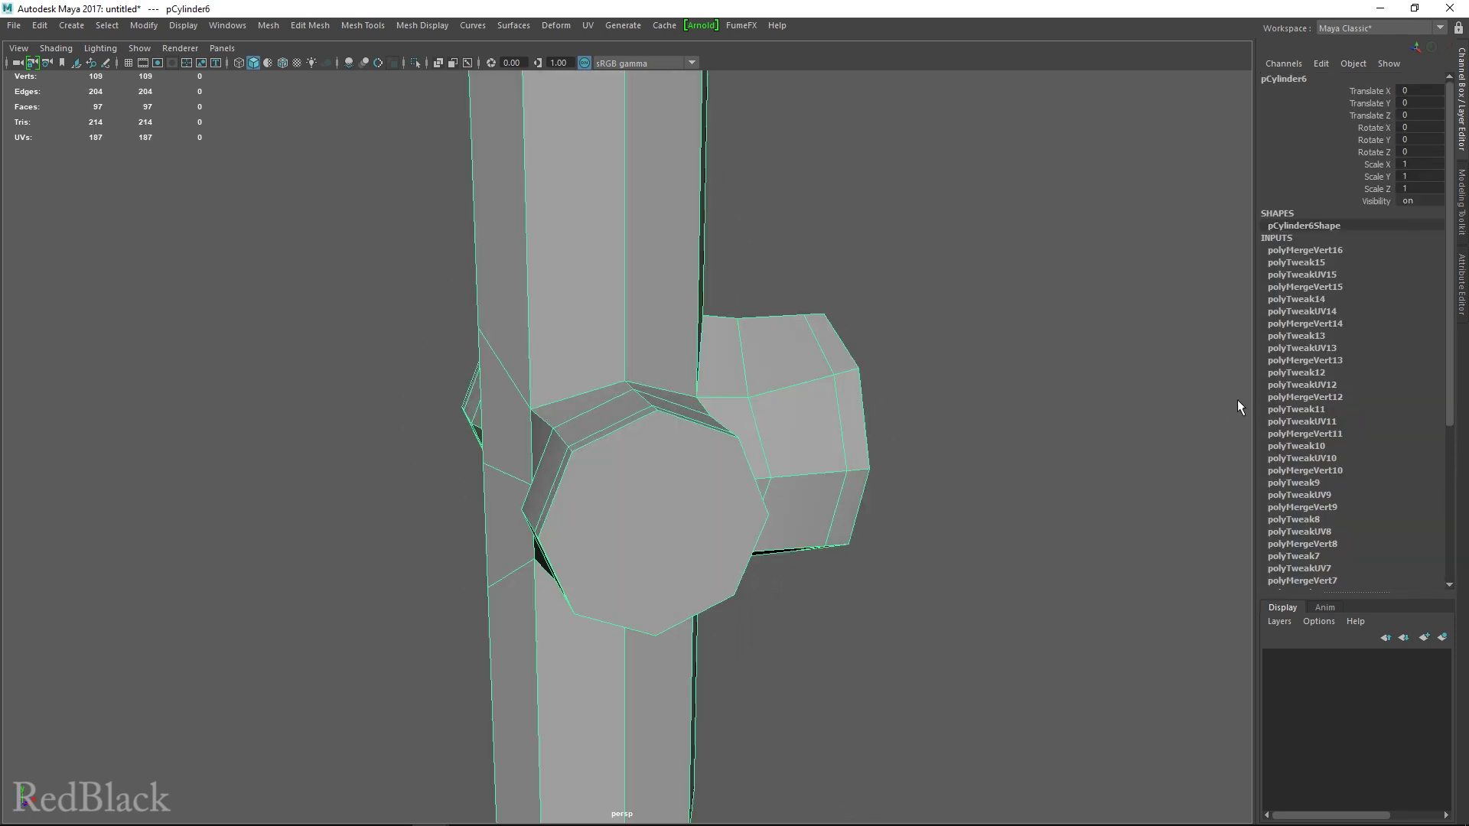
pyautogui.click(39, 25)
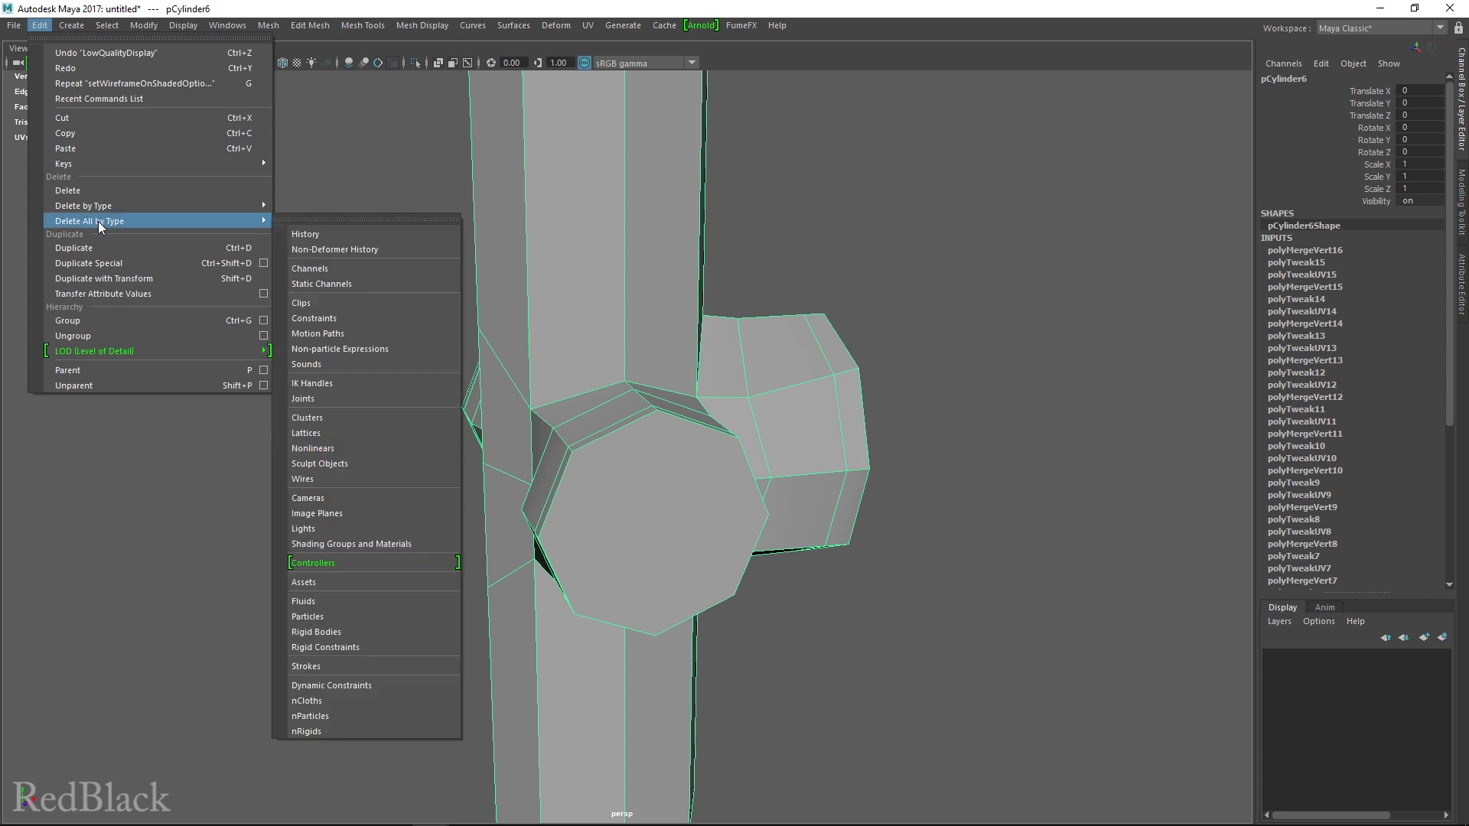
pyautogui.moveTo(122, 207)
pyautogui.click(324, 220)
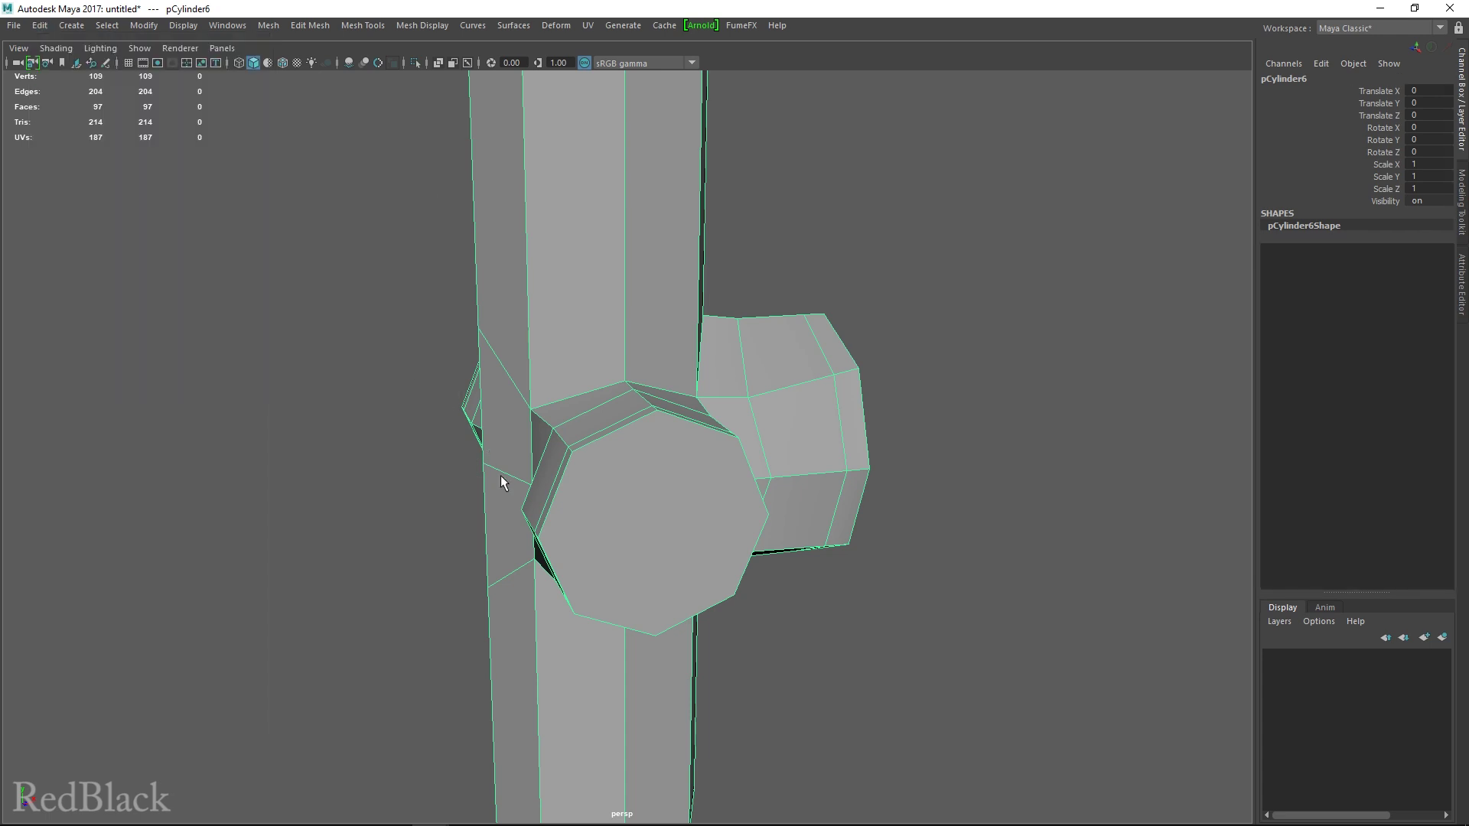
# Step: Inspect the welded outlet joints in smoothed and unsmoothed display, and compare the body's proportions with the reference photo
pyautogui.press('3')
pyautogui.keyDown('alt'); pyautogui.moveTo(500, 475); pyautogui.dragTo(629, 526); pyautogui.keyUp('alt')
pyautogui.press('1')
pyautogui.rightClick(632, 527)
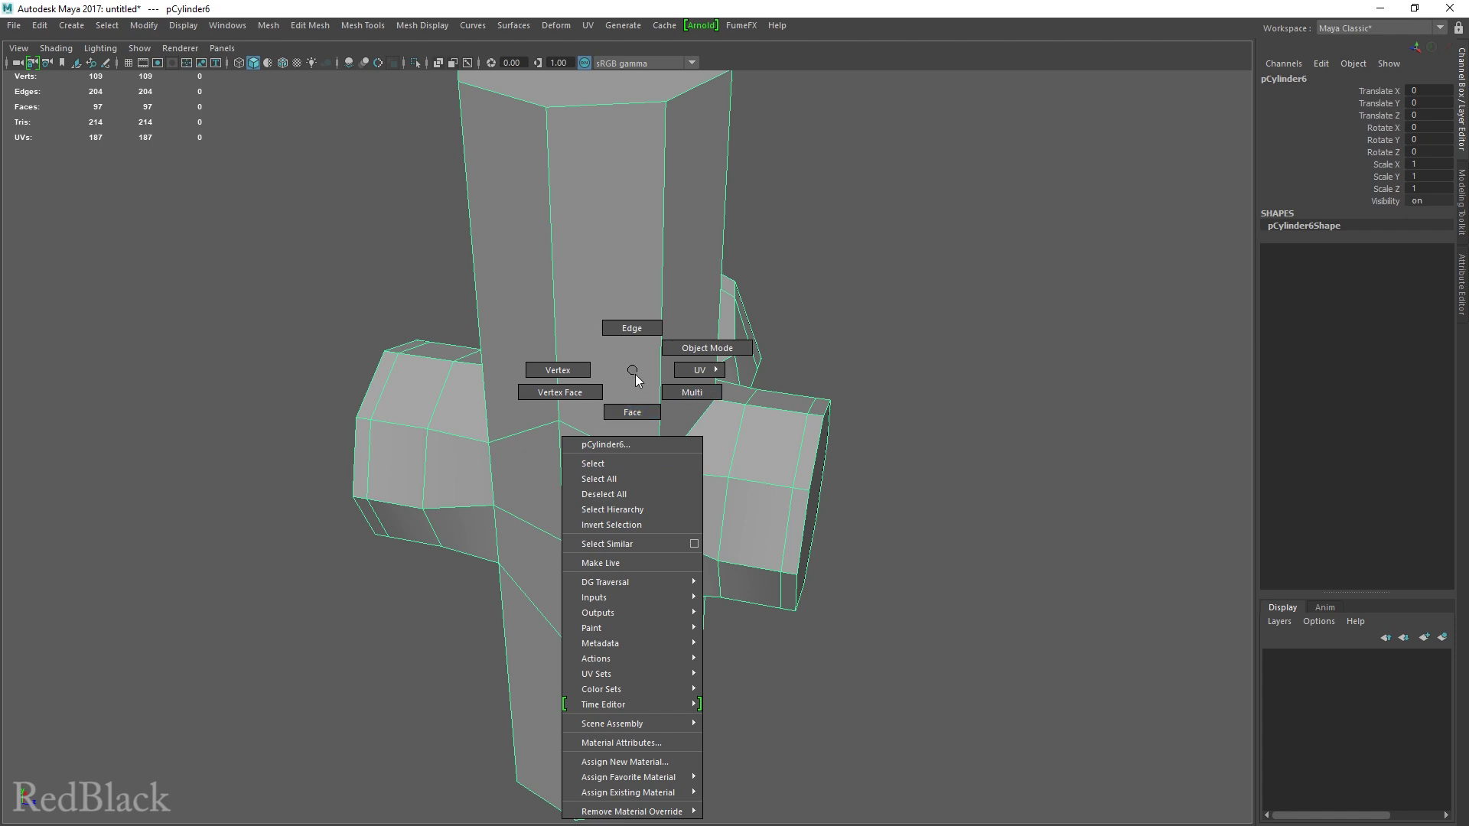
pyautogui.keyDown('alt'); pyautogui.moveTo(647, 578); pyautogui.dragTo(678, 538); pyautogui.keyUp('alt')
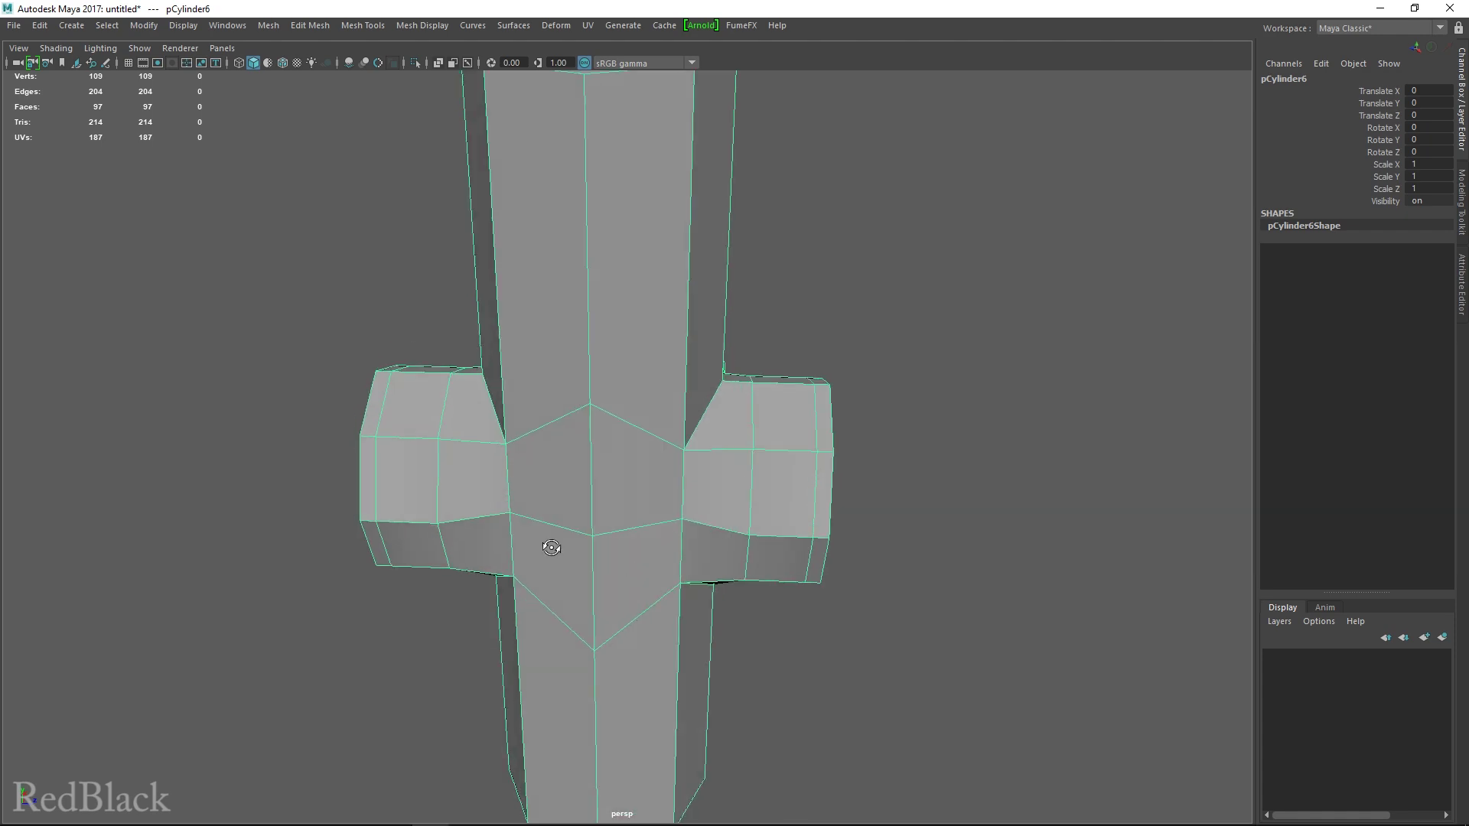
pyautogui.keyDown('alt'); pyautogui.moveTo(551, 547); pyautogui.dragTo(642, 548); pyautogui.keyUp('alt')
pyautogui.press('3')
pyautogui.keyDown('alt'); pyautogui.moveTo(763, 613); pyautogui.dragTo(746, 356); pyautogui.keyUp('alt')
pyautogui.press('1')
pyautogui.scroll(-3, 795, 457)
pyautogui.scroll(3, 746, 355)
pyautogui.press('space')
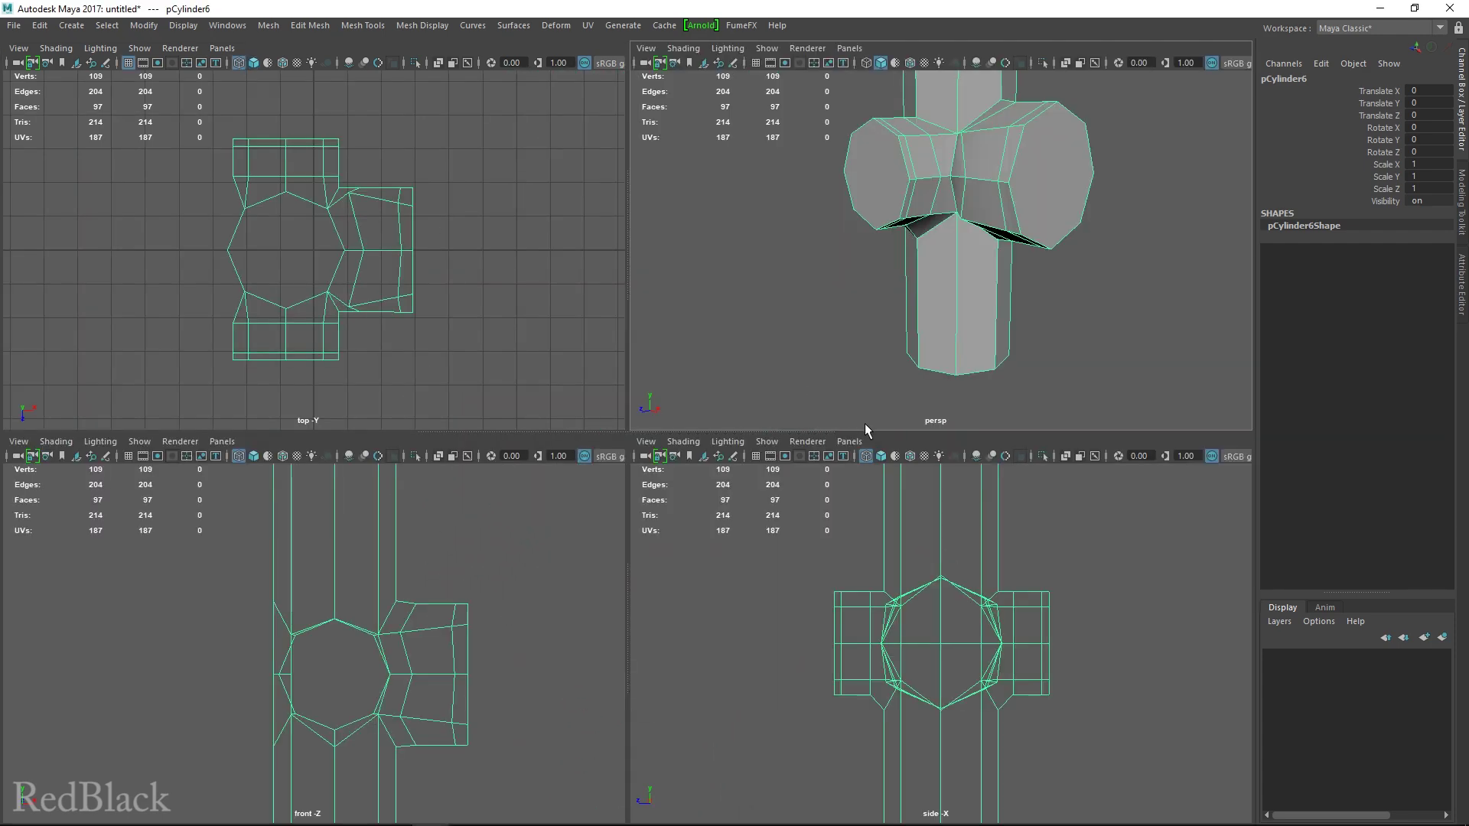
pyautogui.click(467, 811)
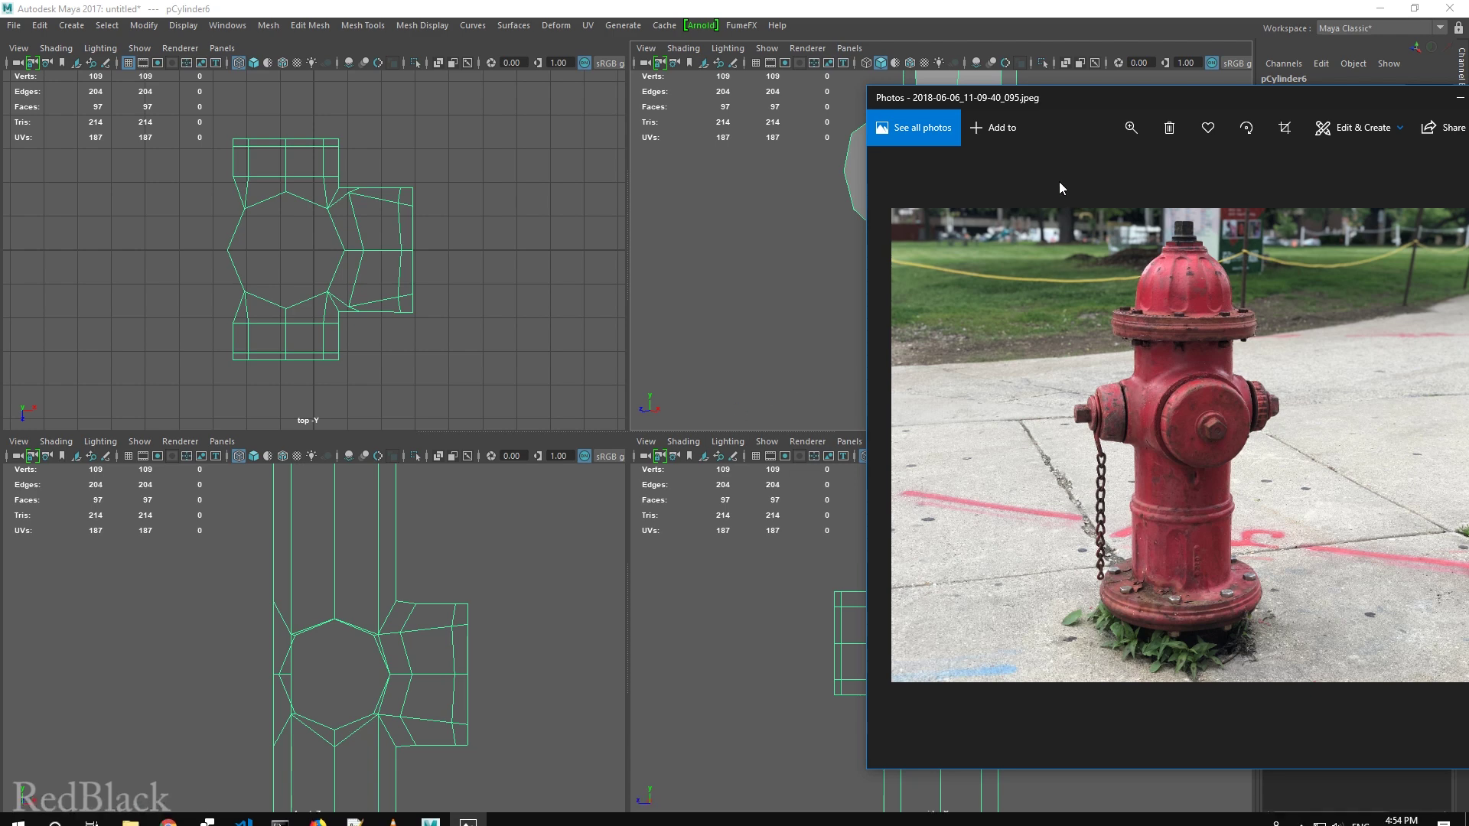
pyautogui.moveTo(1105, 82); pyautogui.dragTo(972, 78)
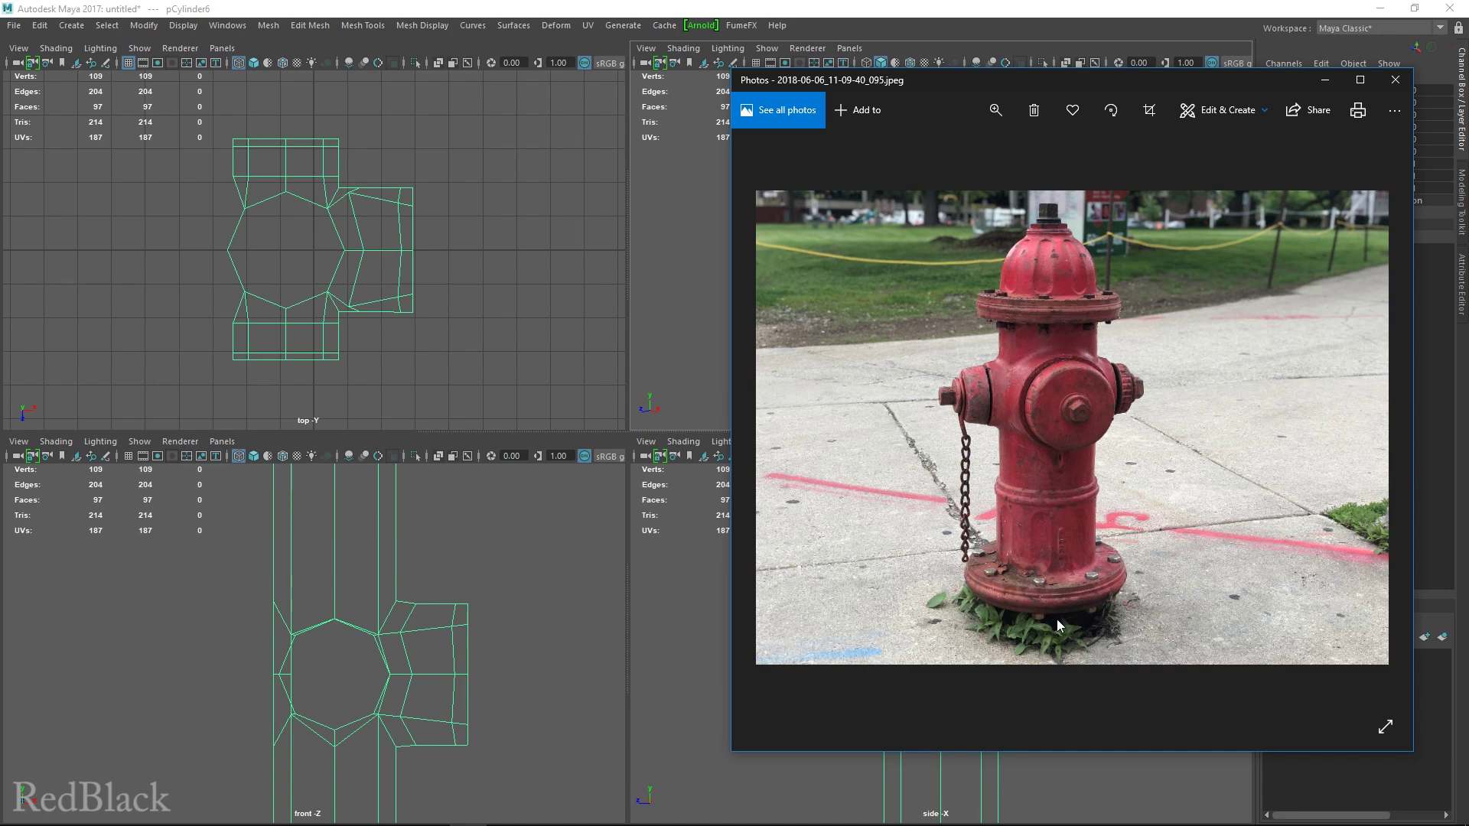
pyautogui.moveTo(1071, 85); pyautogui.dragTo(1468, 85)
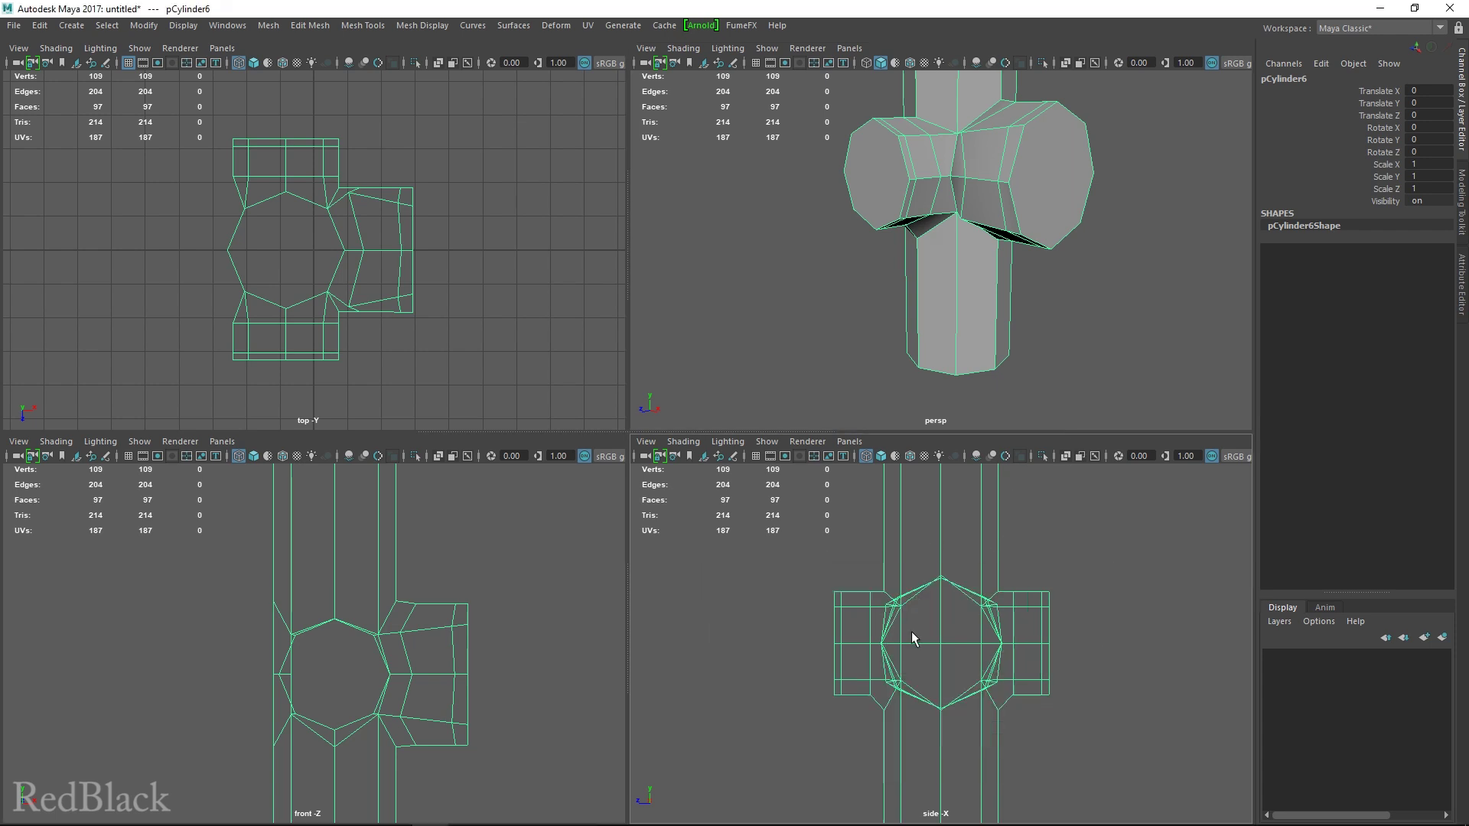
# Step: Select the ring of vertices at the body's bottom end in the side view and raise it slightly
pyautogui.press('space')
pyautogui.keyDown('alt'); pyautogui.moveTo(714, 705); pyautogui.dragTo(814, 375, button='middle'); pyautogui.keyUp('alt')
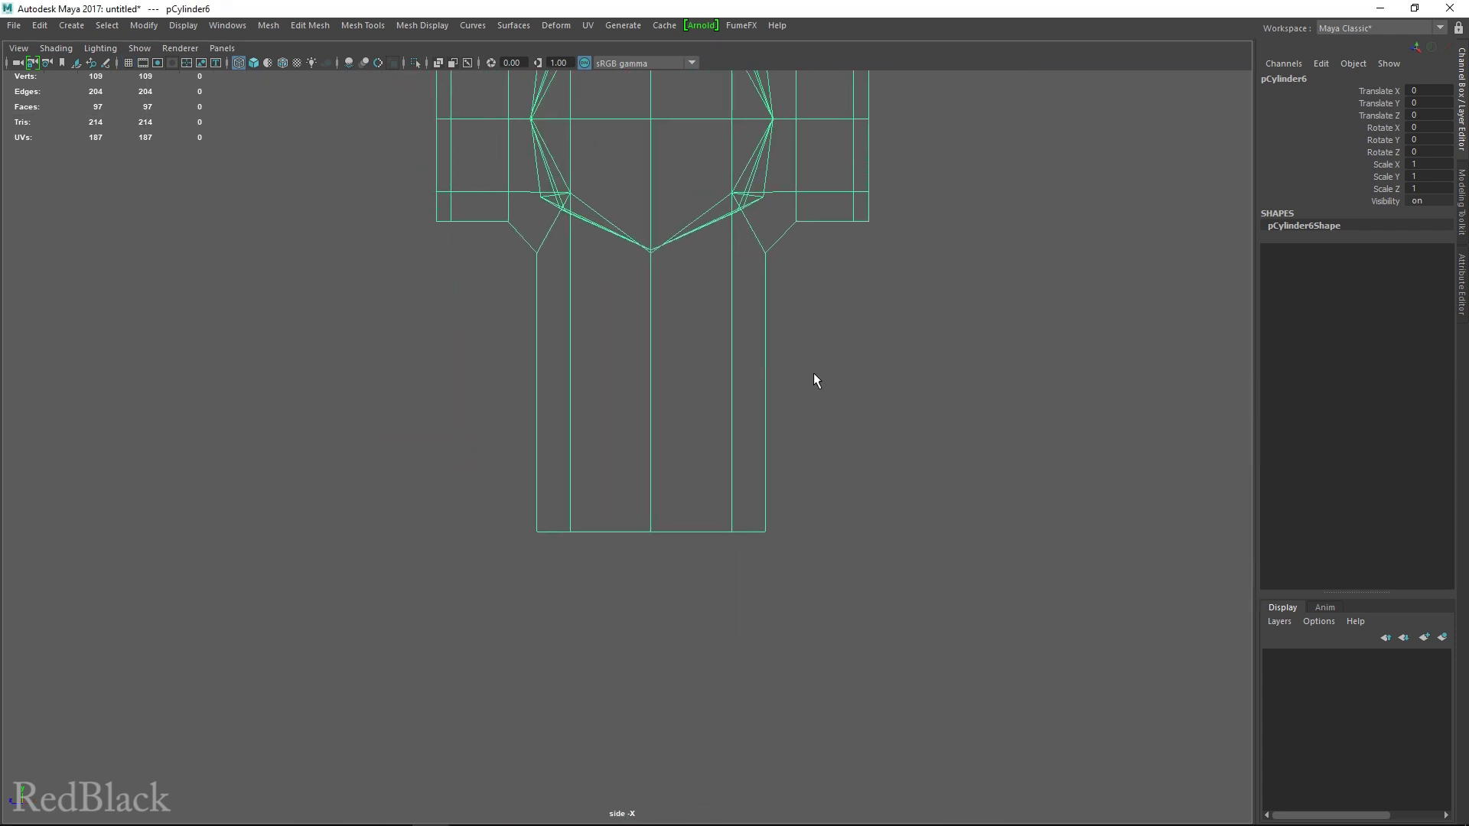
pyautogui.moveTo(764, 367); pyautogui.dragTo(711, 371, button='right')
pyautogui.moveTo(507, 480); pyautogui.dragTo(791, 545)
pyautogui.press('w')
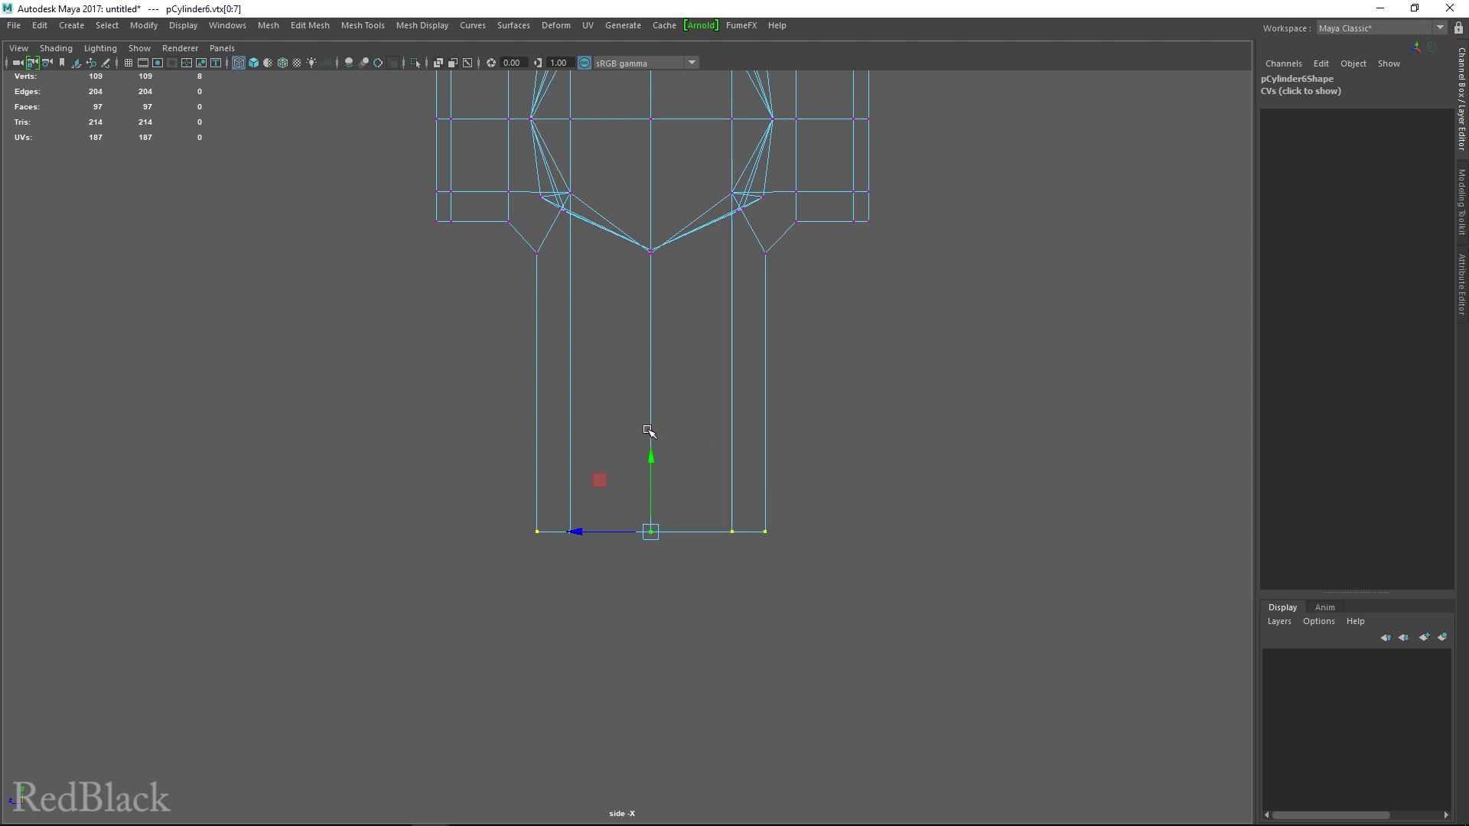
pyautogui.moveTo(649, 457); pyautogui.dragTo(648, 452)
# Step: Check the raised ring in the reference photo and extrude the body's bottom face a short distance downward
pyautogui.press('space')
pyautogui.press('space')
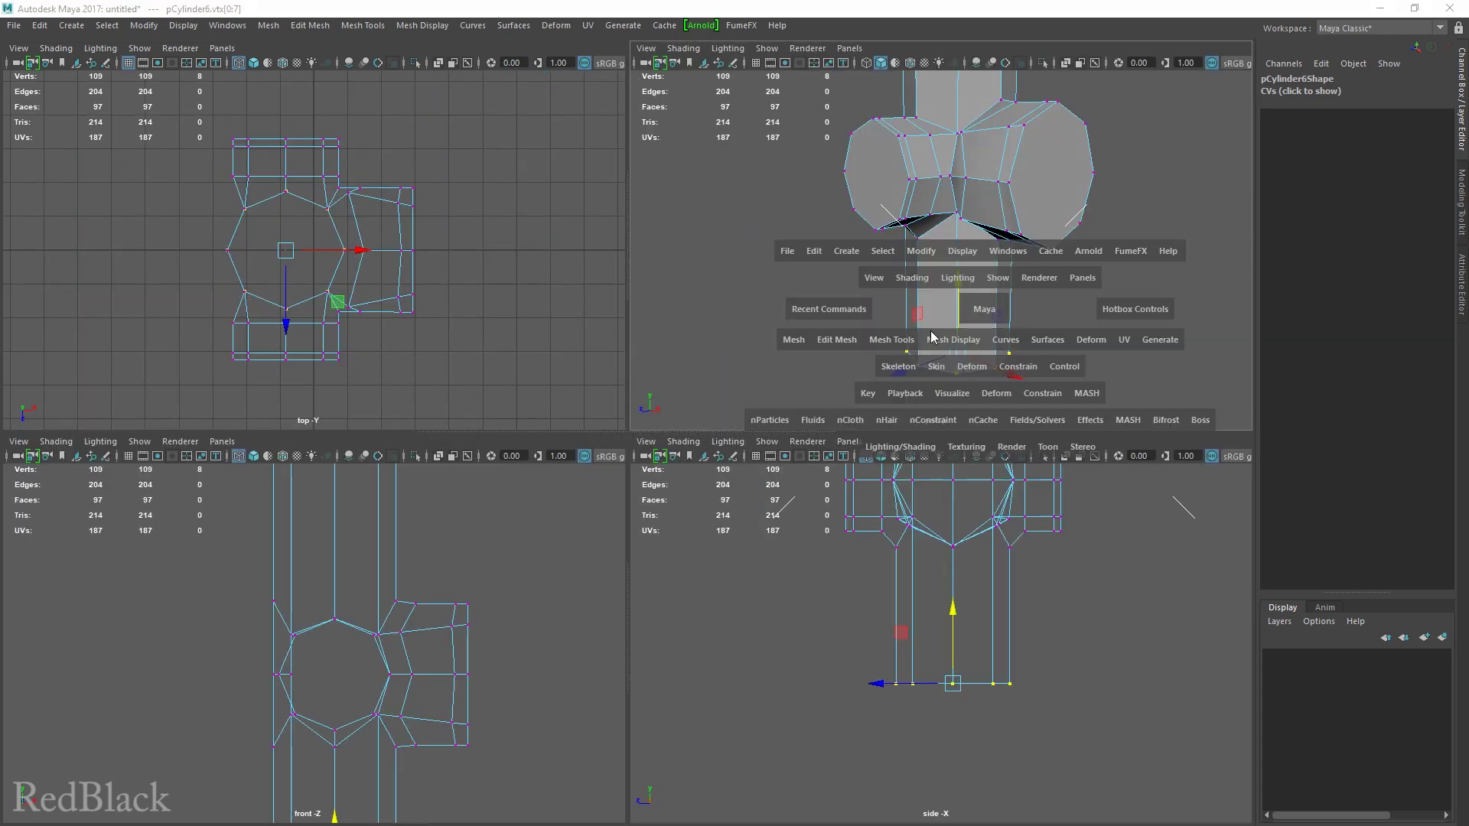
pyautogui.keyDown('alt'); pyautogui.moveTo(922, 339); pyautogui.dragTo(805, 365); pyautogui.keyUp('alt')
pyautogui.keyDown('alt'); pyautogui.moveTo(660, 737); pyautogui.dragTo(748, 560, button='middle'); pyautogui.keyUp('alt')
pyautogui.moveTo(749, 560); pyautogui.dragTo(763, 410, button='right')
pyautogui.click(760, 515)
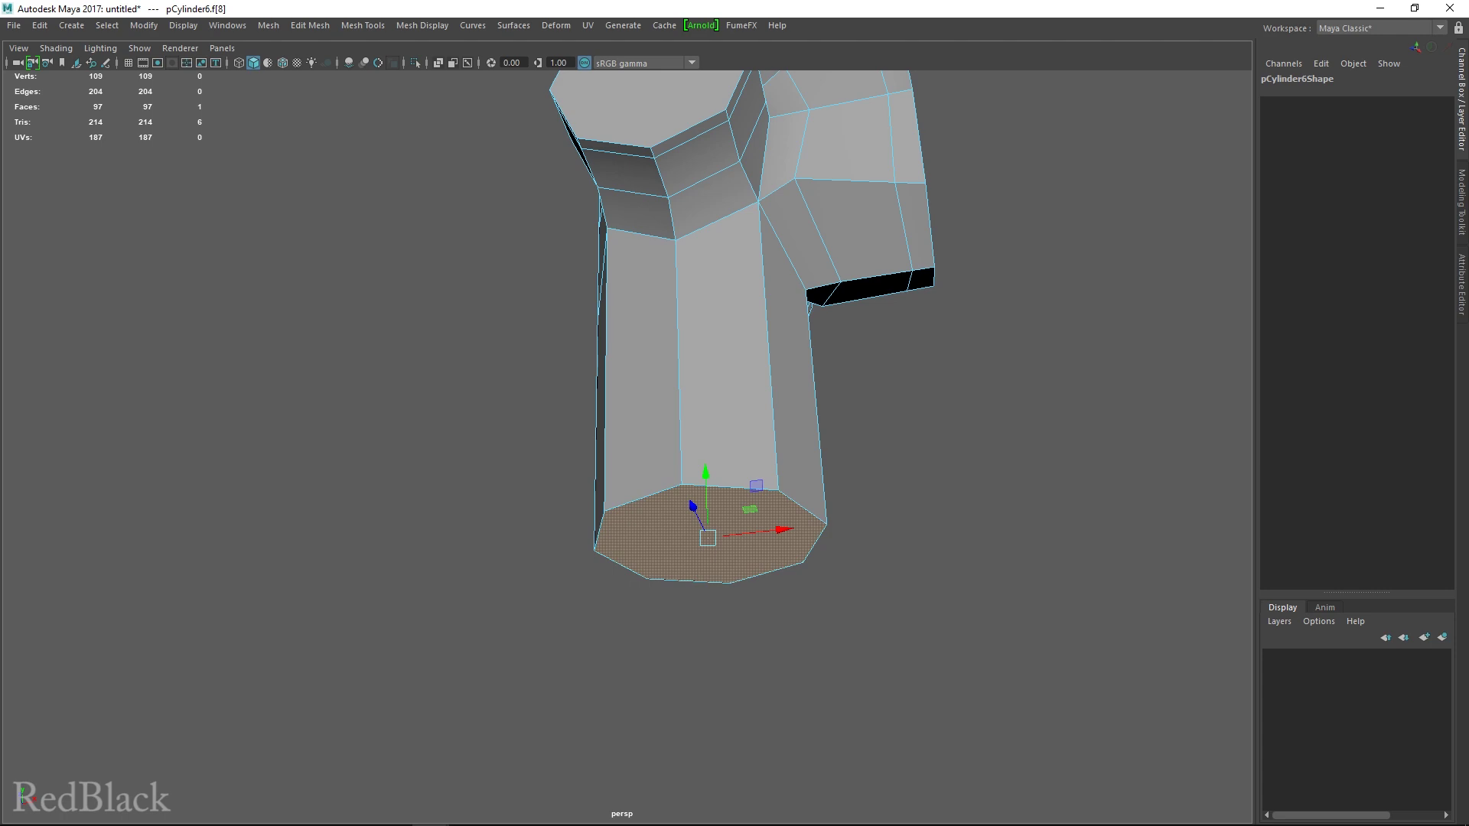
pyautogui.moveTo(1468, 103); pyautogui.dragTo(1111, 69)
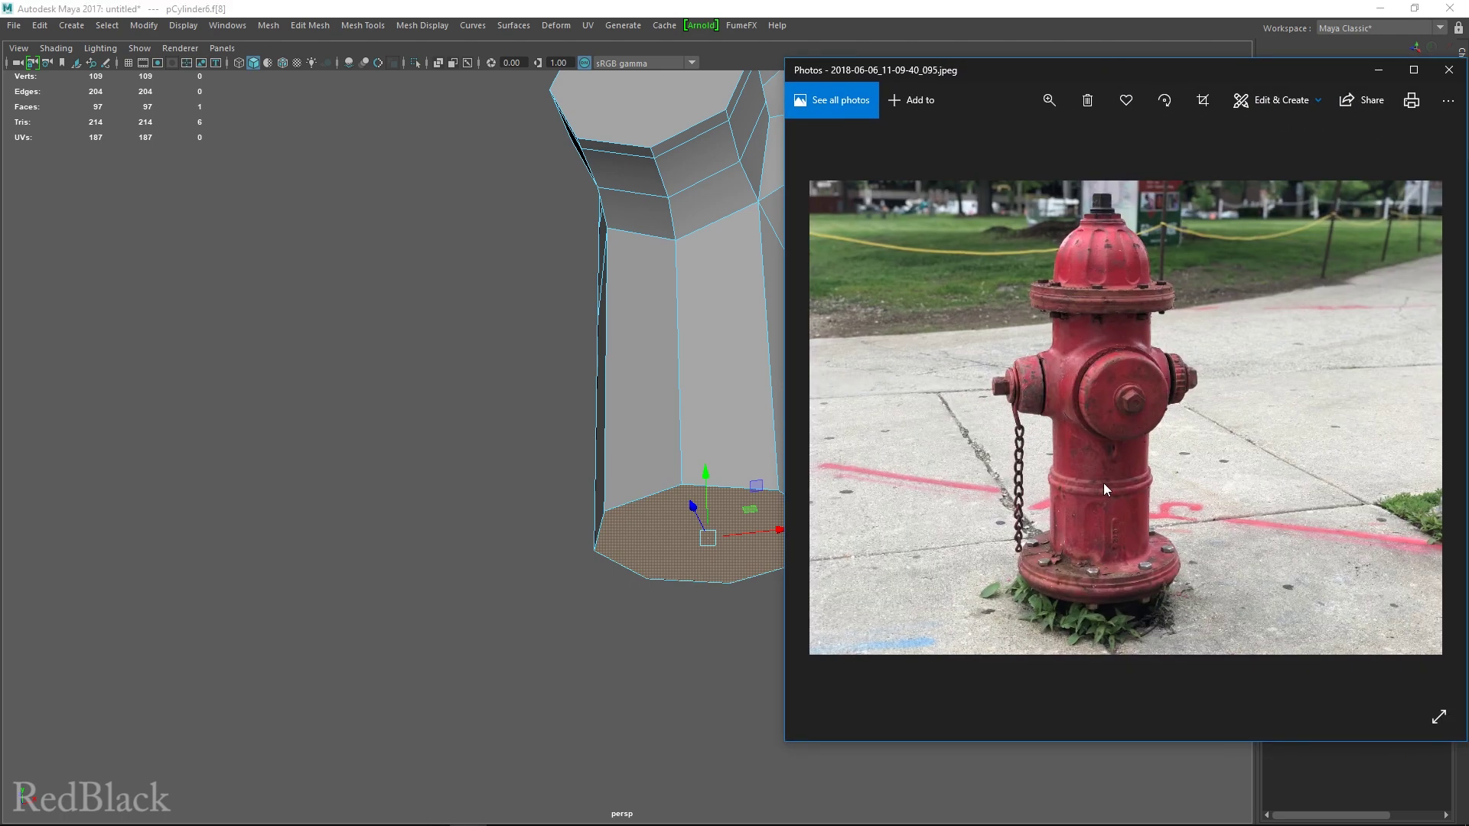
pyautogui.scroll(5, 1136, 484)
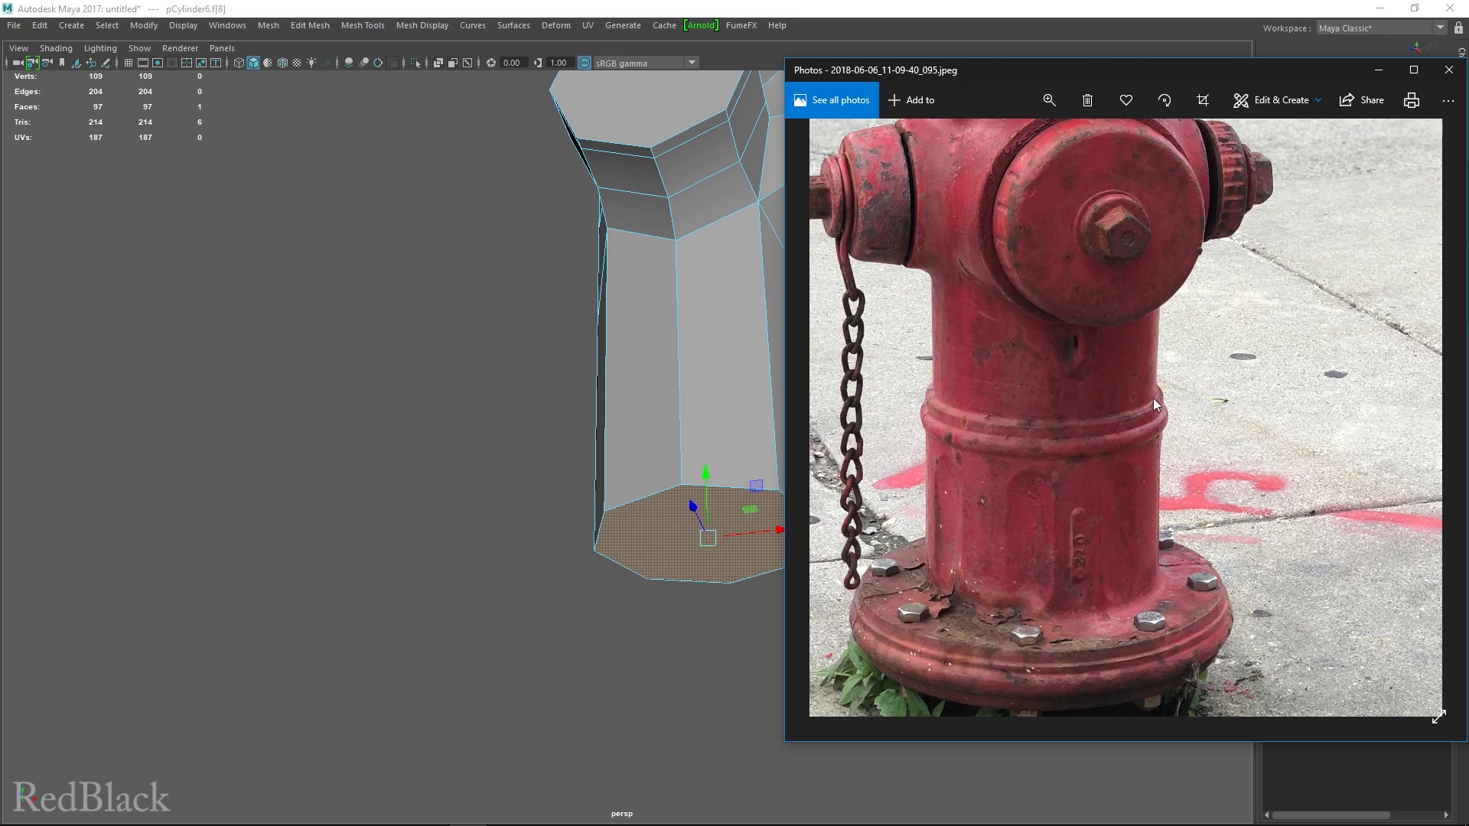
pyautogui.moveTo(1159, 76); pyautogui.dragTo(1468, 121)
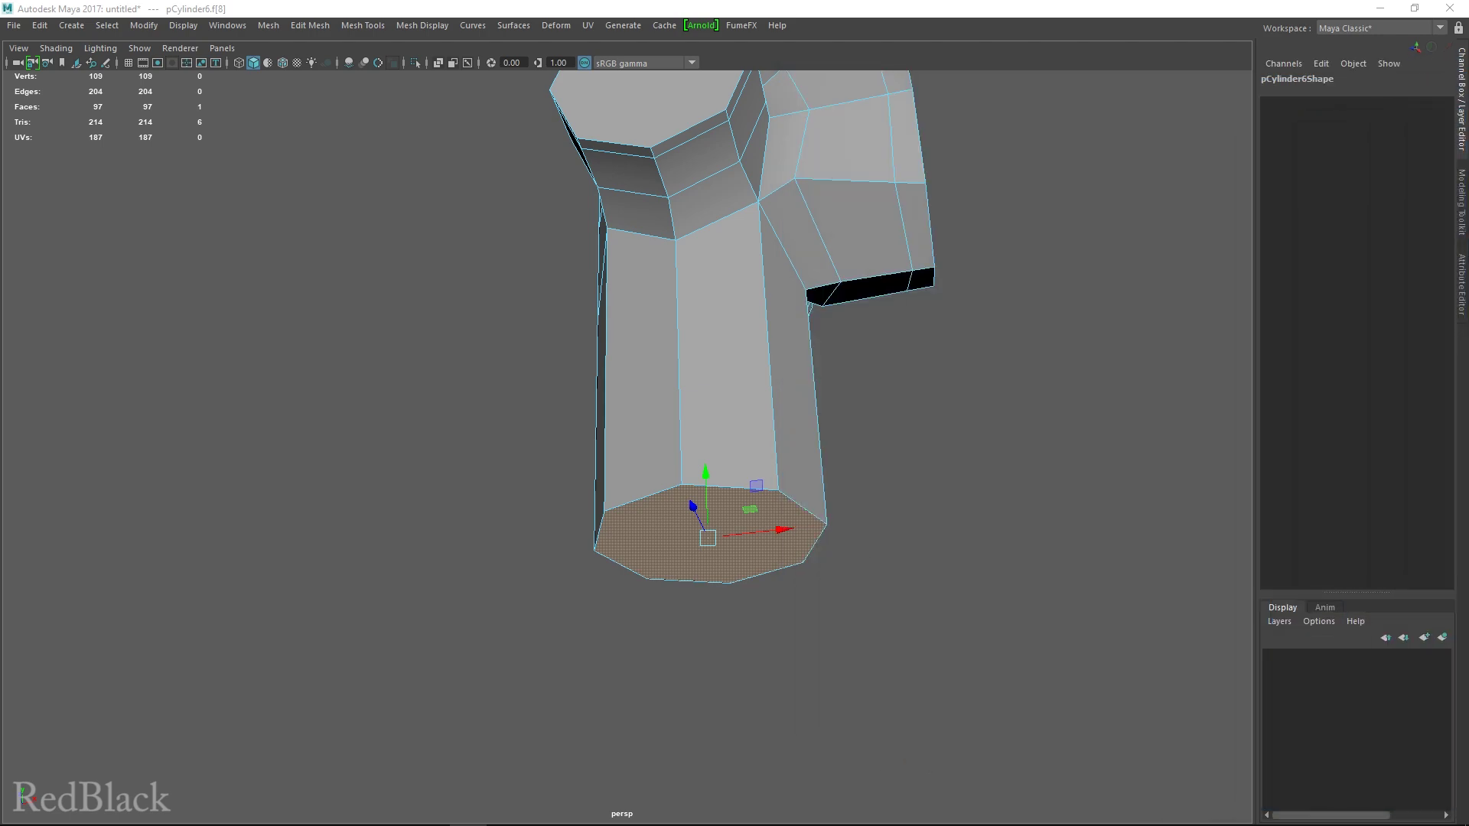
pyautogui.keyDown('alt'); pyautogui.moveTo(952, 453); pyautogui.dragTo(914, 486); pyautogui.keyUp('alt')
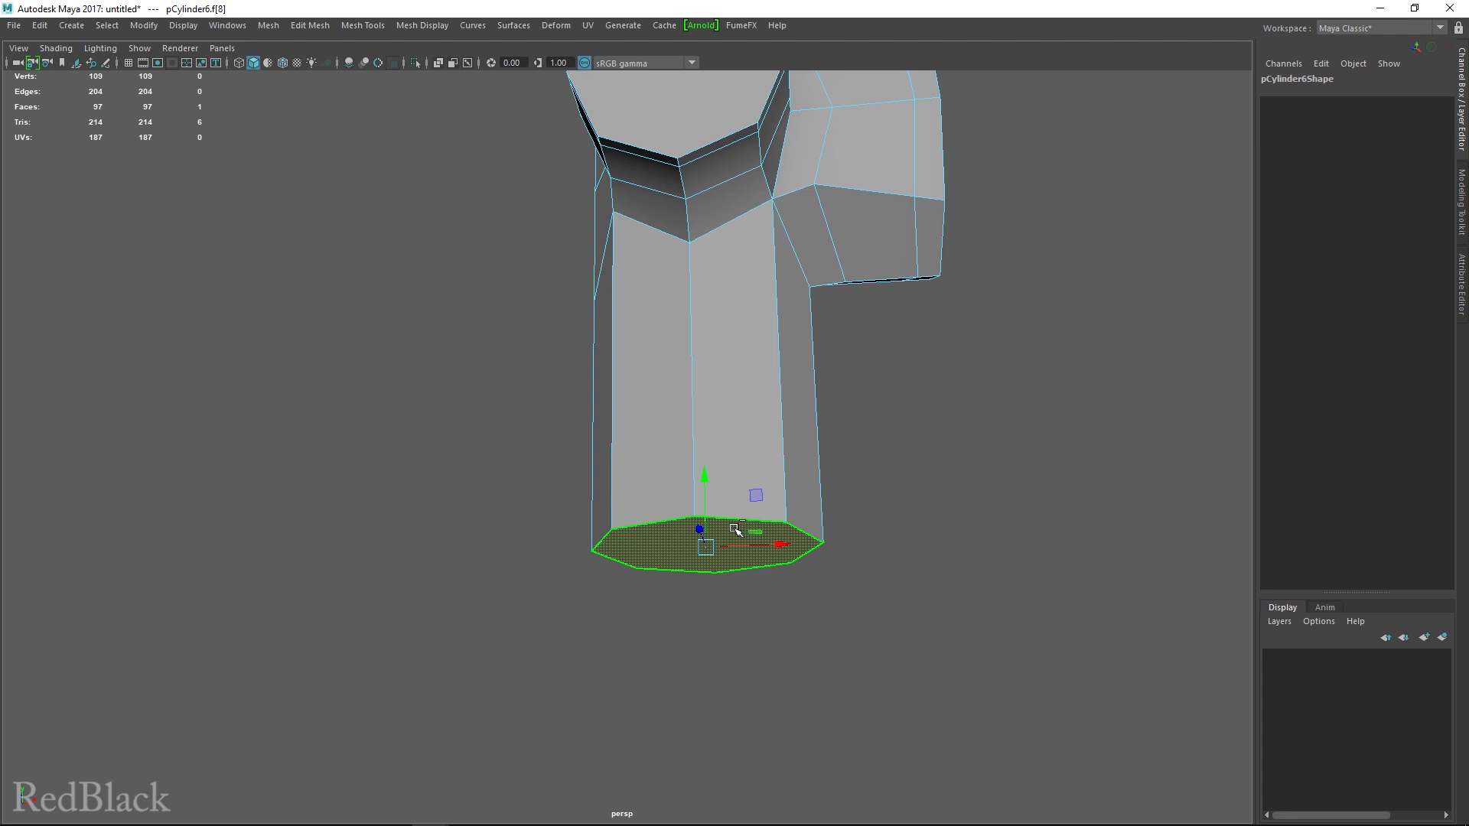
pyautogui.keyDown('shift'); pyautogui.moveTo(734, 528); pyautogui.dragTo(724, 514, button='right'); pyautogui.keyUp('shift')
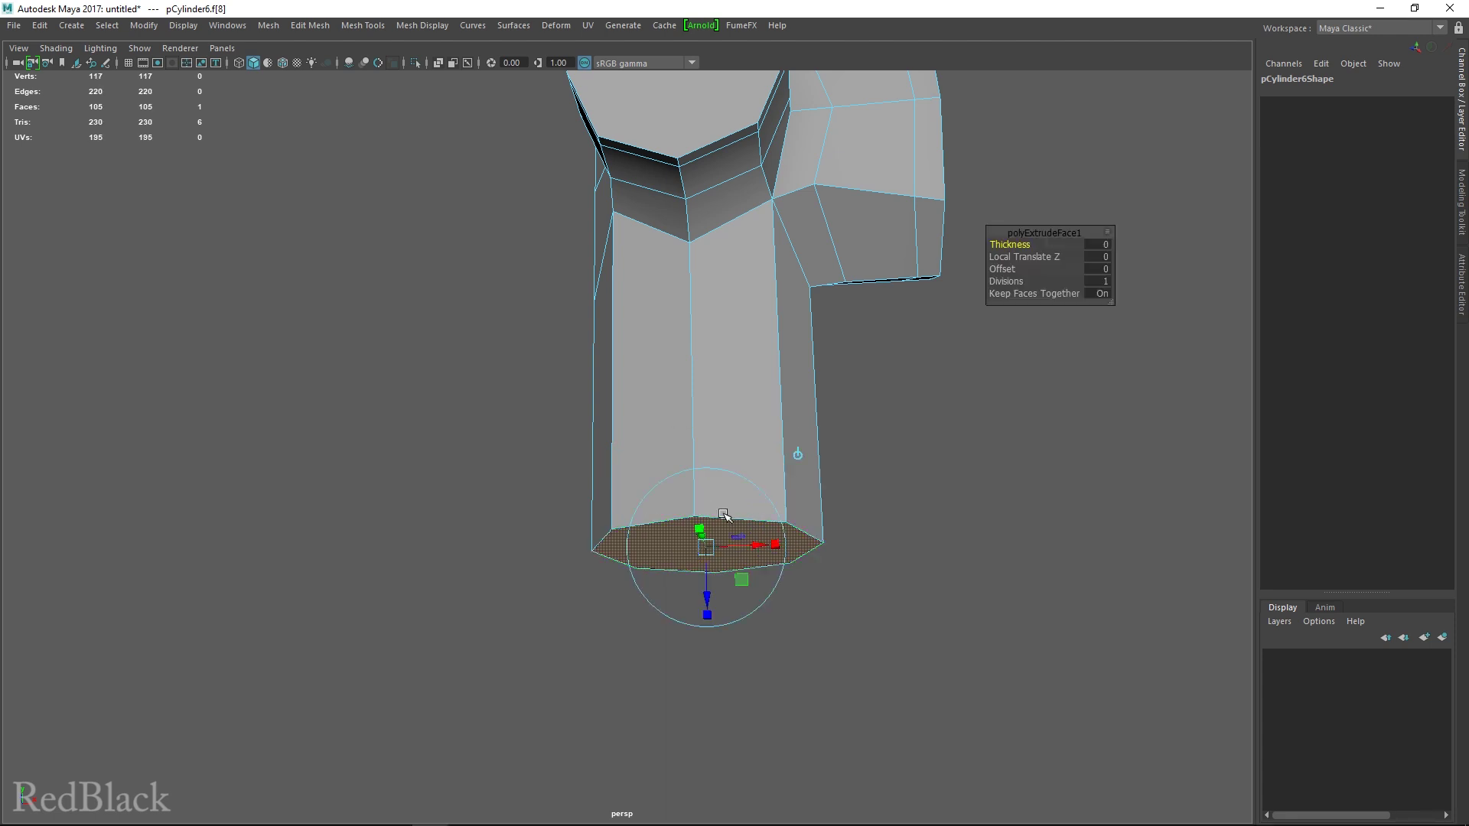
pyautogui.moveTo(706, 598); pyautogui.dragTo(707, 632)
# Step: Extrude the bottom face by 0.194 and scale it outward, and extrude it straight down to form the first ring tier
pyautogui.hotkey('ctrl', 'e')
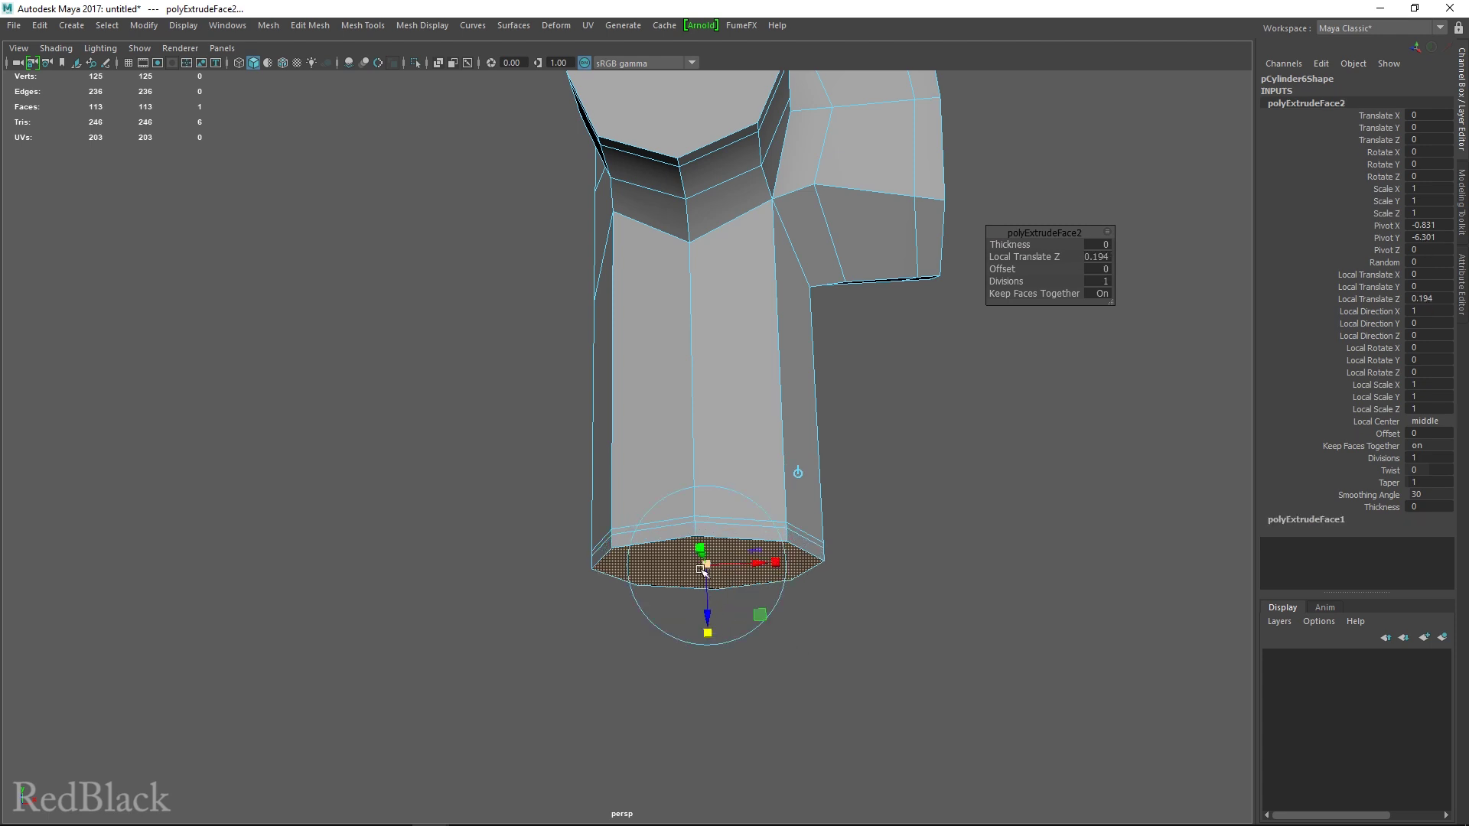
pyautogui.moveTo(706, 564); pyautogui.dragTo(711, 568)
pyautogui.keyDown('alt'); pyautogui.moveTo(769, 626); pyautogui.dragTo(885, 544); pyautogui.keyUp('alt')
pyautogui.hotkey('ctrl', 'e')
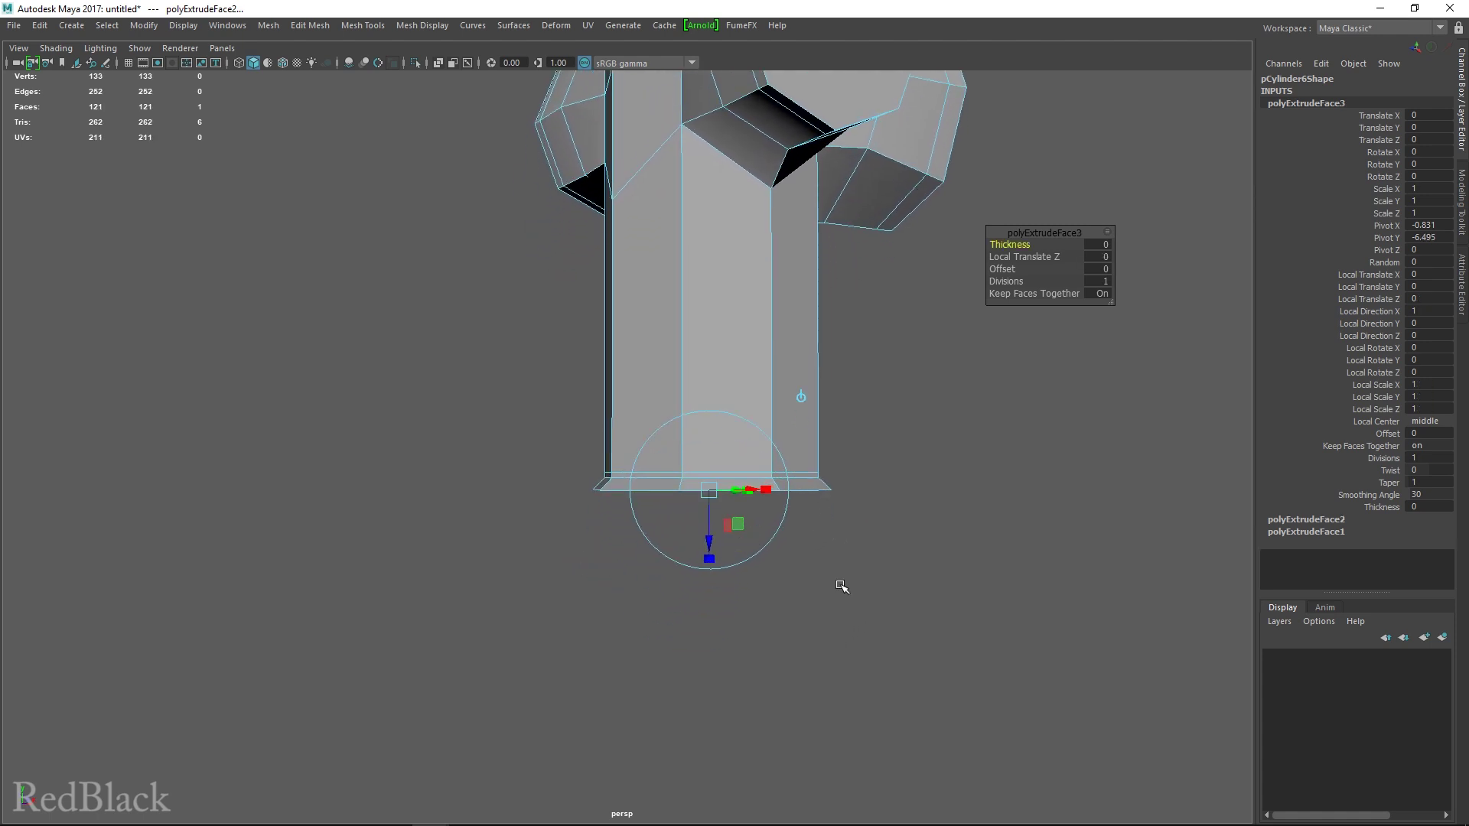
pyautogui.moveTo(711, 535); pyautogui.dragTo(710, 559)
# Step: Extrude the bottom face by about 0.084 at scale 1.1, and extrude it straight down to form the wider second tier
pyautogui.hotkey('ctrl', 'e')
pyautogui.click(710, 577)
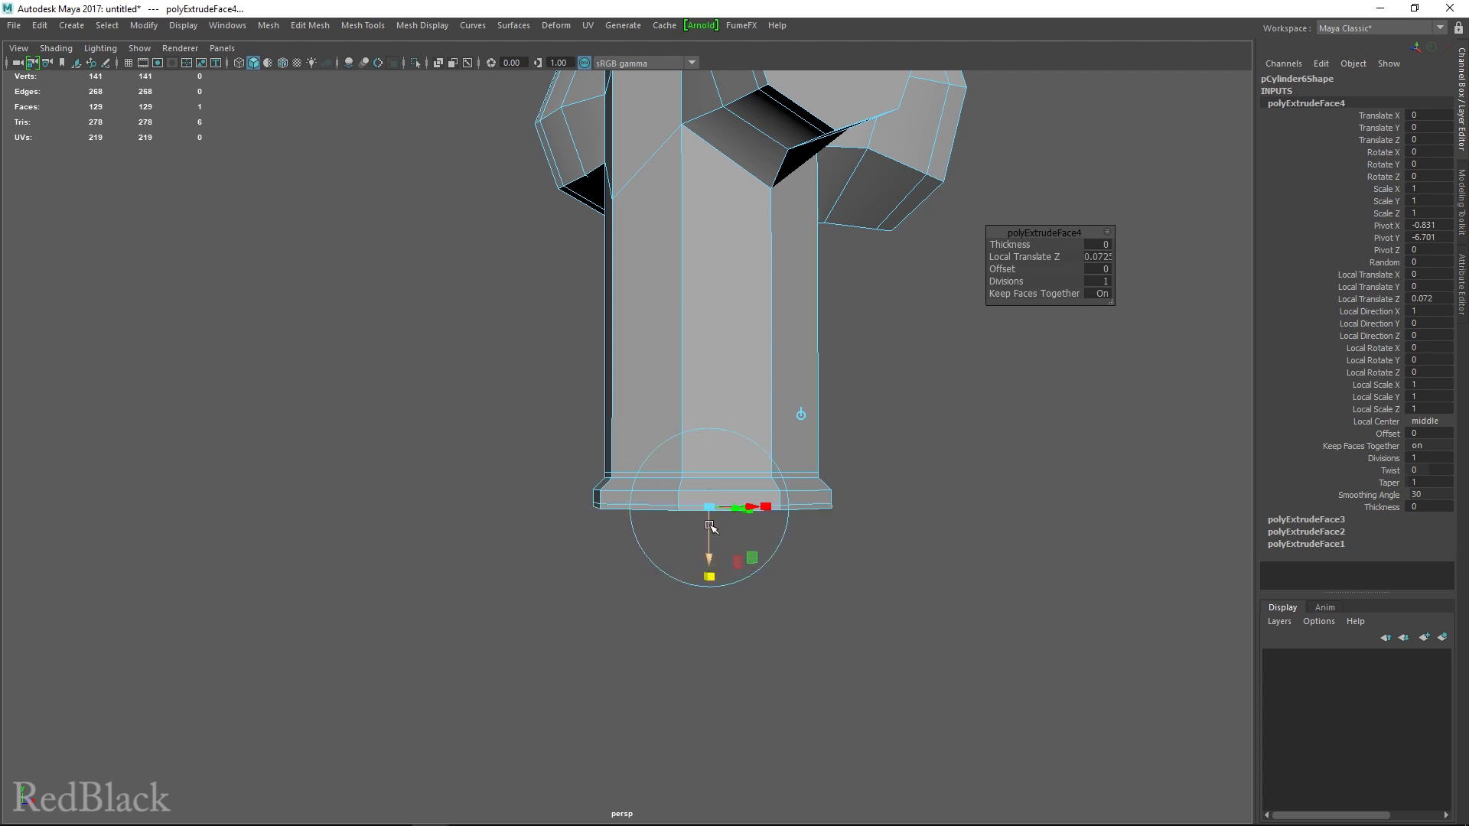
pyautogui.moveTo(710, 508); pyautogui.dragTo(710, 560)
pyautogui.hotkey('ctrl', 'e')
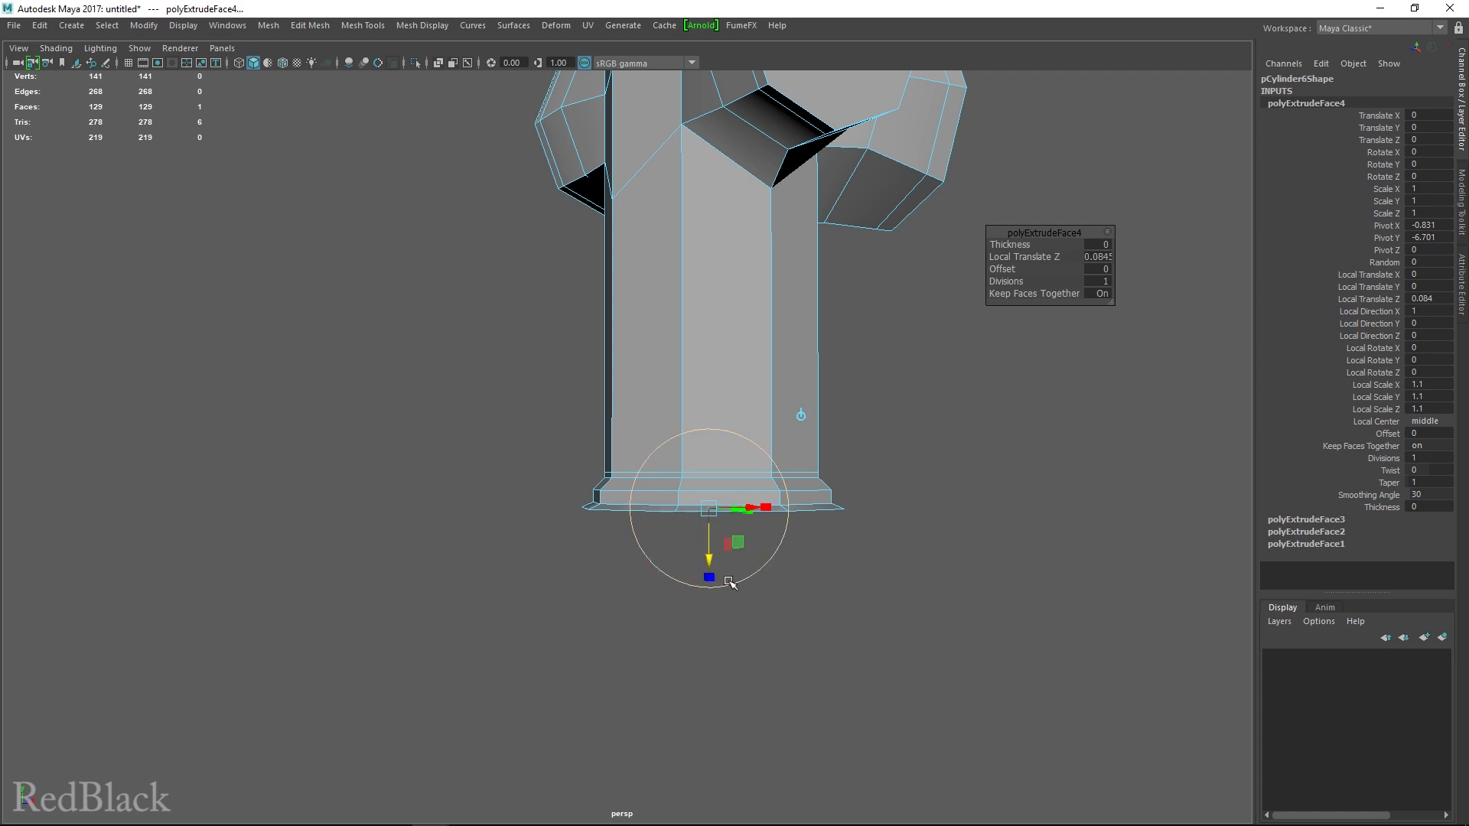
pyautogui.moveTo(710, 560); pyautogui.dragTo(712, 587)
# Step: Extrude the bottom face by 0.145 and scale it inward to about 0.902 to taper the ring's lower edge
pyautogui.hotkey('ctrl', 'e')
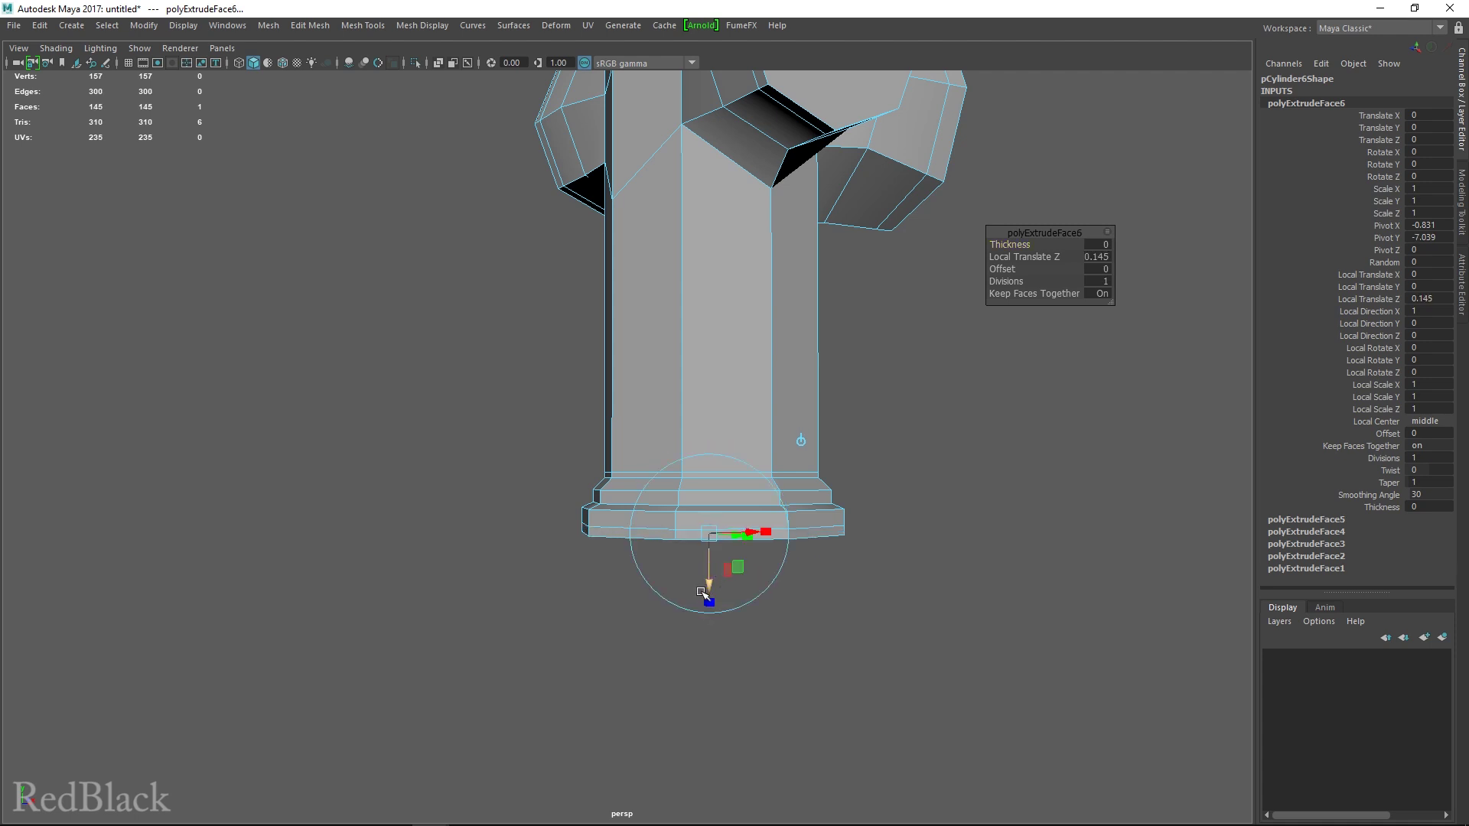
pyautogui.moveTo(710, 534); pyautogui.dragTo(711, 538)
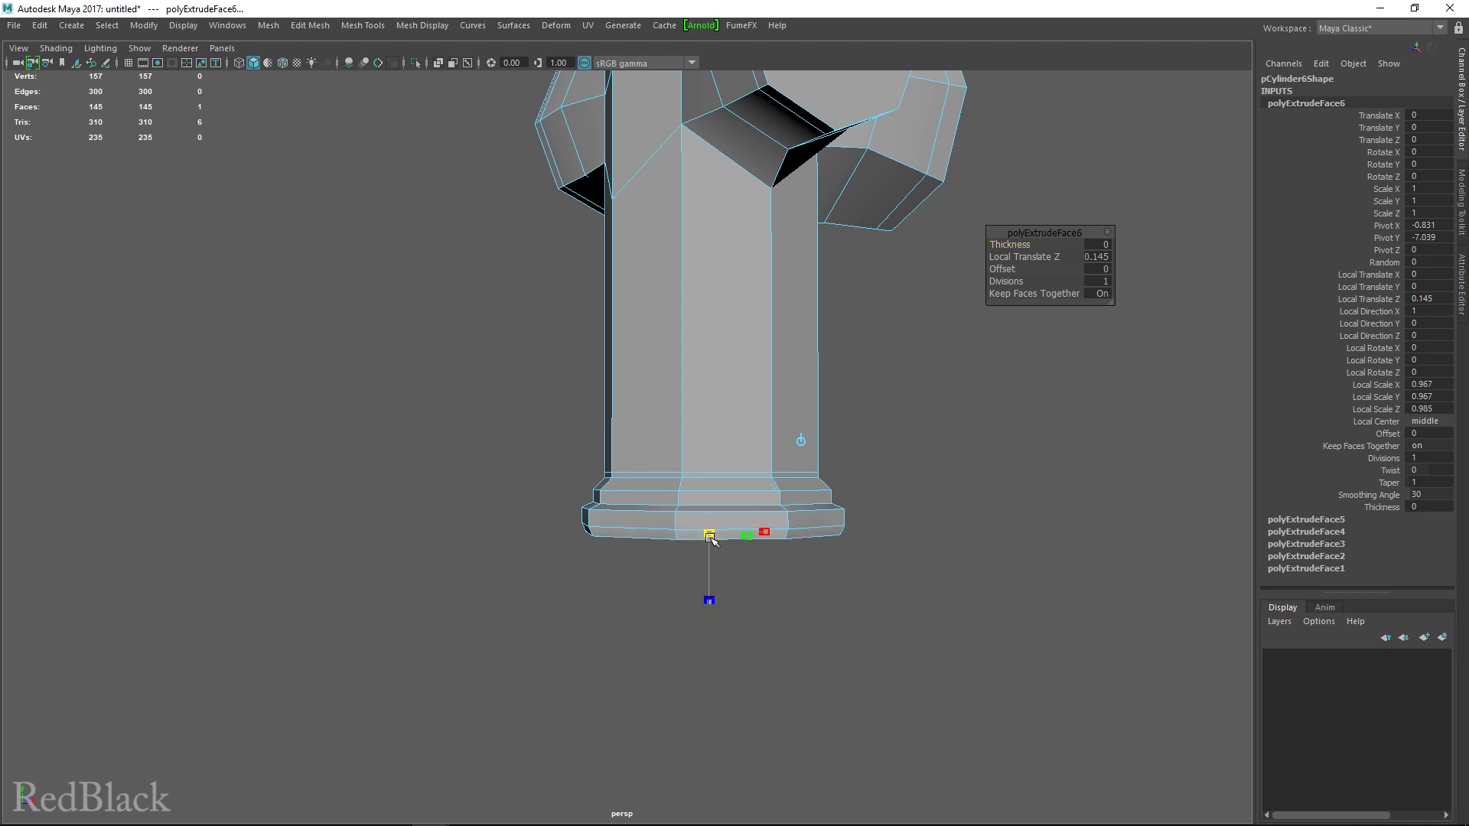
pyautogui.press('space')
pyautogui.press('space')
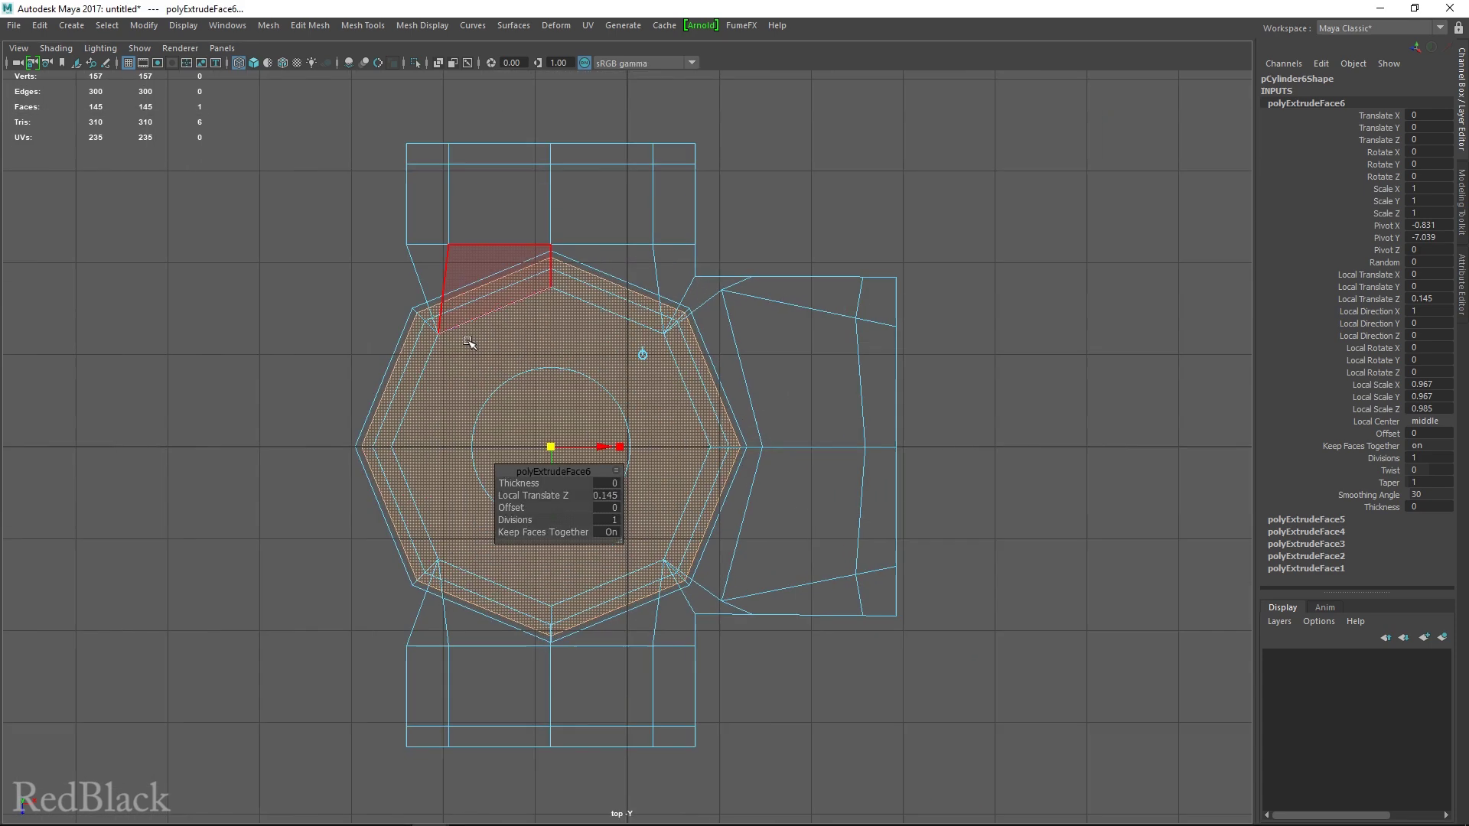
pyautogui.scroll(2, 469, 342)
pyautogui.moveTo(540, 449); pyautogui.dragTo(538, 454)
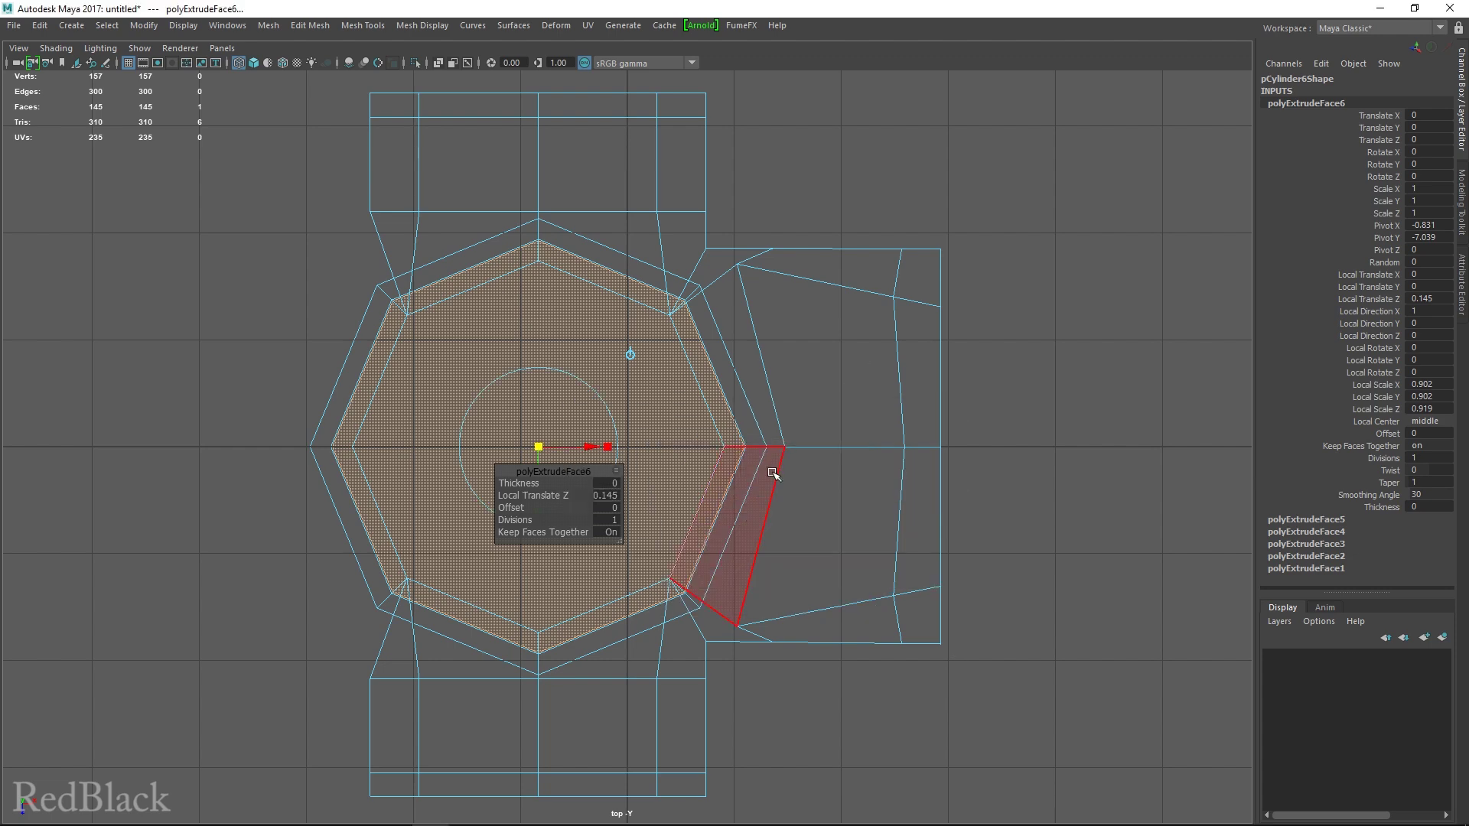
# Step: Extrude the bottom face down by 4.999 in the side view to form the lower body section
pyautogui.press('space')
pyautogui.press('space')
pyautogui.hotkey('ctrl', 'e')
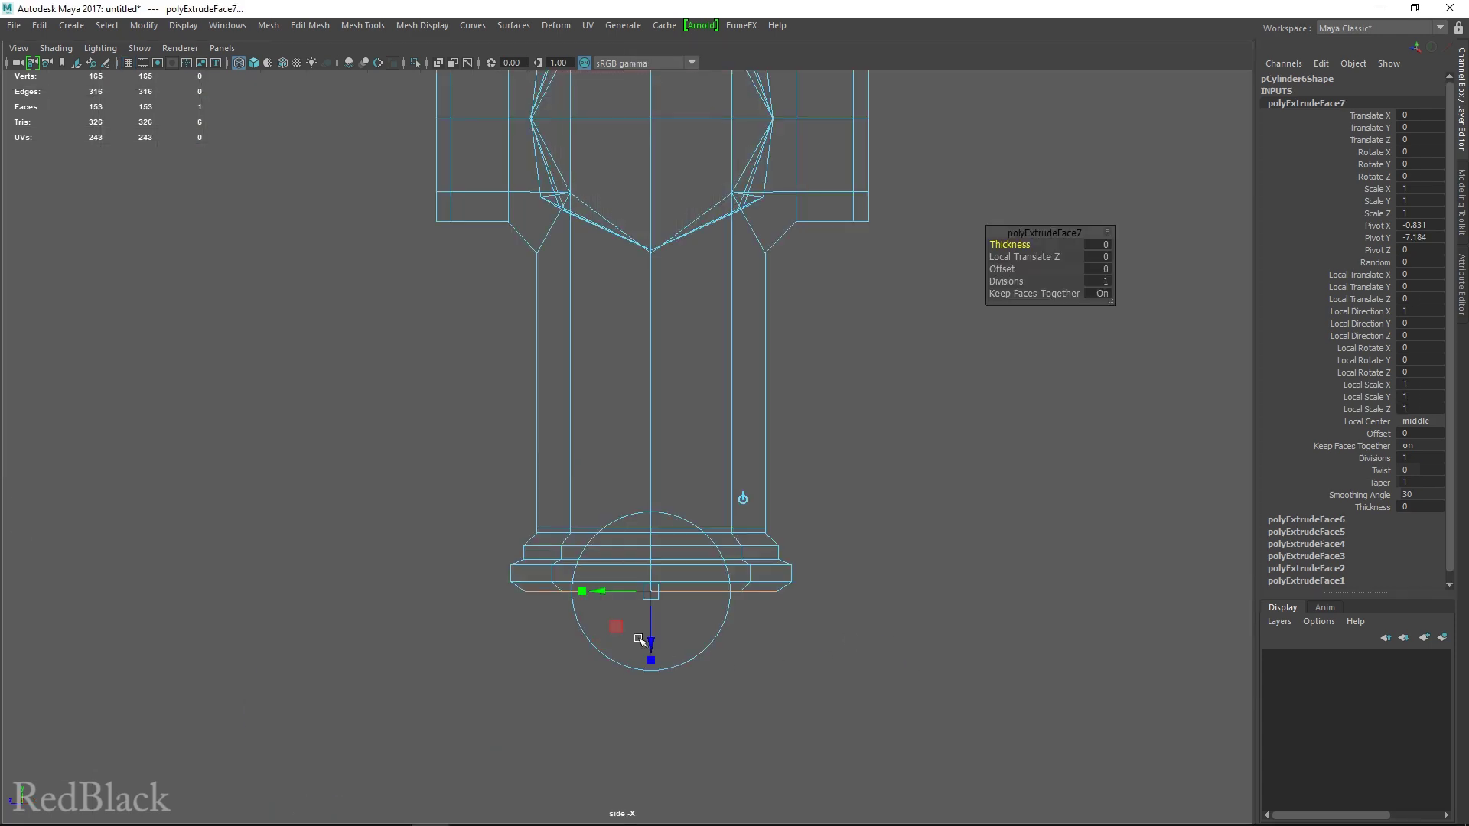
pyautogui.moveTo(651, 644); pyautogui.dragTo(649, 802)
pyautogui.keyDown('alt'); pyautogui.moveTo(953, 621); pyautogui.dragTo(953, 459, button='middle'); pyautogui.keyUp('alt')
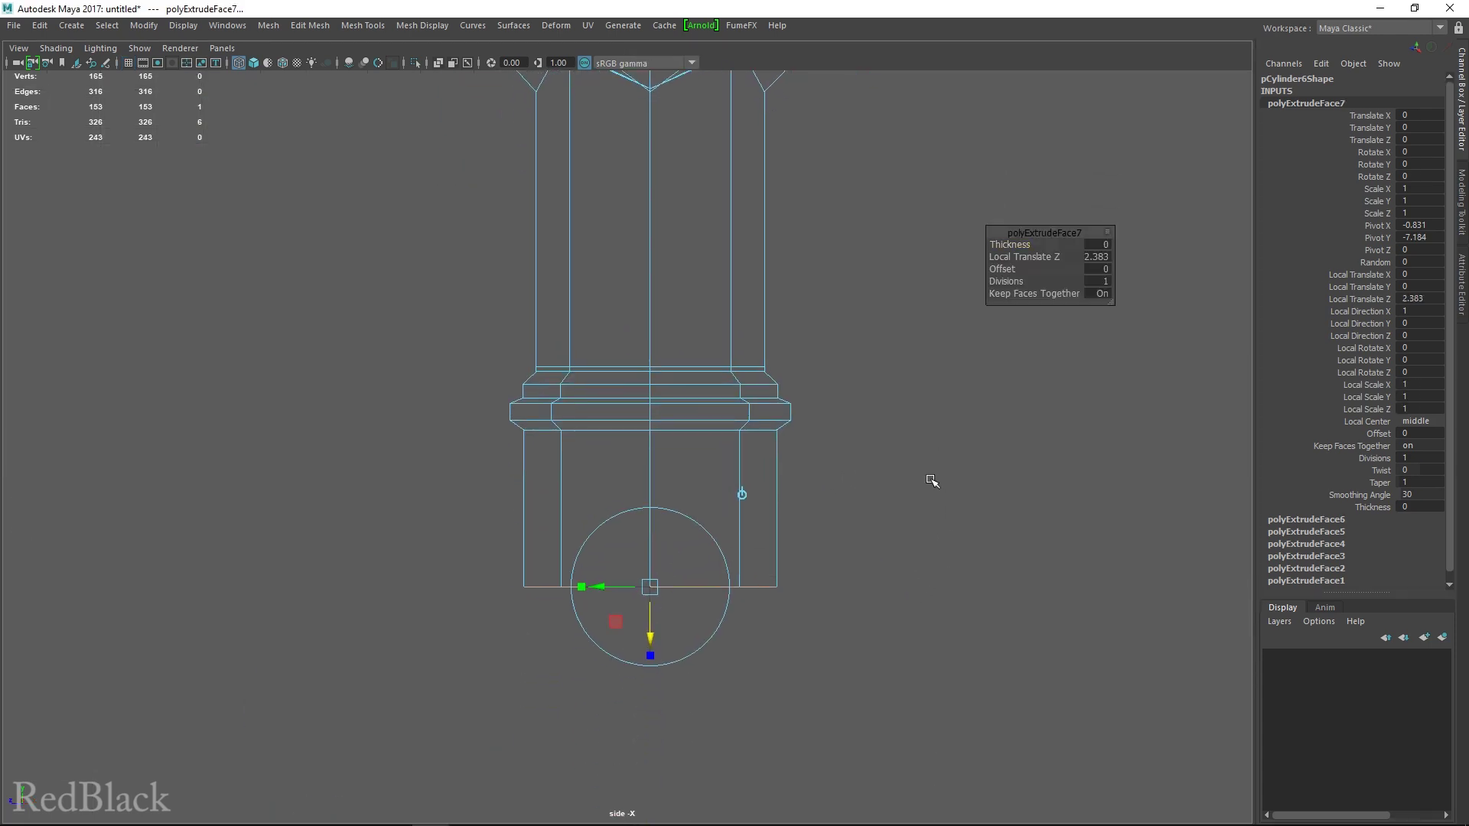
pyautogui.keyDown('alt'); pyautogui.moveTo(907, 503); pyautogui.dragTo(954, 367, button='middle'); pyautogui.keyUp('alt')
pyautogui.moveTo(696, 502); pyautogui.dragTo(696, 677)
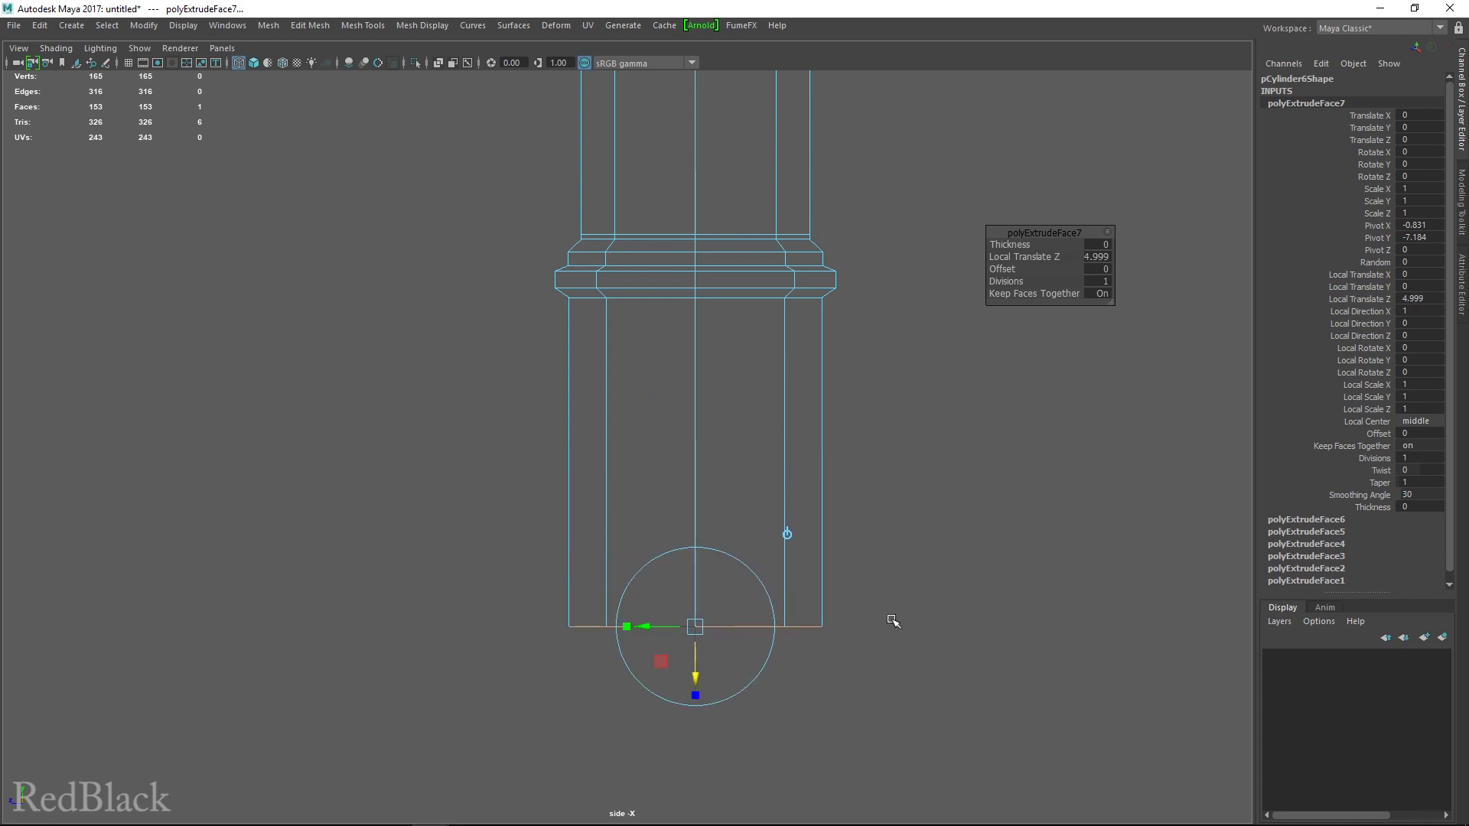
# Step: Examine the smoothed ring and lower section in the perspective view and compare the ring with the reference photo
pyautogui.press('F8')
pyautogui.press('space')
pyautogui.press('space')
pyautogui.press('3')
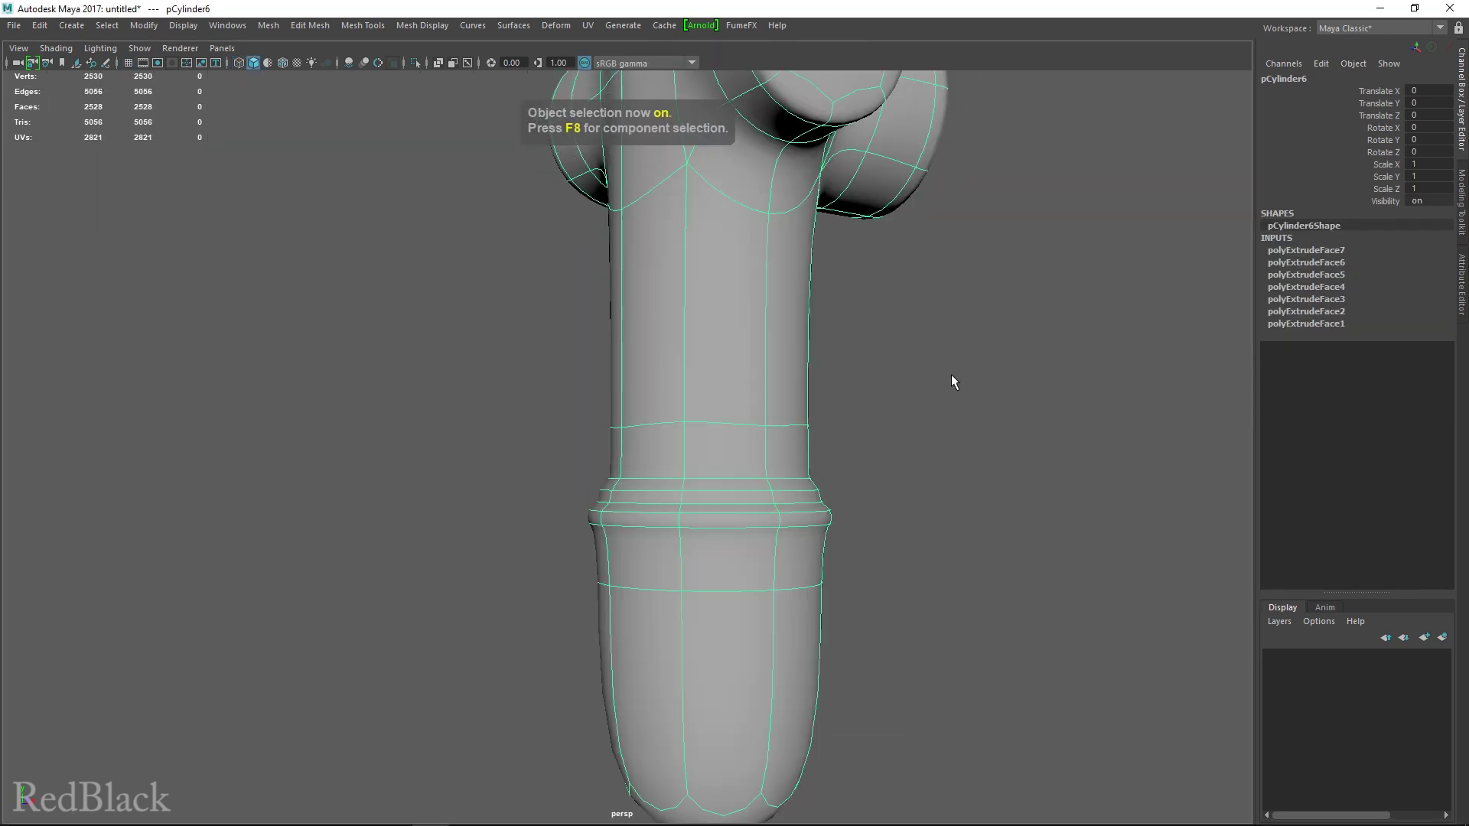
pyautogui.click(952, 378)
pyautogui.keyDown('alt'); pyautogui.moveTo(872, 436); pyautogui.dragTo(848, 540); pyautogui.keyUp('alt')
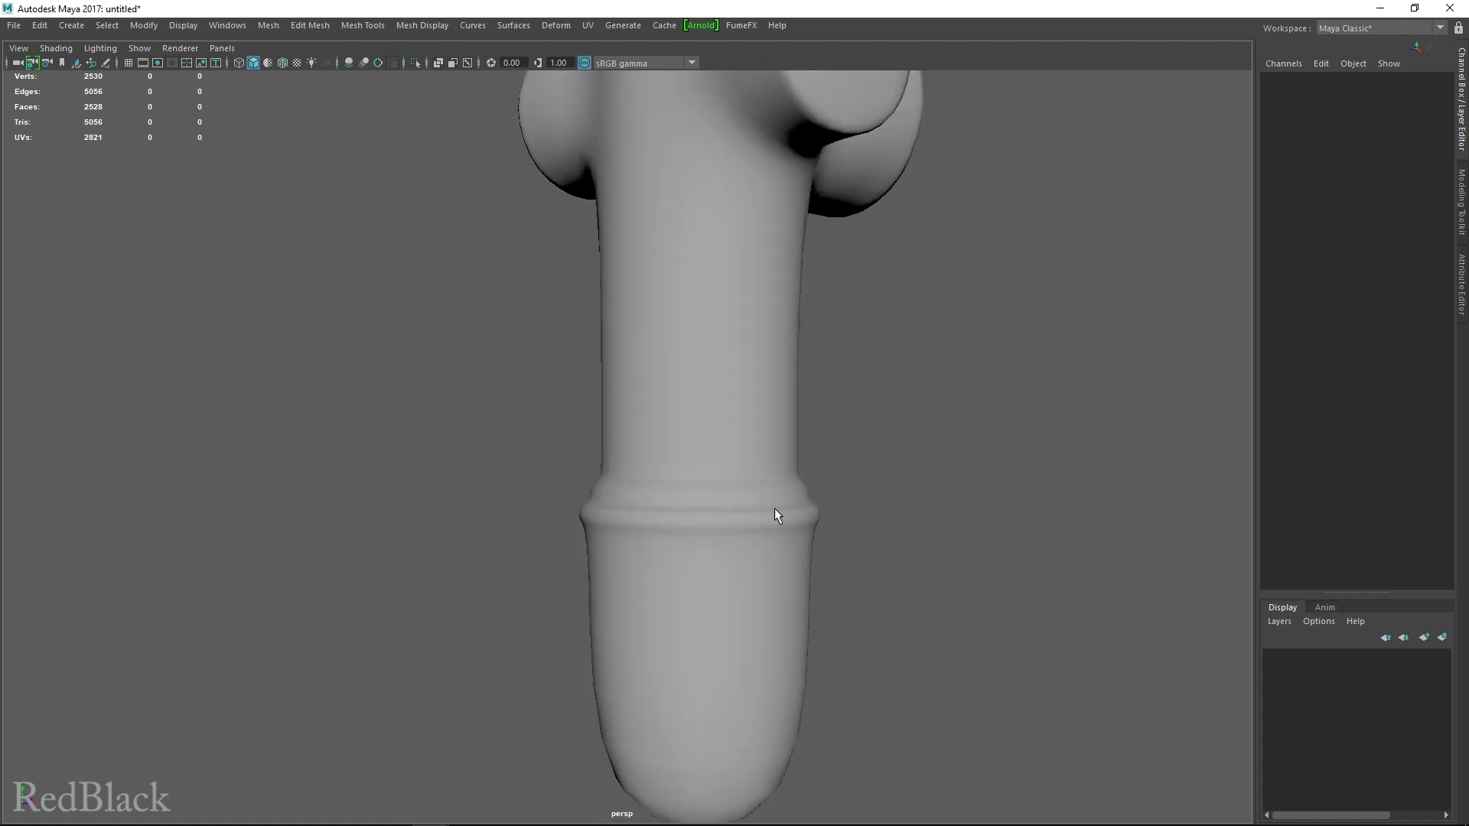
pyautogui.click(742, 502)
pyautogui.press('1')
pyautogui.scroll(4, 736, 494)
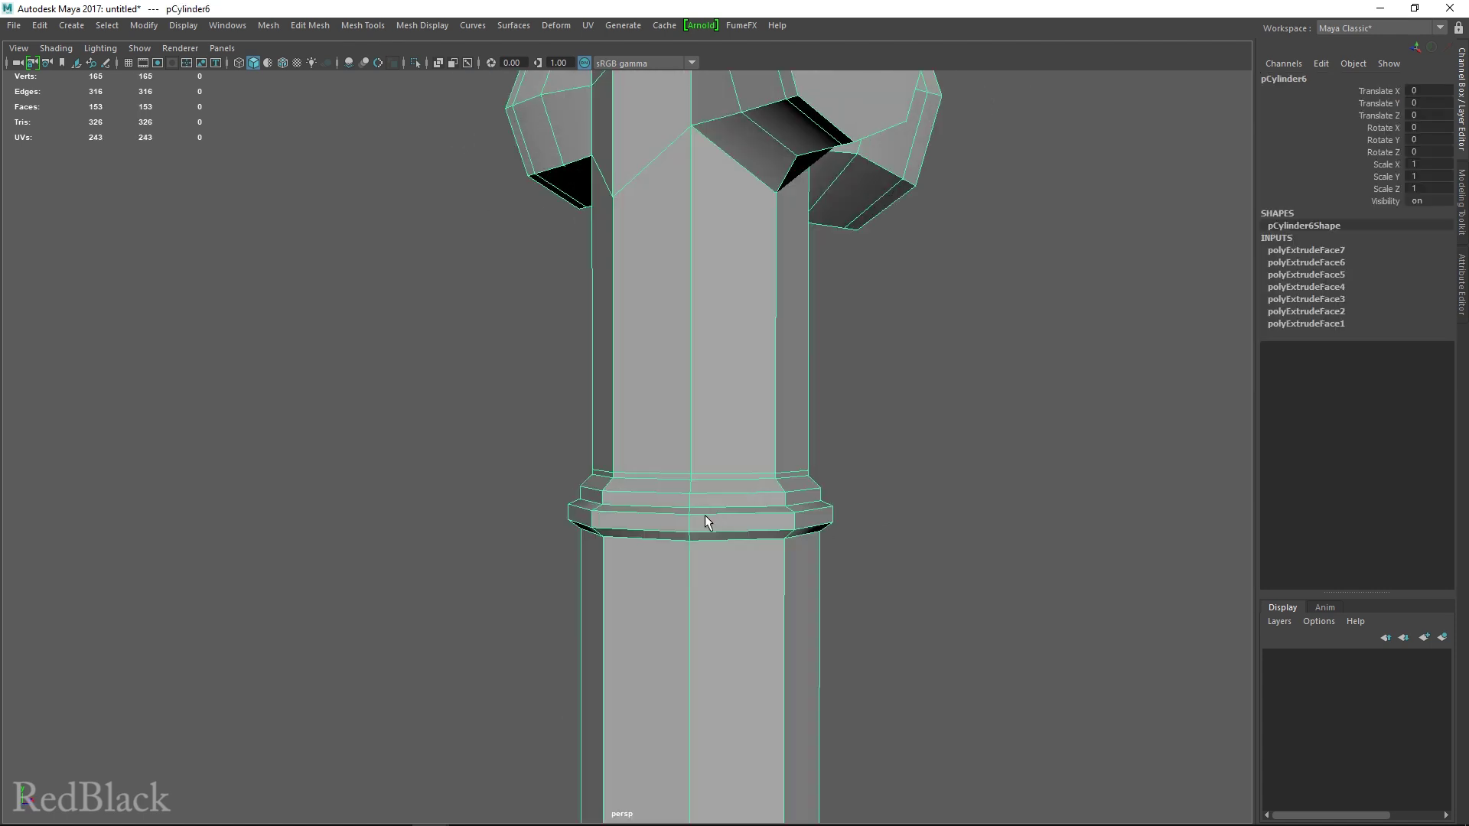
pyautogui.keyDown('alt'); pyautogui.moveTo(679, 527); pyautogui.dragTo(633, 388); pyautogui.keyUp('alt')
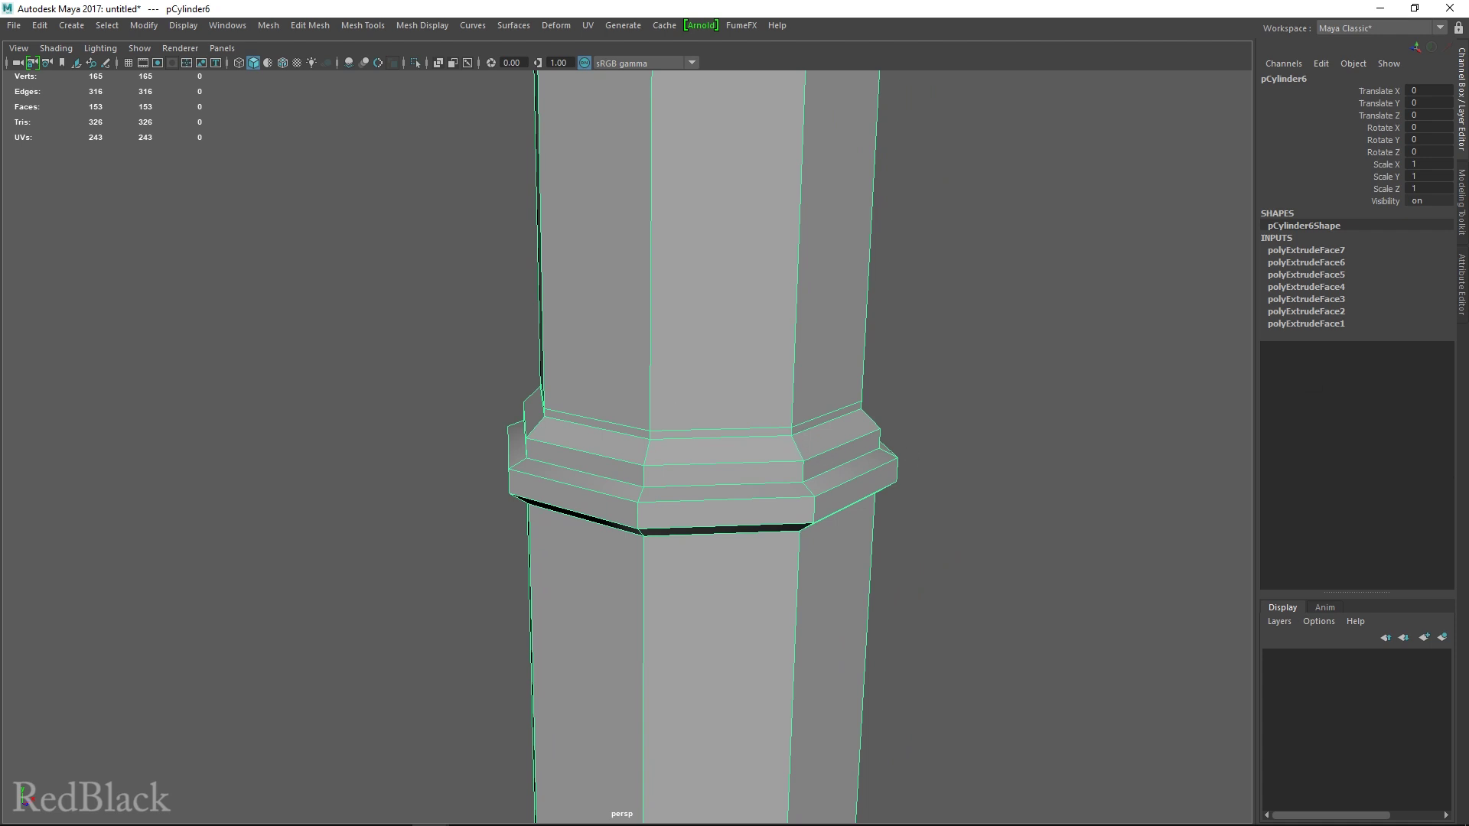
pyautogui.moveTo(1468, 134); pyautogui.dragTo(1108, 115)
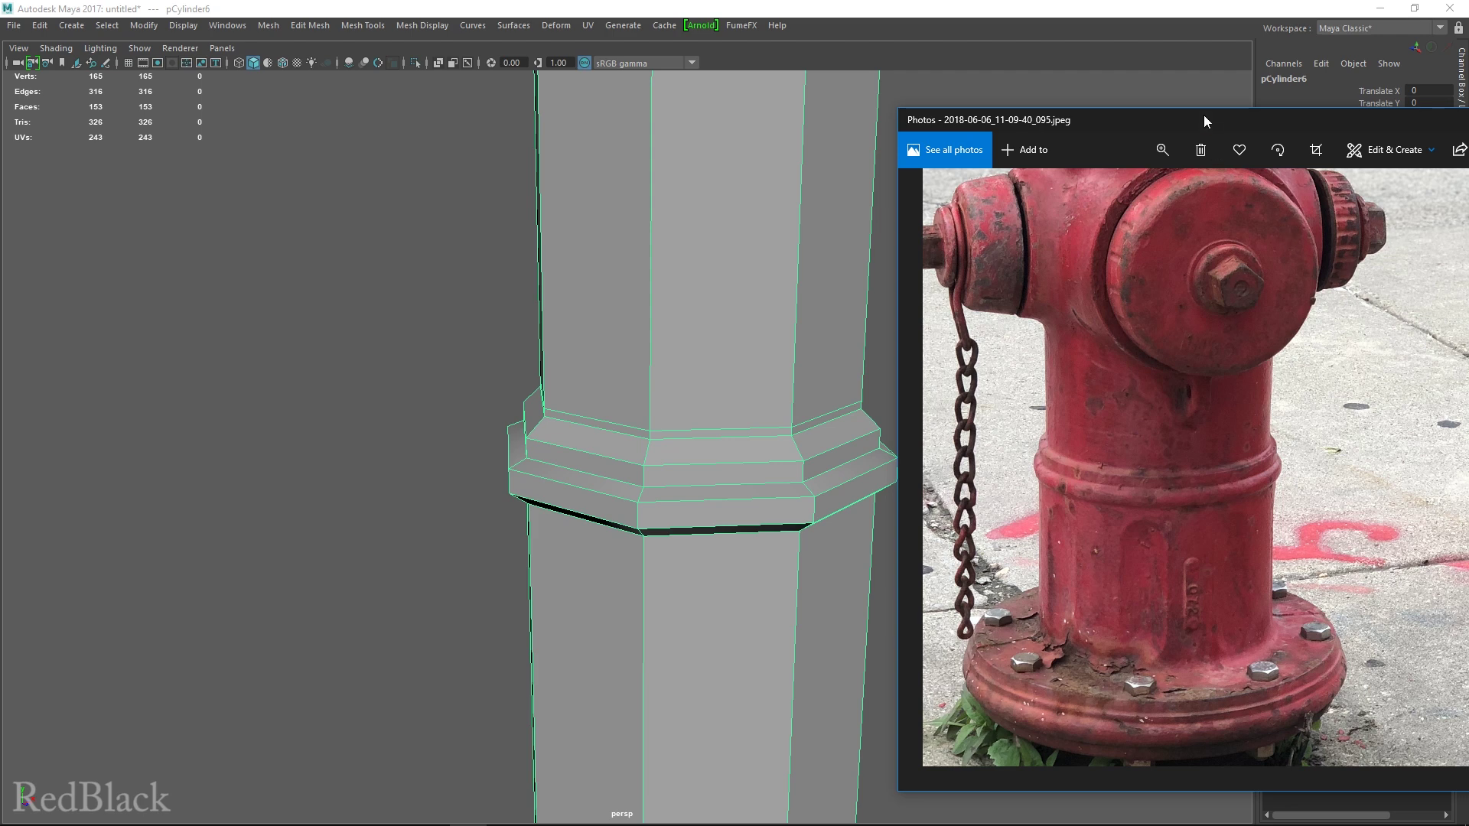
pyautogui.moveTo(1204, 116); pyautogui.dragTo(1468, 116)
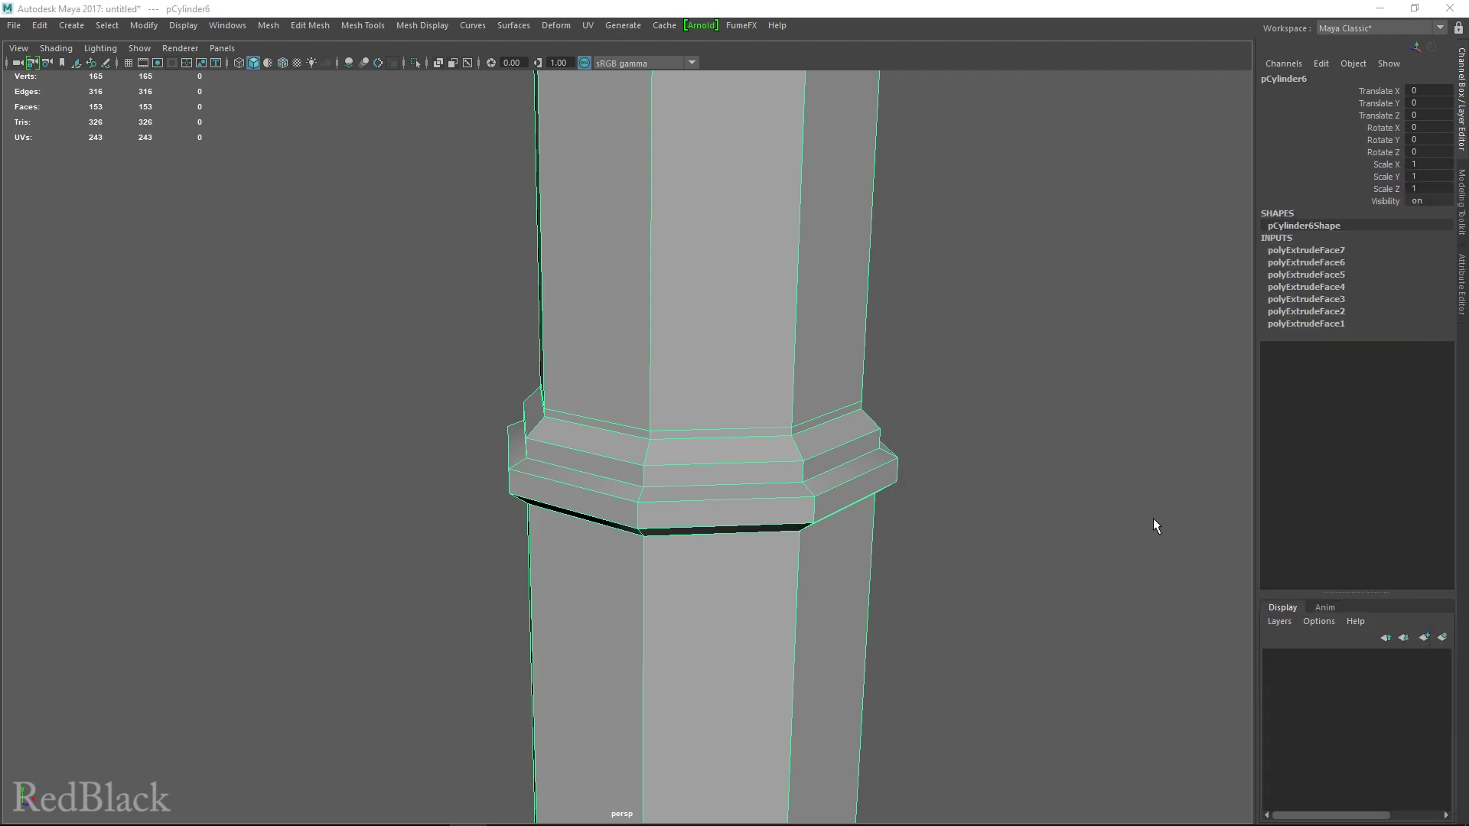
pyautogui.keyDown('alt'); pyautogui.moveTo(671, 632); pyautogui.dragTo(668, 480); pyautogui.keyUp('alt')
pyautogui.press('3')
pyautogui.press('1')
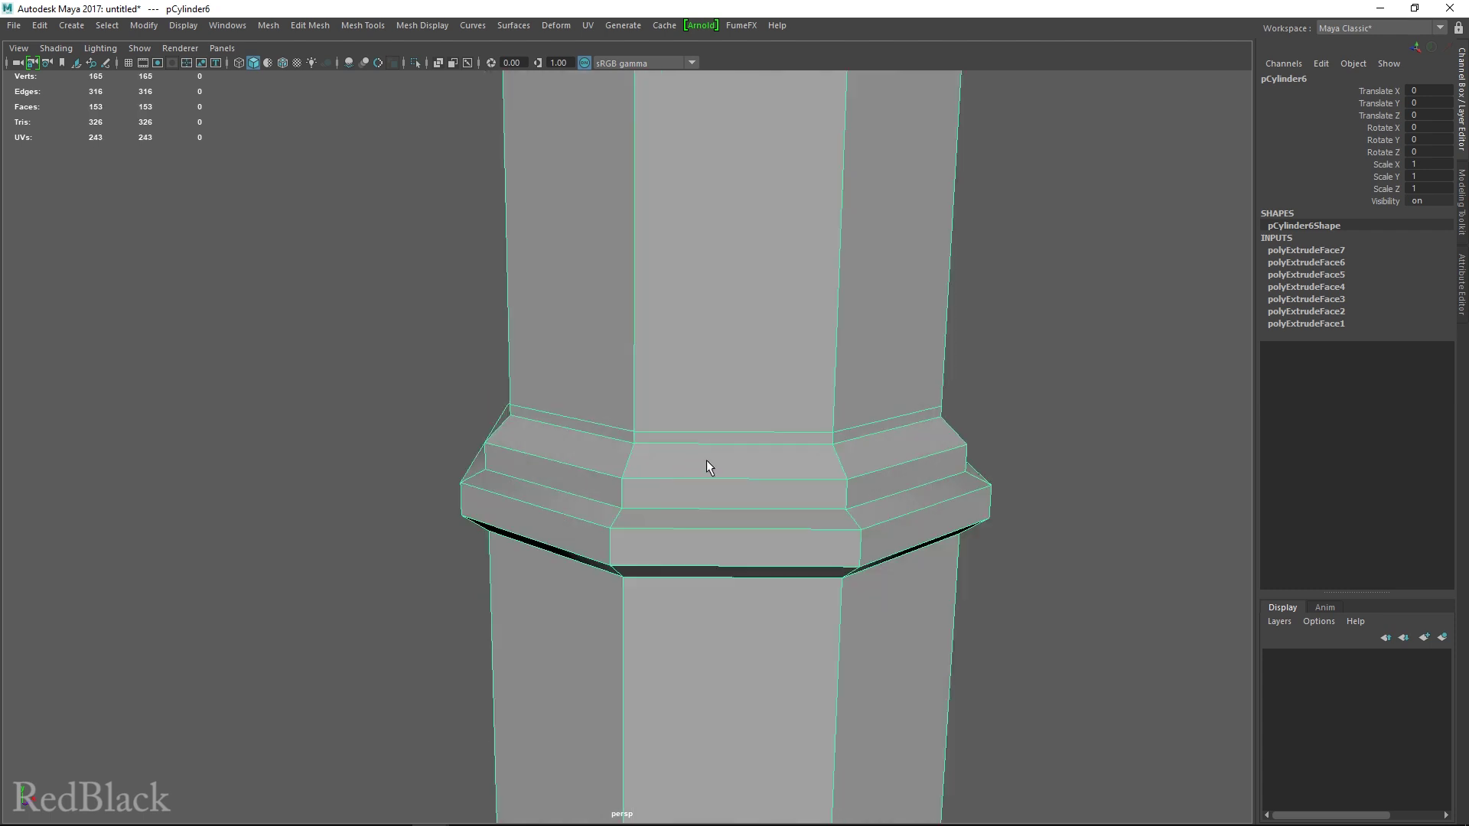
# Step: Bevel the upper and lower edge loops of the ring's first tier with fraction 0.3 and 2 segments
pyautogui.moveTo(708, 461); pyautogui.dragTo(706, 342, button='right')
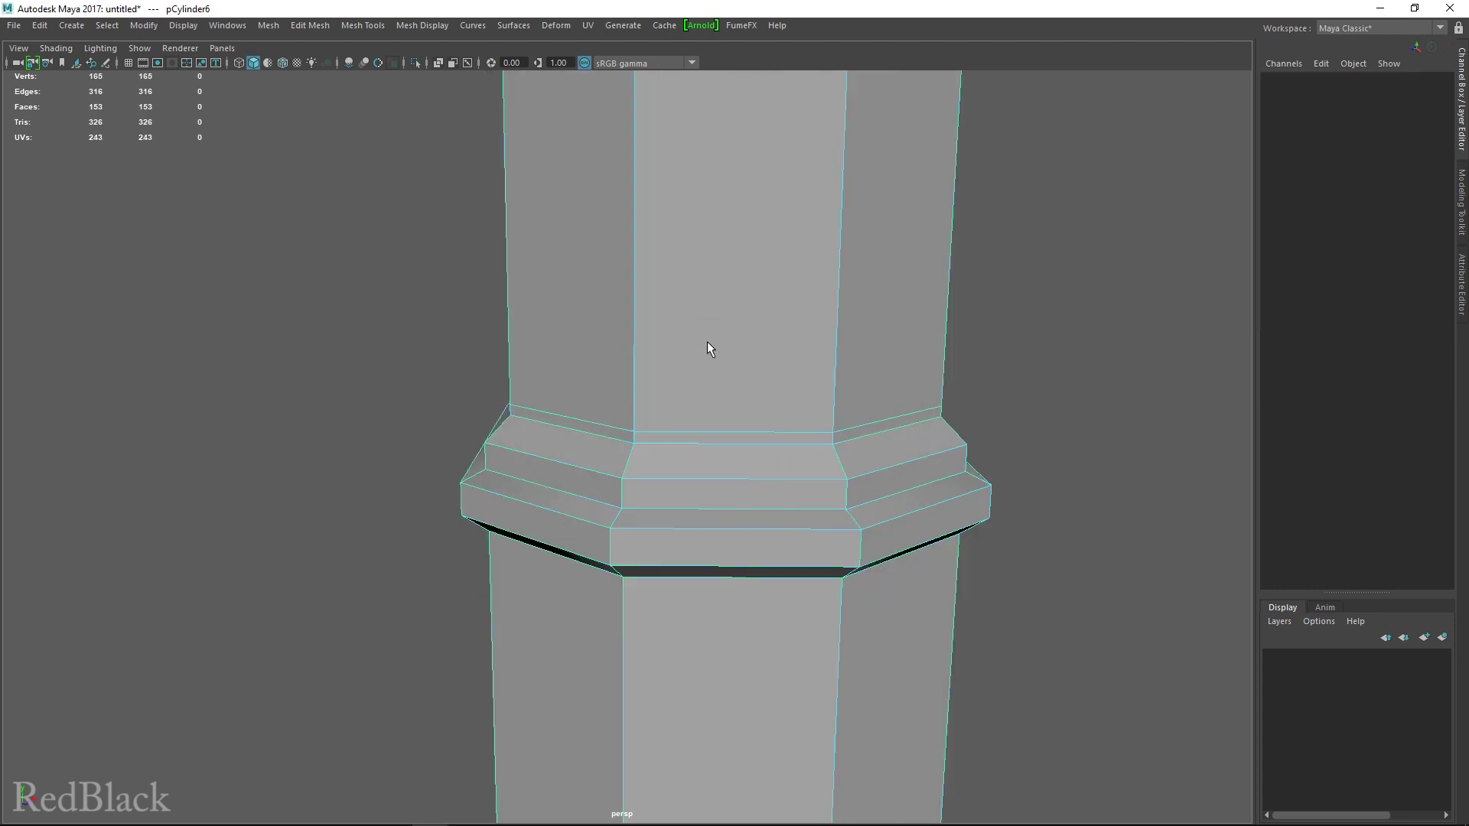
pyautogui.doubleClick(755, 480)
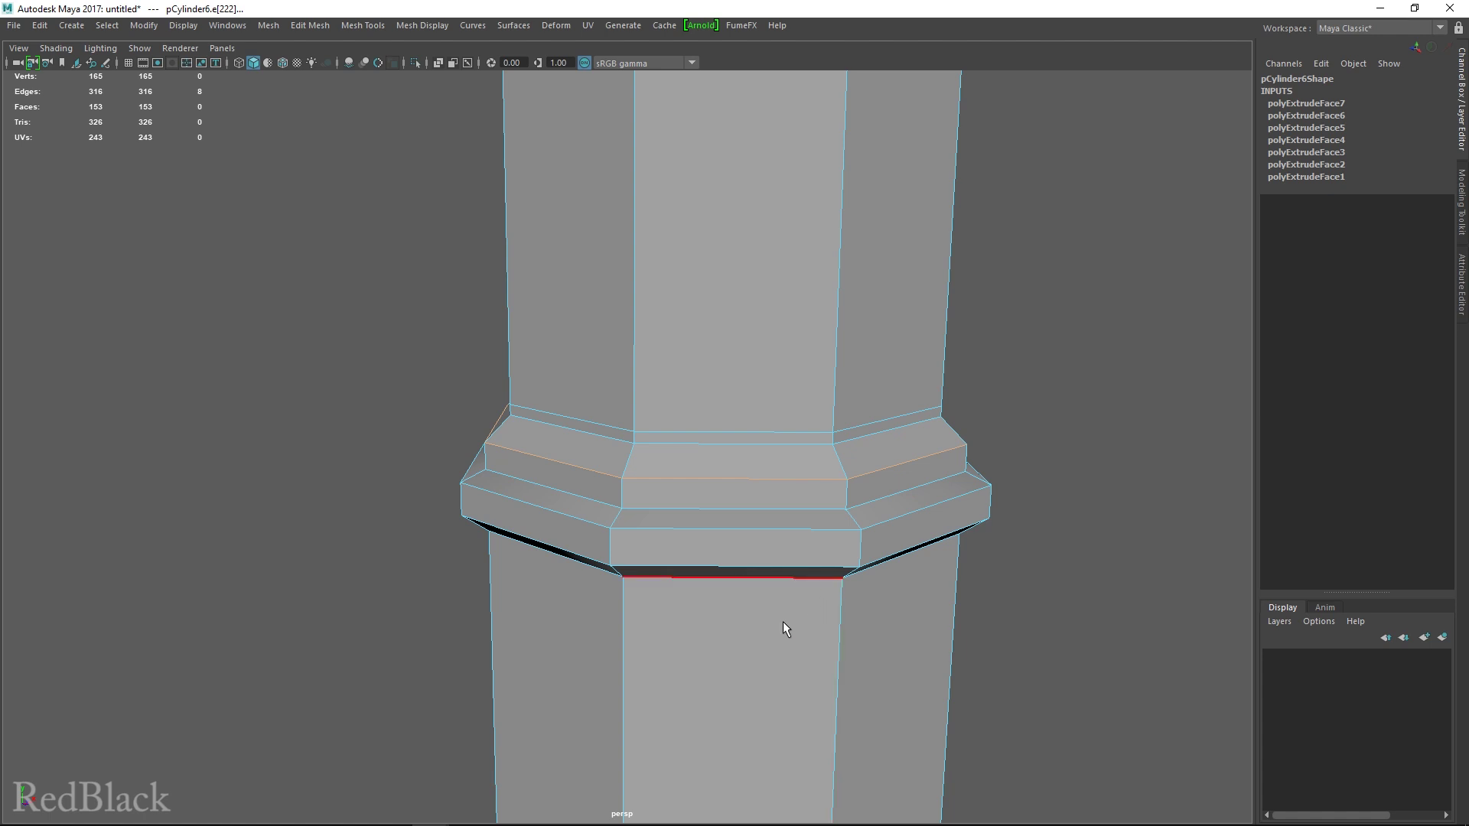
pyautogui.keyDown('shift'); pyautogui.doubleClick(823, 508); pyautogui.keyUp('shift')
pyautogui.keyDown('shift'); pyautogui.moveTo(819, 476); pyautogui.dragTo(923, 476, button='right'); pyautogui.keyUp('shift')
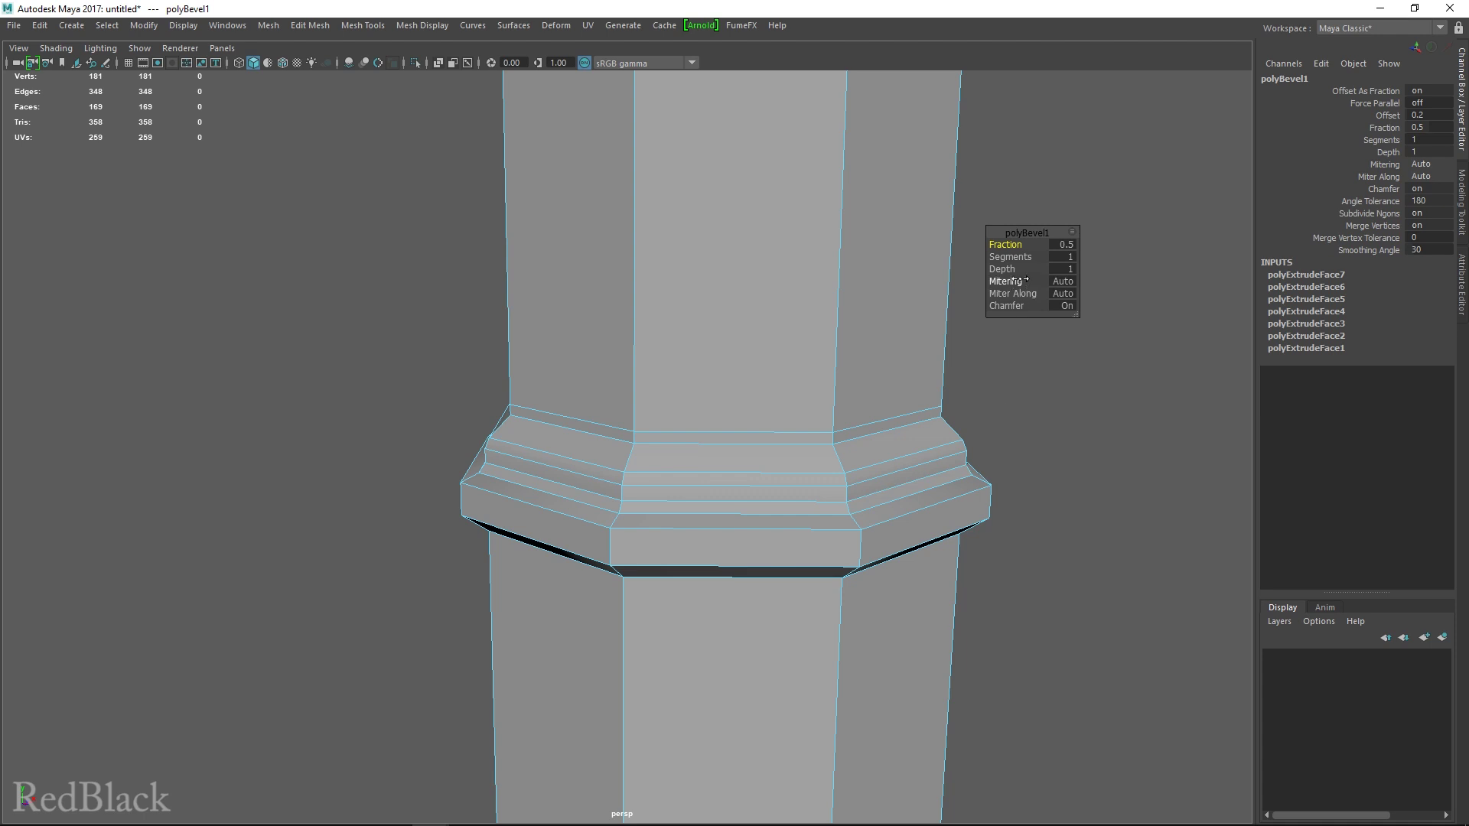
pyautogui.moveTo(1010, 244); pyautogui.dragTo(1008, 257)
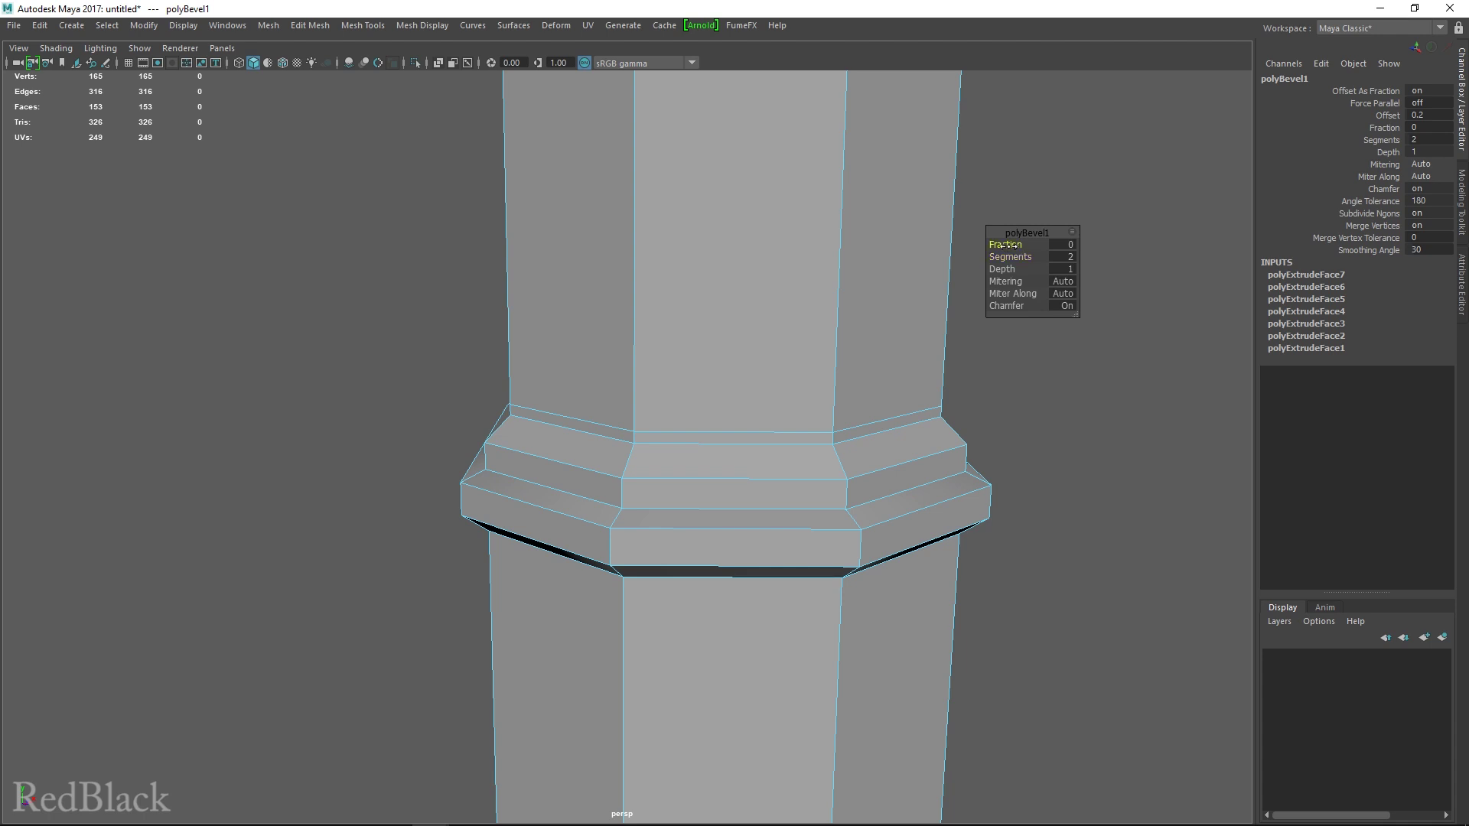
pyautogui.moveTo(1012, 245); pyautogui.dragTo(1011, 245)
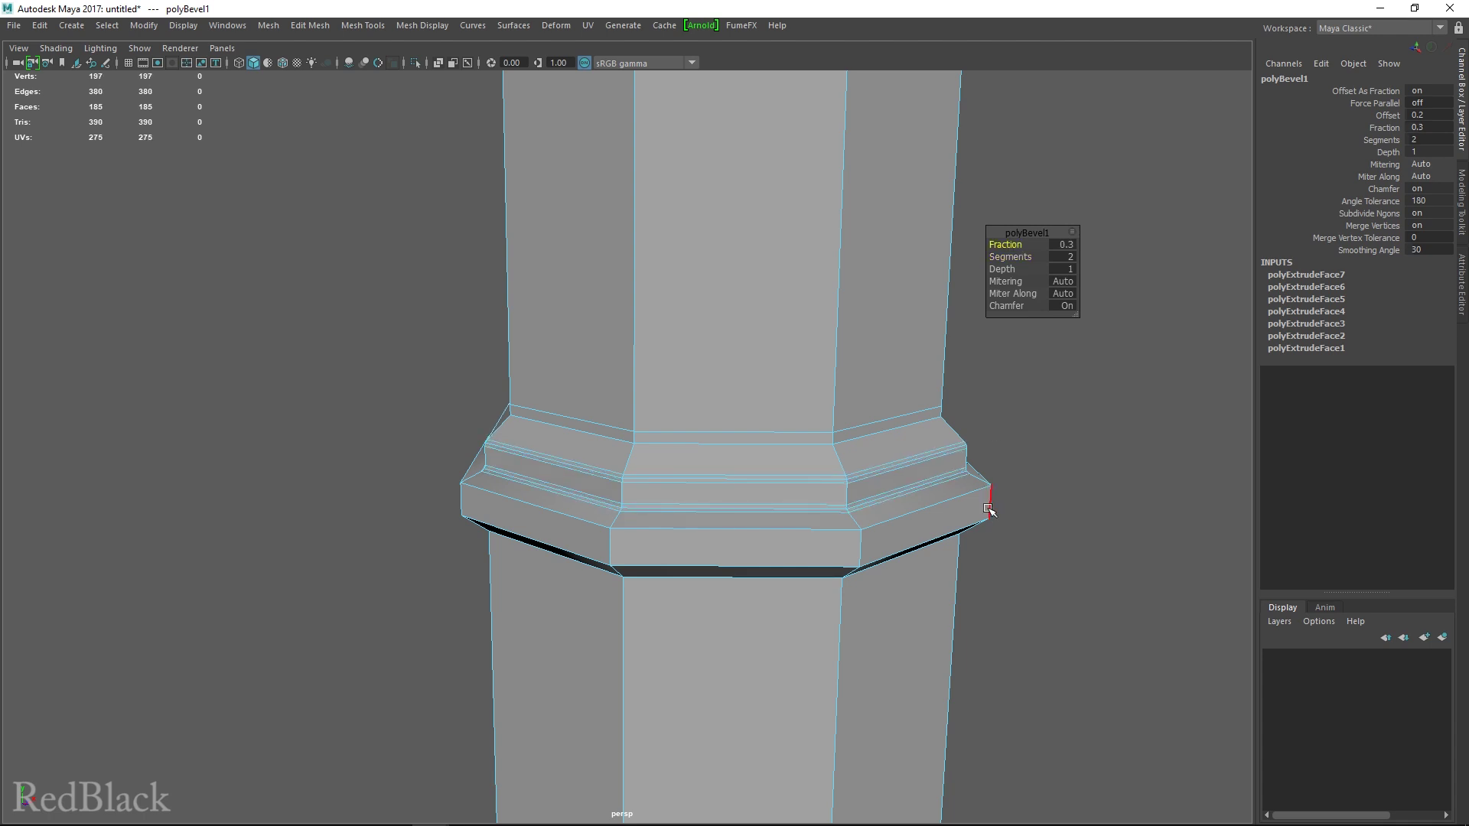
pyautogui.press('q')
pyautogui.press('F8')
pyautogui.press('F8')
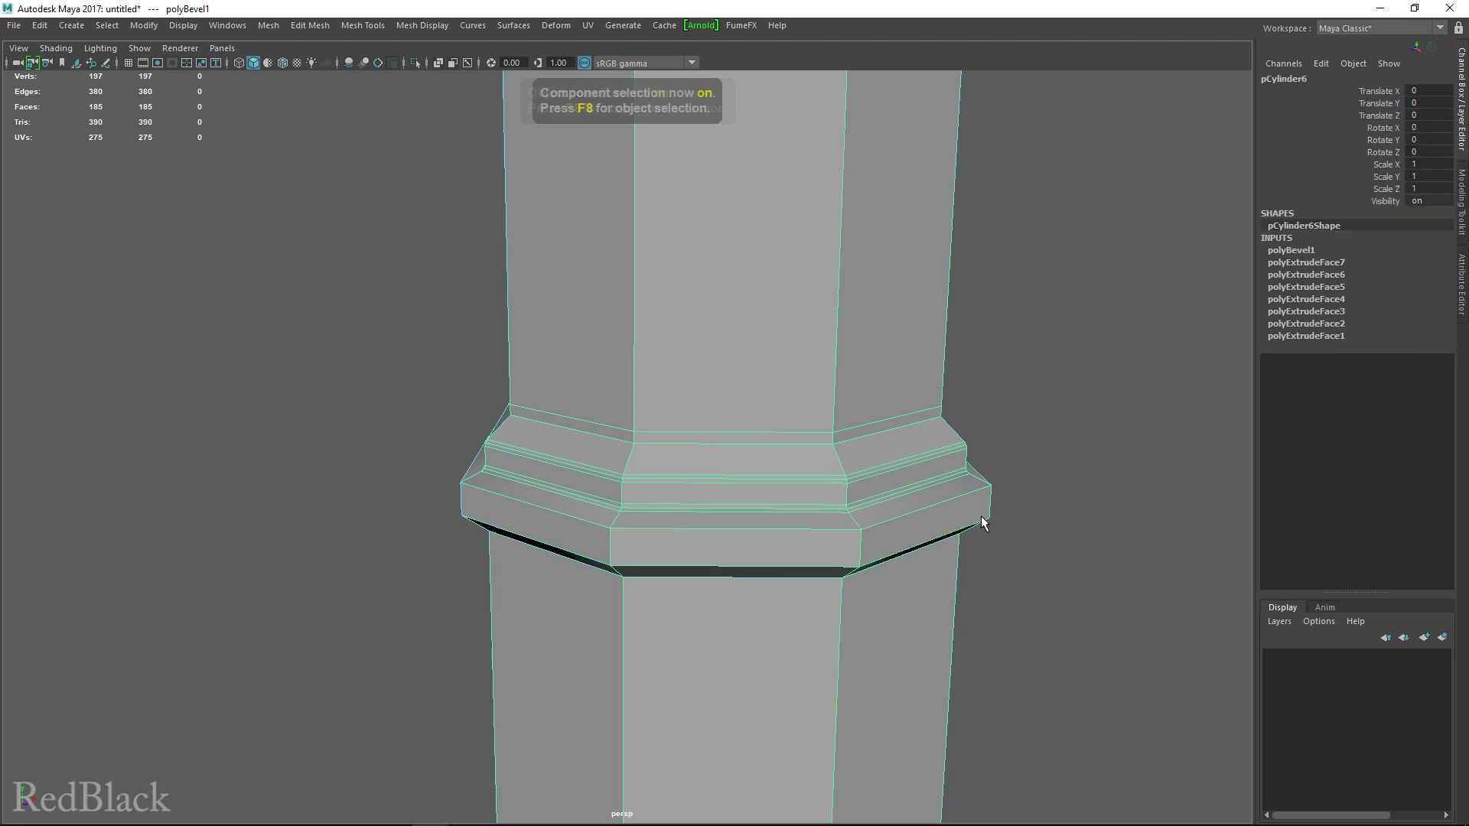
# Step: Examine the bevelled ring tier in smooth preview
pyautogui.press('3')
pyautogui.click(987, 518)
pyautogui.keyDown('alt'); pyautogui.moveTo(984, 520); pyautogui.dragTo(803, 501); pyautogui.keyUp('alt')
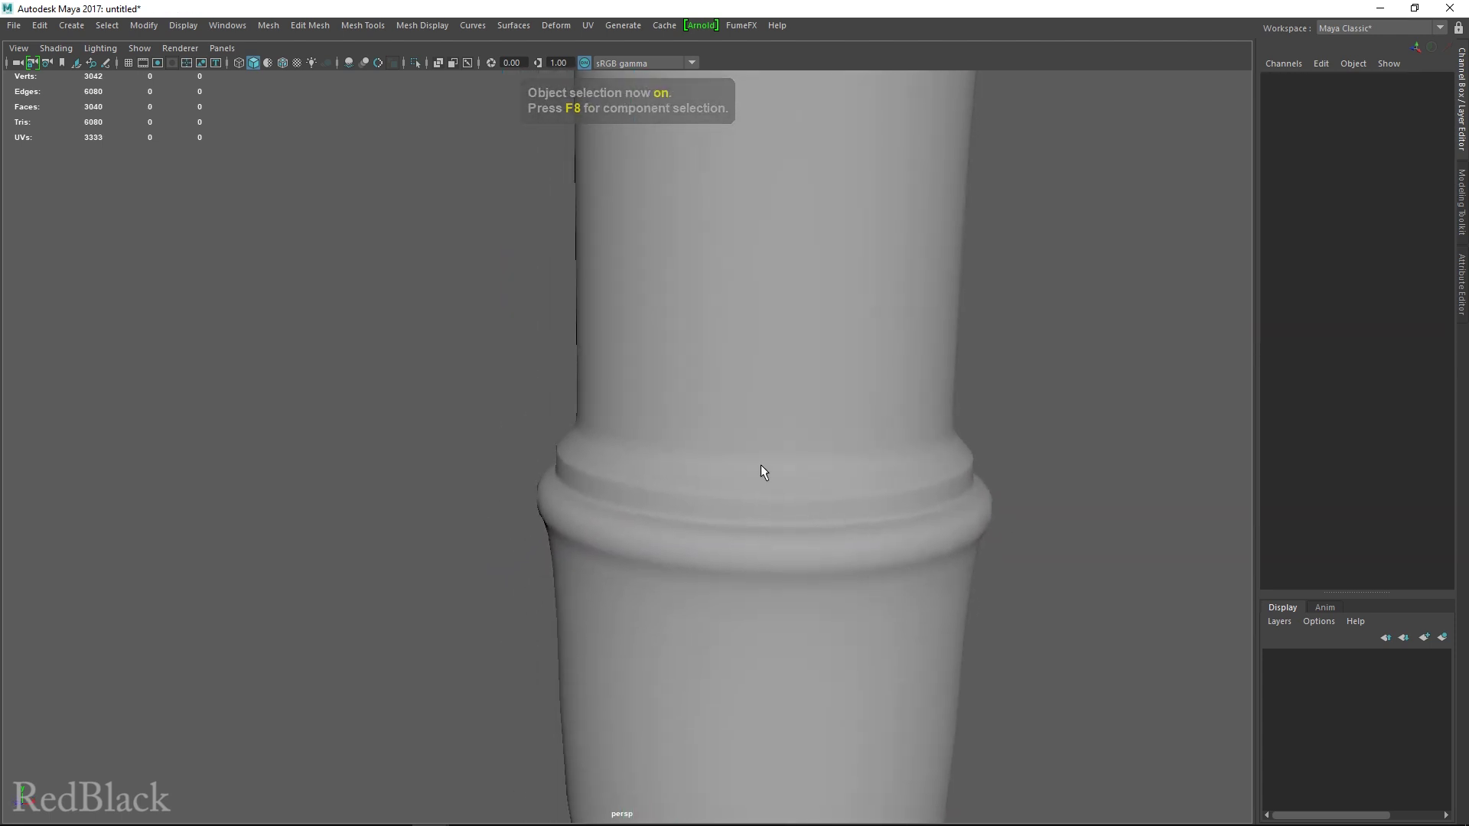
pyautogui.scroll(-5, 619, 479)
pyautogui.click(622, 480)
pyautogui.press('1')
pyautogui.scroll(5, 658, 464)
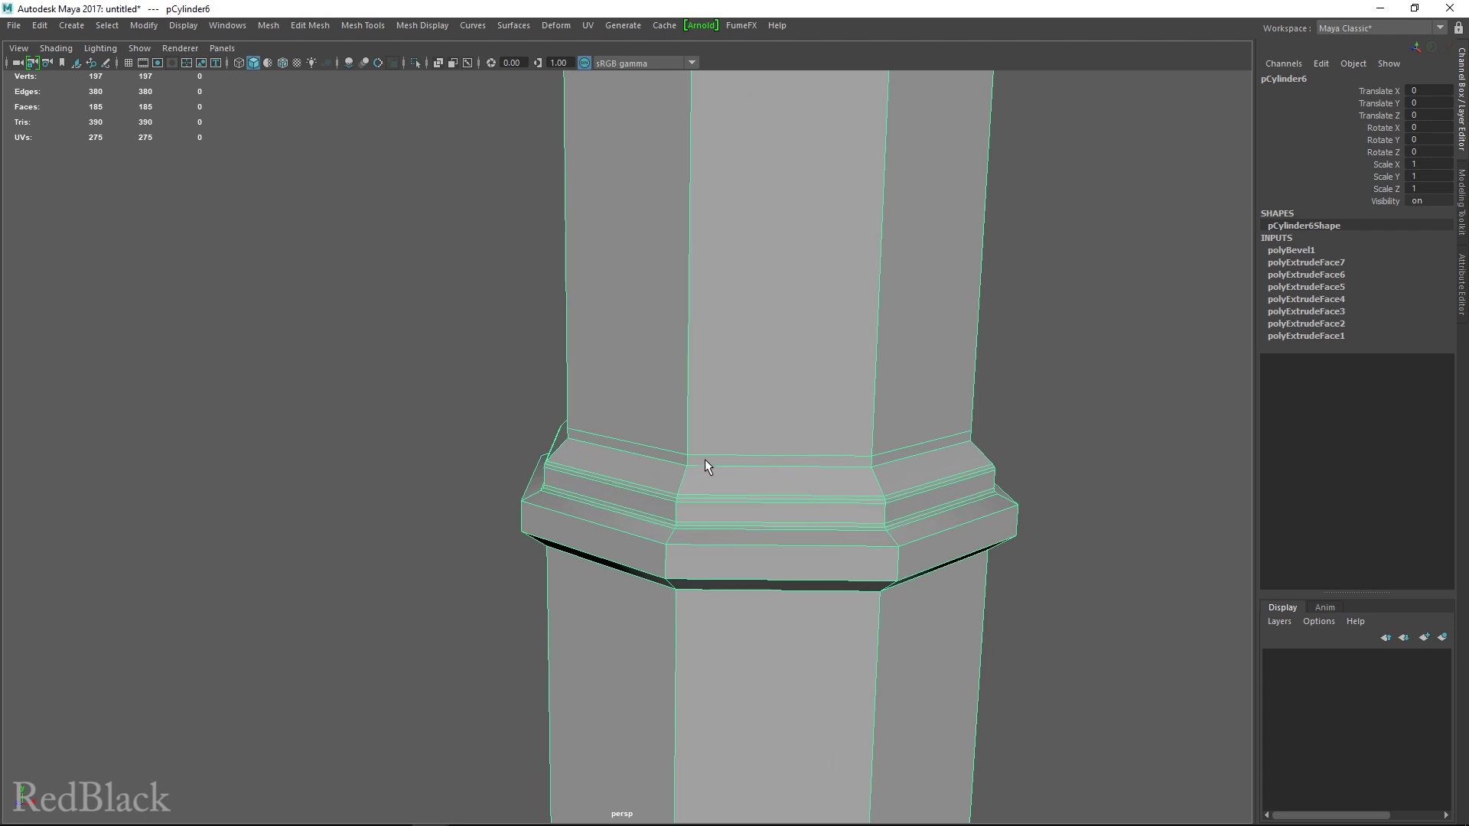
# Step: Move the two vertex rows at the top of the ring slightly down in the side view, closer to the first tier
pyautogui.moveTo(705, 459); pyautogui.dragTo(622, 370, button='right')
pyautogui.press('space')
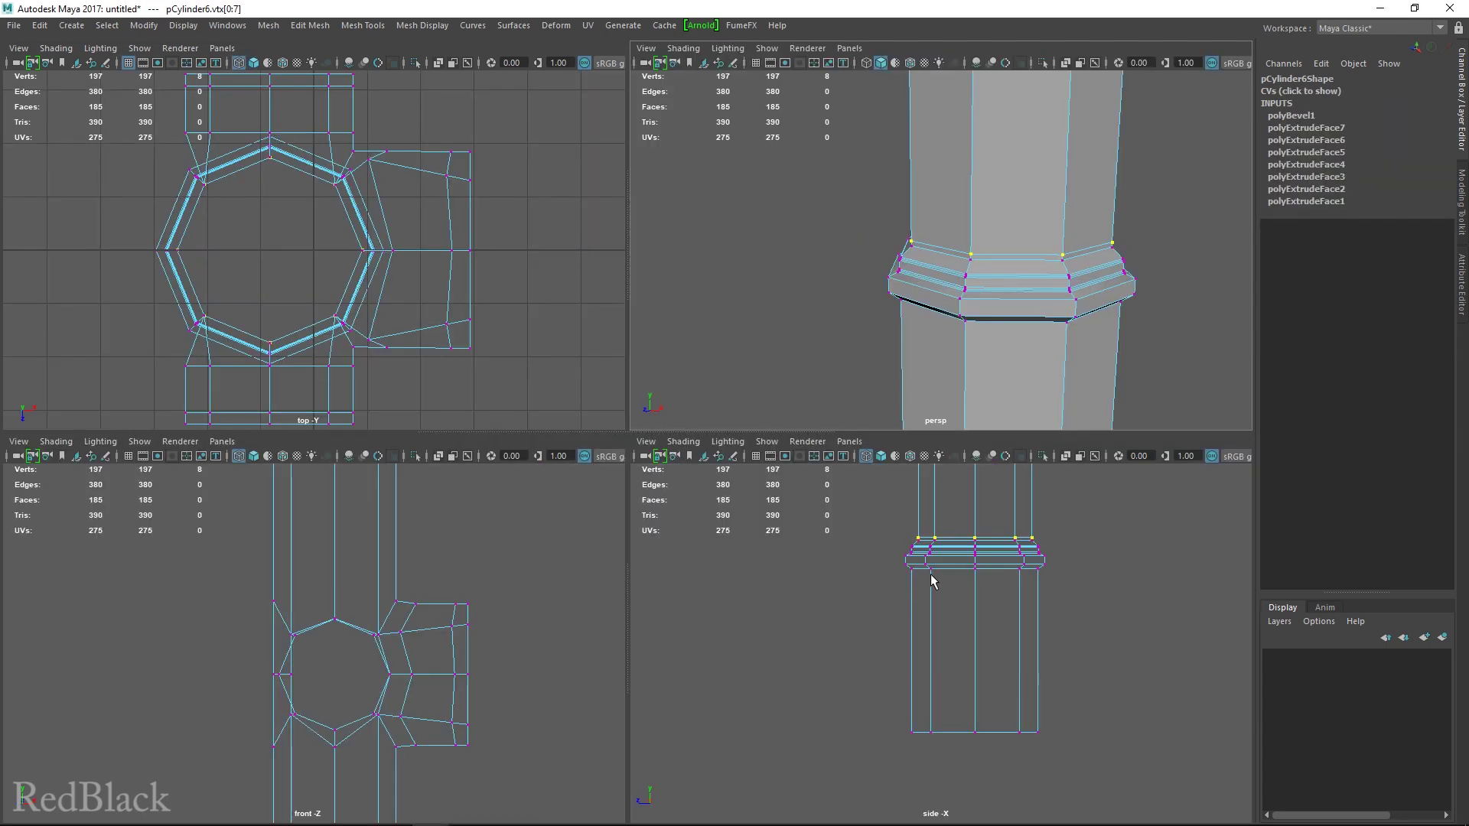
pyautogui.press('space')
pyautogui.scroll(6, 971, 541)
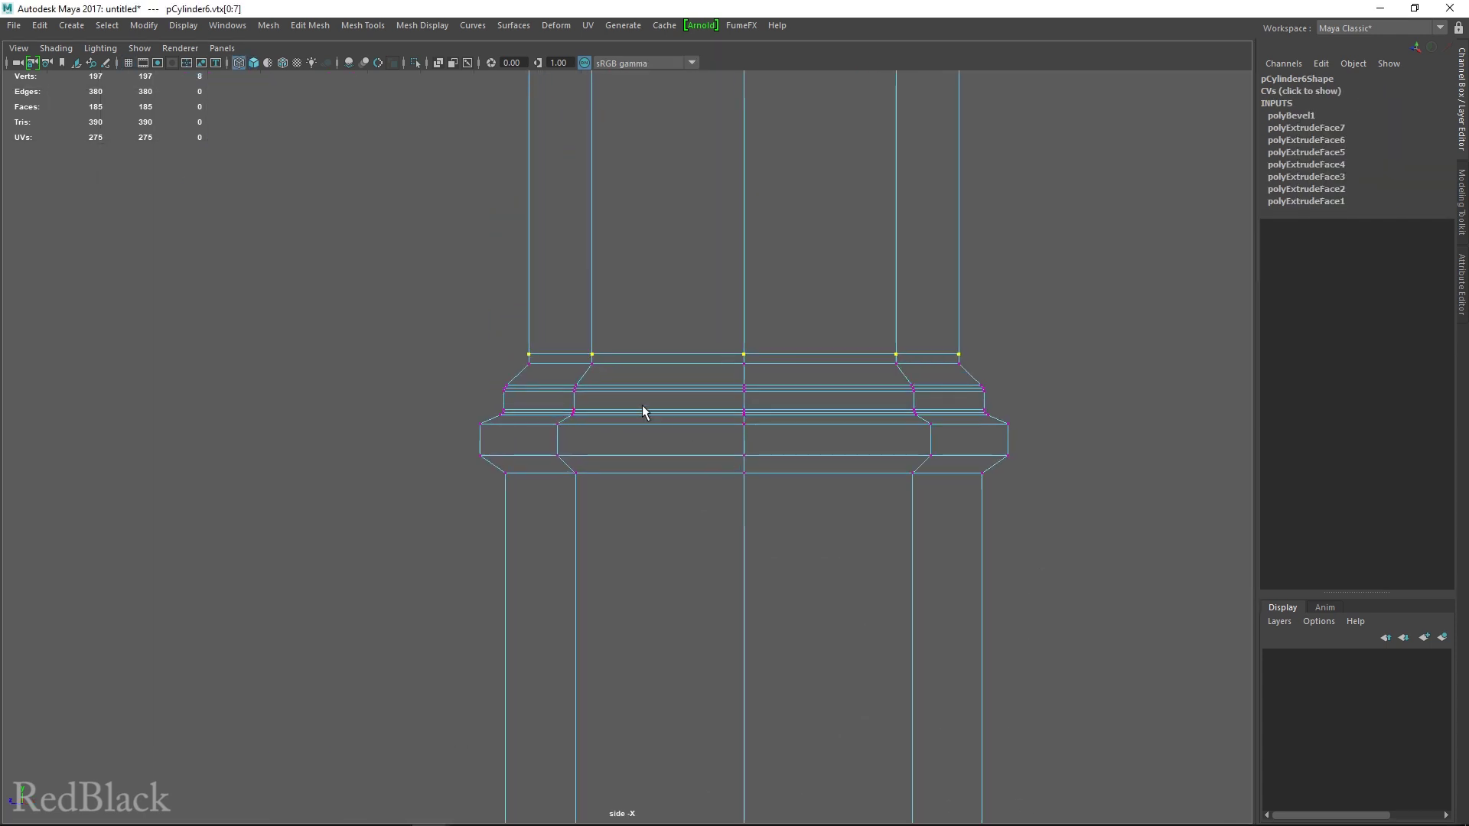
pyautogui.moveTo(494, 326); pyautogui.dragTo(1022, 368)
pyautogui.press('w')
pyautogui.moveTo(742, 285); pyautogui.dragTo(744, 297)
pyautogui.press('space')
pyautogui.press('space')
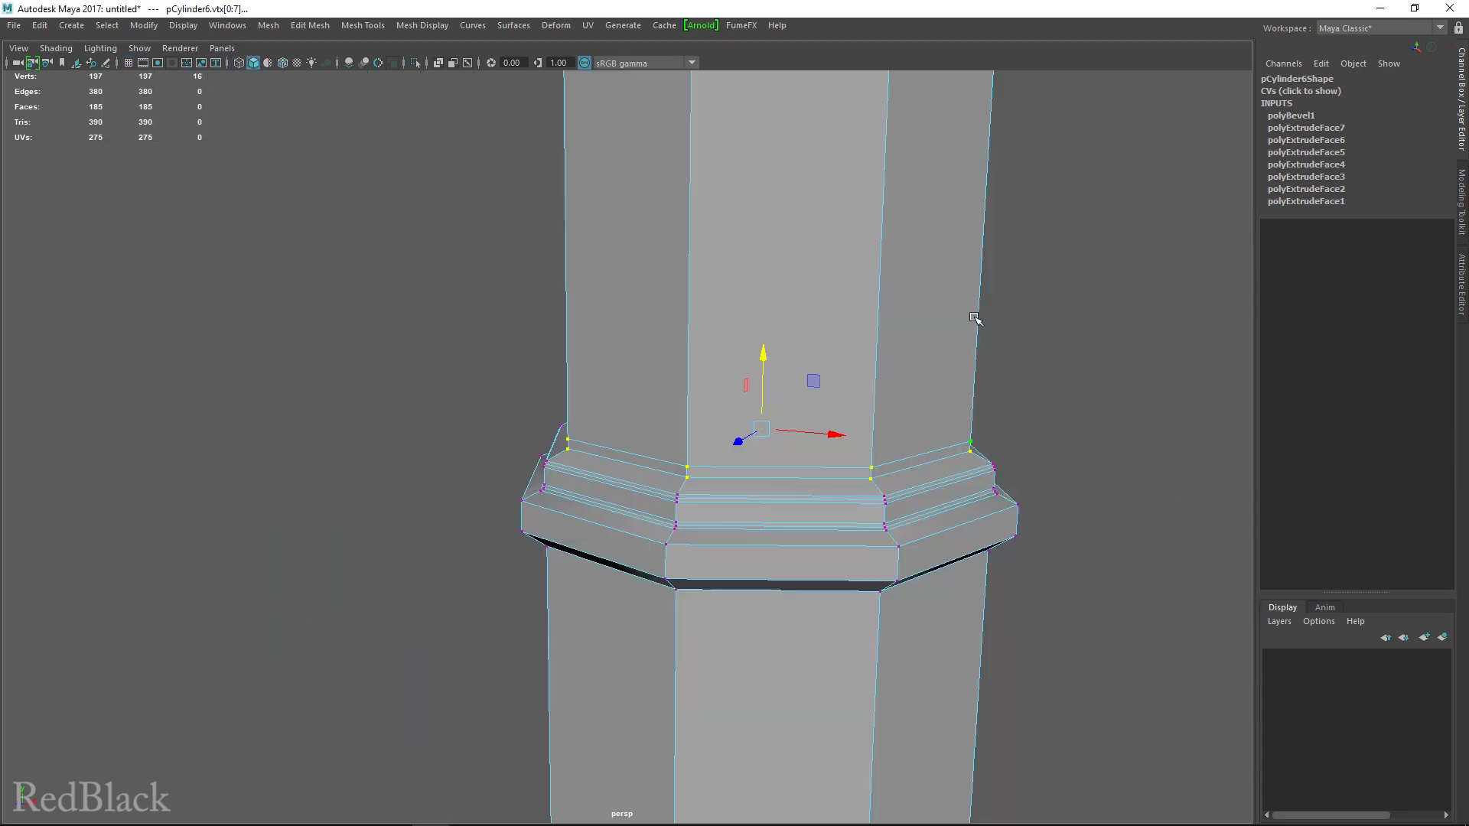
# Step: Inspect the sharpened transition above the ring in smooth preview and look at the ring's underside
pyautogui.press('F8')
pyautogui.press('3')
pyautogui.click(1029, 433)
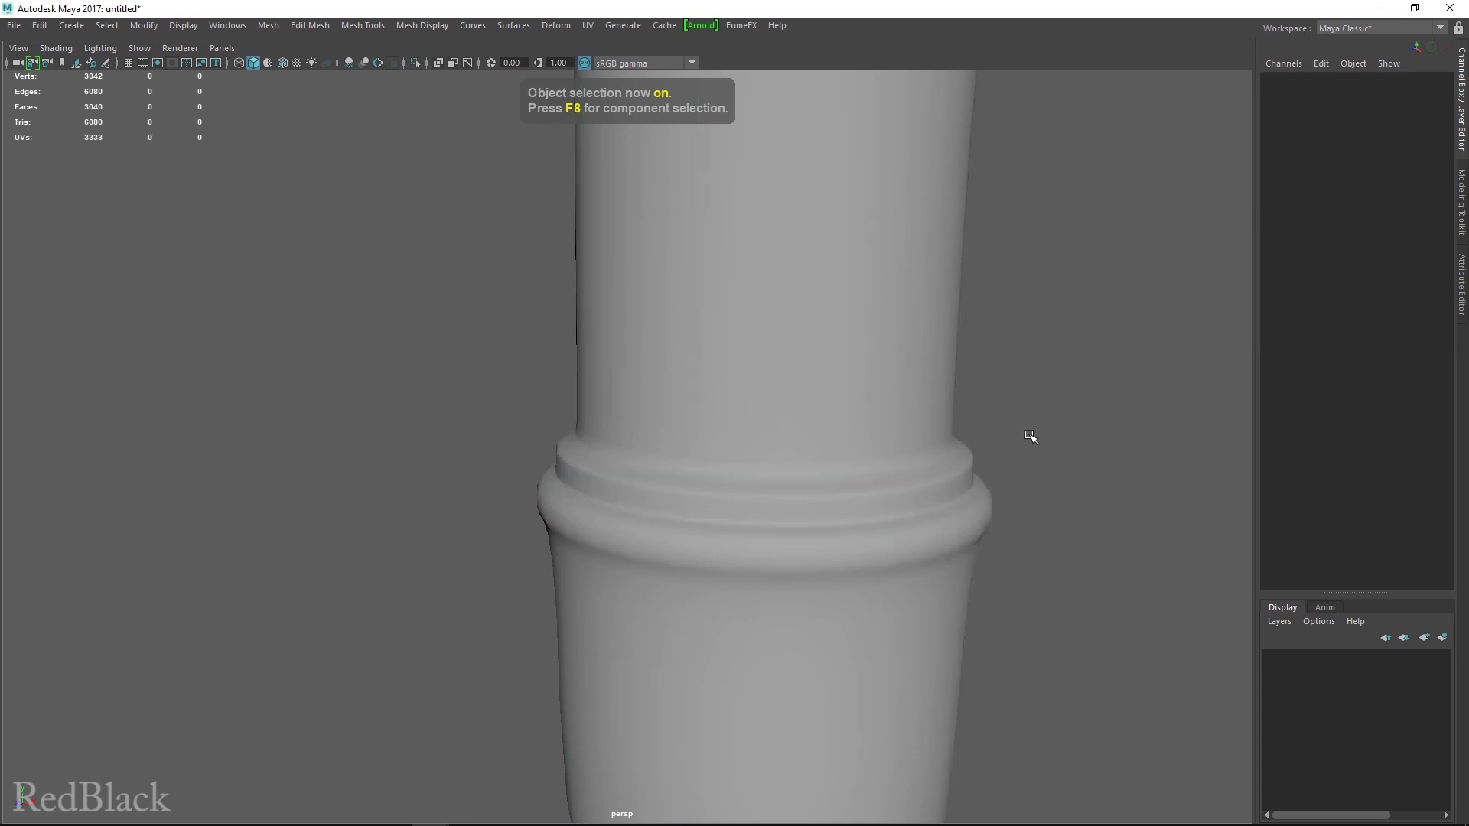
pyautogui.keyDown('alt'); pyautogui.moveTo(1028, 432); pyautogui.dragTo(823, 479); pyautogui.keyUp('alt')
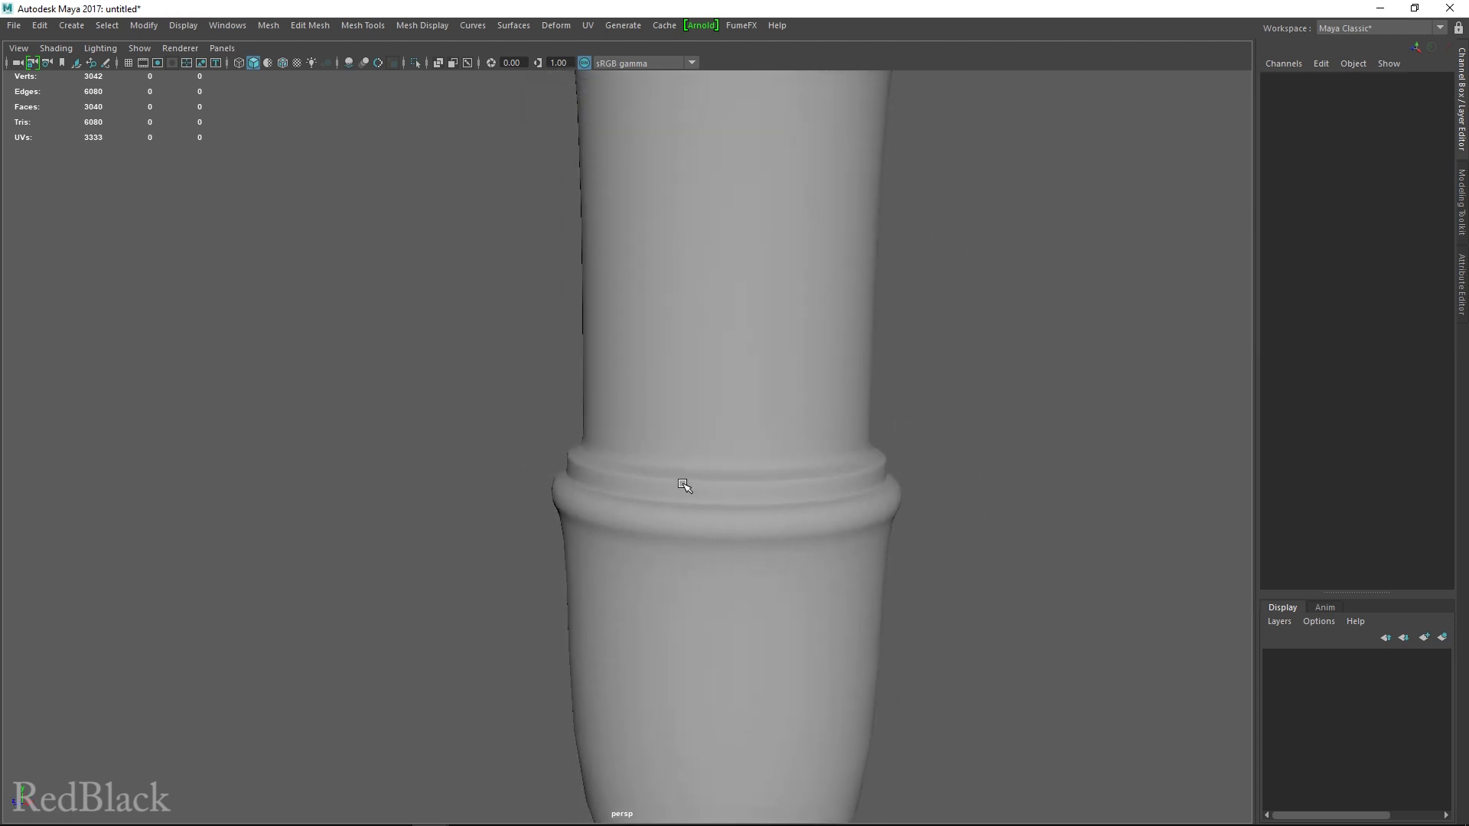
pyautogui.click(715, 492)
pyautogui.press('1')
pyautogui.keyDown('alt'); pyautogui.moveTo(725, 515); pyautogui.dragTo(798, 527); pyautogui.keyUp('alt')
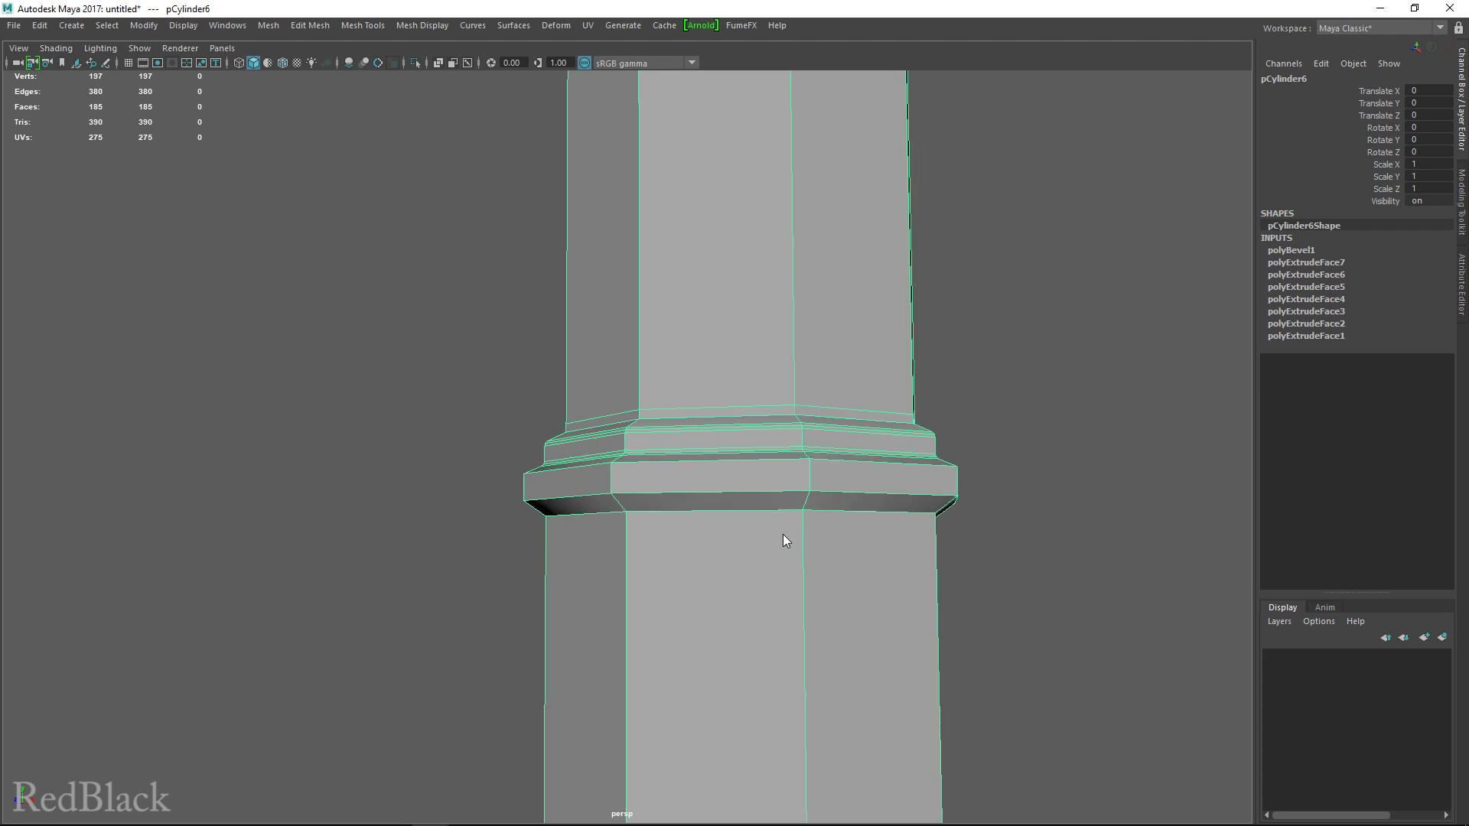
# Step: Insert edge loops just below the ring and around its wide tier, and scale the wide tier's loop outward
pyautogui.keyDown('shift'); pyautogui.moveTo(783, 534); pyautogui.dragTo(708, 457, button='right'); pyautogui.keyUp('shift')
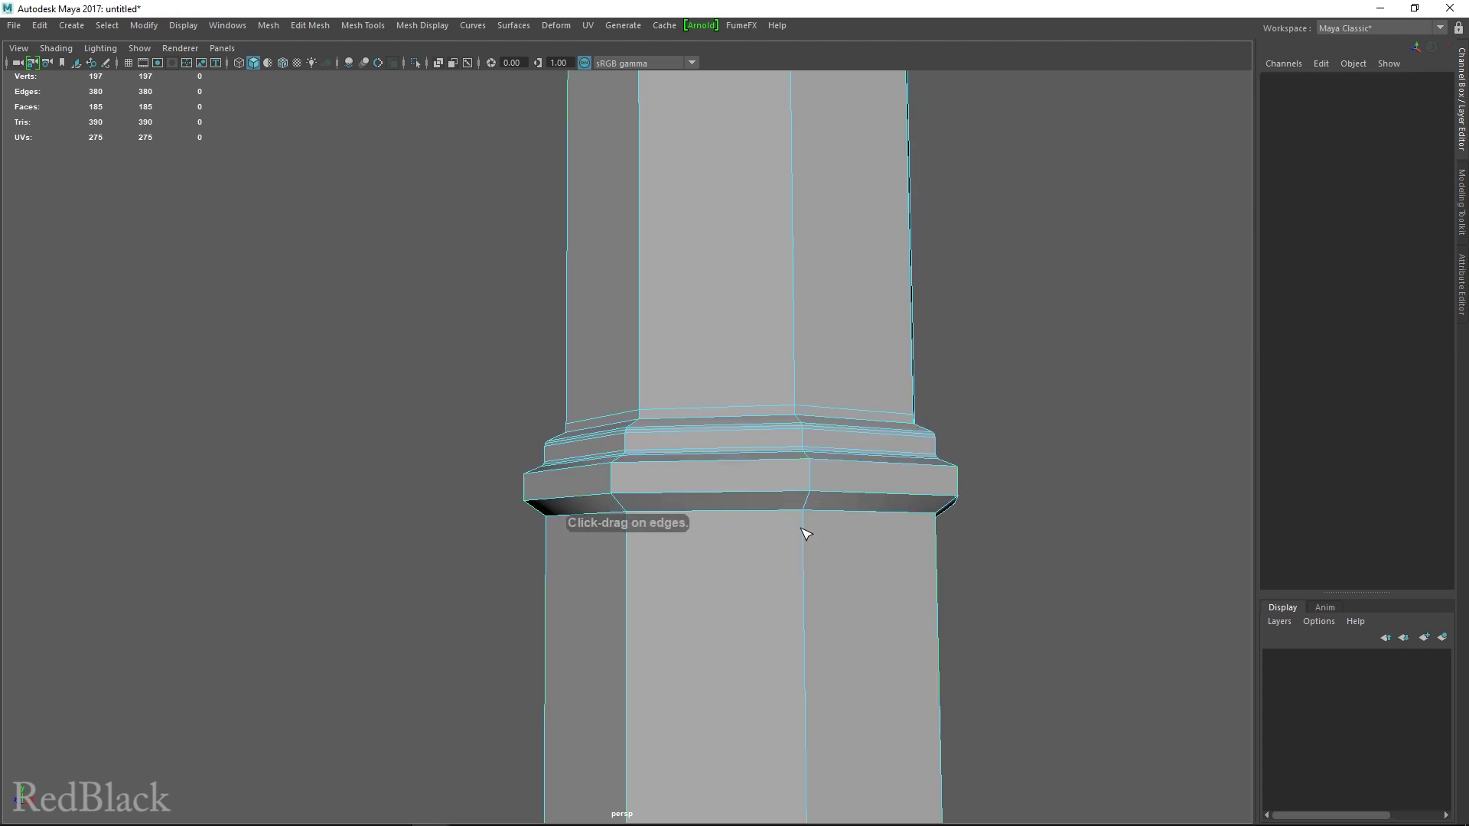
pyautogui.moveTo(806, 534); pyautogui.dragTo(811, 525)
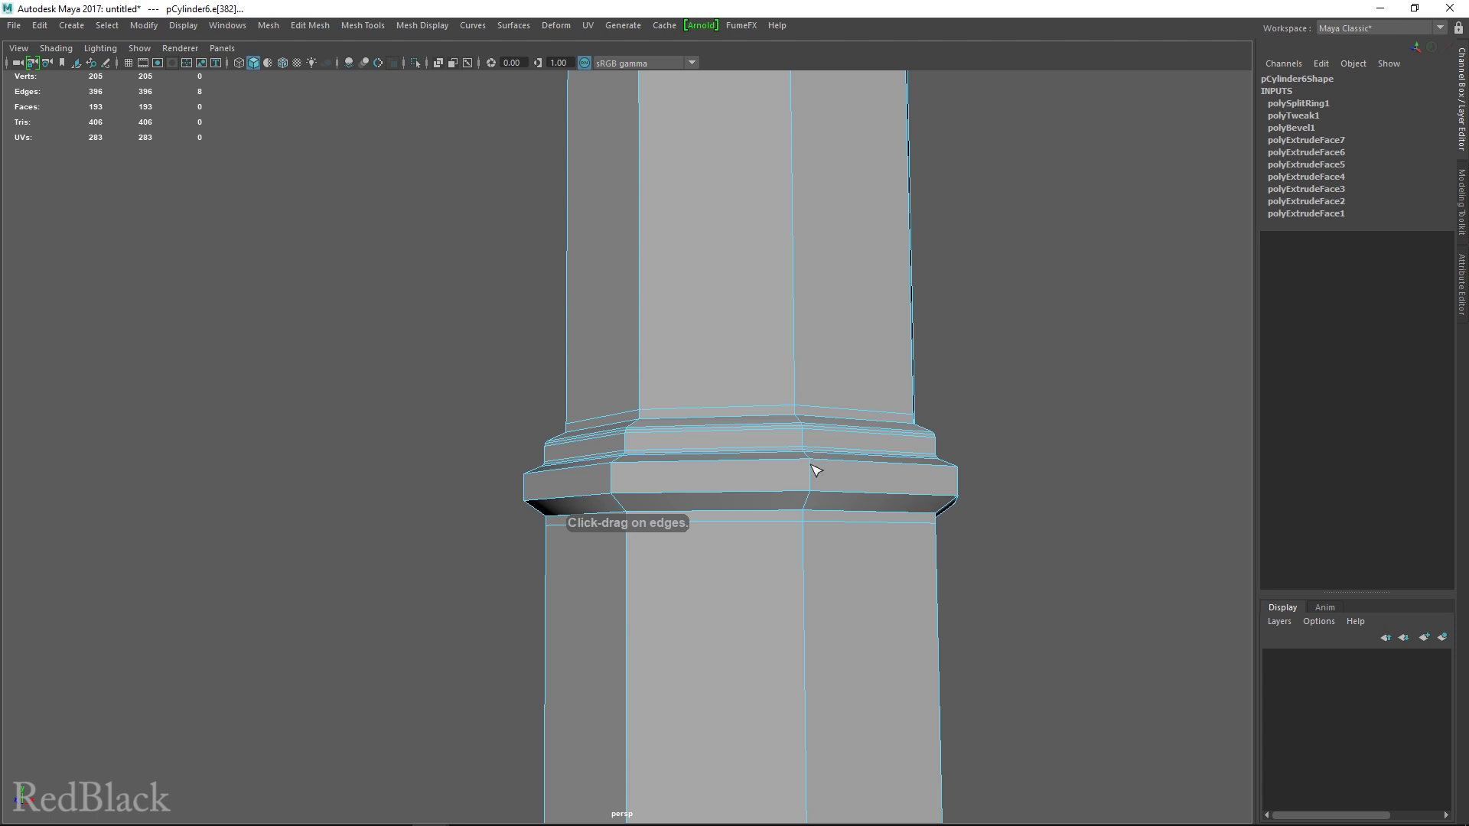
pyautogui.moveTo(811, 465); pyautogui.dragTo(755, 491)
pyautogui.press('r')
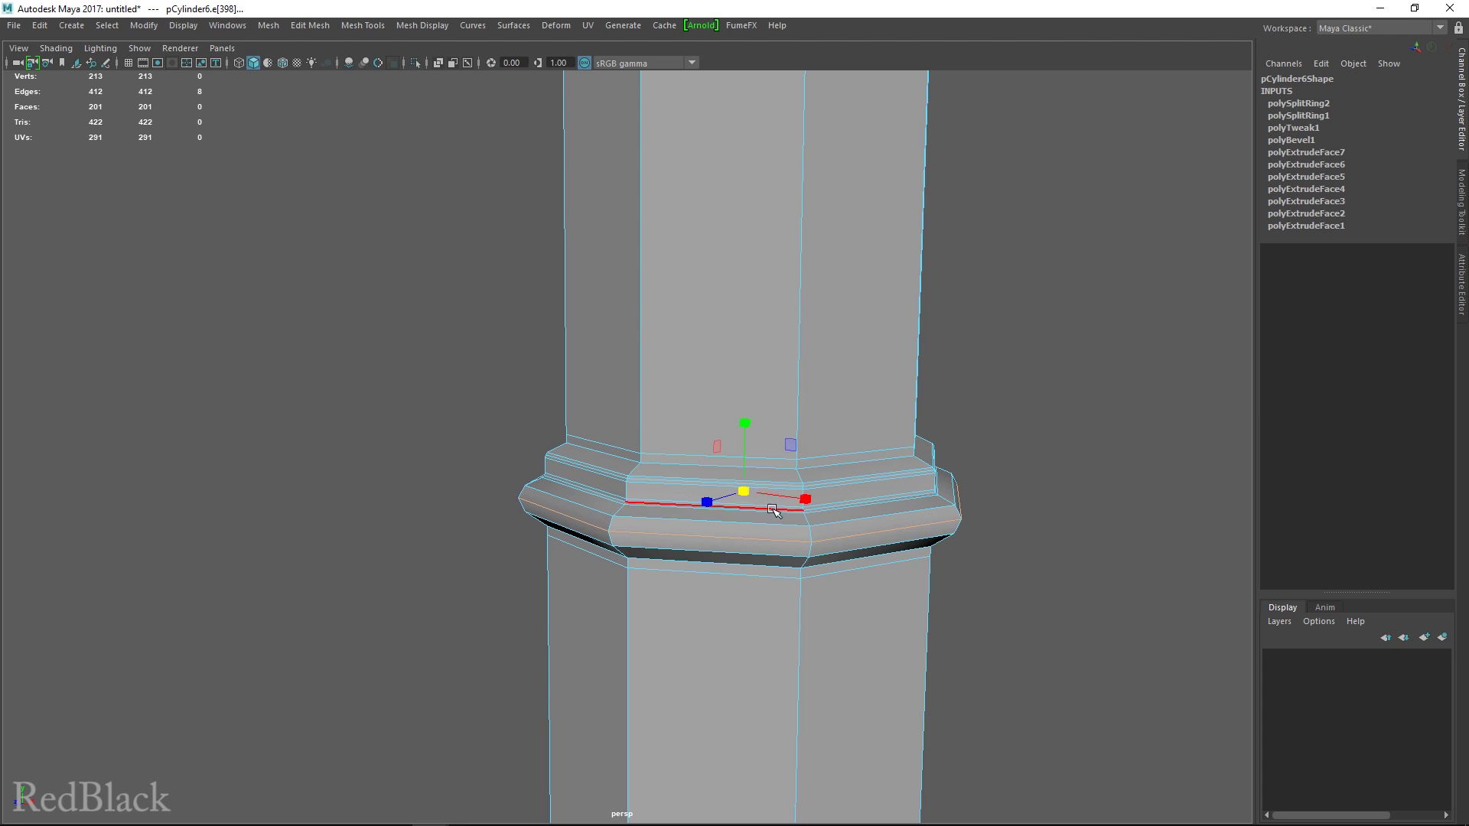
pyautogui.press('q')
# Step: Compare the smoothed body's ring and lower section with the base of the hydrant in the reference photo
pyautogui.press('F8')
pyautogui.press('3')
pyautogui.click(994, 552)
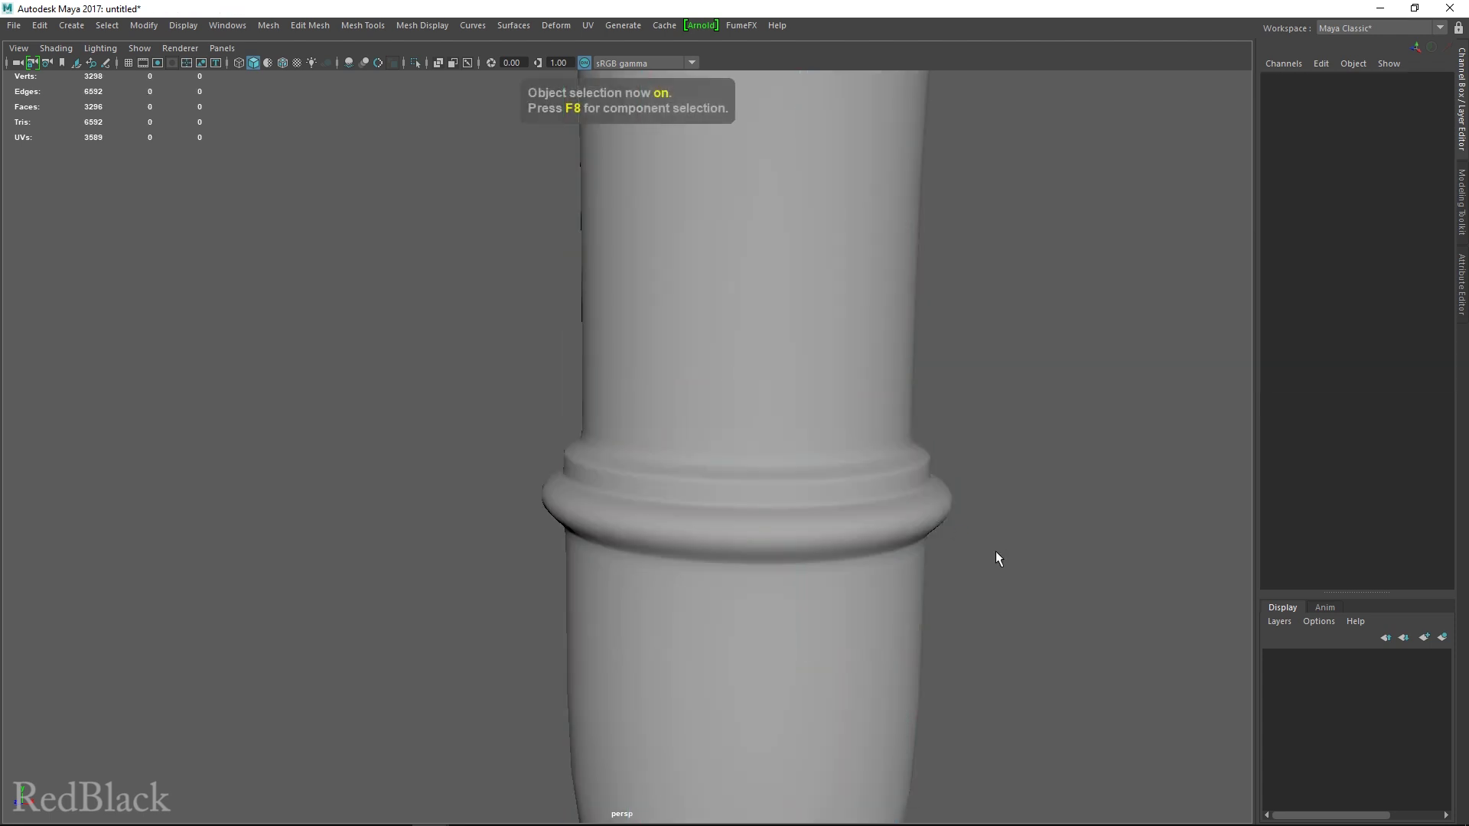
pyautogui.keyDown('alt'); pyautogui.moveTo(995, 551); pyautogui.dragTo(860, 555, button='right'); pyautogui.keyUp('alt')
pyautogui.keyDown('alt'); pyautogui.moveTo(860, 554); pyautogui.dragTo(958, 557); pyautogui.keyUp('alt')
pyautogui.keyDown('alt'); pyautogui.moveTo(957, 557); pyautogui.dragTo(864, 541, button='right'); pyautogui.keyUp('alt')
pyautogui.keyDown('alt'); pyautogui.moveTo(864, 543); pyautogui.dragTo(687, 485); pyautogui.keyUp('alt')
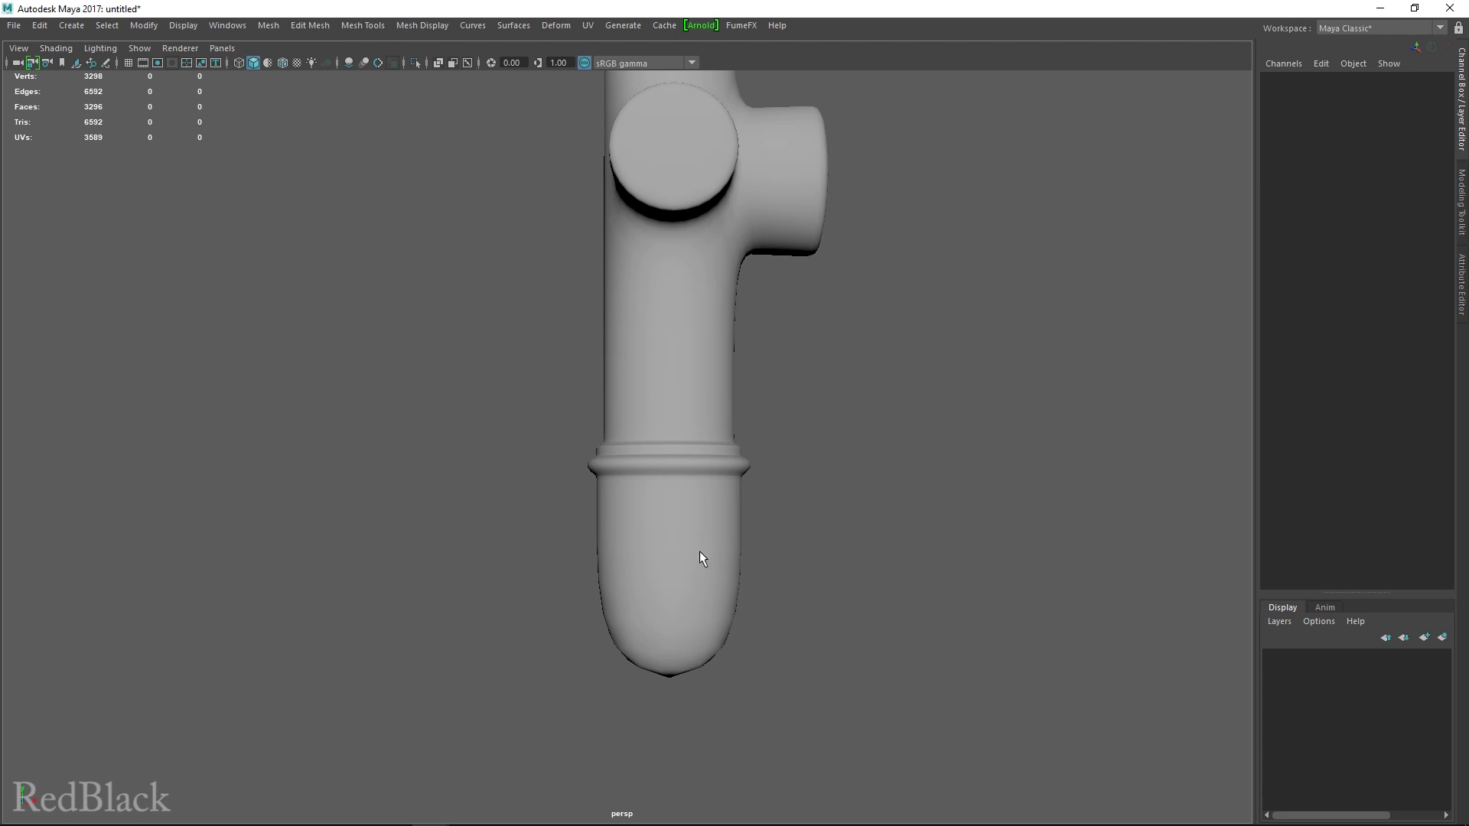
pyautogui.moveTo(1468, 107); pyautogui.dragTo(1016, 93)
pyautogui.moveTo(937, 174); pyautogui.dragTo(918, 214)
pyautogui.keyDown('alt'); pyautogui.moveTo(636, 454); pyautogui.dragTo(589, 481); pyautogui.keyUp('alt')
pyautogui.keyDown('alt'); pyautogui.moveTo(589, 480); pyautogui.dragTo(728, 459, button='right'); pyautogui.keyUp('alt')
pyautogui.click(468, 810)
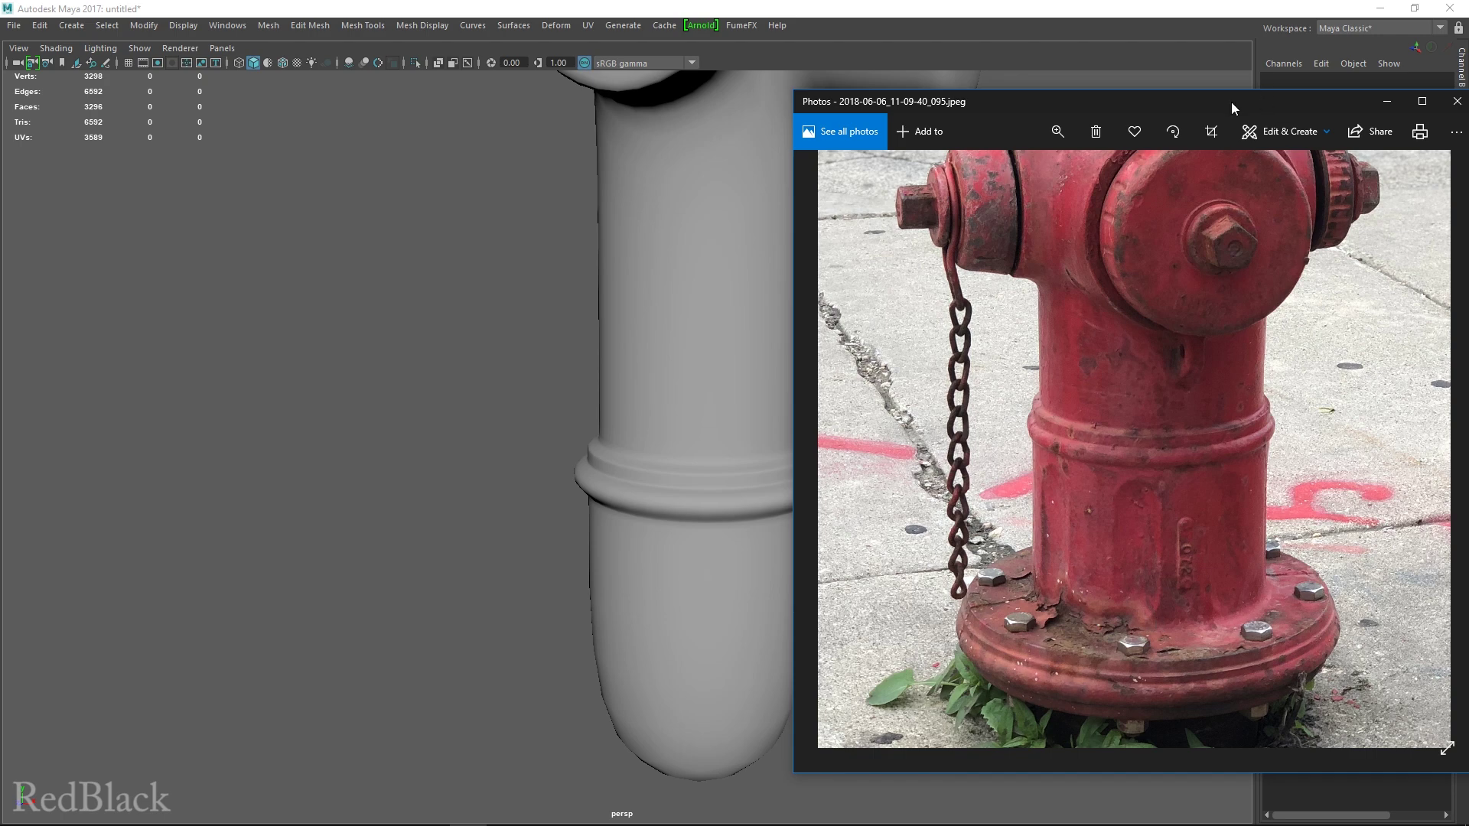
pyautogui.click(1457, 101)
# Step: Raise the bottom row of vertices to shorten the lower body section
pyautogui.click(688, 589)
pyautogui.press('1')
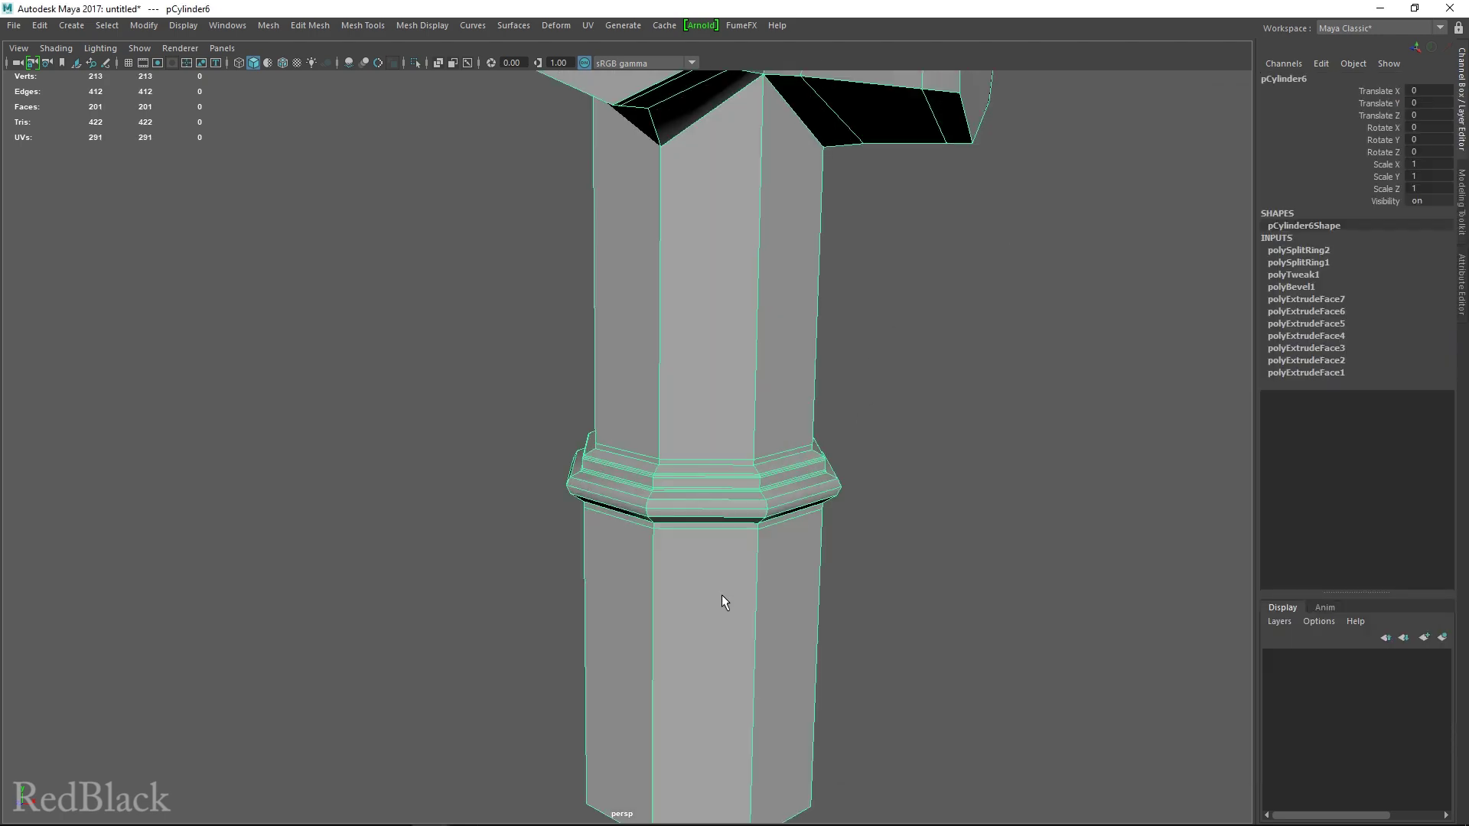
pyautogui.keyDown('alt'); pyautogui.moveTo(742, 516); pyautogui.dragTo(791, 248, button='middle'); pyautogui.keyUp('alt')
pyautogui.keyDown('alt'); pyautogui.moveTo(785, 352); pyautogui.dragTo(781, 392); pyautogui.keyUp('alt')
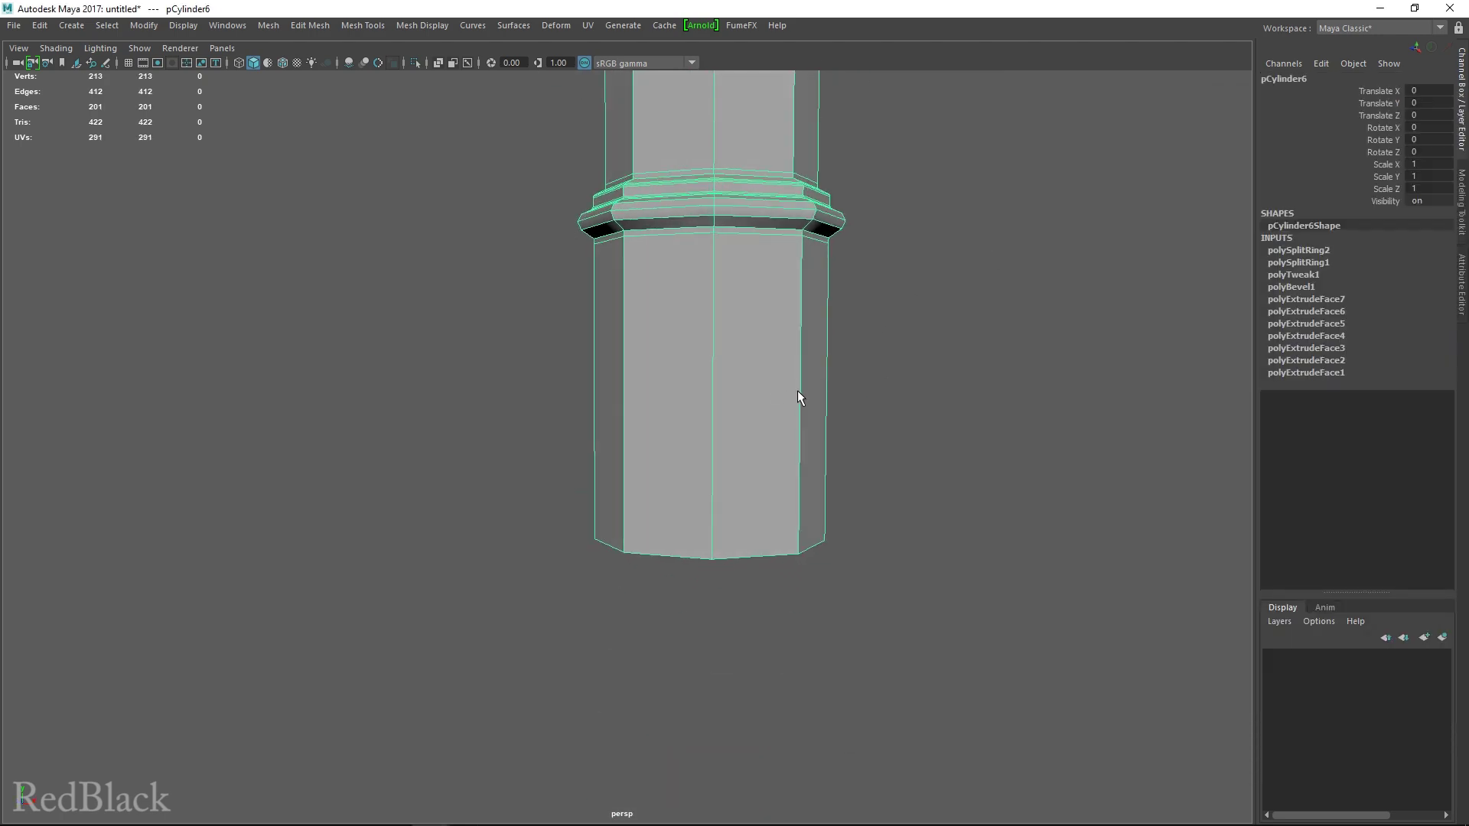
pyautogui.moveTo(799, 385); pyautogui.dragTo(739, 371, button='right')
pyautogui.moveTo(868, 615); pyautogui.dragTo(868, 614)
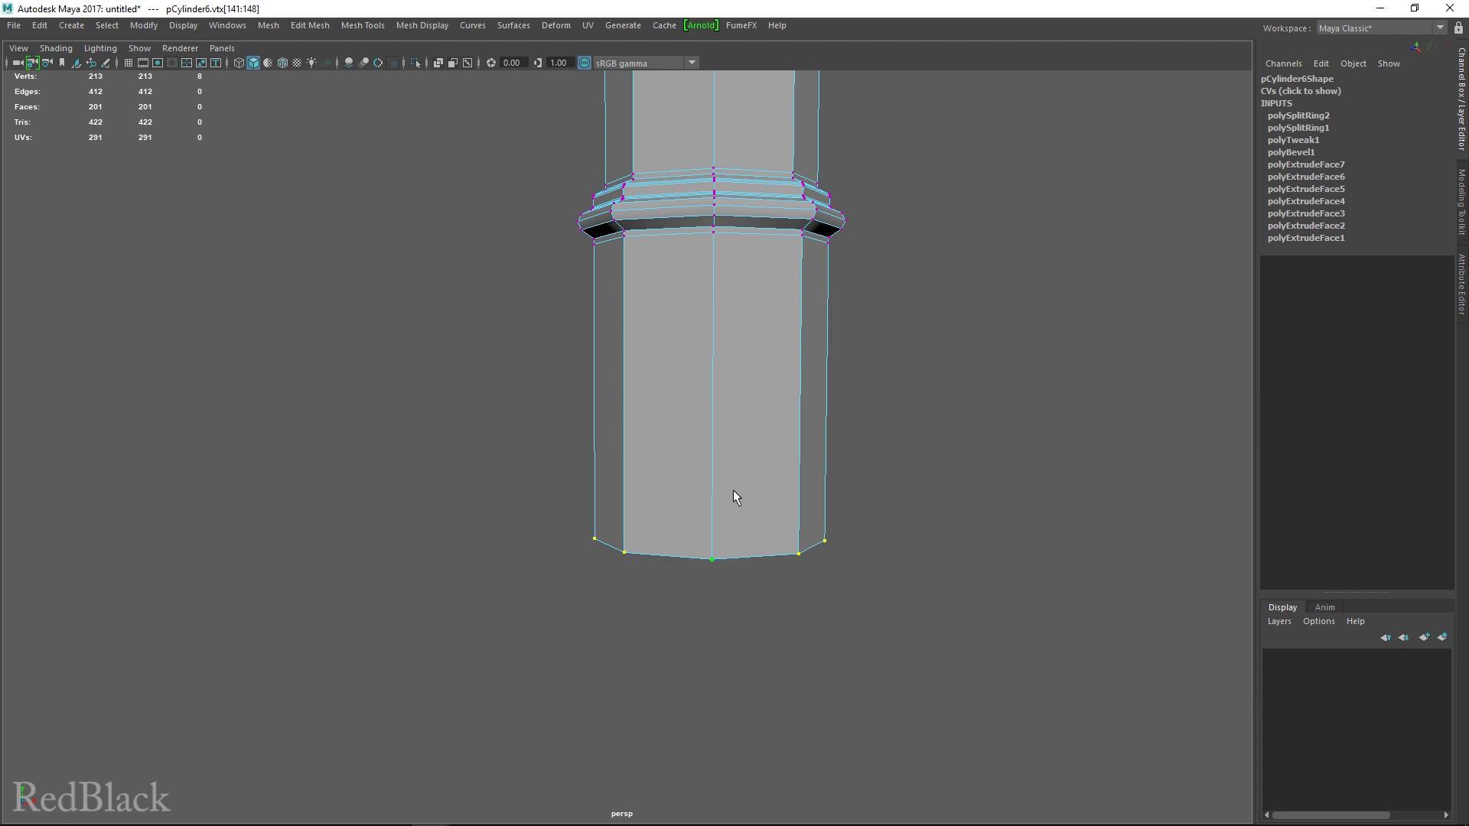
pyautogui.moveTo(712, 464); pyautogui.dragTo(724, 331)
pyautogui.keyDown('alt'); pyautogui.moveTo(694, 388); pyautogui.dragTo(679, 375); pyautogui.keyUp('alt')
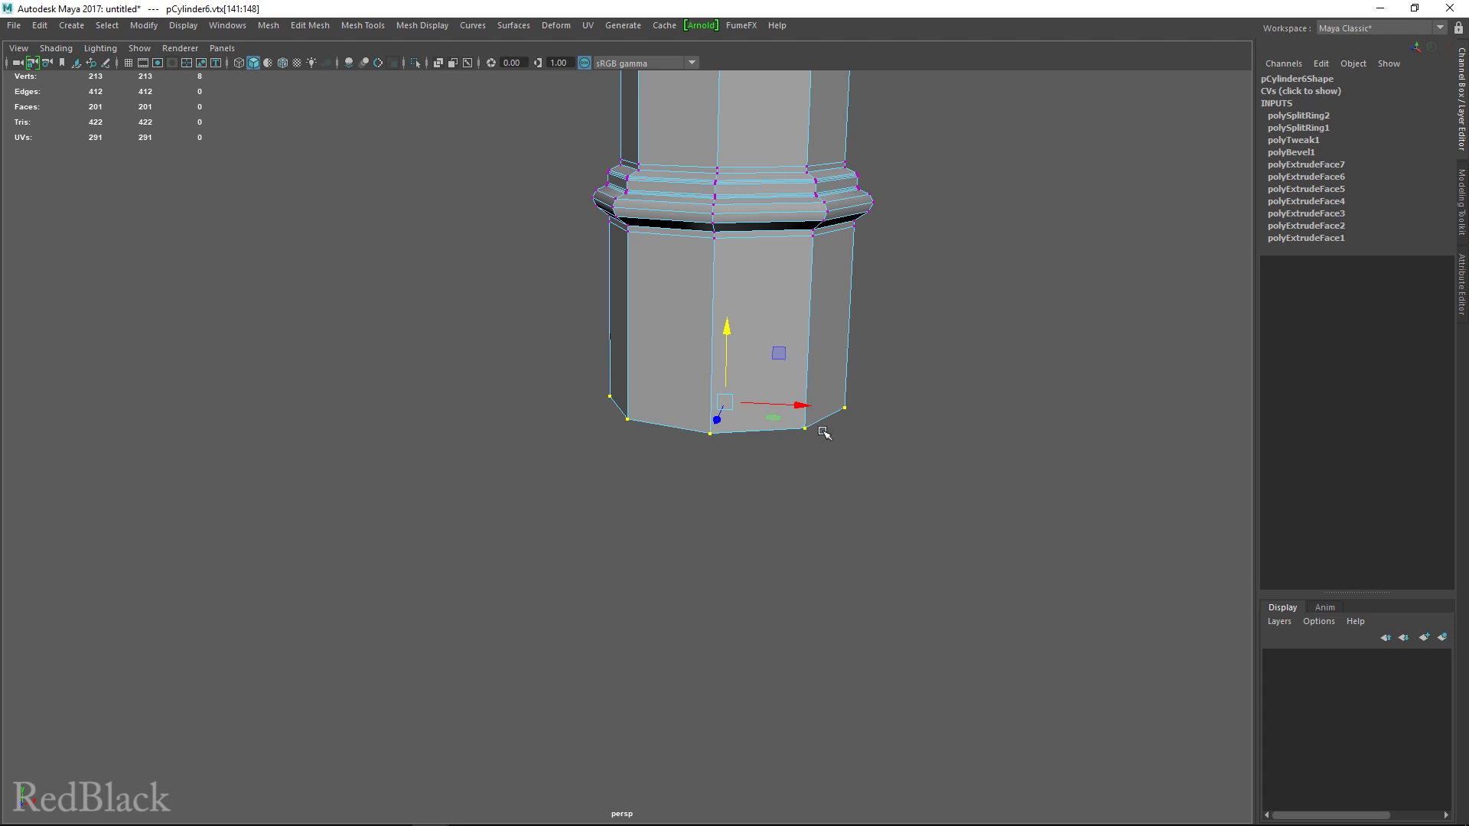
pyautogui.keyDown('alt'); pyautogui.moveTo(708, 472); pyautogui.dragTo(739, 455); pyautogui.keyUp('alt')
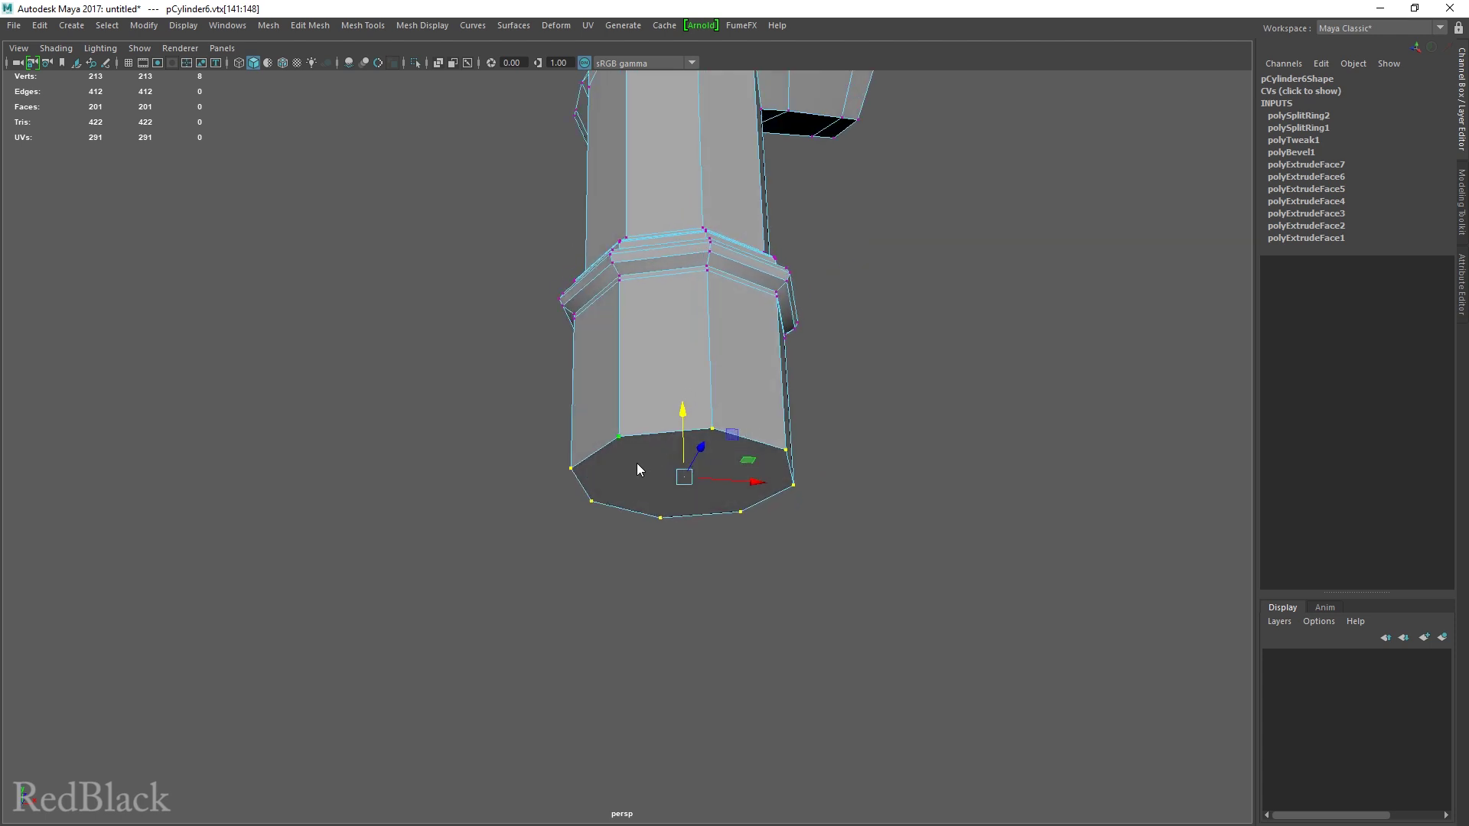
# Step: Extrude the bottom face of the lower body section down by 0.178
pyautogui.moveTo(636, 432); pyautogui.dragTo(673, 460, button='right')
pyautogui.click(670, 480)
pyautogui.moveTo(686, 528); pyautogui.dragTo(692, 529)
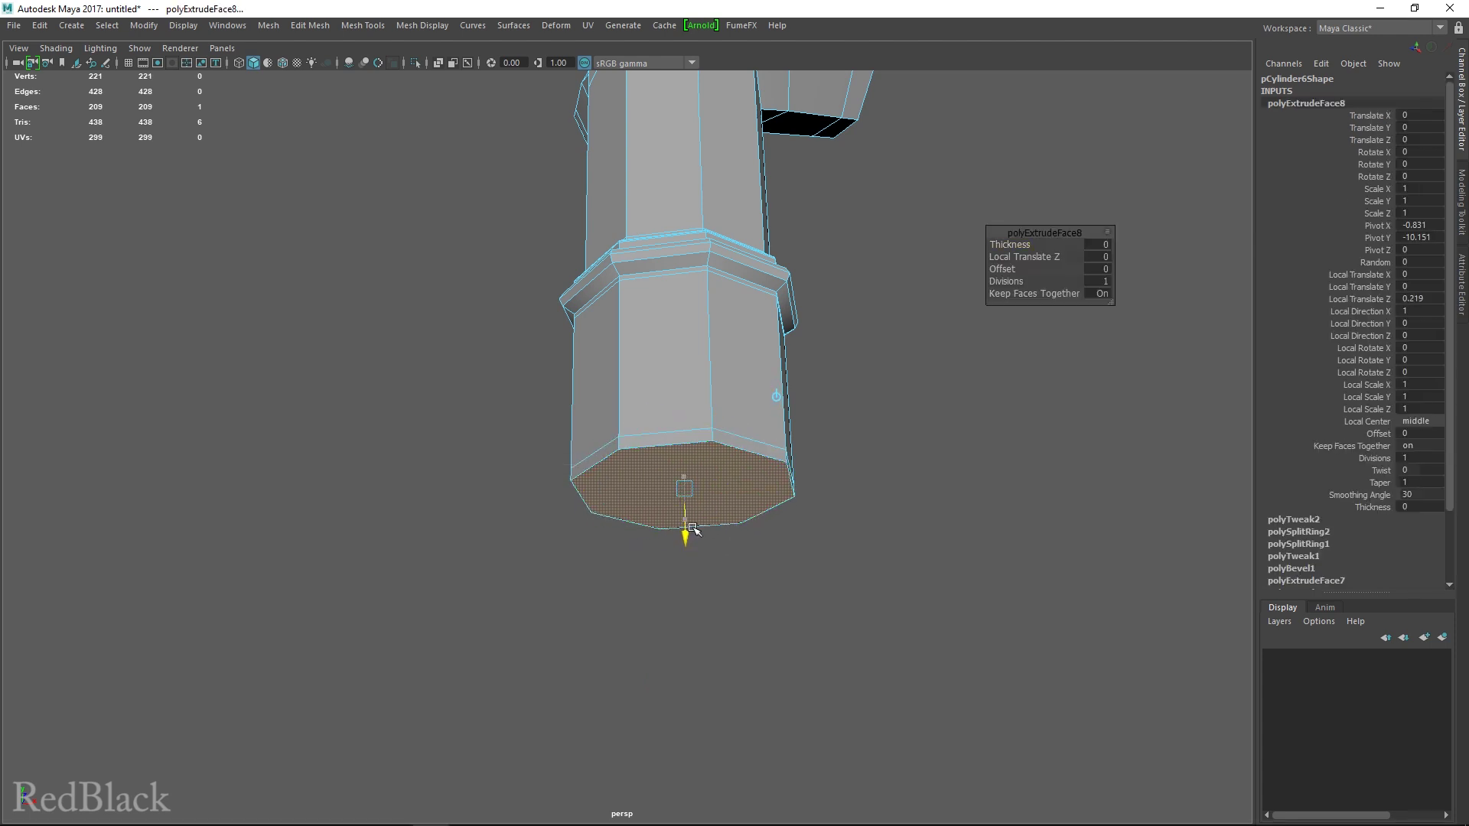
pyautogui.moveTo(693, 529); pyautogui.dragTo(669, 561)
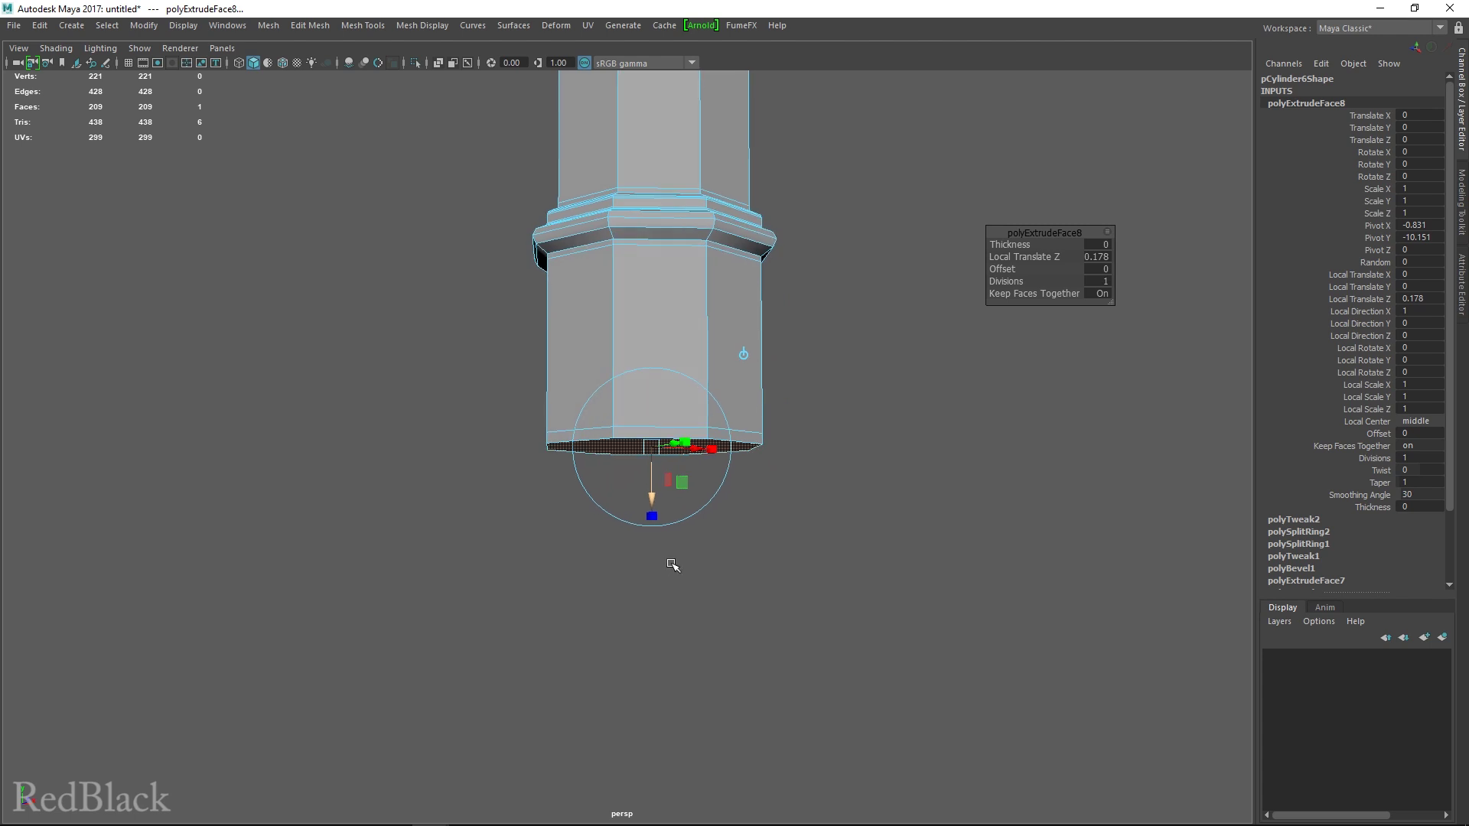
# Step: Extrude the bottom face again by 0.298 and scale it outward to about 2.35 to flare out the base flange
pyautogui.hotkey('ctrl', 'e')
pyautogui.moveTo(651, 498); pyautogui.dragTo(653, 533)
pyautogui.moveTo(651, 465); pyautogui.dragTo(698, 535)
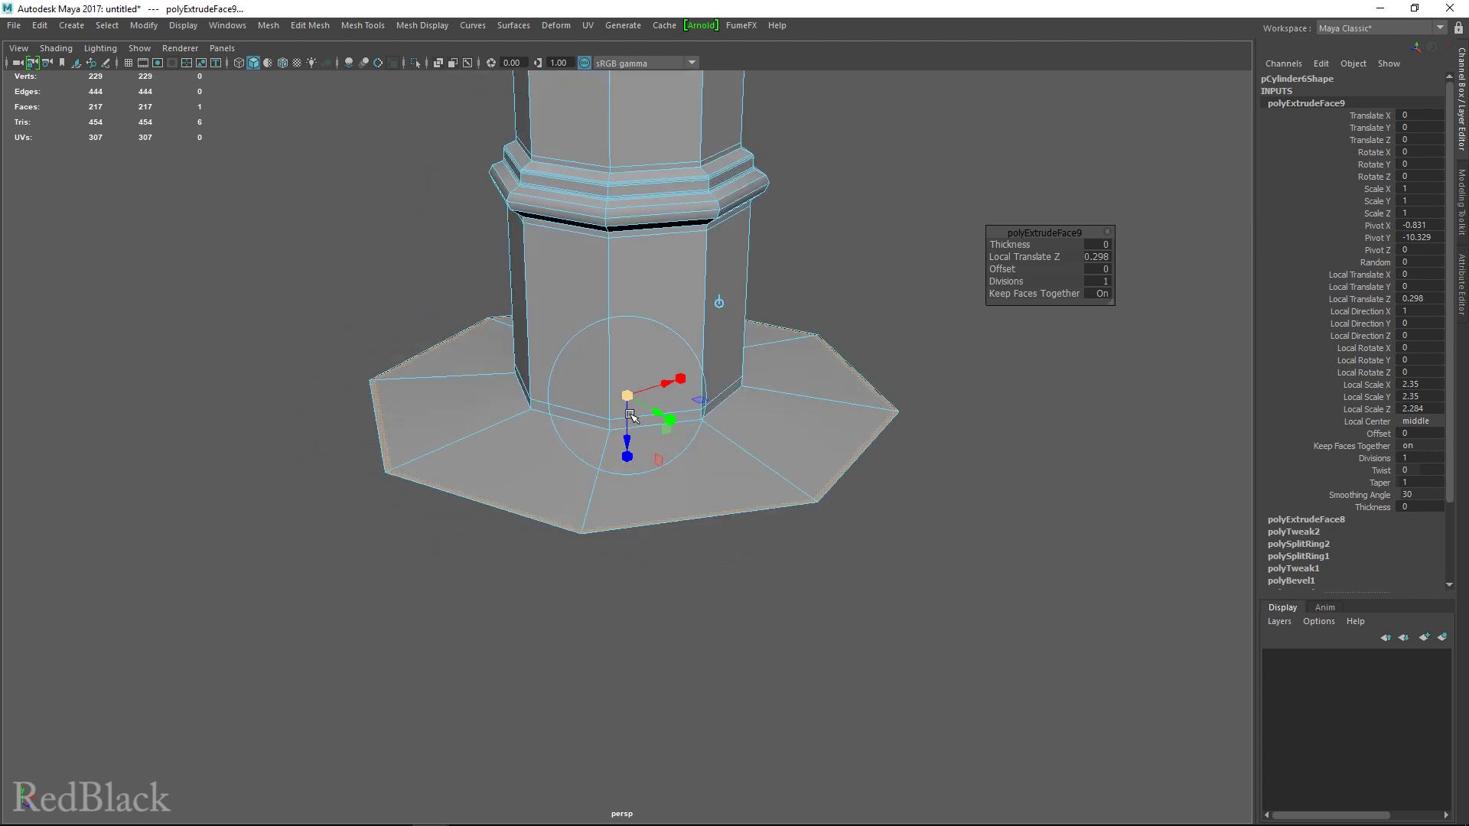
# Step: Widen the flared base face to a scale of about 2.546 and extrude it down into a thin vertical rim
pyautogui.moveTo(627, 398); pyautogui.dragTo(632, 399)
pyautogui.keyDown('alt'); pyautogui.moveTo(765, 555); pyautogui.dragTo(748, 525); pyautogui.keyUp('alt')
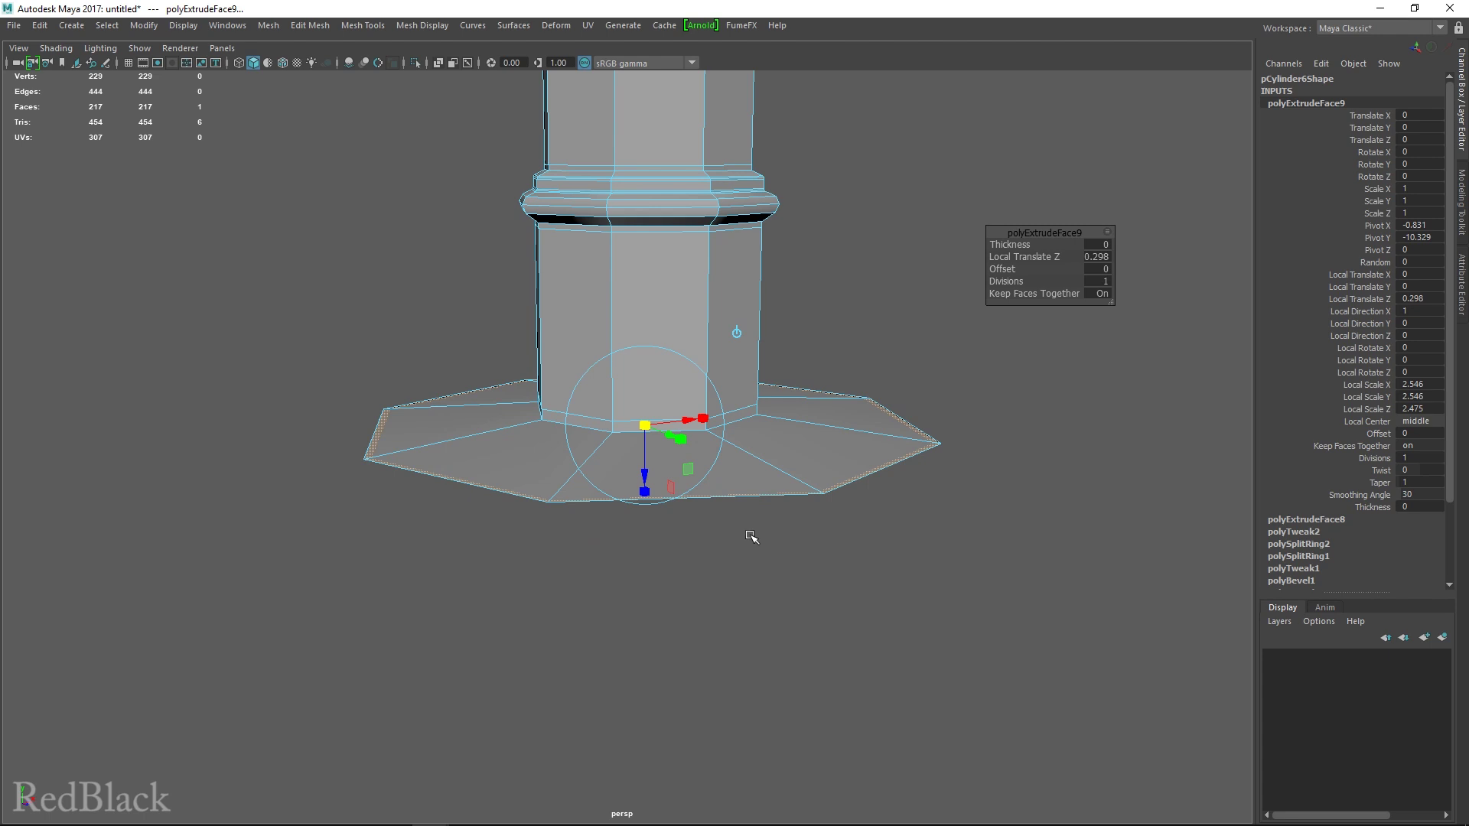
pyautogui.hotkey('ctrl', 'e')
pyautogui.moveTo(647, 473); pyautogui.dragTo(656, 490)
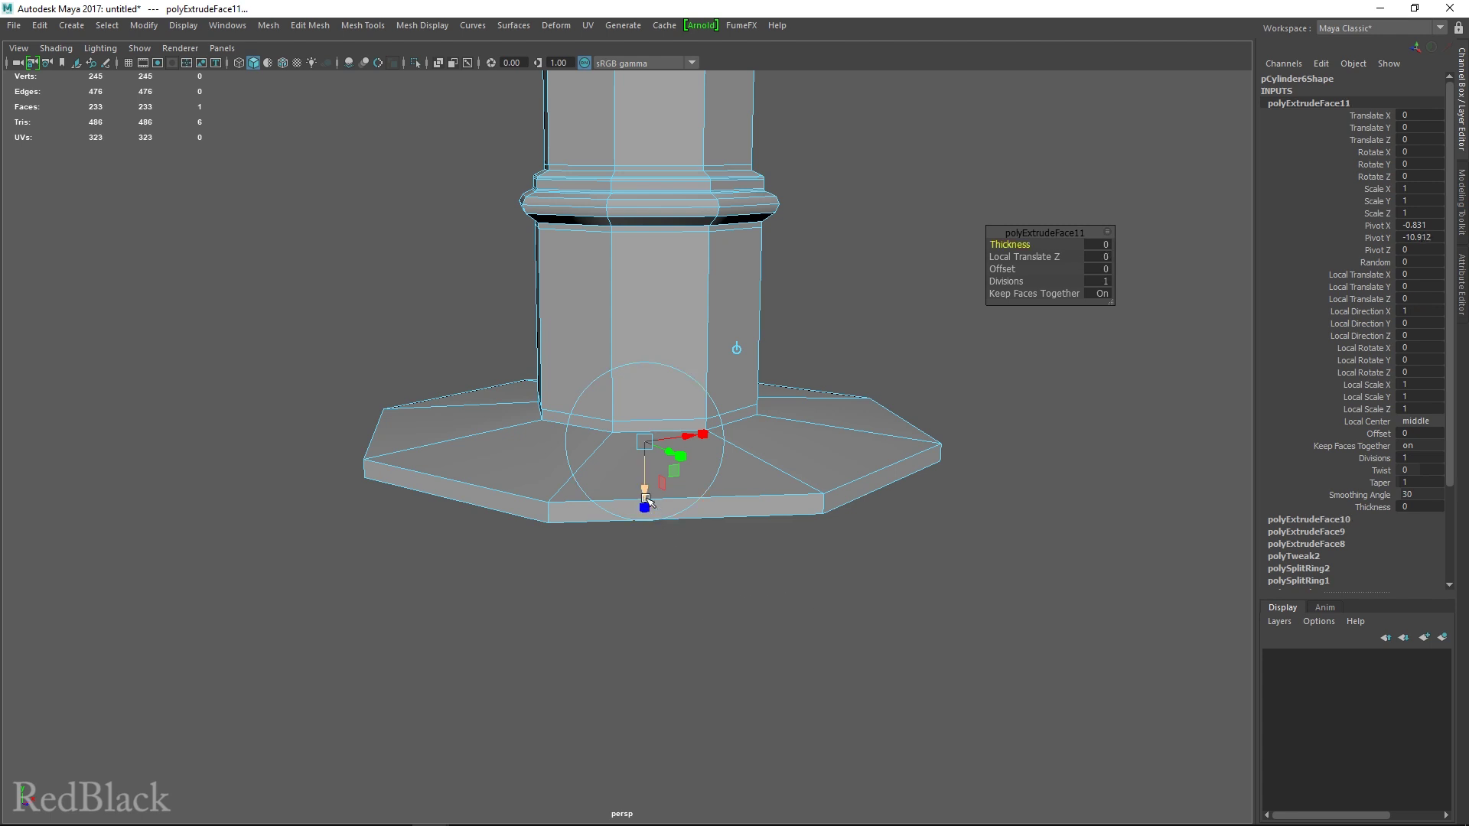
# Step: Extrude the bottom face by 0.11 with an outward scale of 1.033, and extrude it down again into a thick band
pyautogui.moveTo(647, 502); pyautogui.dragTo(649, 455)
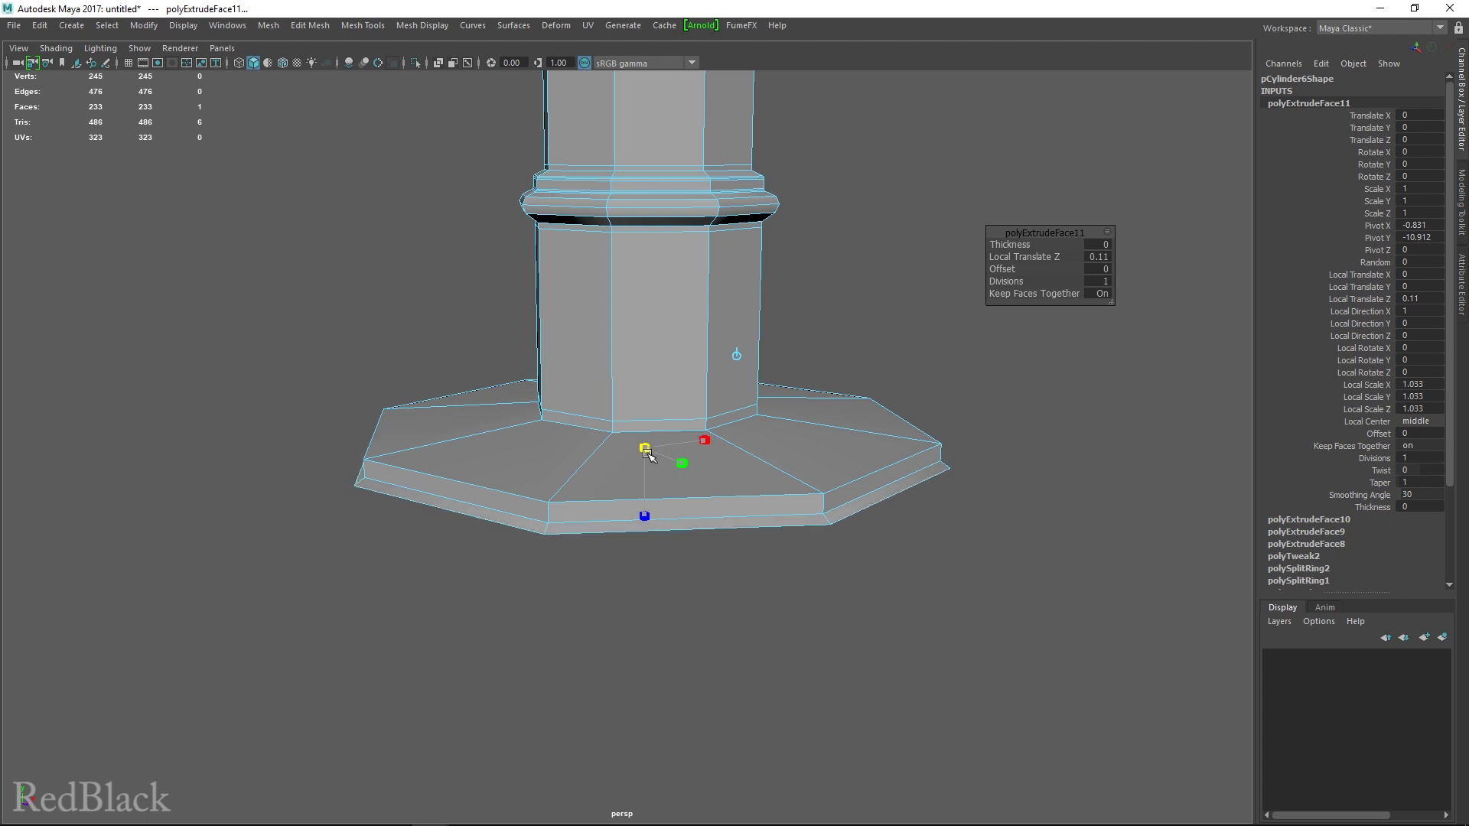
pyautogui.hotkey('ctrl', 'e')
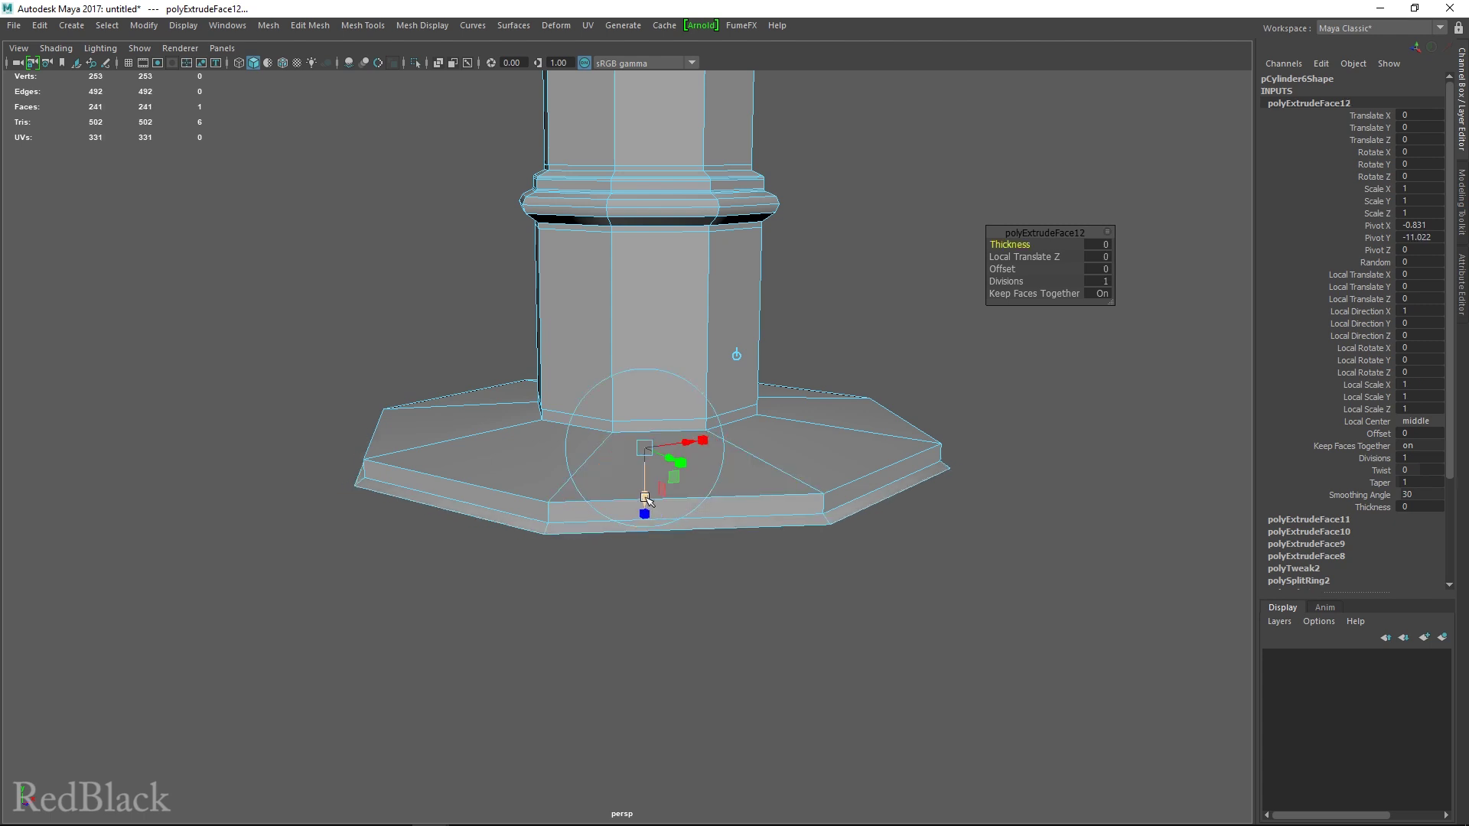
pyautogui.moveTo(645, 495); pyautogui.dragTo(644, 564)
# Step: Extrude the bottom face inward under the flange and extrude it down into a narrower block with a thin bottom band
pyautogui.hotkey('ctrl', 'e')
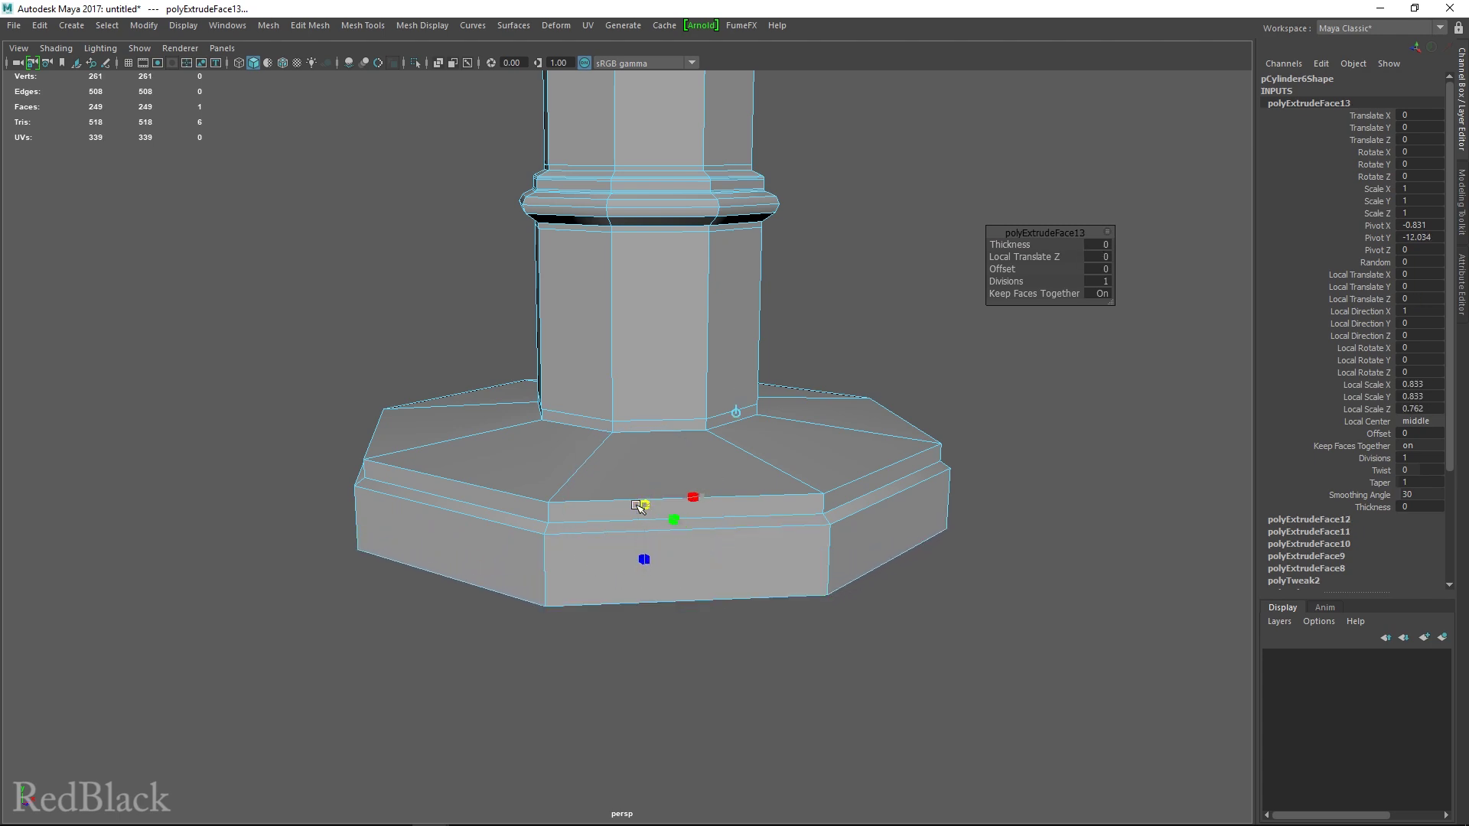
pyautogui.moveTo(637, 505); pyautogui.dragTo(636, 505)
pyautogui.keyDown('alt'); pyautogui.moveTo(643, 527); pyautogui.dragTo(688, 475); pyautogui.keyUp('alt')
pyautogui.moveTo(570, 586); pyautogui.dragTo(726, 564)
pyautogui.hotkey('ctrl', 'e')
pyautogui.moveTo(614, 651); pyautogui.dragTo(617, 746)
# Step: Check the new flange and lower block in smooth preview, and return to the unsmoothed mesh
pyautogui.press('F8')
pyautogui.press('3')
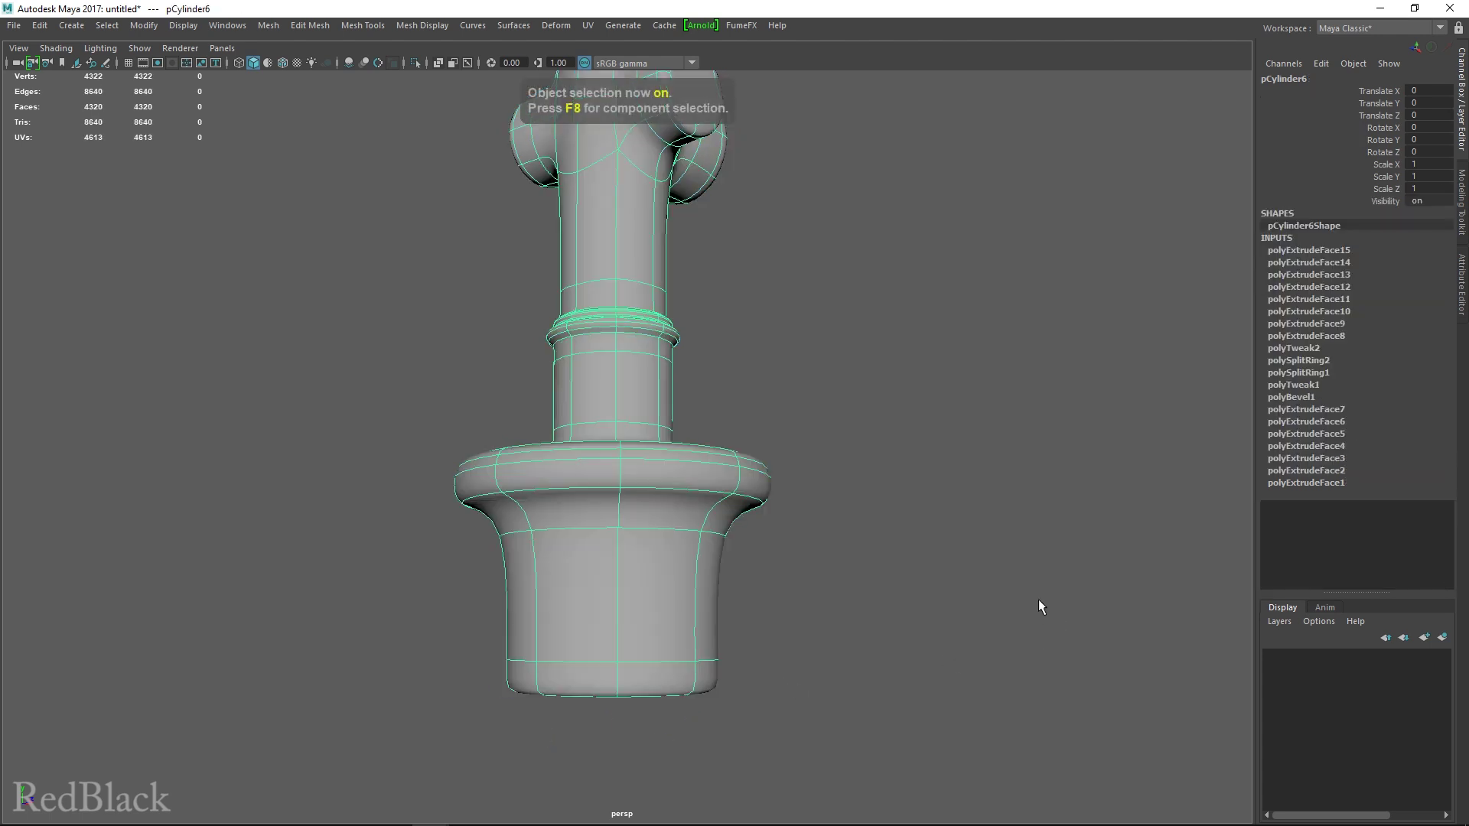
pyautogui.click(869, 549)
pyautogui.keyDown('alt'); pyautogui.moveTo(869, 549); pyautogui.dragTo(802, 550); pyautogui.keyUp('alt')
pyautogui.scroll(-3, 650, 476)
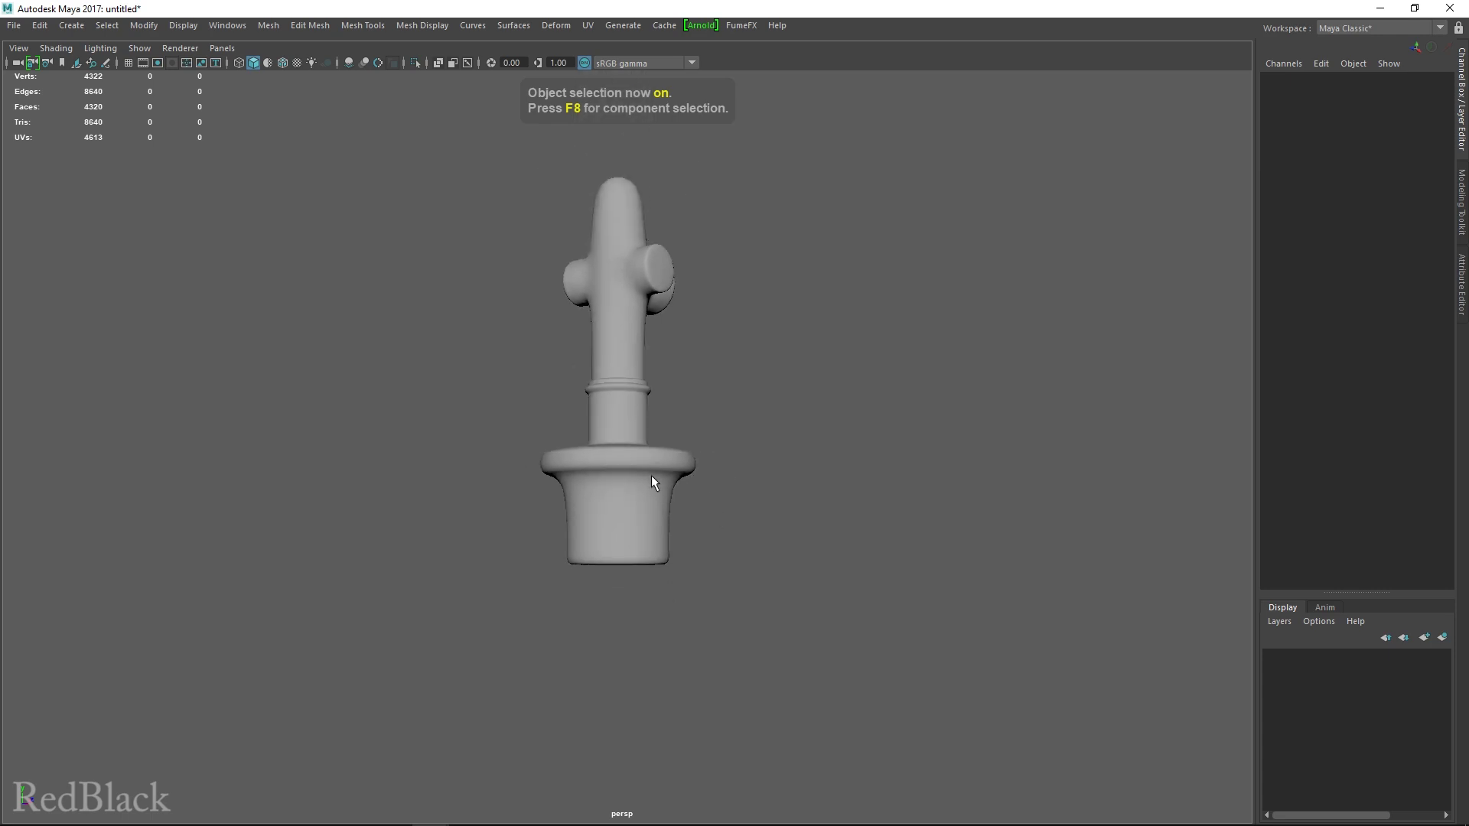
pyautogui.keyDown('alt'); pyautogui.moveTo(650, 475); pyautogui.dragTo(729, 541, button='middle'); pyautogui.keyUp('alt')
pyautogui.keyDown('alt'); pyautogui.moveTo(729, 541); pyautogui.dragTo(783, 576); pyautogui.keyUp('alt')
pyautogui.click(719, 540)
pyautogui.press('1')
pyautogui.scroll(5, 776, 567)
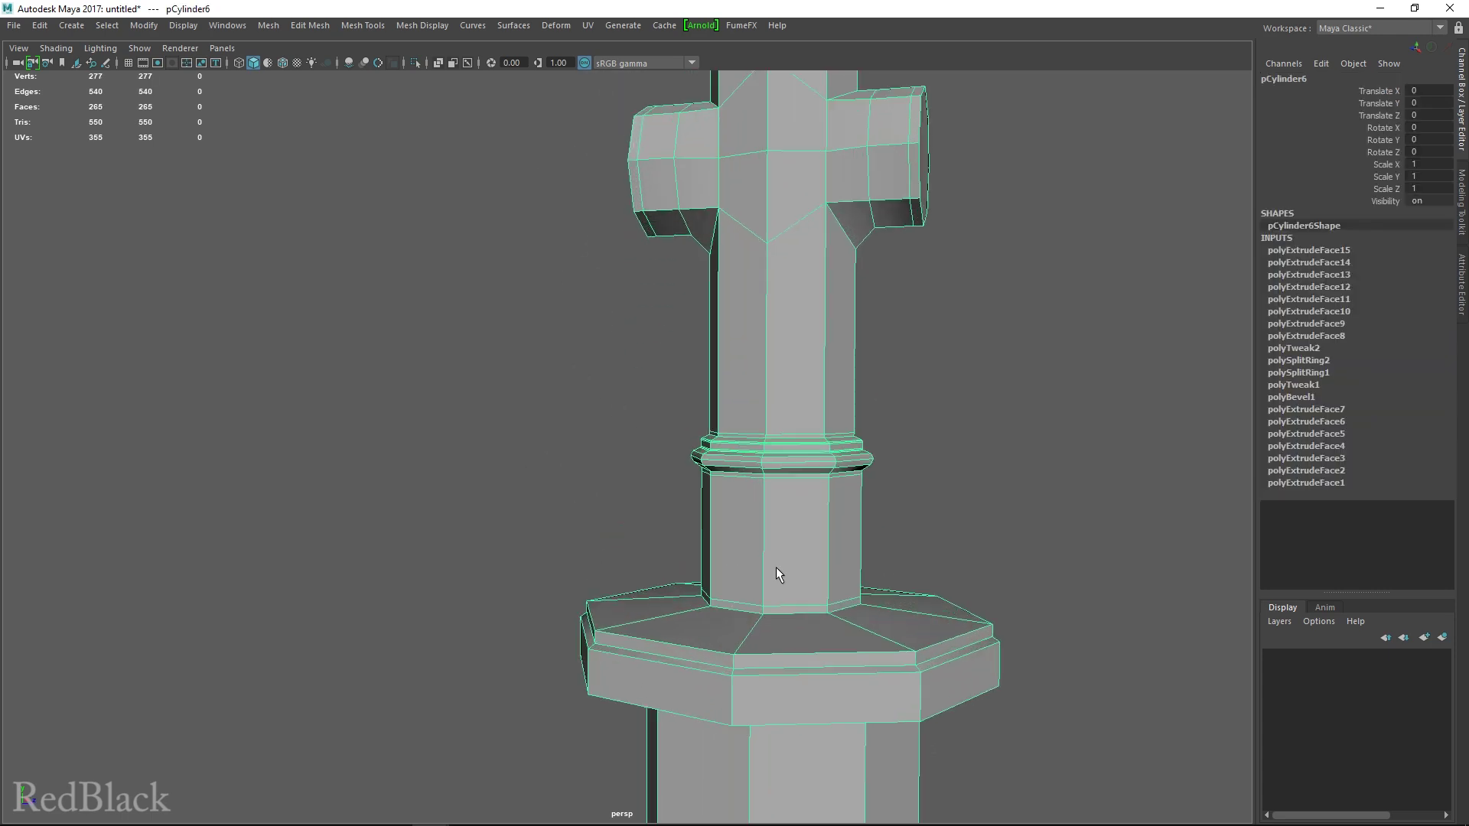
# Step: Compare the proportions of the whole hydrant body and its base in the unsmoothed and smoothed displays
pyautogui.keyDown('alt'); pyautogui.moveTo(775, 567); pyautogui.dragTo(614, 290, button='middle'); pyautogui.keyUp('alt')
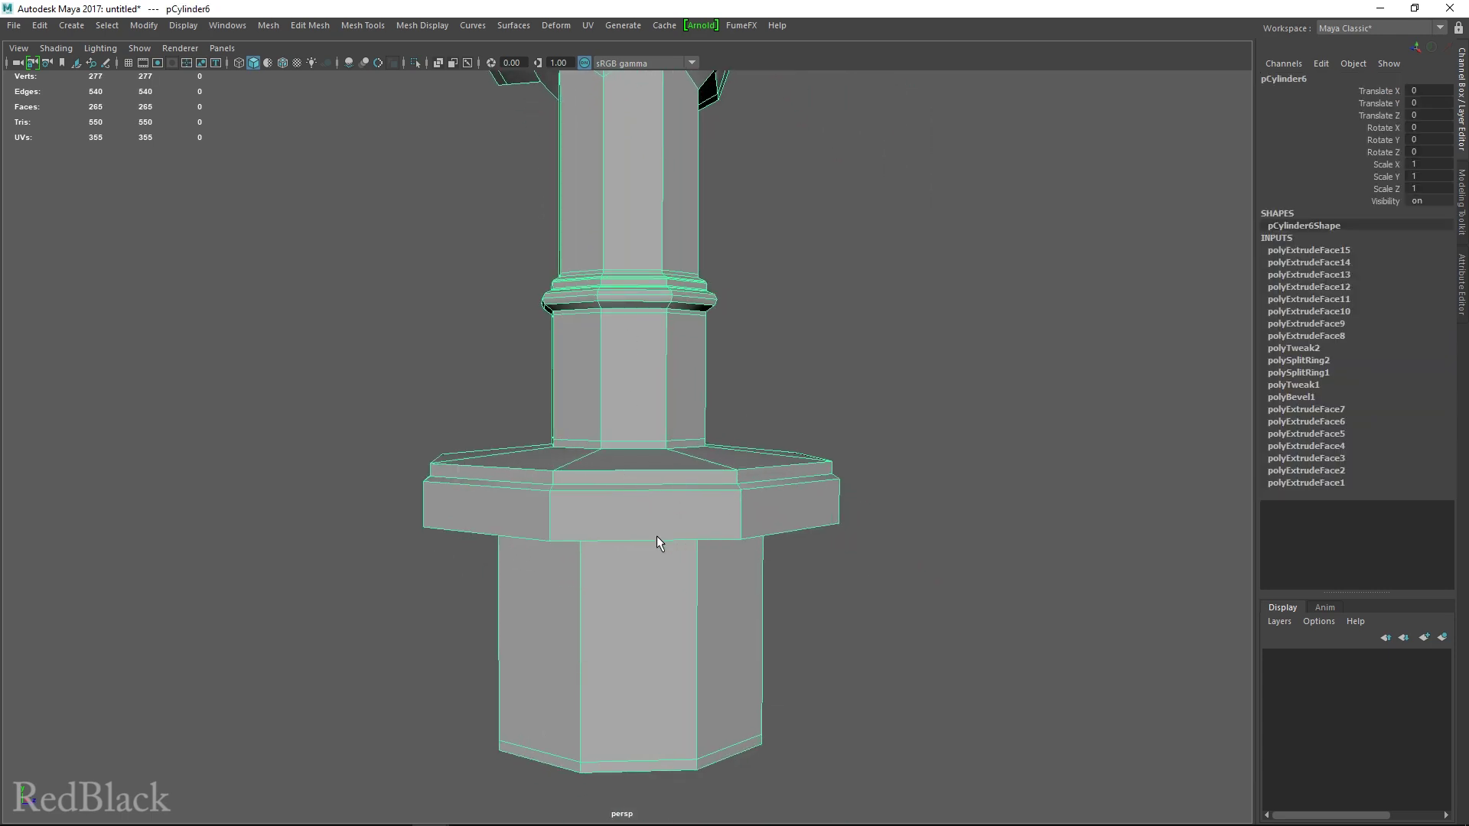
pyautogui.keyDown('alt'); pyautogui.moveTo(657, 536); pyautogui.dragTo(693, 492); pyautogui.keyUp('alt')
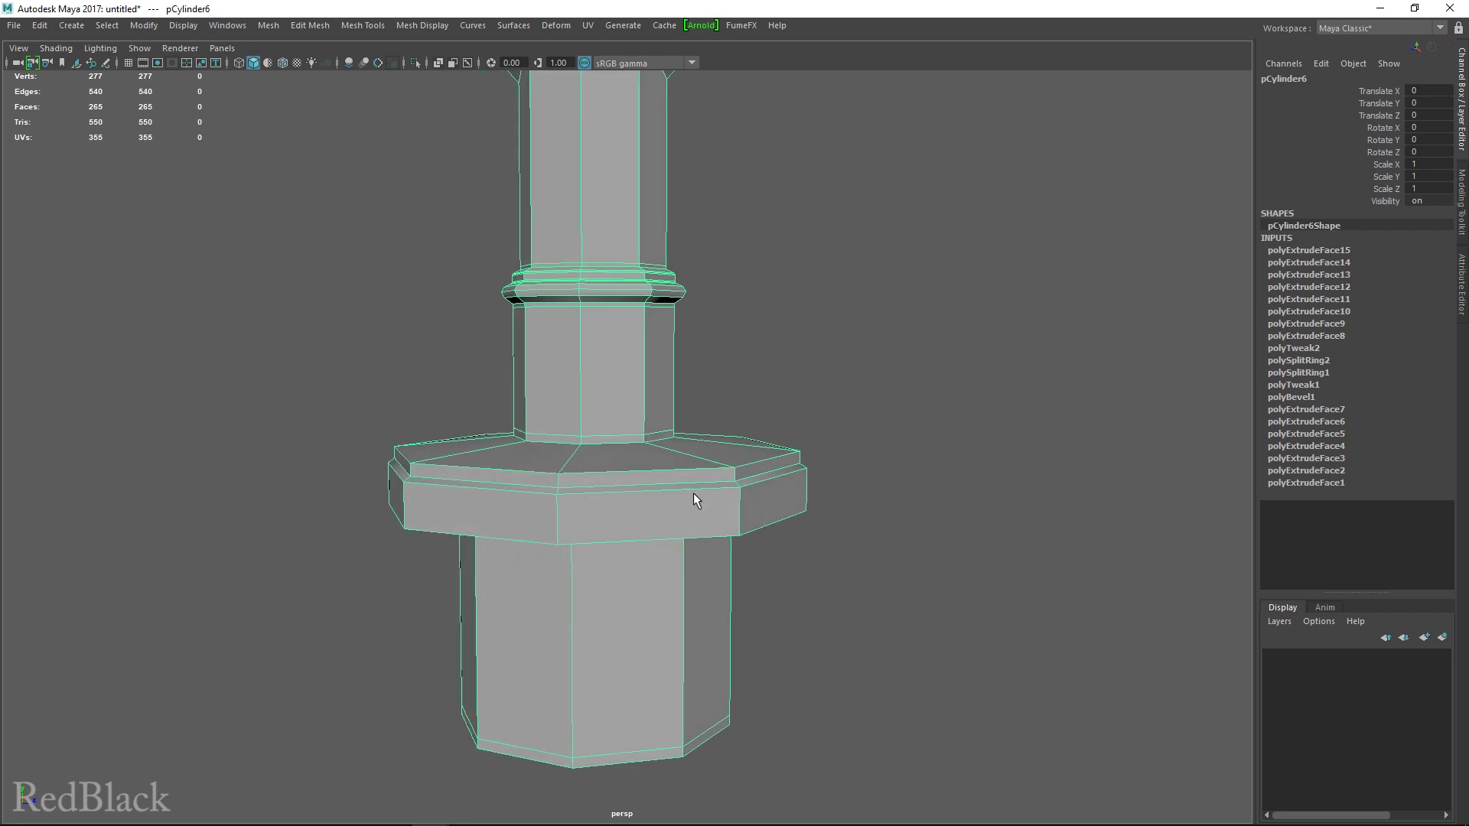
pyautogui.keyDown('alt'); pyautogui.moveTo(693, 493); pyautogui.dragTo(736, 563, button='middle'); pyautogui.keyUp('alt')
pyautogui.scroll(-4, 736, 563)
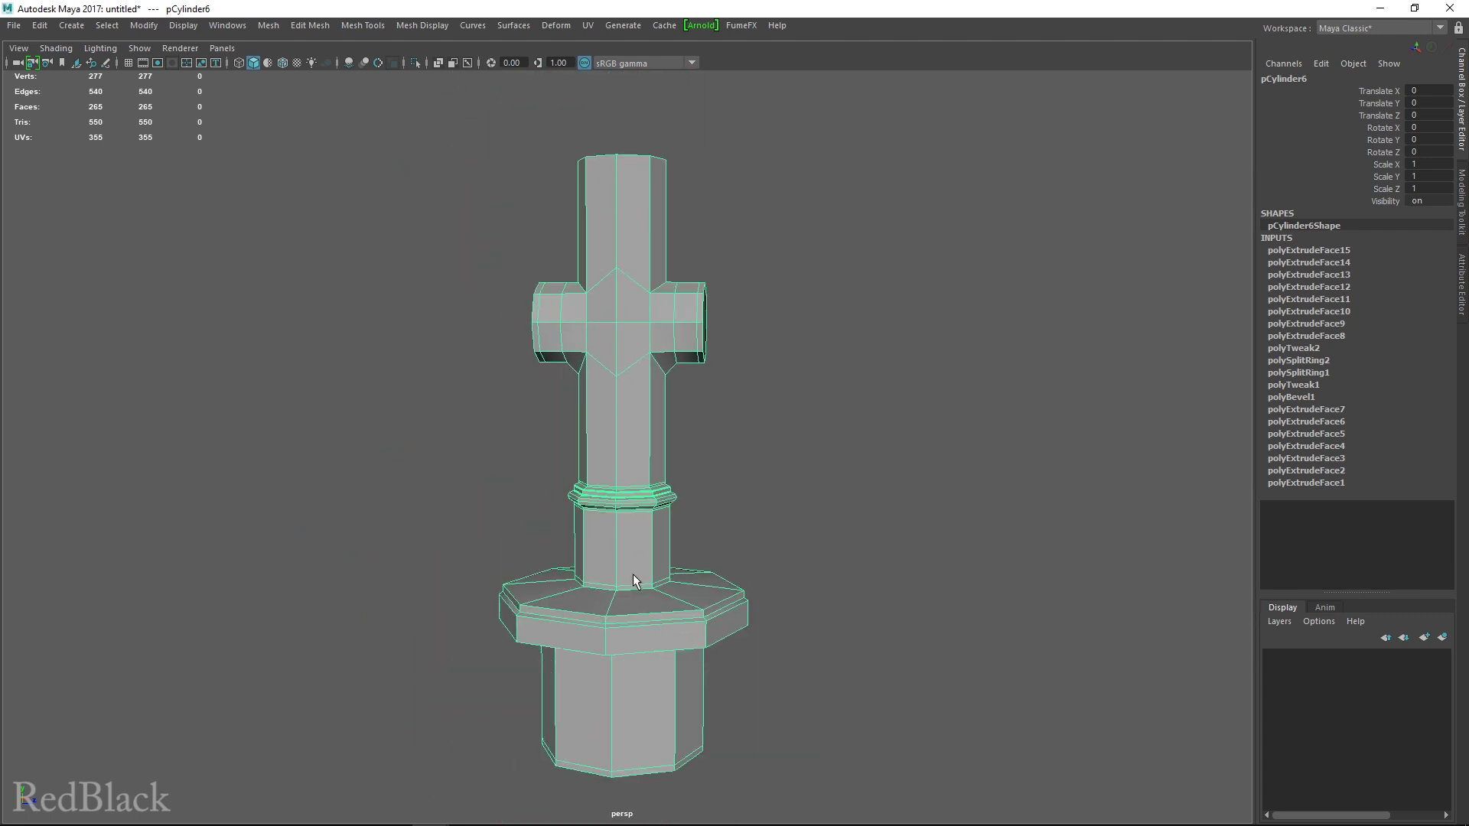
pyautogui.scroll(3, 639, 574)
pyautogui.scroll(-4, 692, 507)
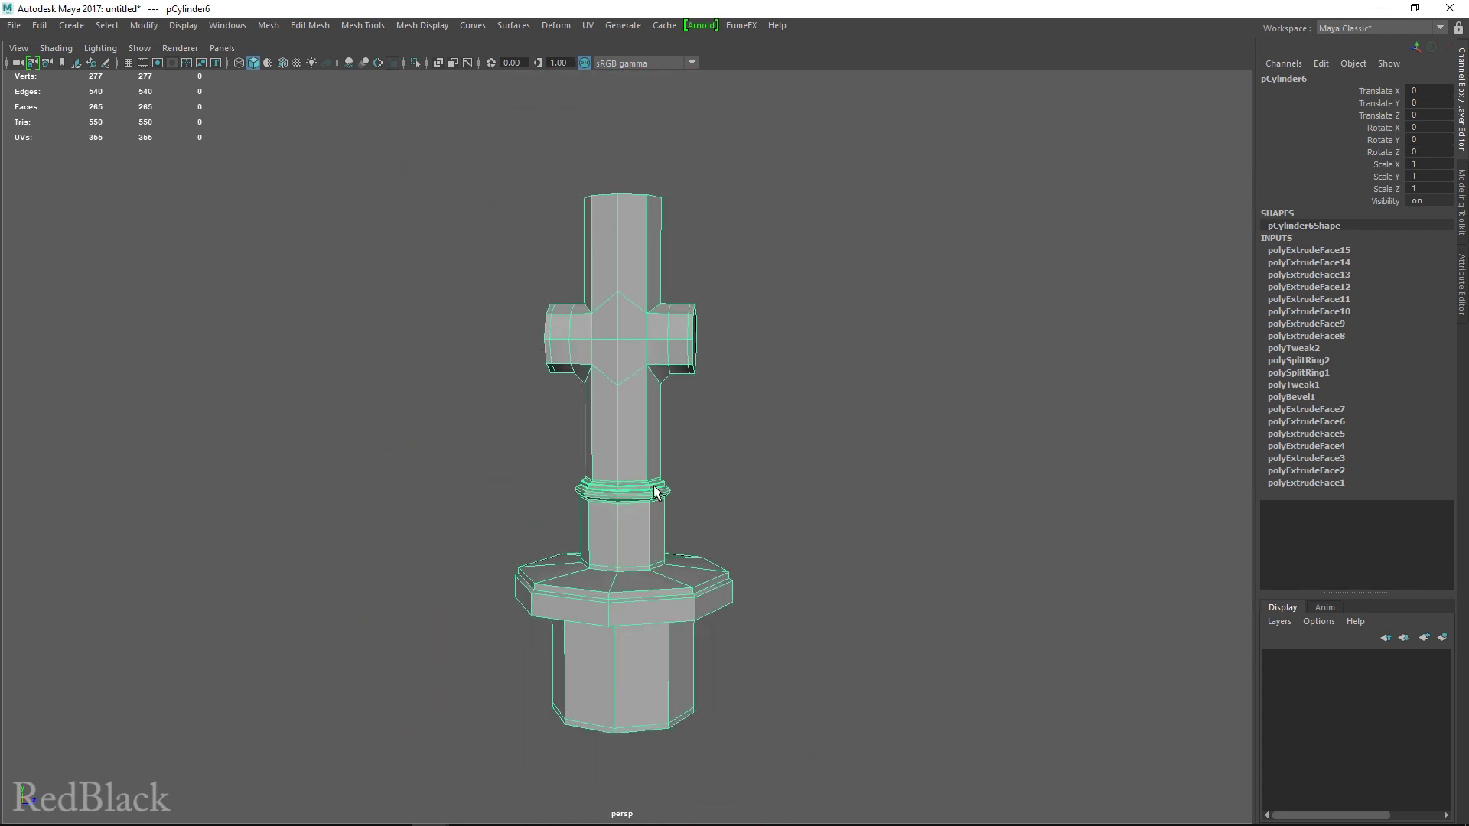
pyautogui.scroll(2, 696, 440)
pyautogui.press('3')
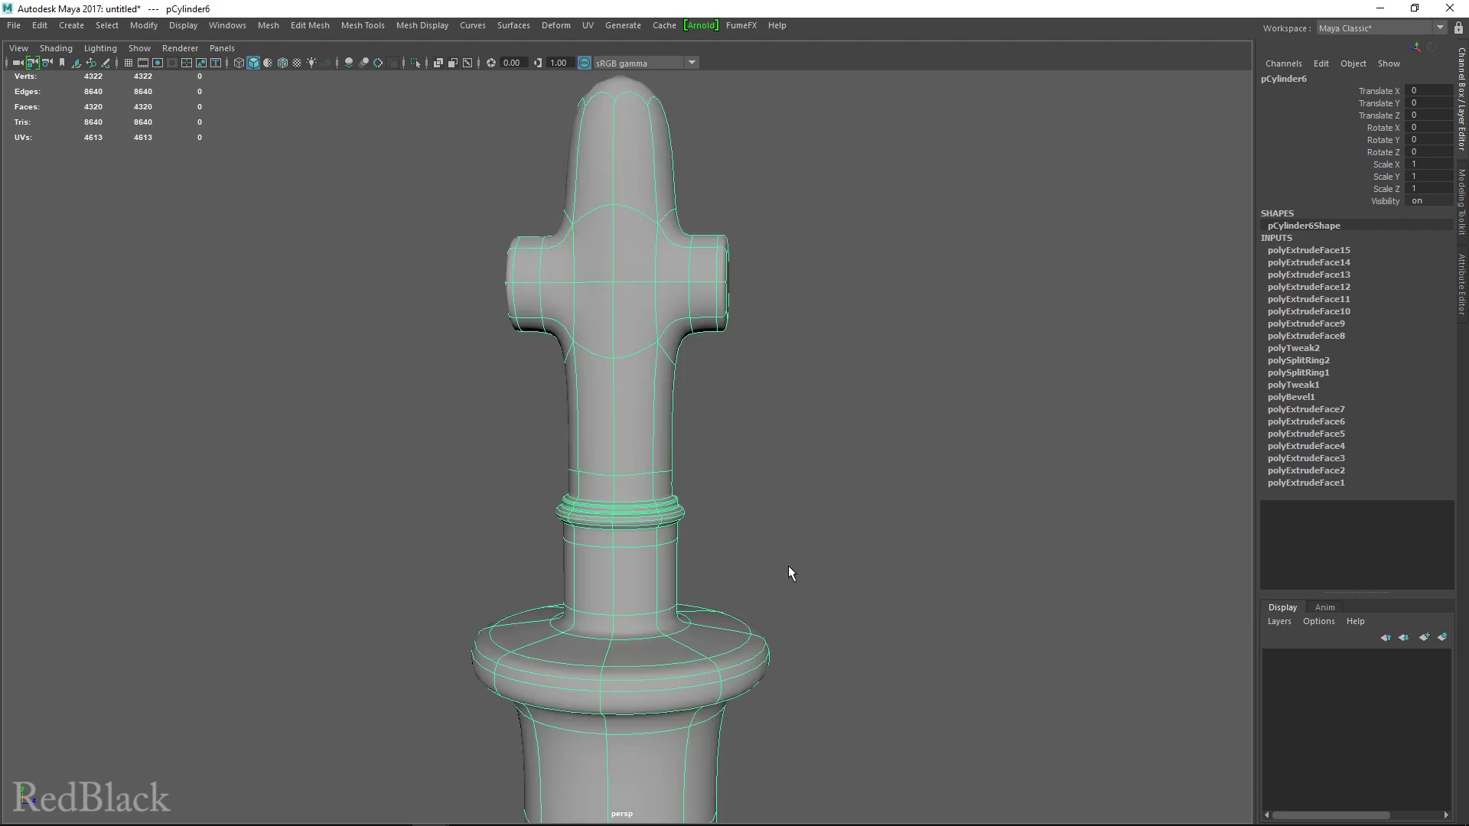
pyautogui.click(788, 566)
pyautogui.scroll(-5, 778, 570)
pyautogui.keyDown('alt'); pyautogui.moveTo(778, 570); pyautogui.dragTo(696, 548); pyautogui.keyUp('alt')
pyautogui.click(696, 548)
pyautogui.press('1')
pyautogui.scroll(4, 687, 563)
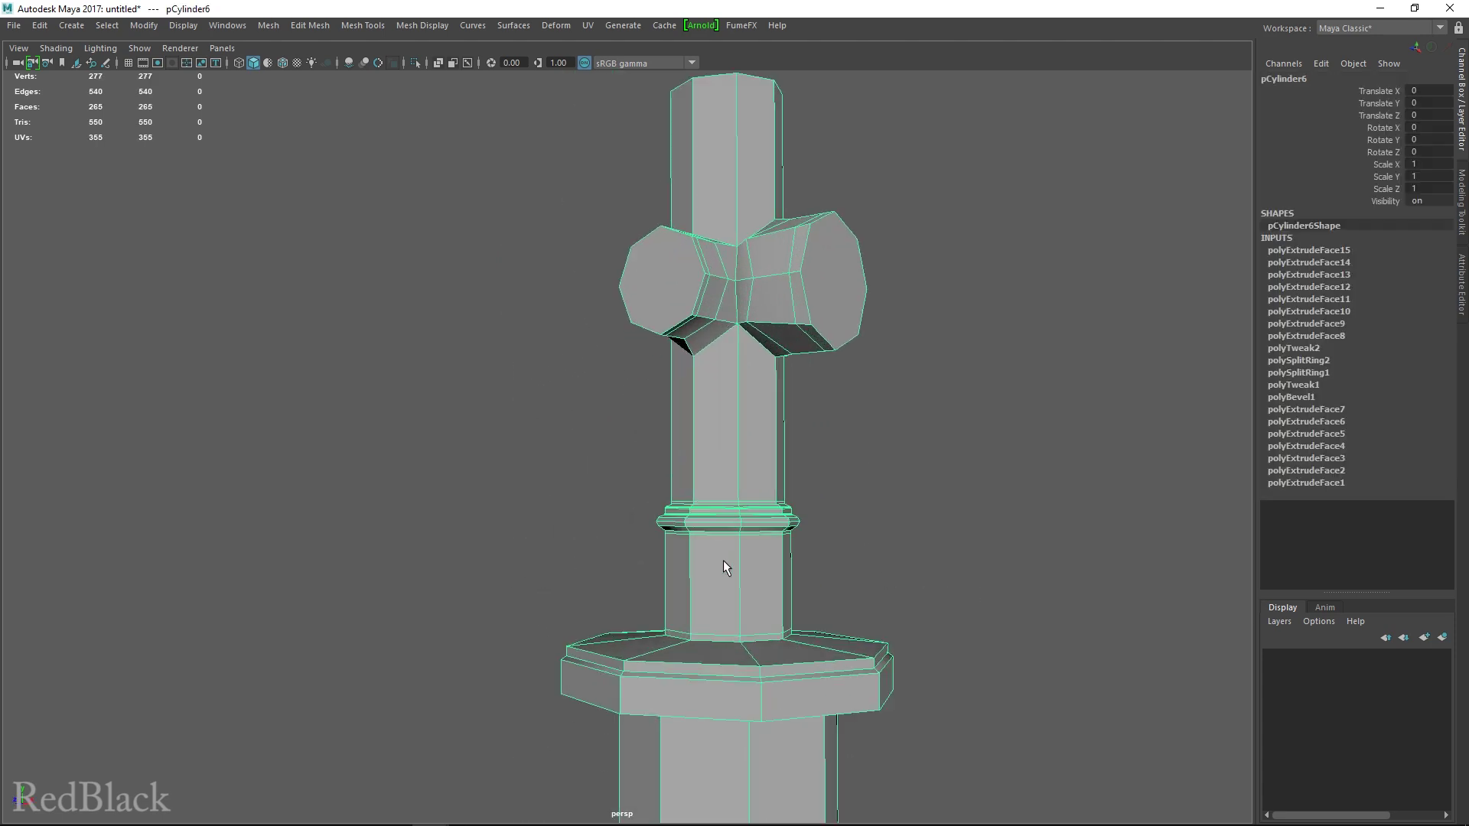
# Step: Try scaling all vertices of the base, including the bottom of the neck, inward uniformly, and undo it
pyautogui.press('space')
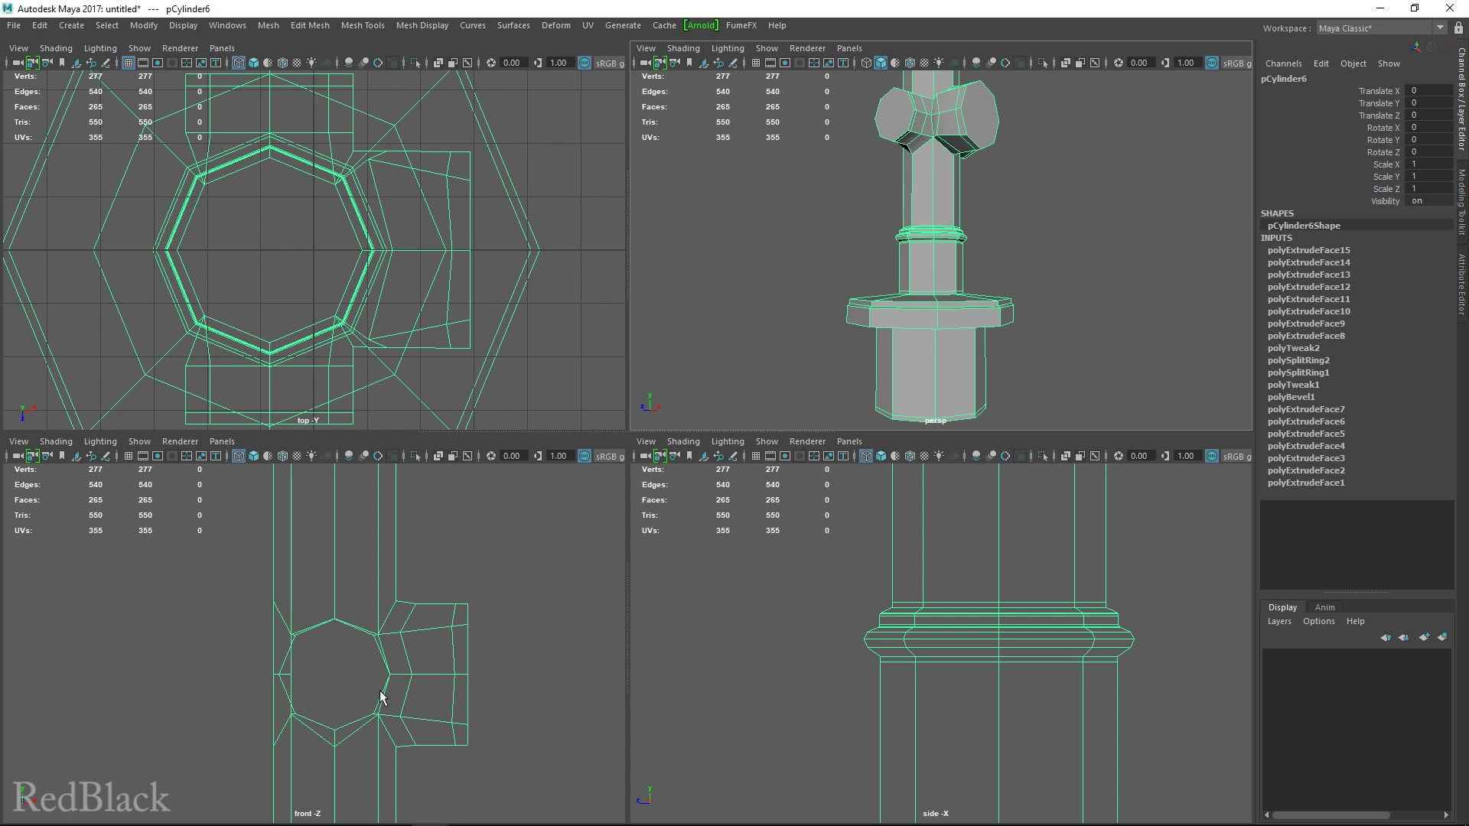
pyautogui.keyDown('alt'); pyautogui.moveTo(992, 666); pyautogui.dragTo(945, 603, button='right'); pyautogui.keyUp('alt')
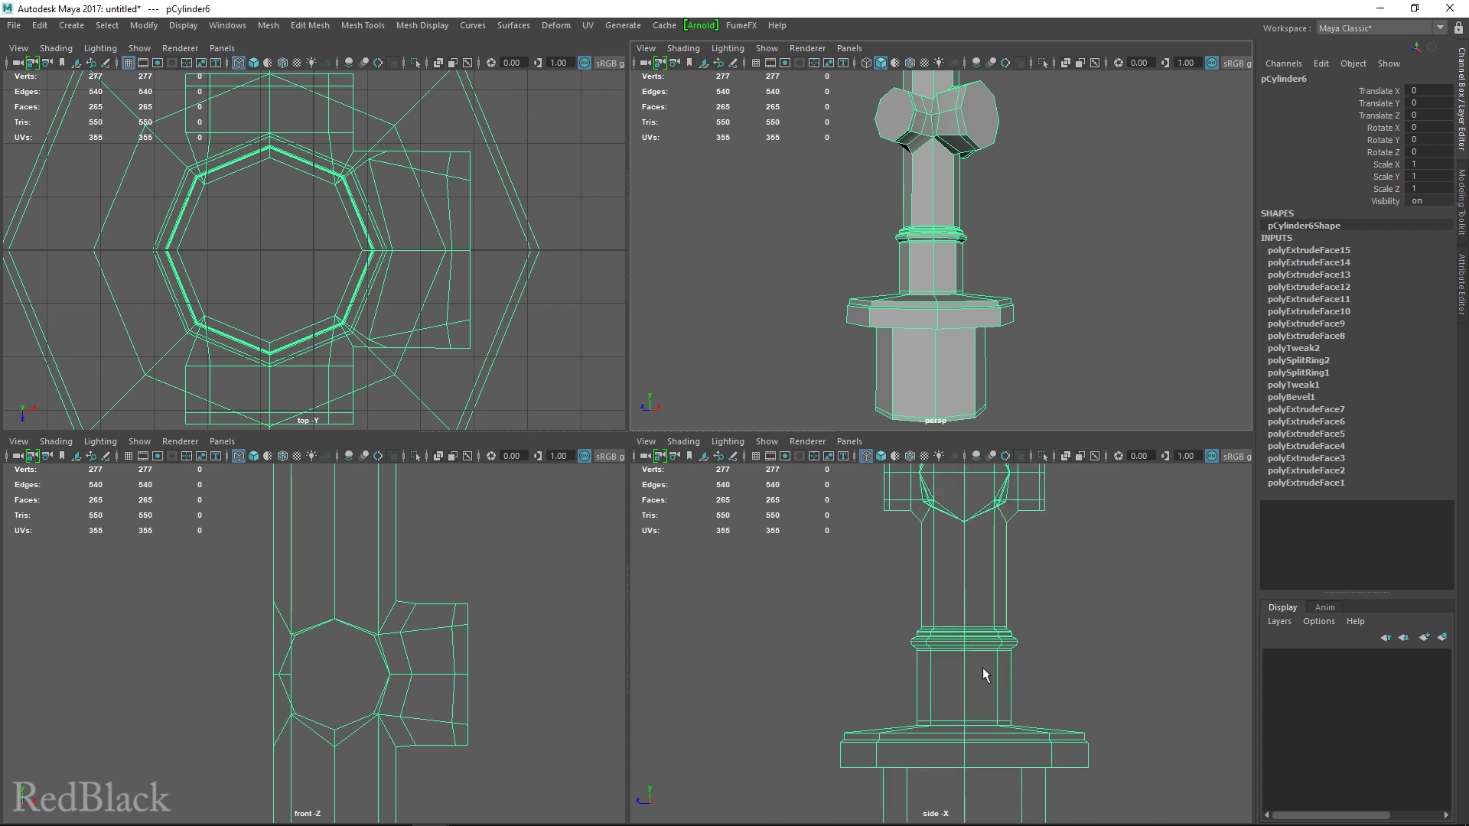
pyautogui.keyDown('alt'); pyautogui.moveTo(985, 674); pyautogui.dragTo(934, 557, button='right'); pyautogui.keyUp('alt')
pyautogui.moveTo(935, 373); pyautogui.dragTo(877, 415, button='right')
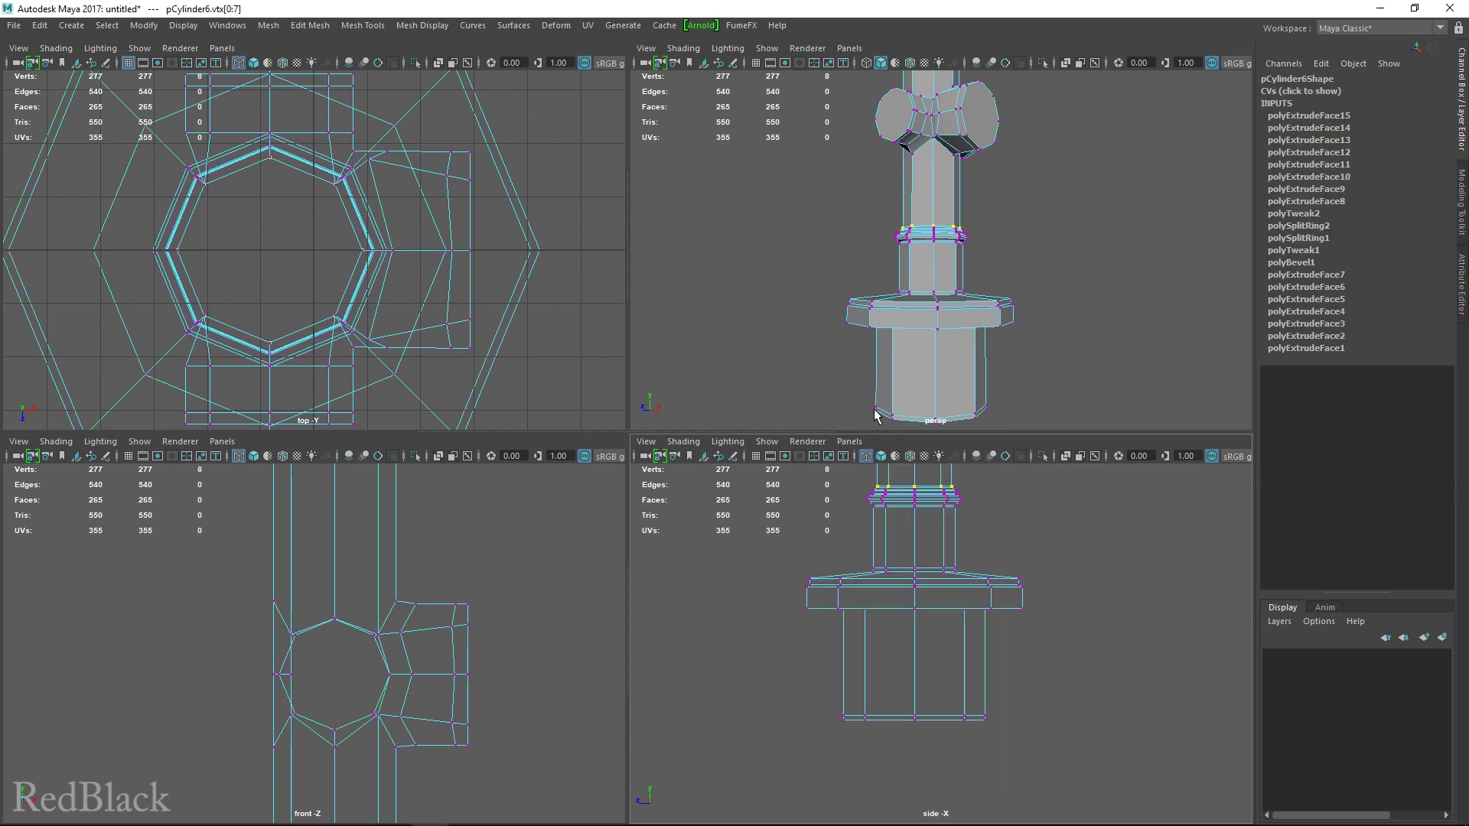
pyautogui.moveTo(777, 546); pyautogui.dragTo(1135, 751)
pyautogui.press('space')
pyautogui.press('w')
pyautogui.keyDown('alt'); pyautogui.moveTo(836, 371); pyautogui.dragTo(575, 637); pyautogui.keyUp('alt')
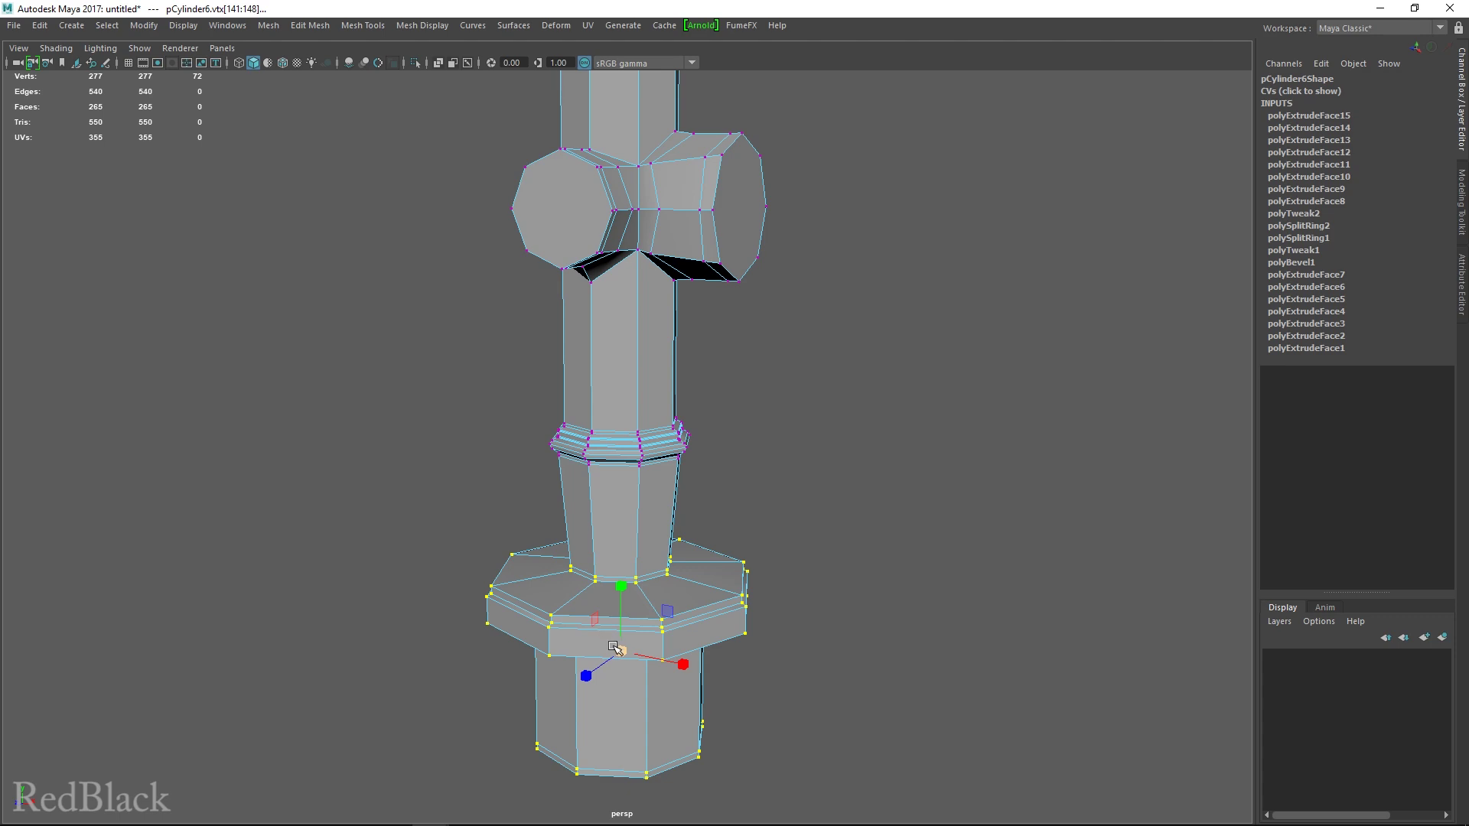
pyautogui.hotkey('ctrl', 'z')
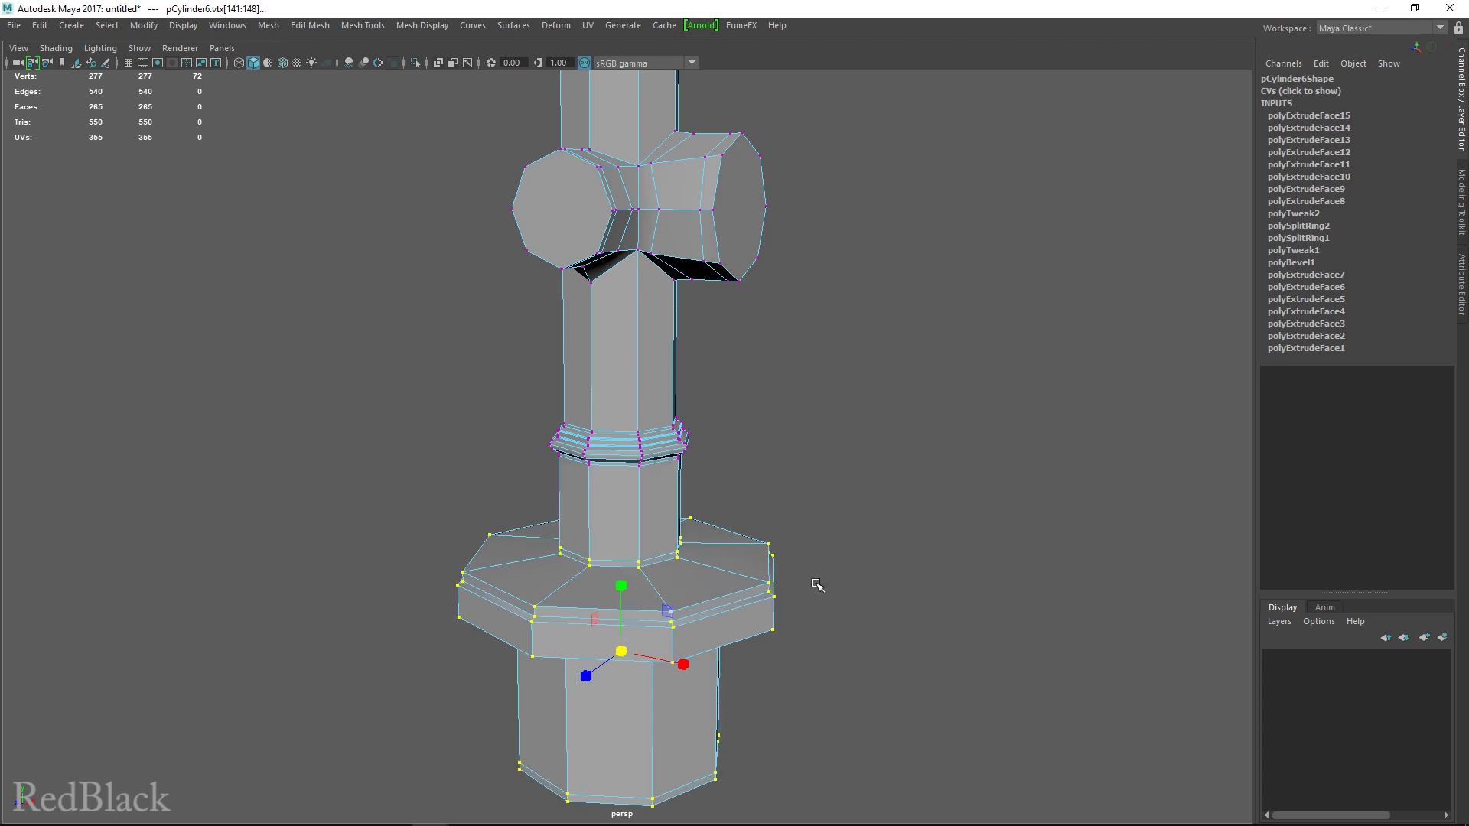
# Step: Scale the flange and lower block vertices down uniformly, excluding the neck's bottom rows, and raise them back toward the neck
pyautogui.keyDown('alt'); pyautogui.moveTo(844, 588); pyautogui.dragTo(819, 565); pyautogui.keyUp('alt')
pyautogui.press('space')
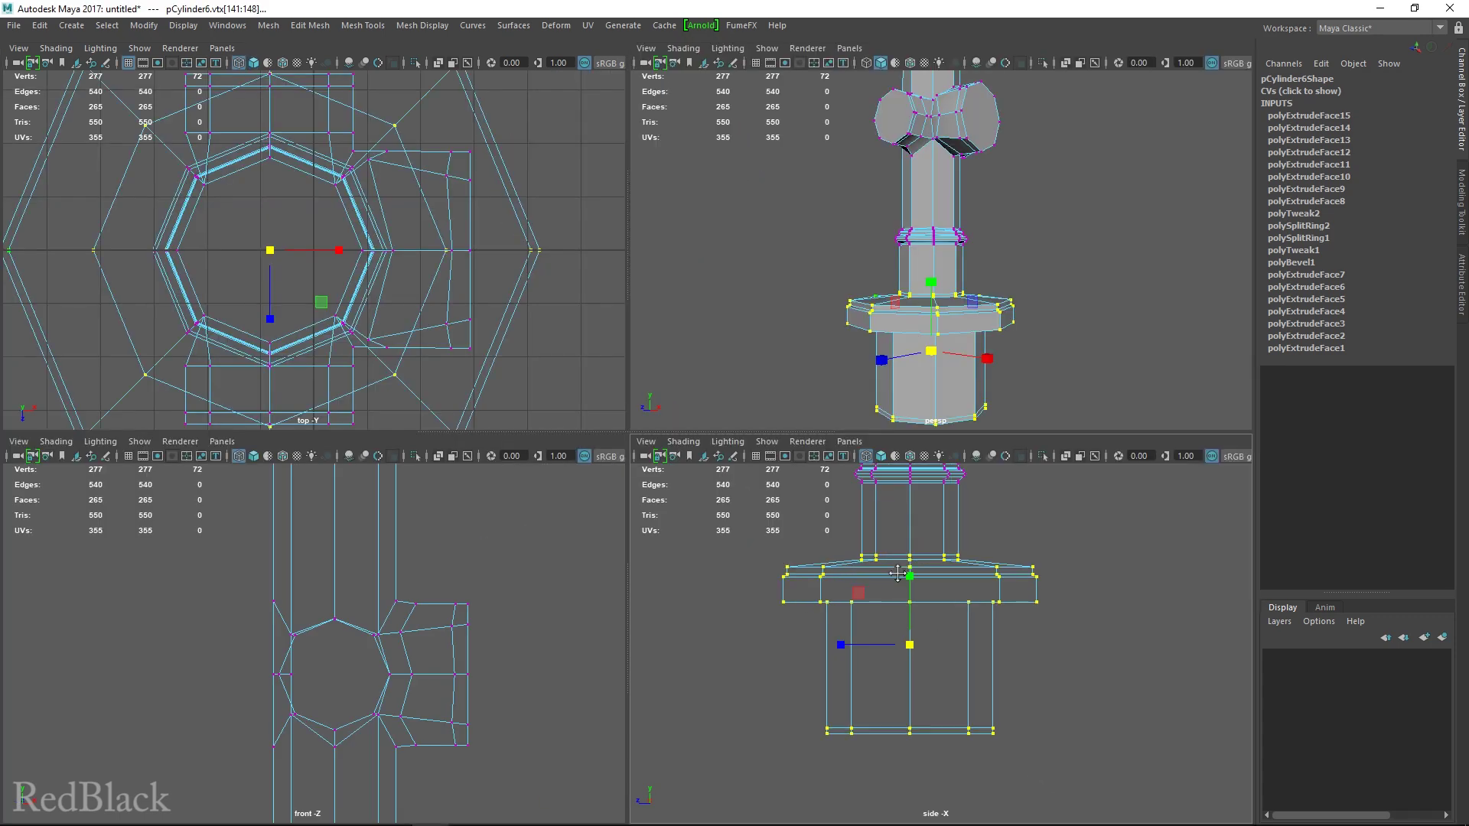
pyautogui.scroll(5, 949, 589)
pyautogui.moveTo(756, 529); pyautogui.dragTo(1004, 575)
pyautogui.moveTo(935, 358); pyautogui.dragTo(926, 360)
pyautogui.press('w')
pyautogui.moveTo(933, 289); pyautogui.dragTo(933, 282)
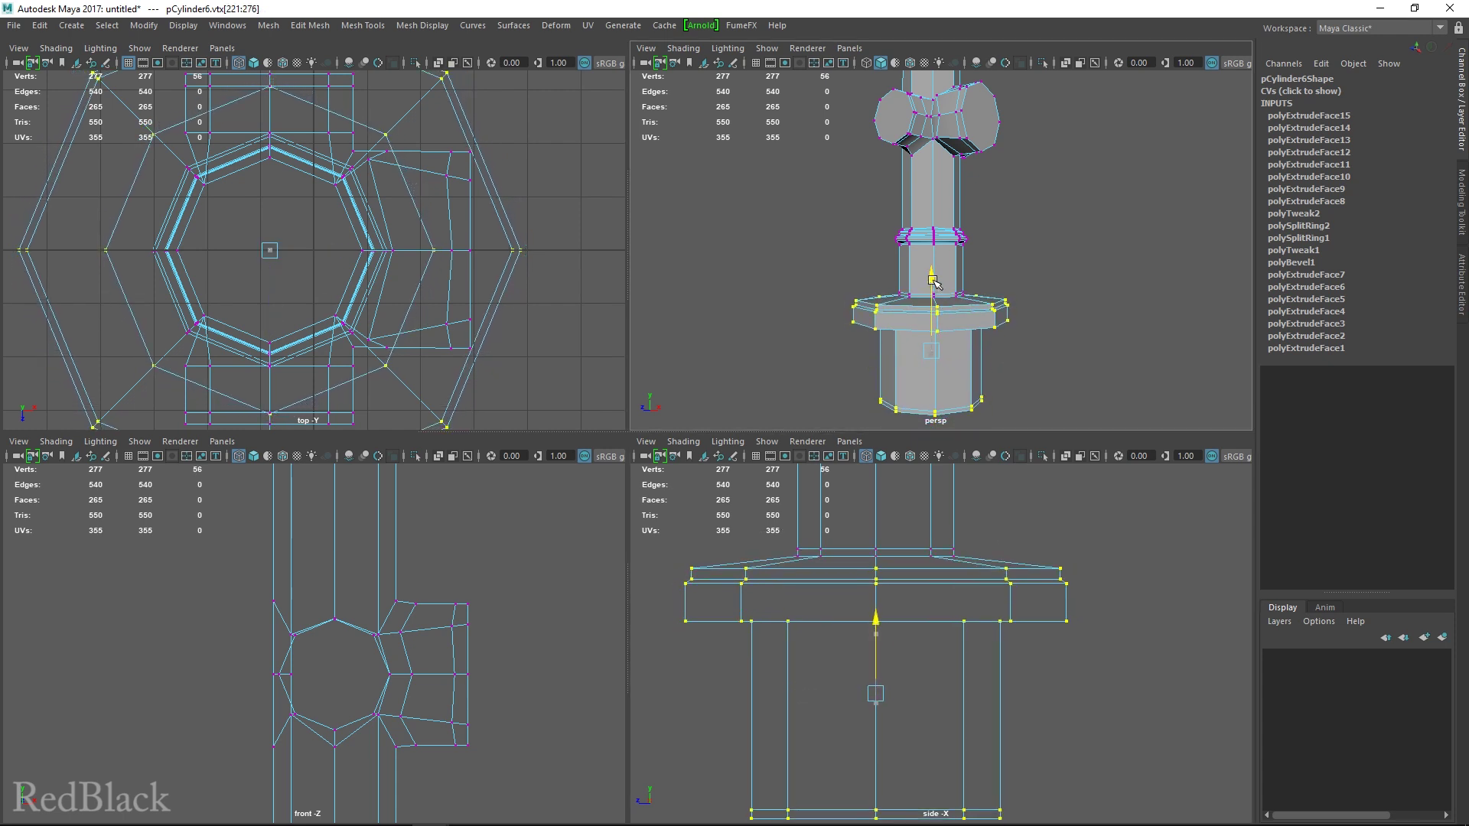
pyautogui.press('r')
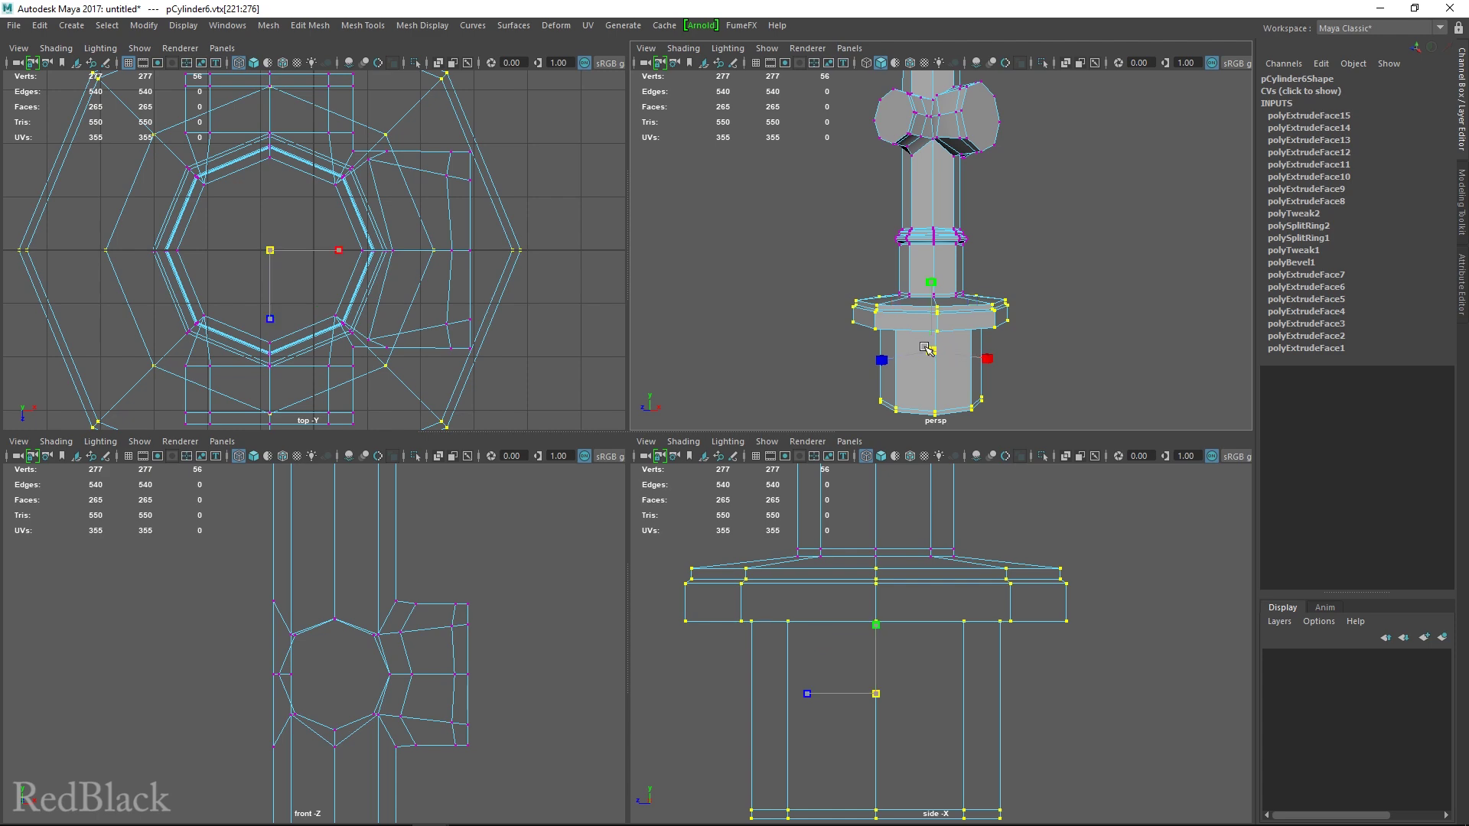
pyautogui.moveTo(930, 351); pyautogui.dragTo(931, 298)
pyautogui.press('w')
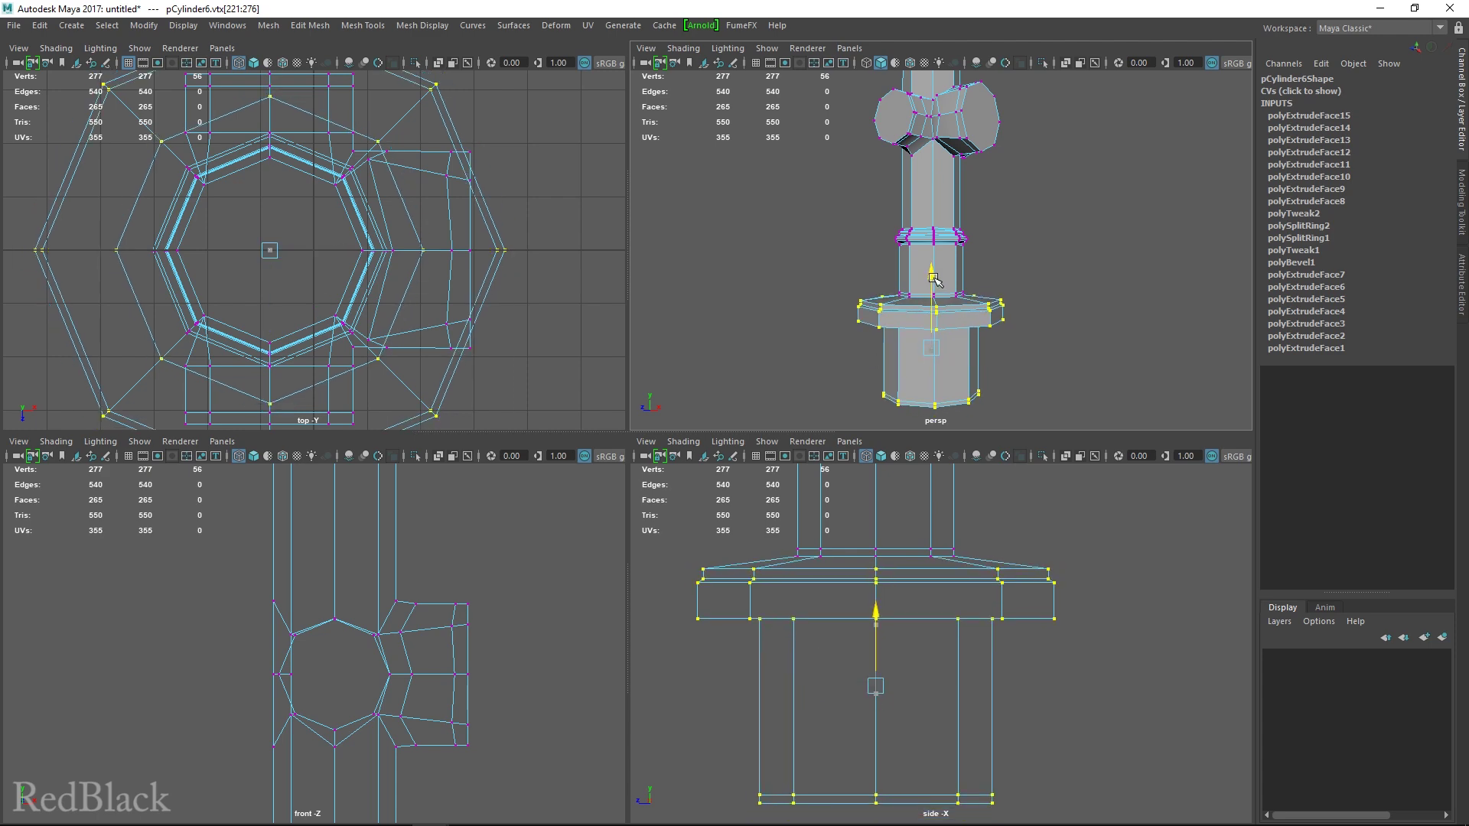
pyautogui.press('space')
# Step: Check the resized base in smooth preview from another angle, and return to the unsmoothed mesh
pyautogui.keyDown('alt'); pyautogui.moveTo(876, 404); pyautogui.dragTo(945, 416); pyautogui.keyUp('alt')
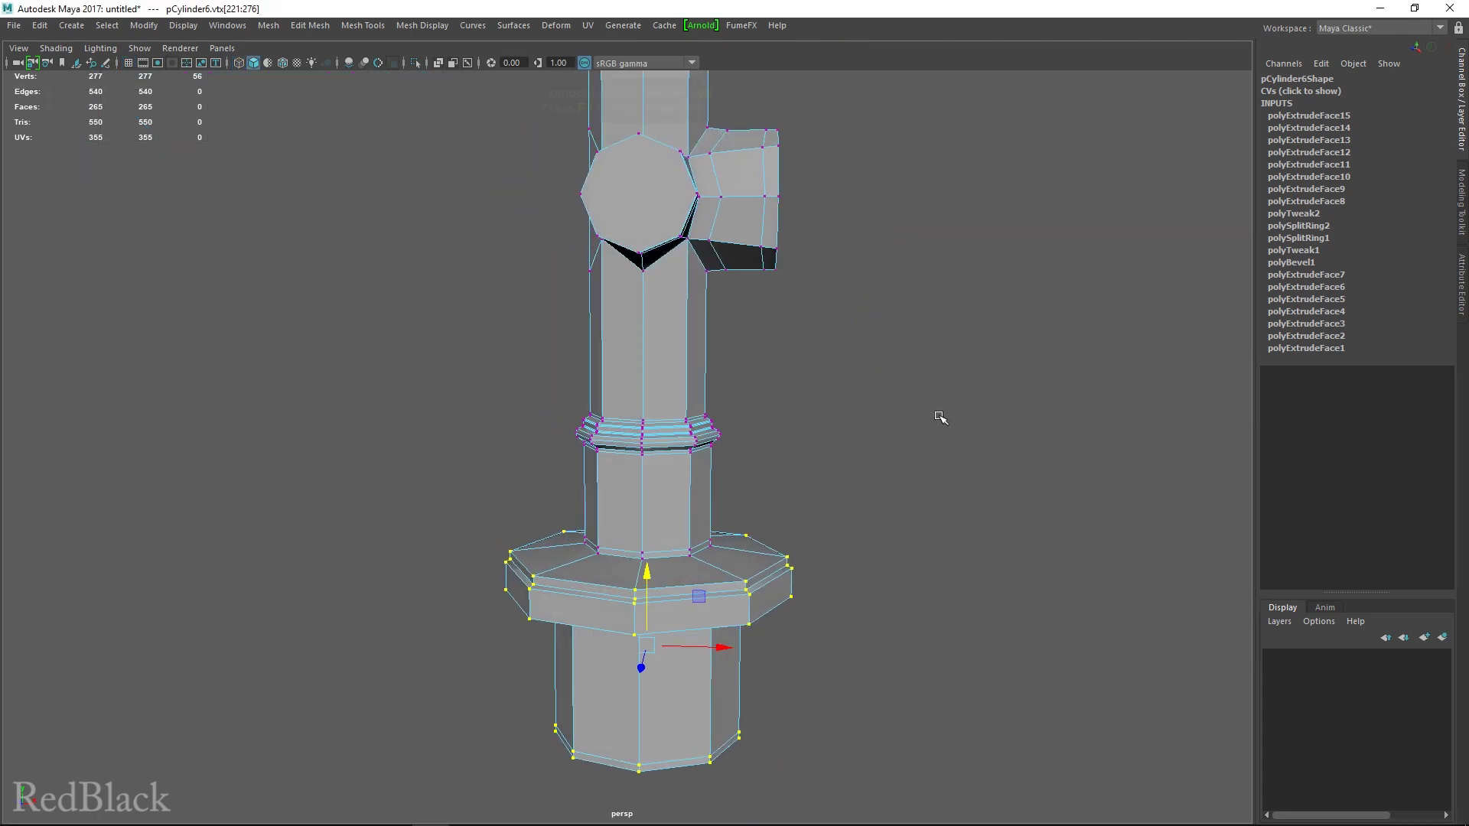
pyautogui.press('F8')
pyautogui.press('3')
pyautogui.click(901, 433)
pyautogui.scroll(-5, 887, 459)
pyautogui.keyDown('alt'); pyautogui.moveTo(888, 461); pyautogui.dragTo(825, 409); pyautogui.keyUp('alt')
pyautogui.click(758, 499)
pyautogui.press('1')
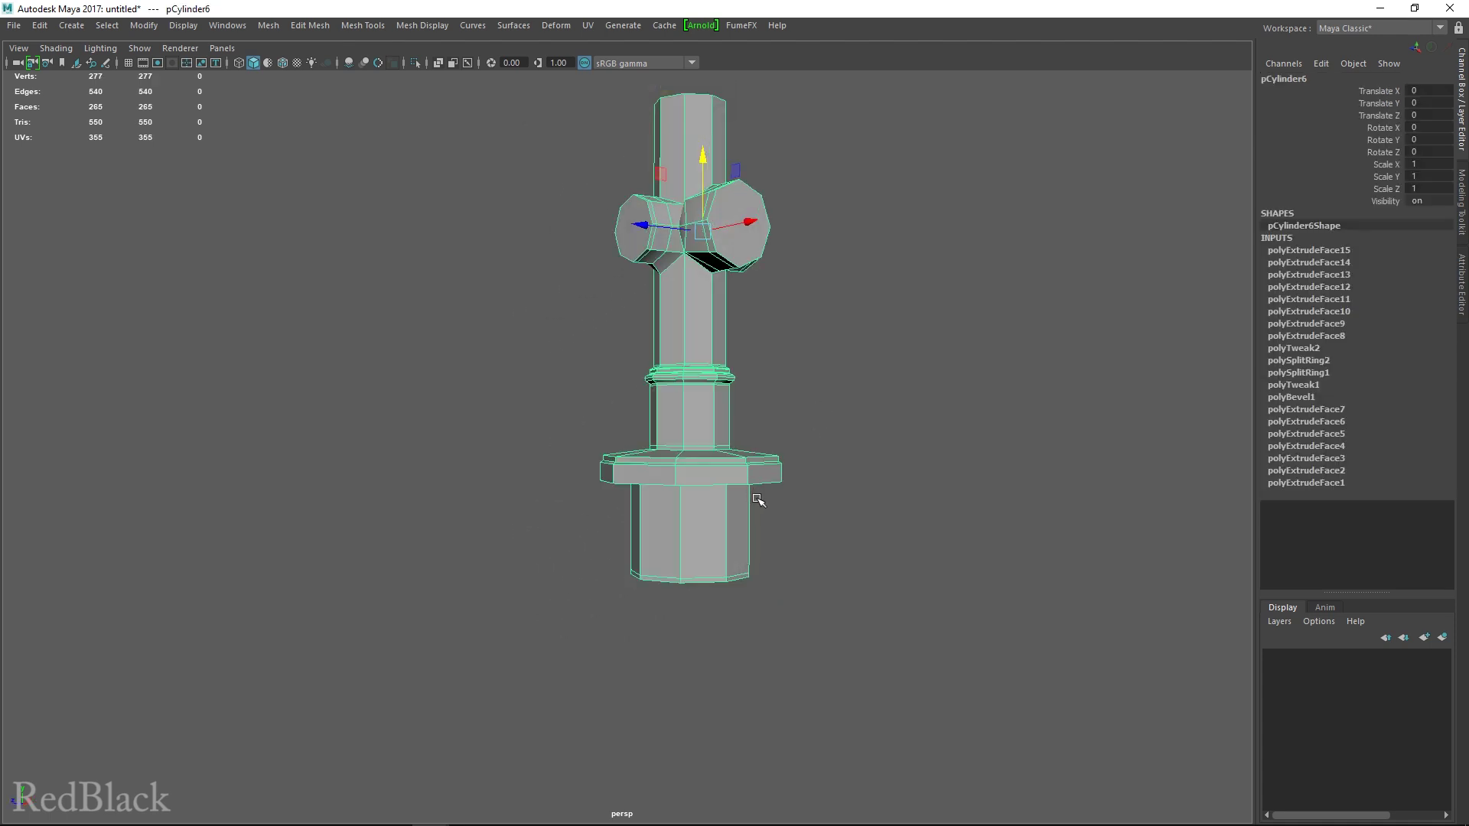
# Step: Insert one edge loop near the top of the lower block and another around the middle of the flange's thick band
pyautogui.scroll(4, 757, 500)
pyautogui.keyDown('shift'); pyautogui.moveTo(754, 434); pyautogui.dragTo(689, 463, button='right'); pyautogui.keyUp('shift')
pyautogui.moveTo(757, 468); pyautogui.dragTo(763, 463)
pyautogui.keyDown('alt'); pyautogui.moveTo(762, 464); pyautogui.dragTo(809, 510); pyautogui.keyUp('alt')
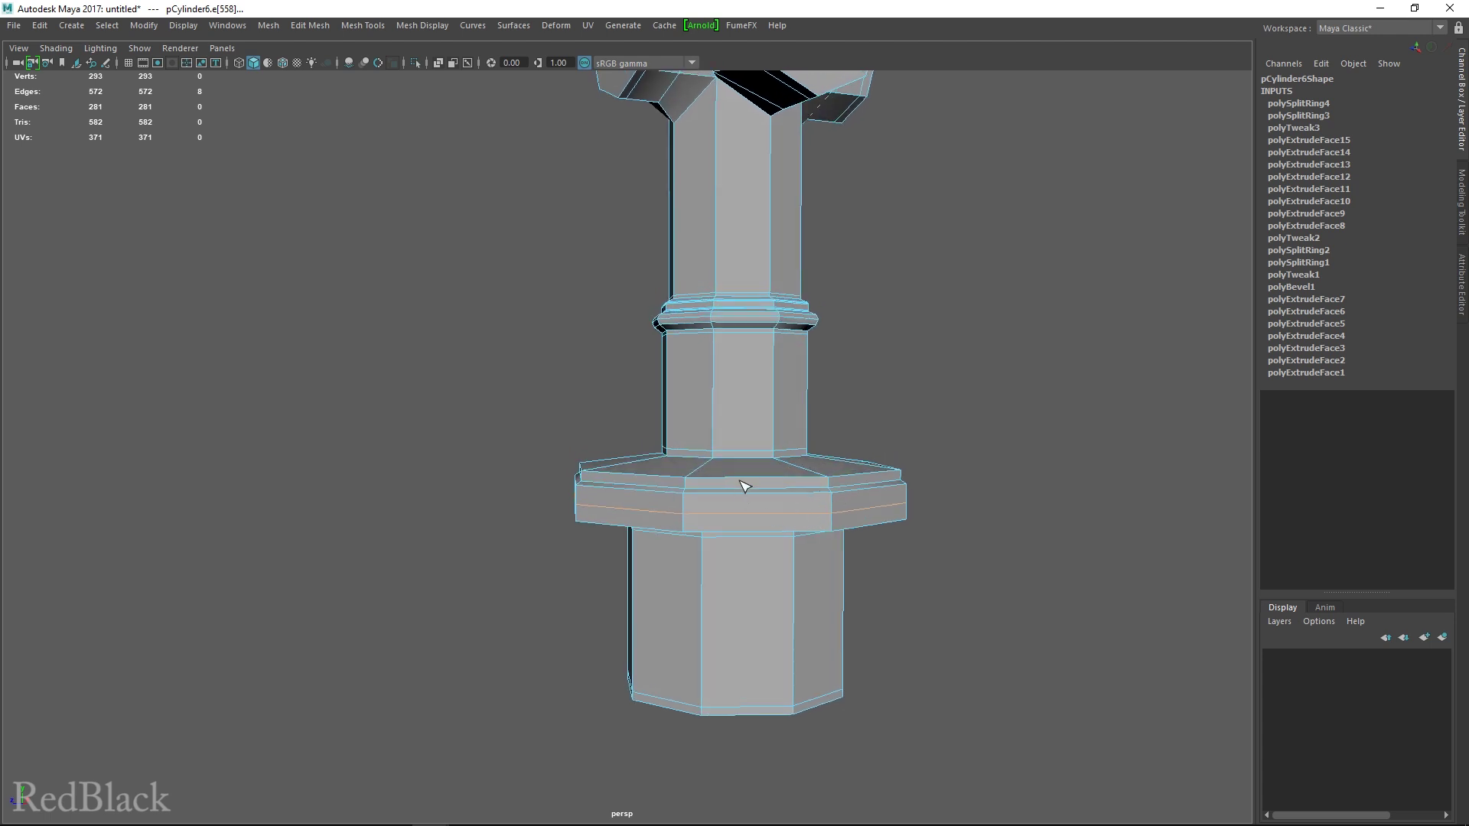
# Step: Scale the flange band's middle edge loop outward to make it bulge, and check the shape in smooth preview
pyautogui.keyDown('alt'); pyautogui.moveTo(746, 499); pyautogui.dragTo(626, 556); pyautogui.keyUp('alt')
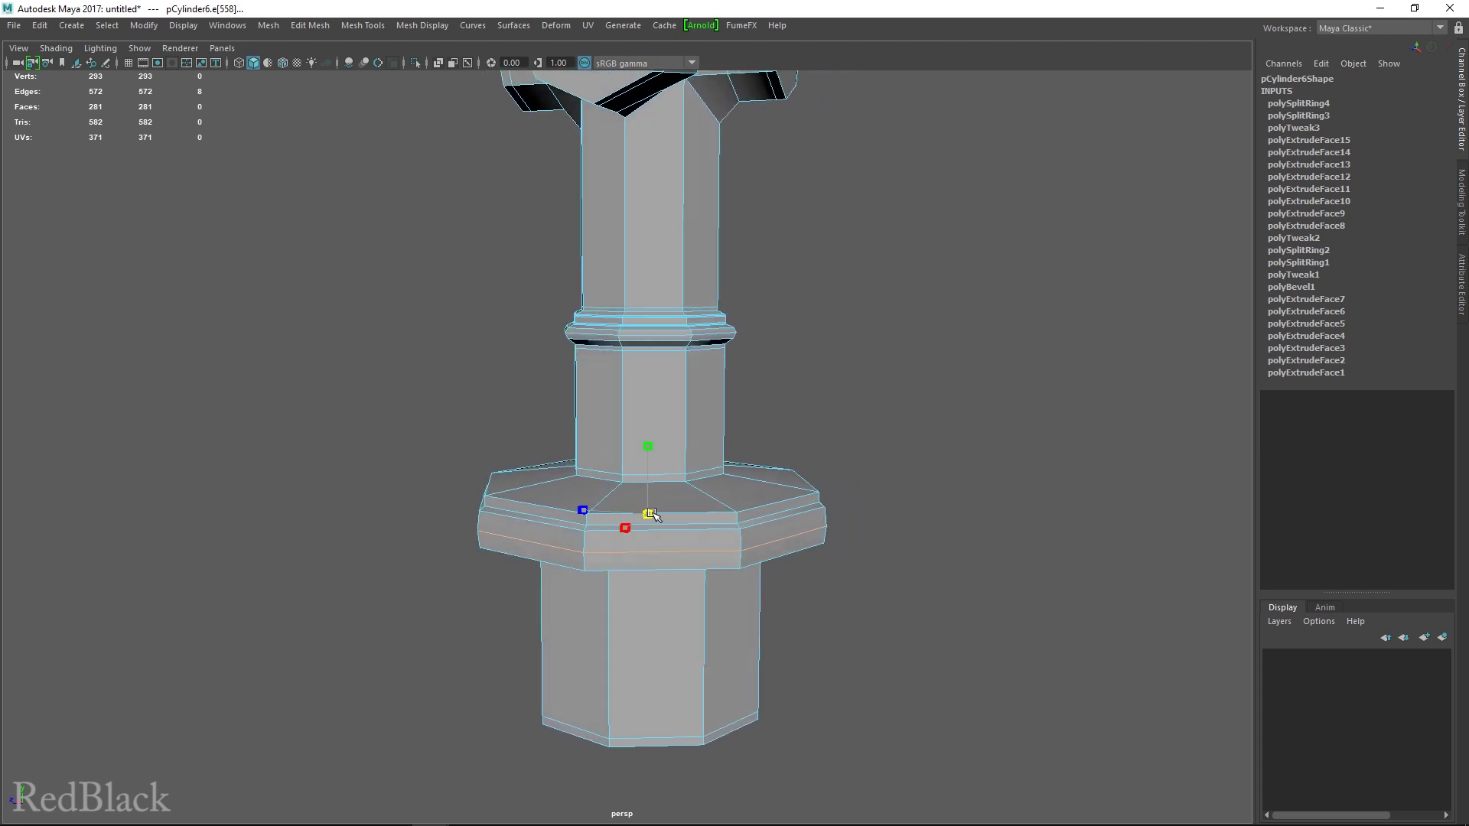
pyautogui.press('F8')
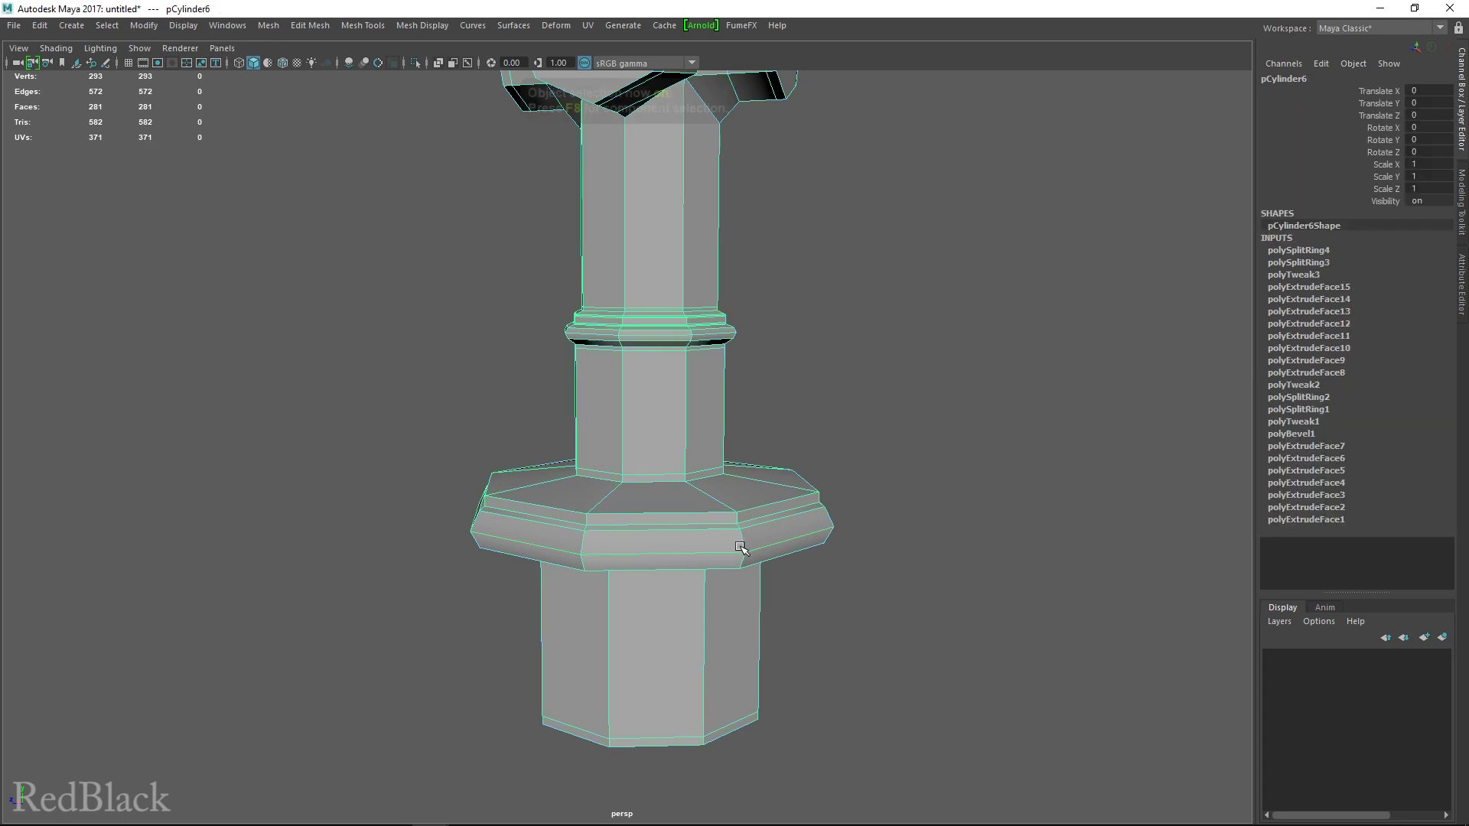
pyautogui.press('3')
pyautogui.click(817, 564)
pyautogui.keyDown('alt'); pyautogui.moveTo(817, 565); pyautogui.dragTo(737, 577); pyautogui.keyUp('alt')
pyautogui.click(671, 532)
pyautogui.press('1')
# Step: Insert two supporting edge loops in the flange's thin upper rim, one near its top edge and one near its bottom edge
pyautogui.scroll(5, 694, 554)
pyautogui.scroll(3, 696, 555)
pyautogui.keyDown('alt'); pyautogui.moveTo(696, 555); pyautogui.dragTo(658, 385, button='middle'); pyautogui.keyUp('alt')
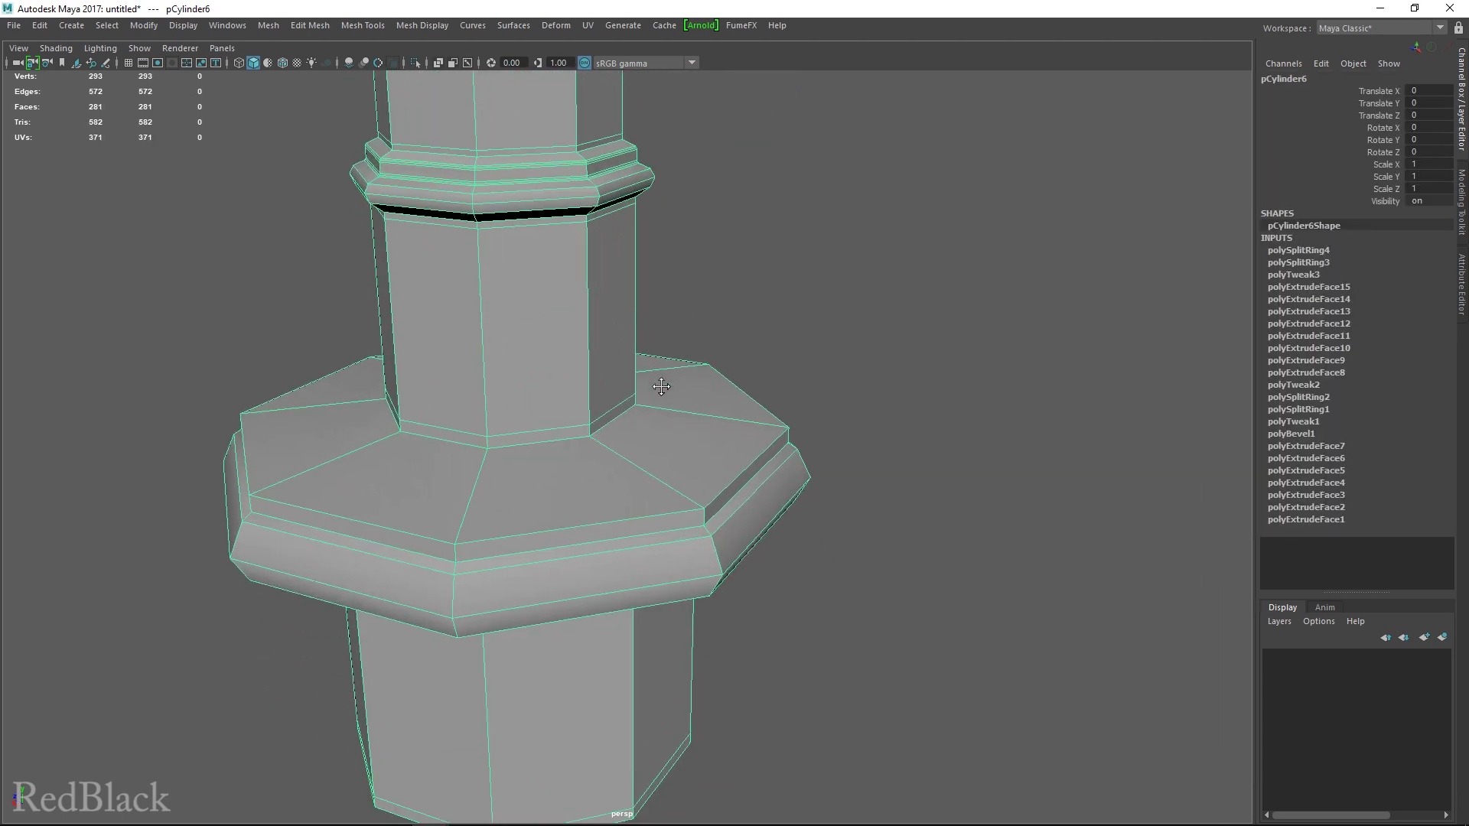
pyautogui.scroll(3, 665, 405)
pyautogui.keyDown('alt'); pyautogui.moveTo(665, 406); pyautogui.dragTo(690, 411); pyautogui.keyUp('alt')
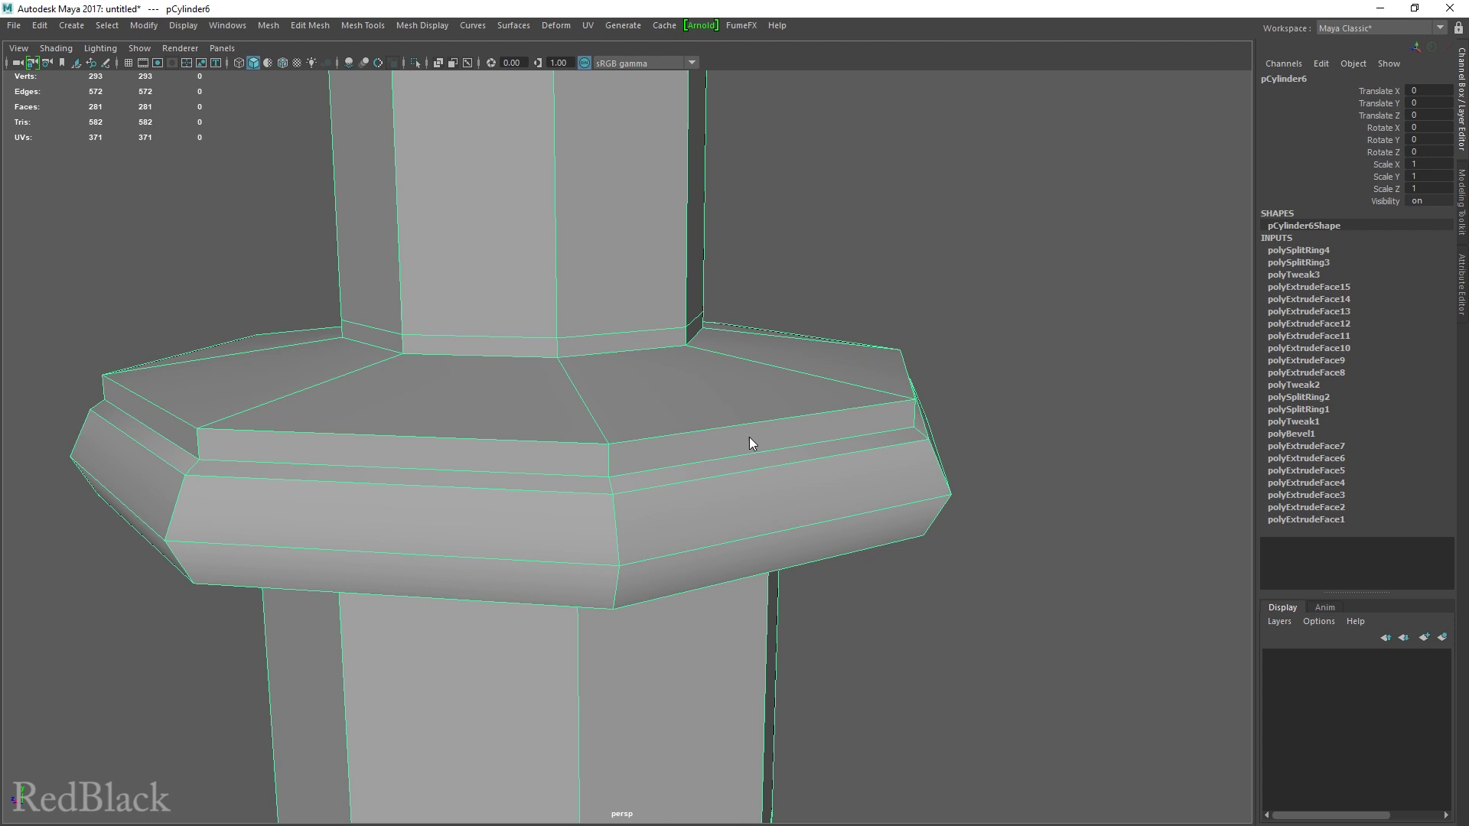
pyautogui.keyDown('shift'); pyautogui.moveTo(747, 430); pyautogui.dragTo(669, 452, button='right'); pyautogui.keyUp('shift')
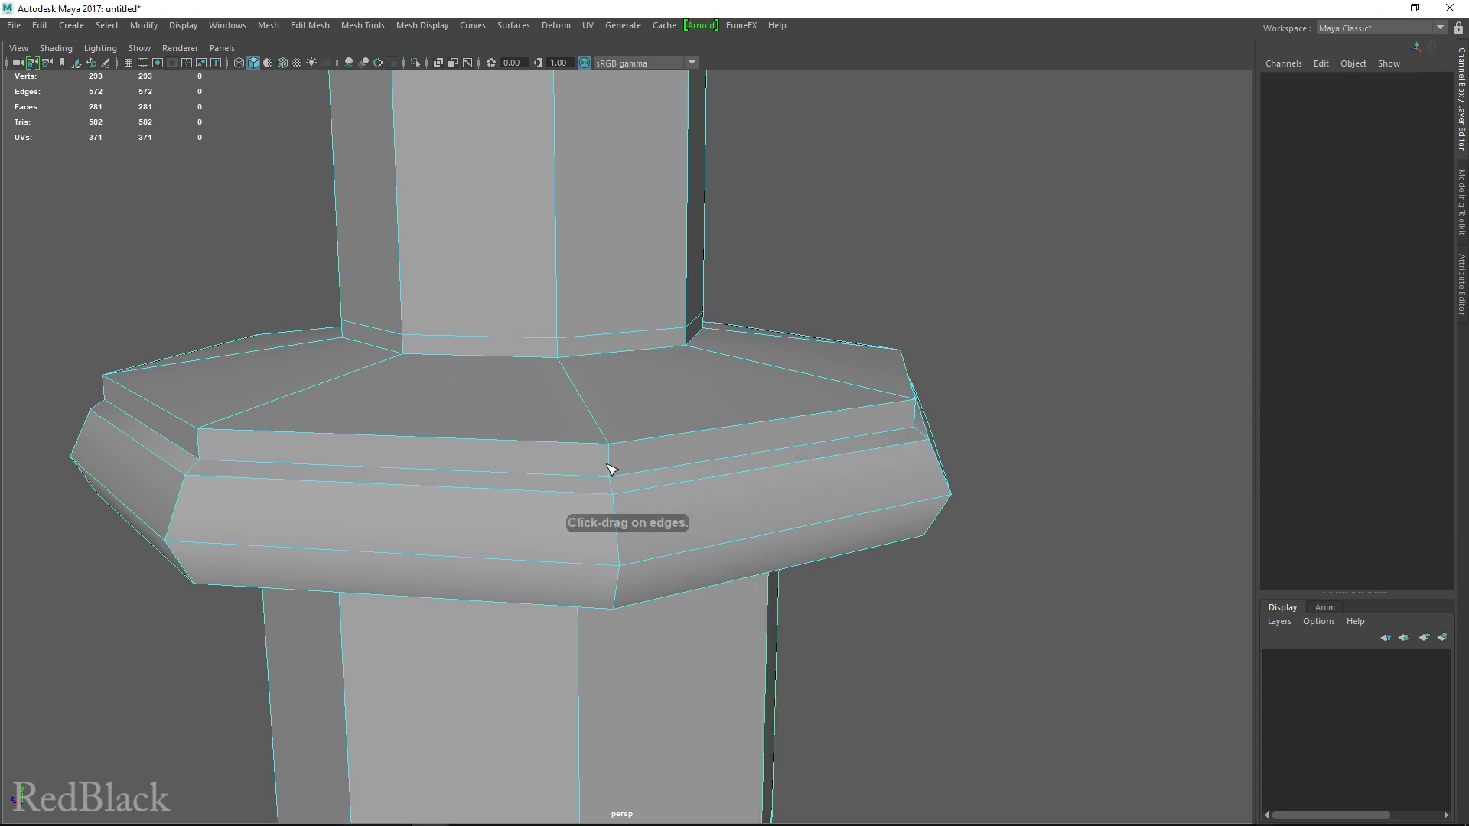
pyautogui.moveTo(612, 468); pyautogui.dragTo(616, 455)
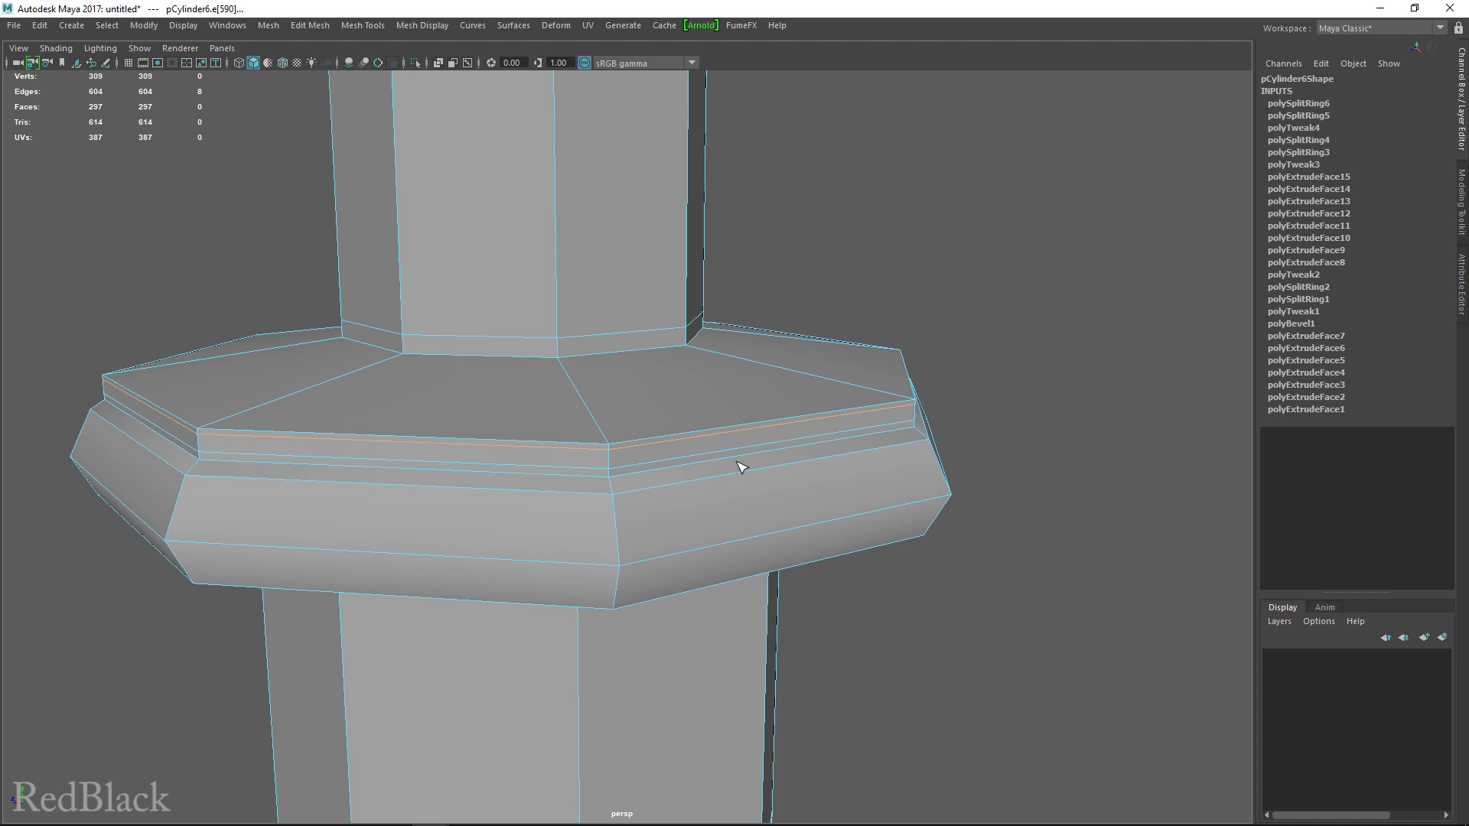
pyautogui.press('q')
# Step: Examine the sharpened flange rim, lower block and overall hydrant body in smooth preview from several angles
pyautogui.press('F8')
pyautogui.press('3')
pyautogui.click(970, 464)
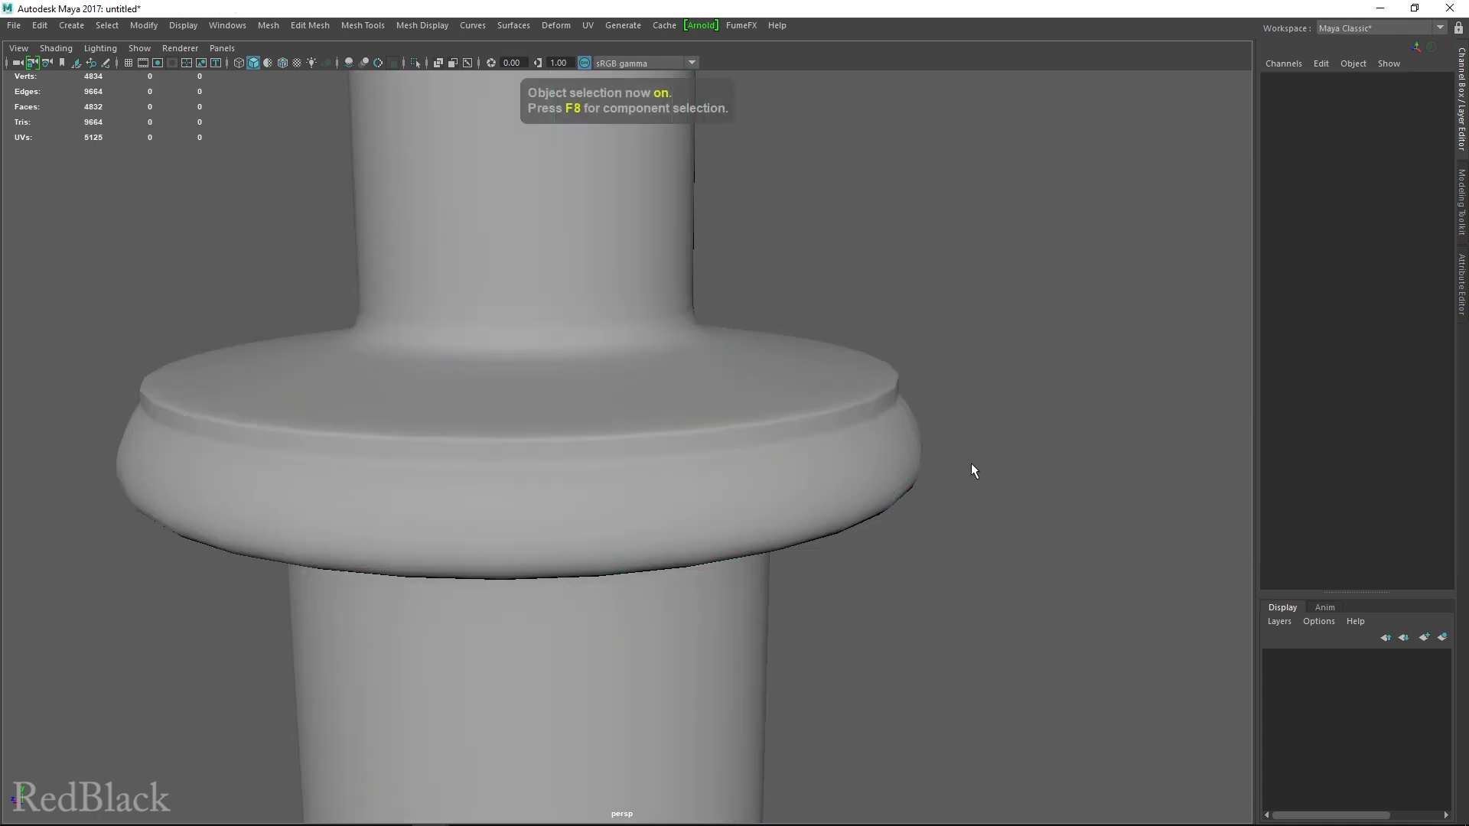
pyautogui.keyDown('alt'); pyautogui.moveTo(971, 463); pyautogui.dragTo(905, 434); pyautogui.keyUp('alt')
pyautogui.click(920, 424)
pyautogui.press('1')
pyautogui.keyDown('alt'); pyautogui.moveTo(976, 339); pyautogui.dragTo(1030, 324); pyautogui.keyUp('alt')
pyautogui.press('3')
pyautogui.click(1070, 471)
pyautogui.scroll(-3, 1053, 485)
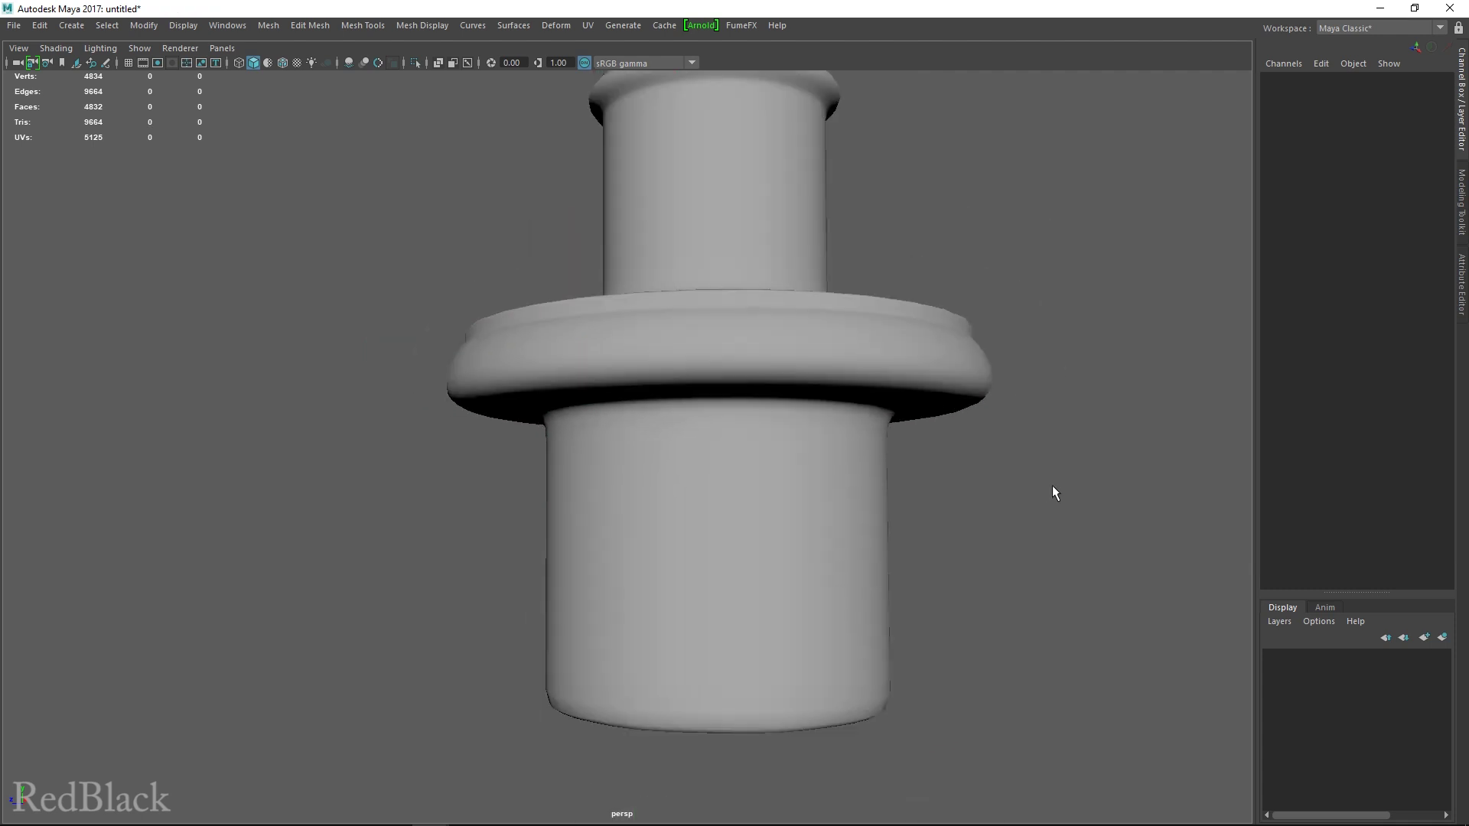
pyautogui.keyDown('alt'); pyautogui.moveTo(1053, 485); pyautogui.dragTo(897, 520); pyautogui.keyUp('alt')
pyautogui.keyDown('alt'); pyautogui.moveTo(897, 518); pyautogui.dragTo(868, 614, button='middle'); pyautogui.keyUp('alt')
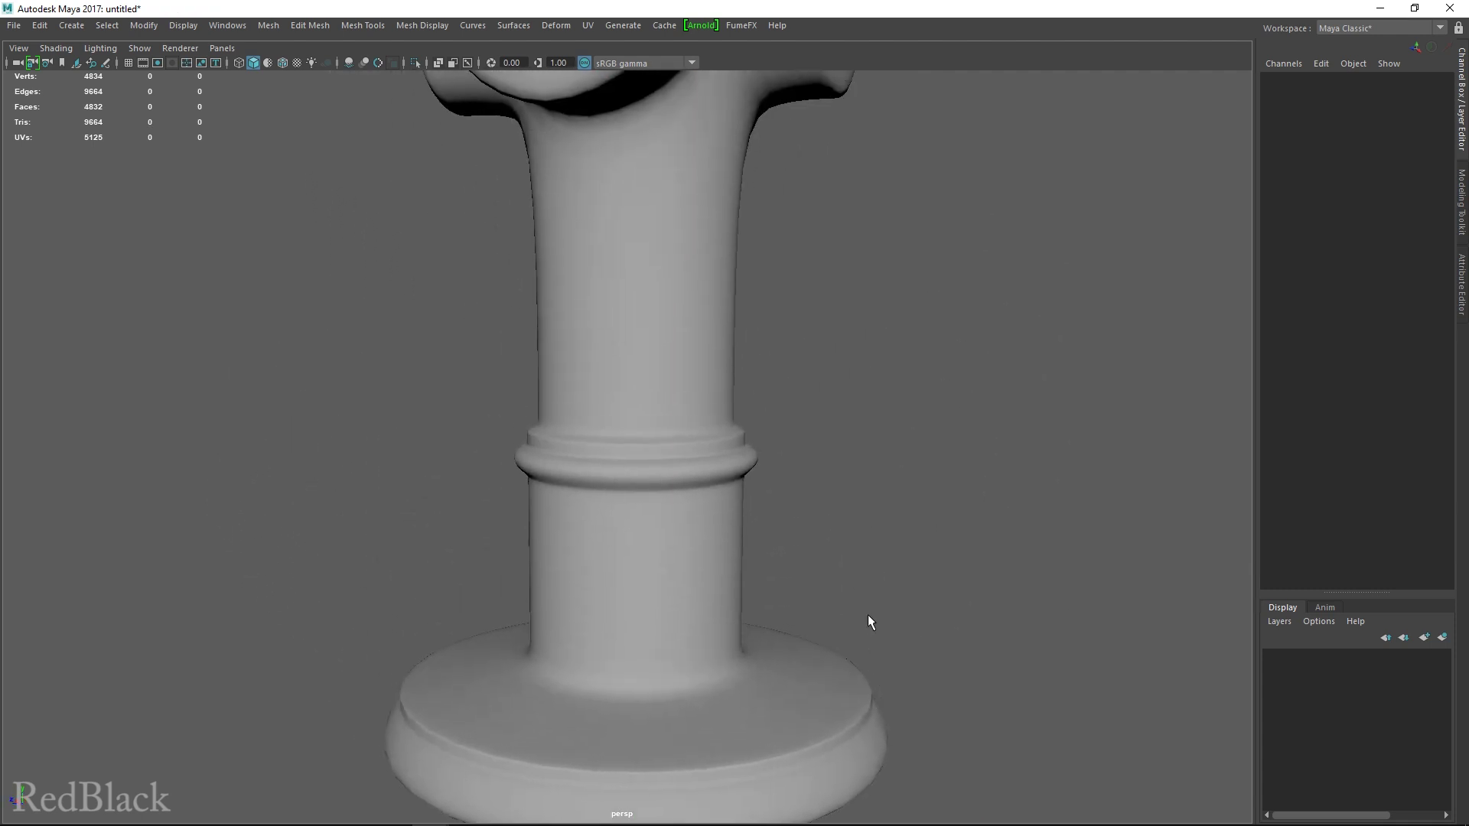
pyautogui.scroll(-4, 867, 613)
pyautogui.moveTo(857, 596)
pyautogui.keyDown('alt'); pyautogui.mouseDown()
pyautogui.moveTo(826, 564)
pyautogui.moveTo(857, 585)
pyautogui.mouseUp(); pyautogui.keyUp('alt')
pyautogui.keyDown('alt'); pyautogui.moveTo(857, 585); pyautogui.dragTo(853, 647, button='middle'); pyautogui.keyUp('alt')
pyautogui.keyDown('alt'); pyautogui.moveTo(811, 612); pyautogui.dragTo(858, 624); pyautogui.keyUp('alt')
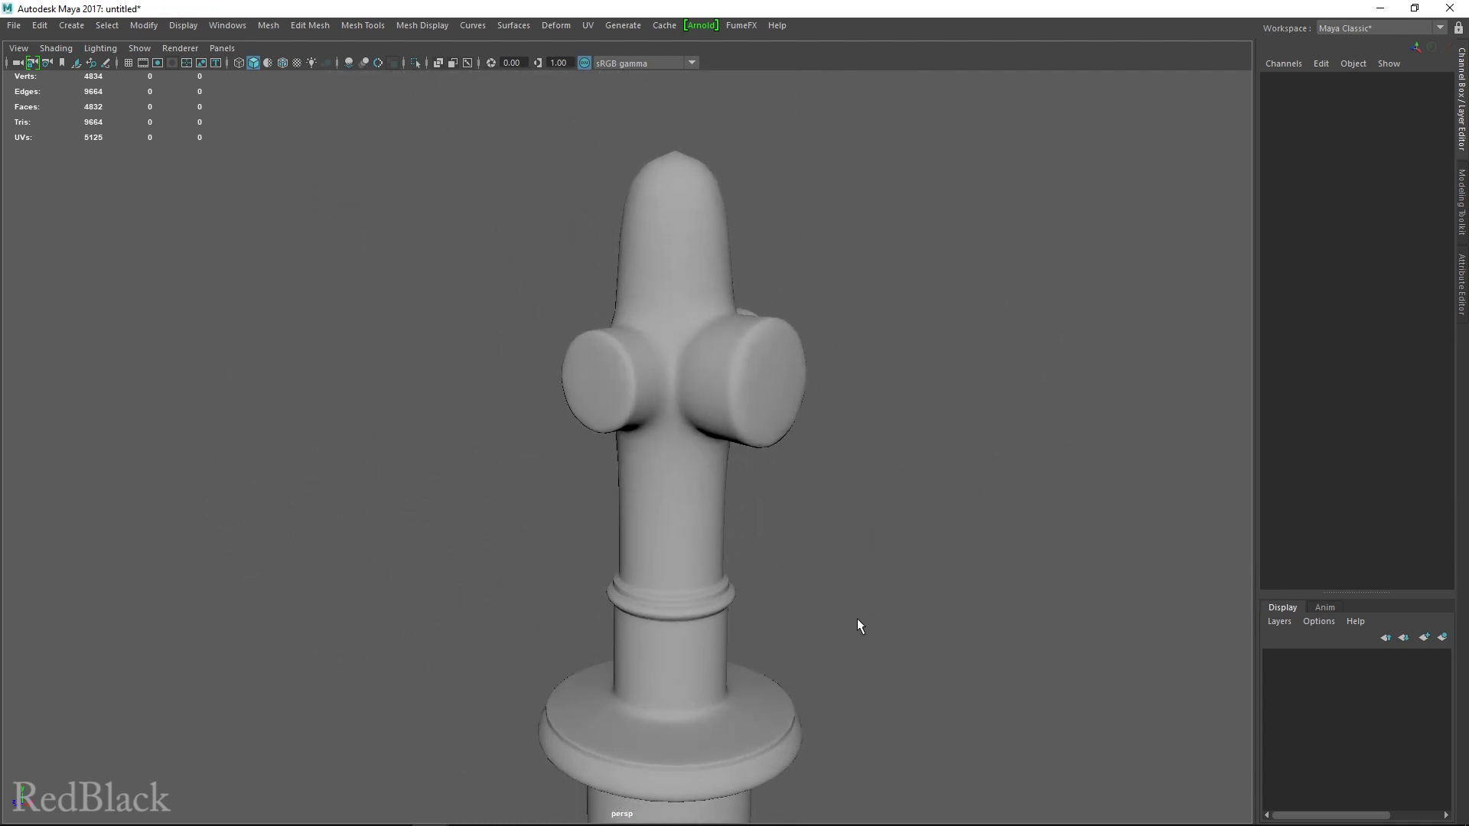